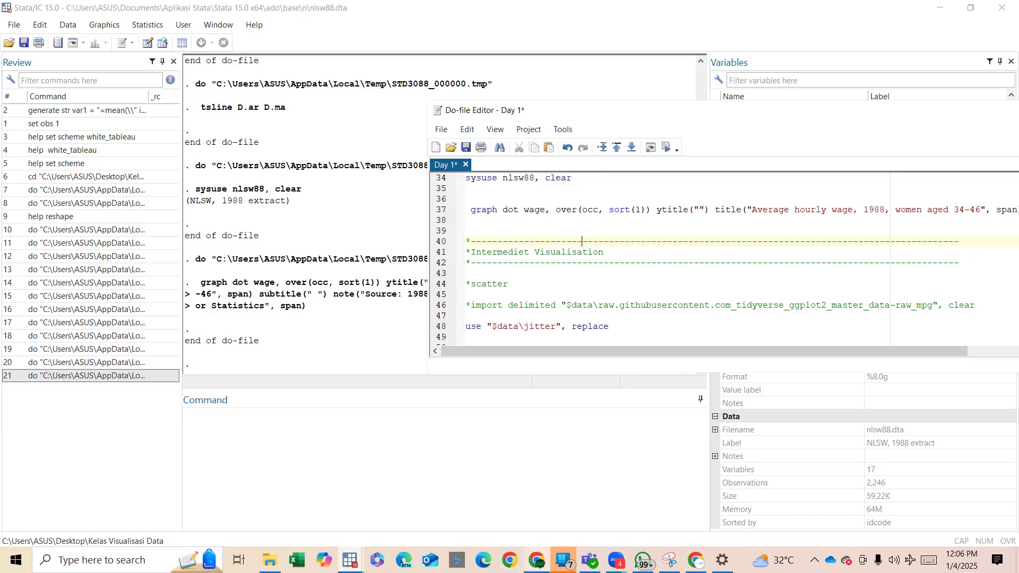
# Switch to File Explorer and look through the Downloads folder for the World Development Indicators metadata workbook.
pyautogui.moveTo(536, 560)
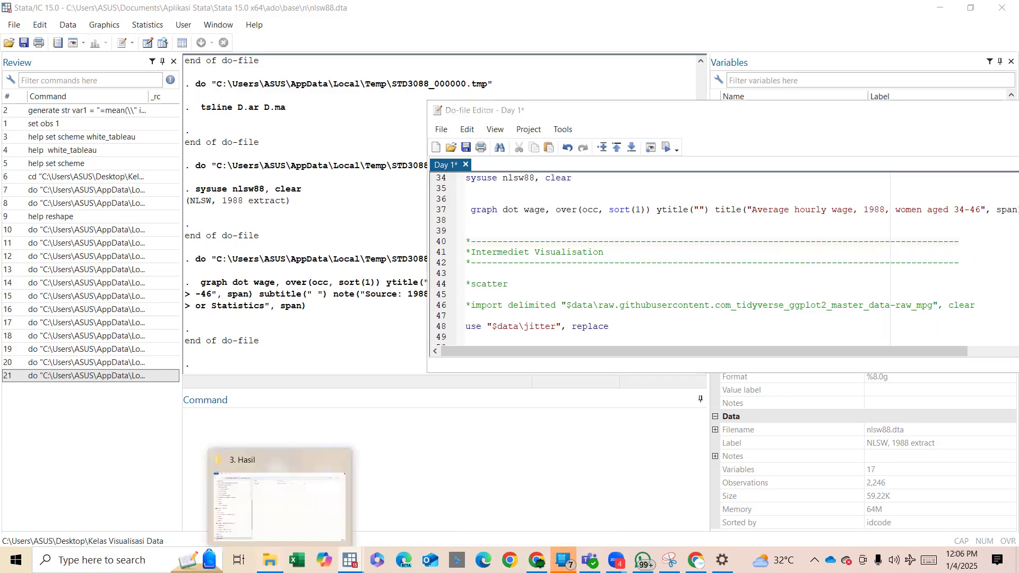
pyautogui.click(269, 560)
pyautogui.scroll(6, 217, 130)
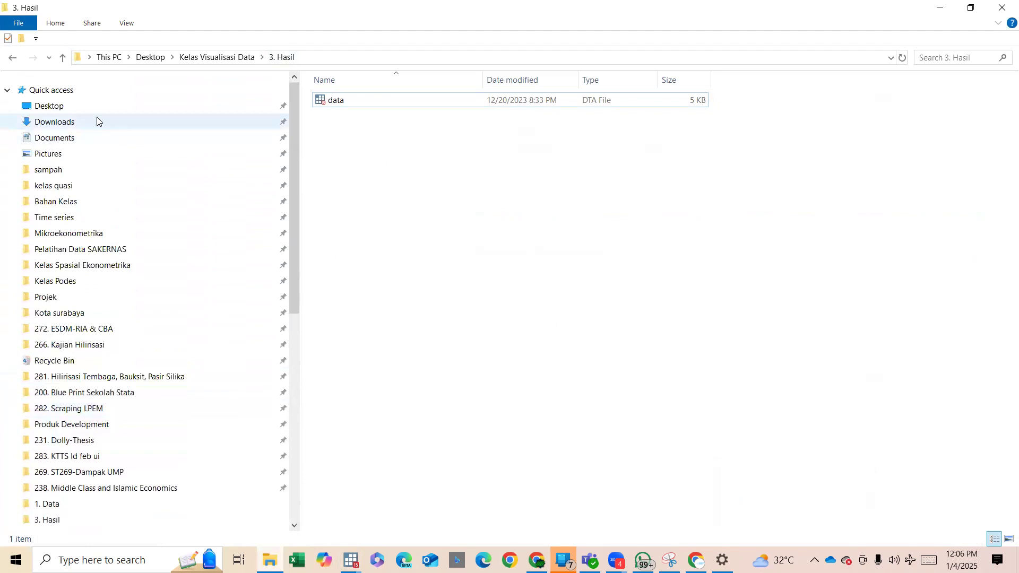
pyautogui.click(104, 124)
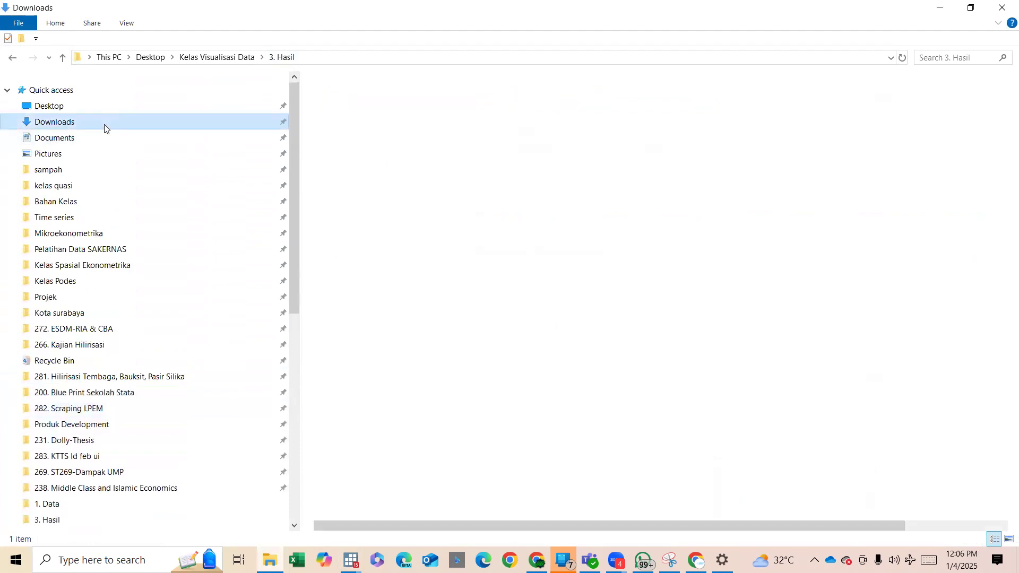
pyautogui.scroll(-1, 439, 283)
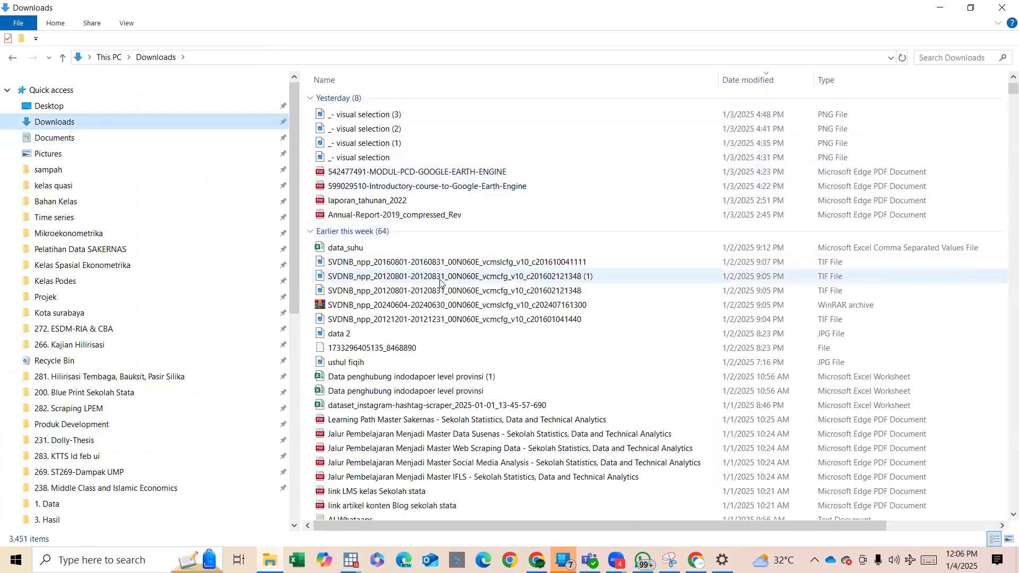
pyautogui.click(401, 251)
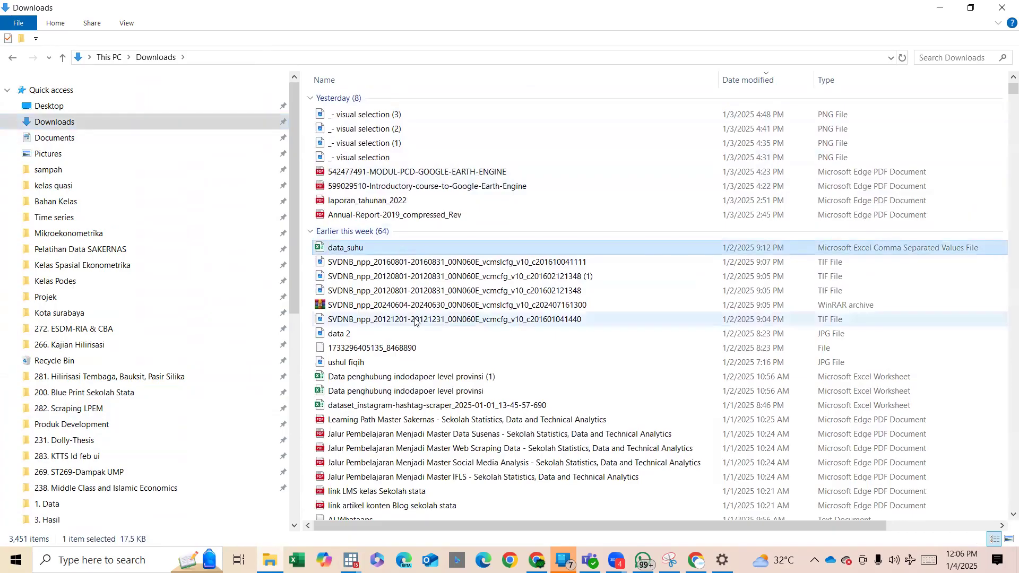
pyautogui.scroll(-1, 390, 315)
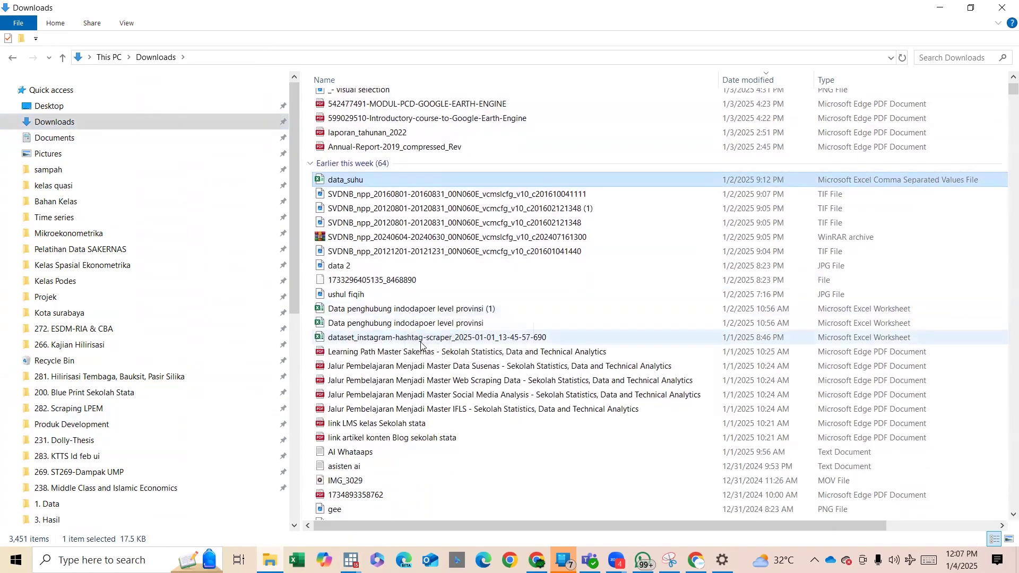
pyautogui.scroll(-1, 419, 343)
pyautogui.scroll(-20, 421, 345)
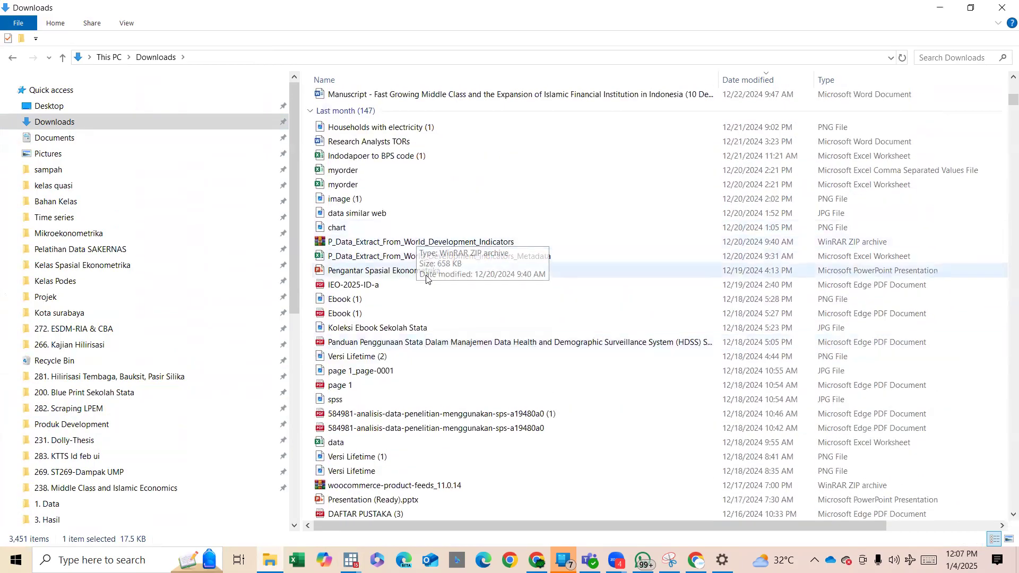
pyautogui.scroll(-1, 427, 332)
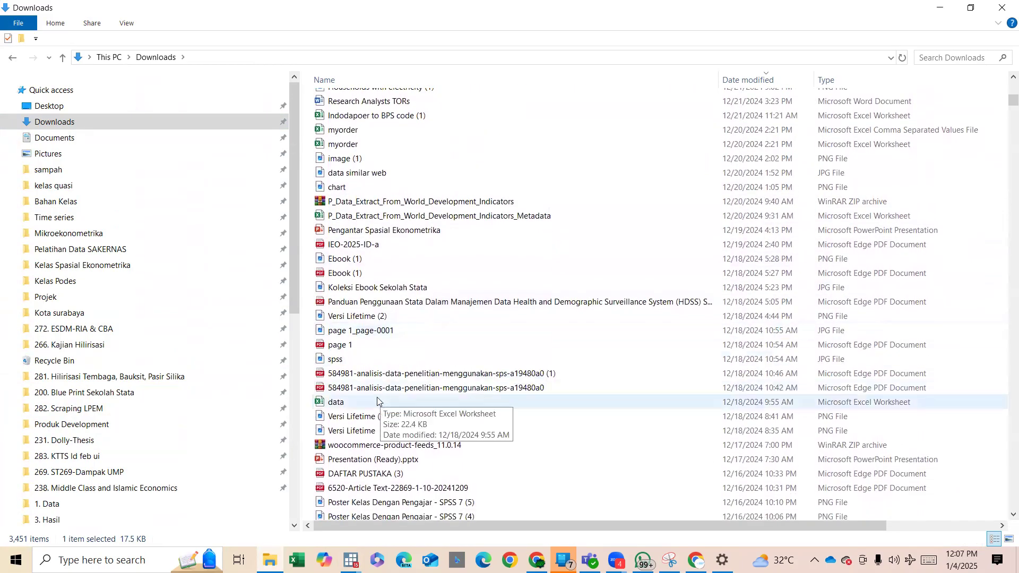
pyautogui.click(406, 217)
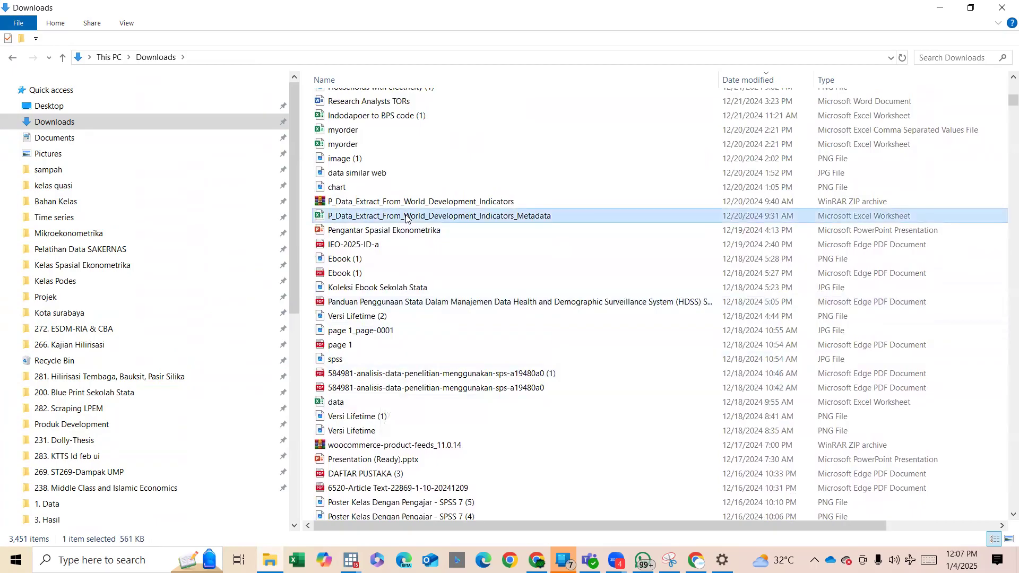
pyautogui.click(359, 218)
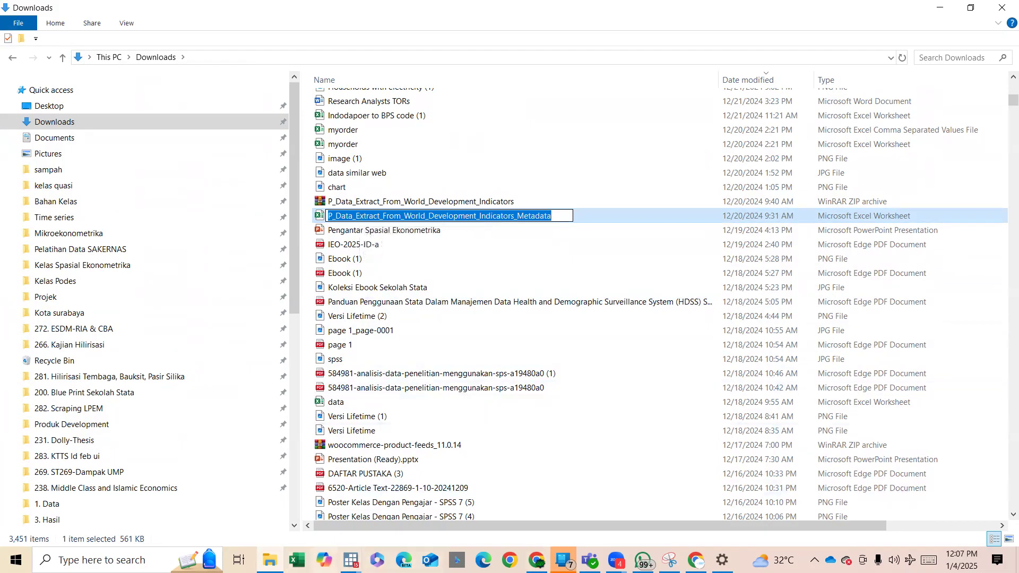
# Return to Stata and choose P_Data_Extract_From_World_Development_Indicators_Metadata from Downloads as the Excel file to import.
pyautogui.click(351, 561)
pyautogui.click(192, 504)
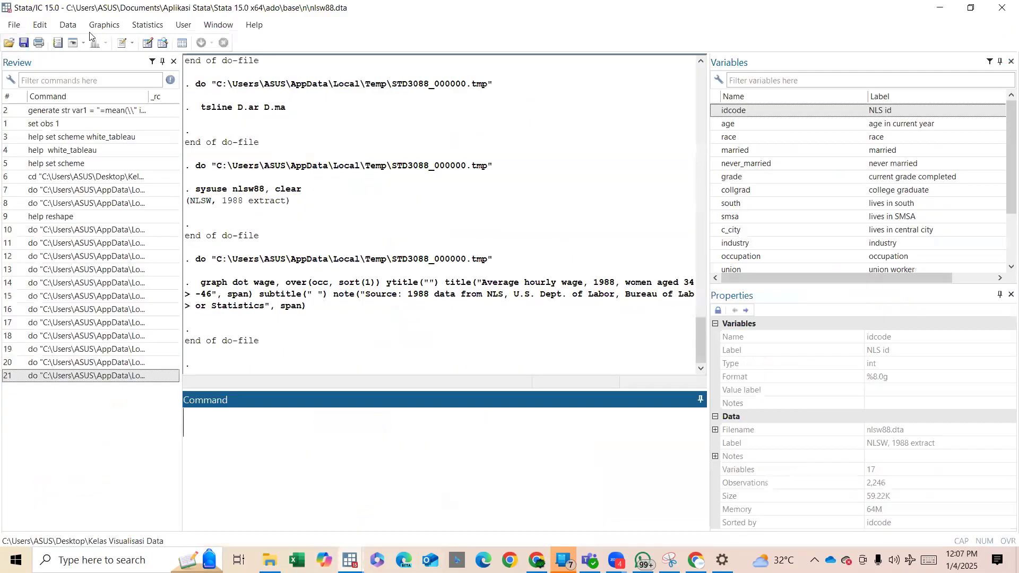
pyautogui.click(19, 26)
pyautogui.moveTo(94, 169)
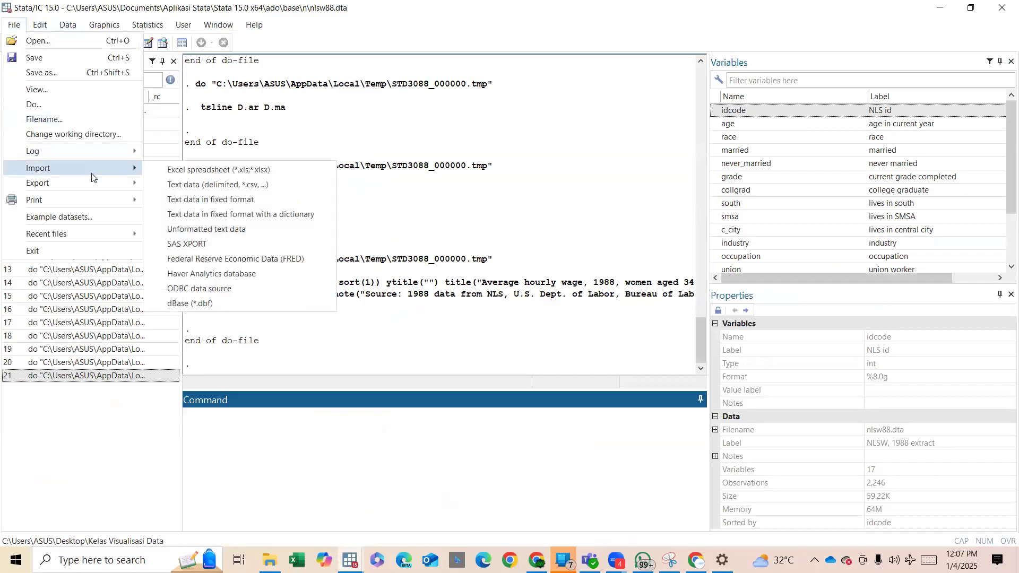
pyautogui.click(165, 170)
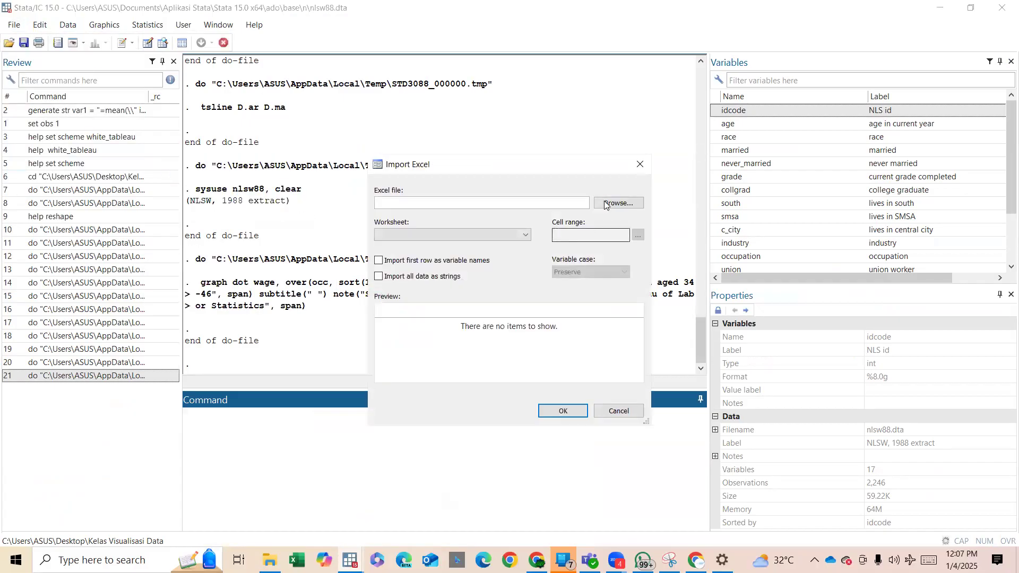
pyautogui.click(609, 203)
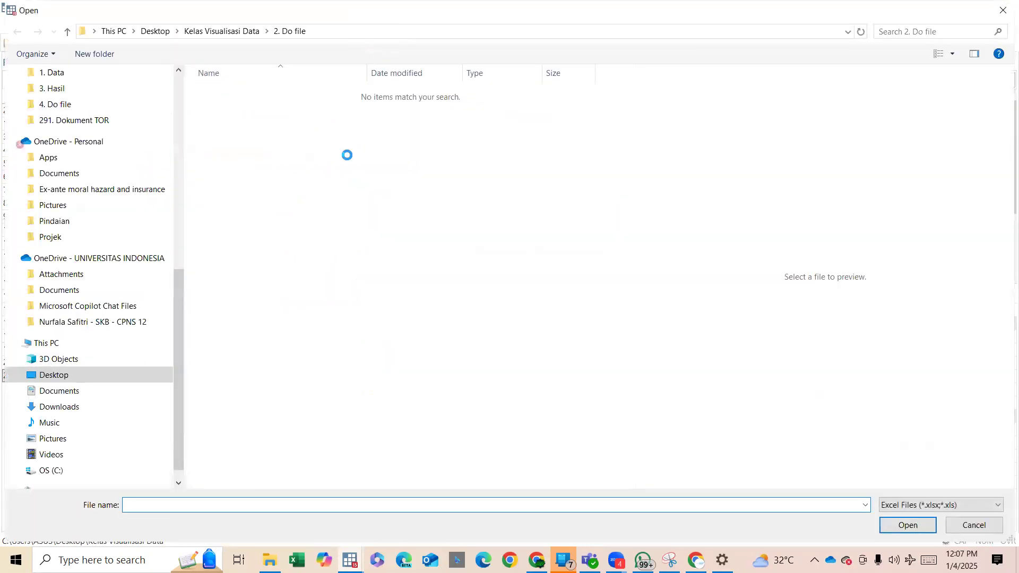
pyautogui.scroll(9, 90, 127)
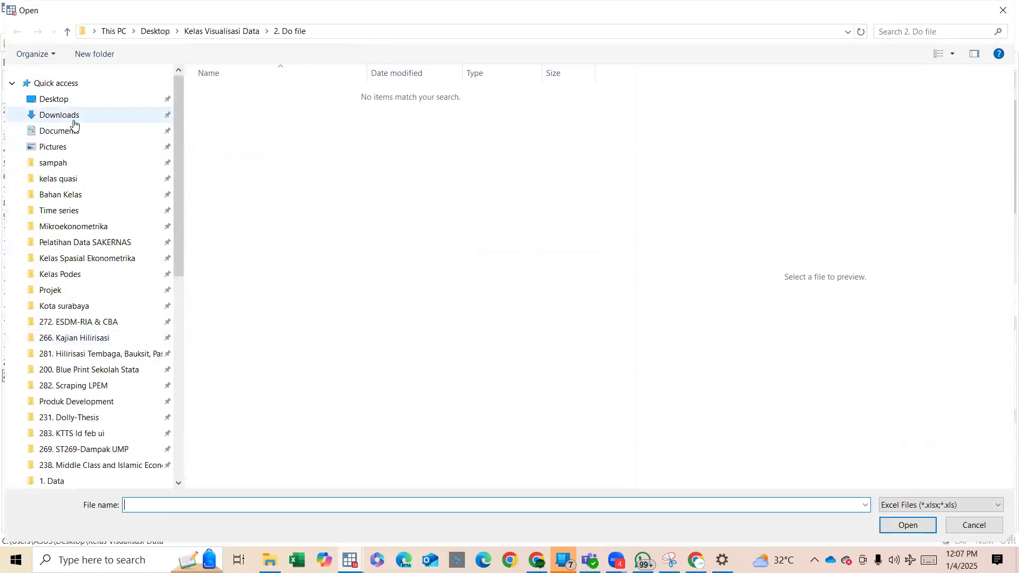
pyautogui.click(75, 117)
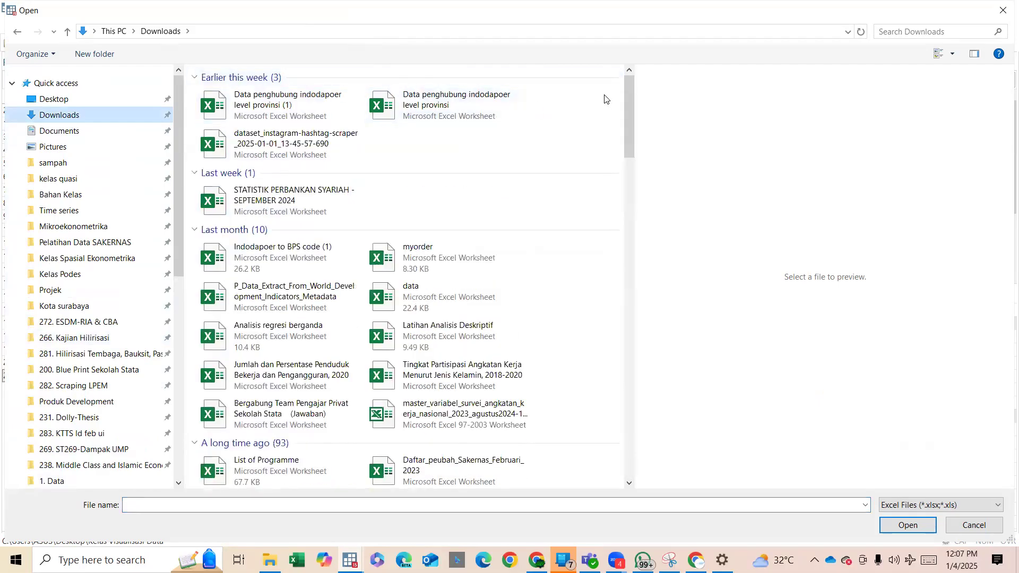
pyautogui.click(308, 293)
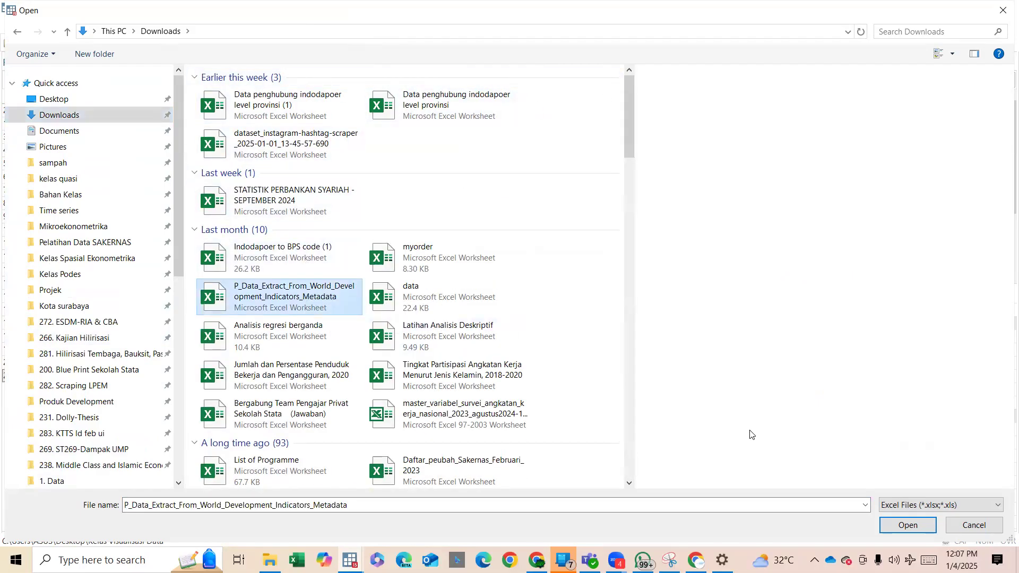
pyautogui.click(907, 523)
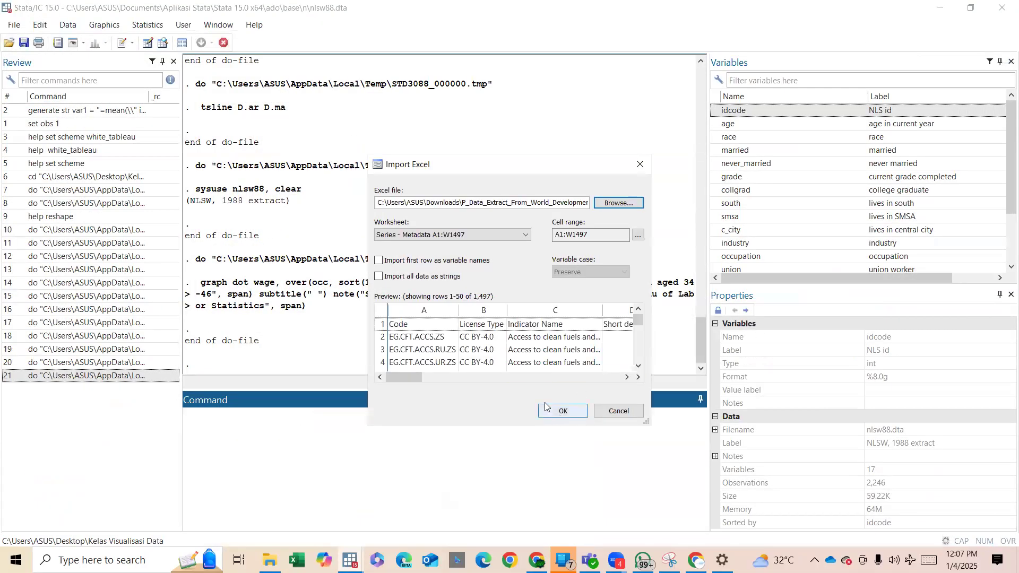
# Import the Series - Metadata worksheet with its first row as variable names, clearing the data in memory.
pyautogui.click(381, 262)
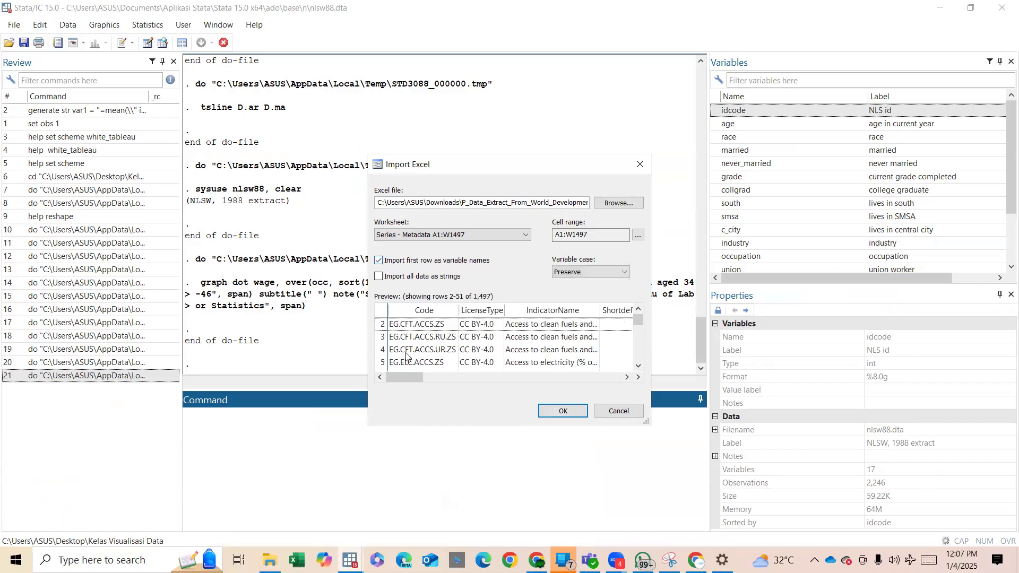
pyautogui.click(565, 411)
pyautogui.click(542, 310)
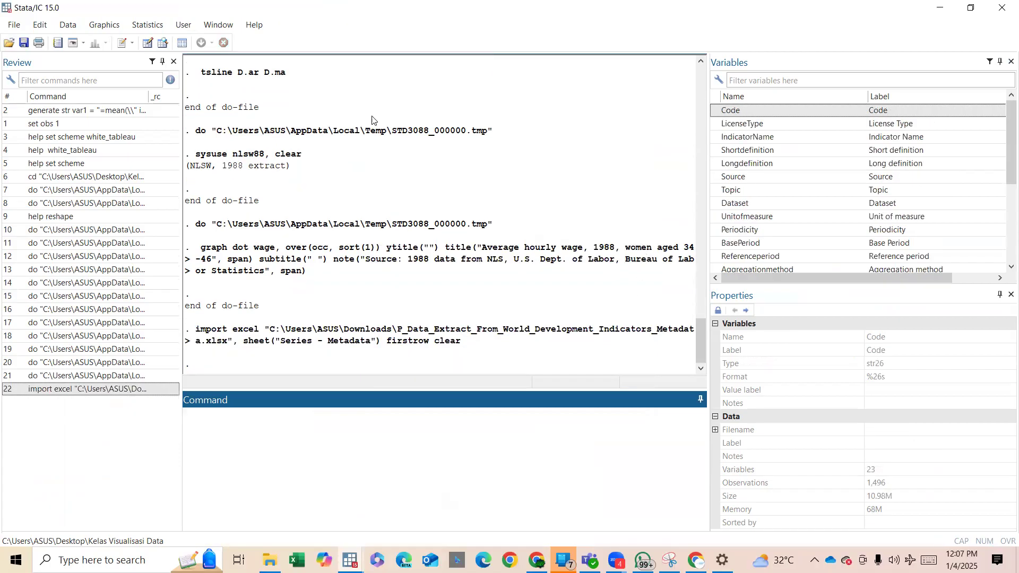
# Open the imported data for editing and examine its variables from Code through LicenseURL.
pyautogui.click(147, 44)
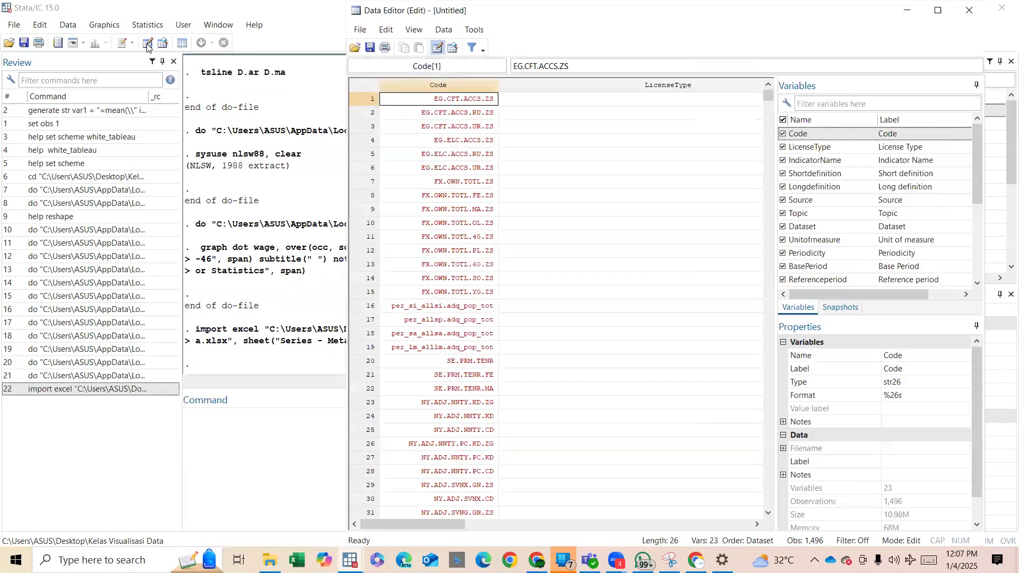
pyautogui.click(446, 243)
pyautogui.press('Right')
pyautogui.press('Right')
pyautogui.press('Right')
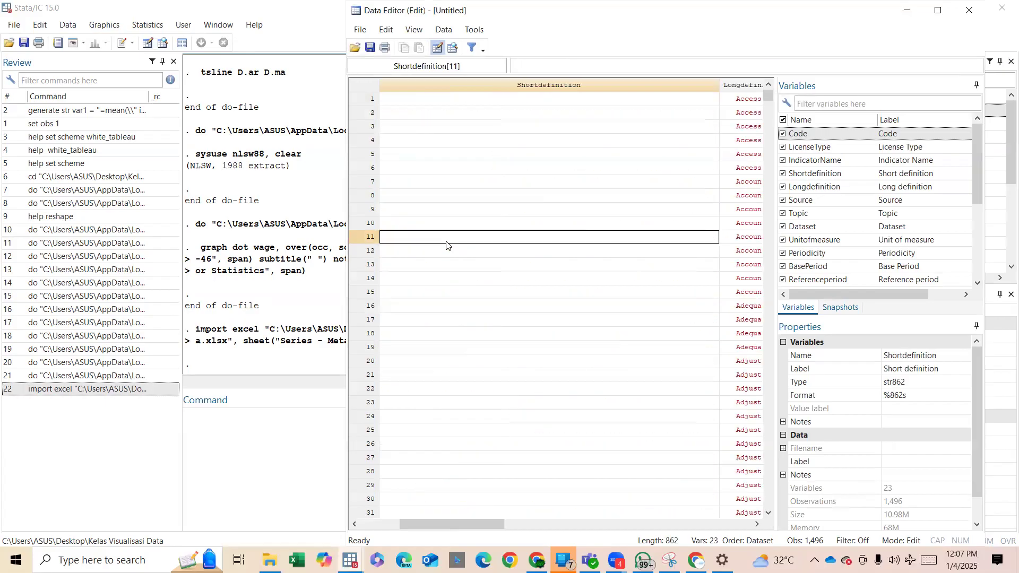
pyautogui.press('Right')
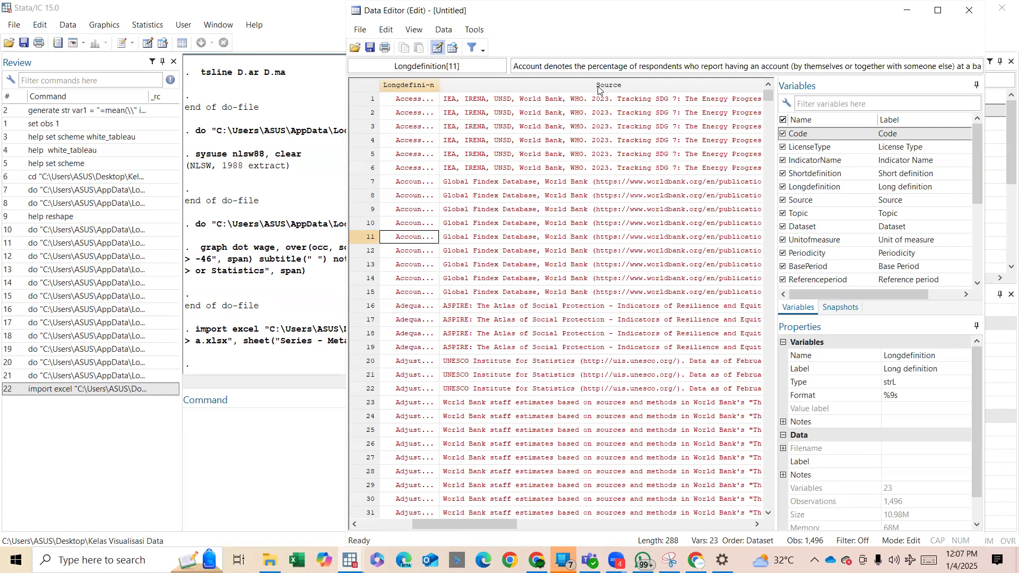
pyautogui.click(553, 182)
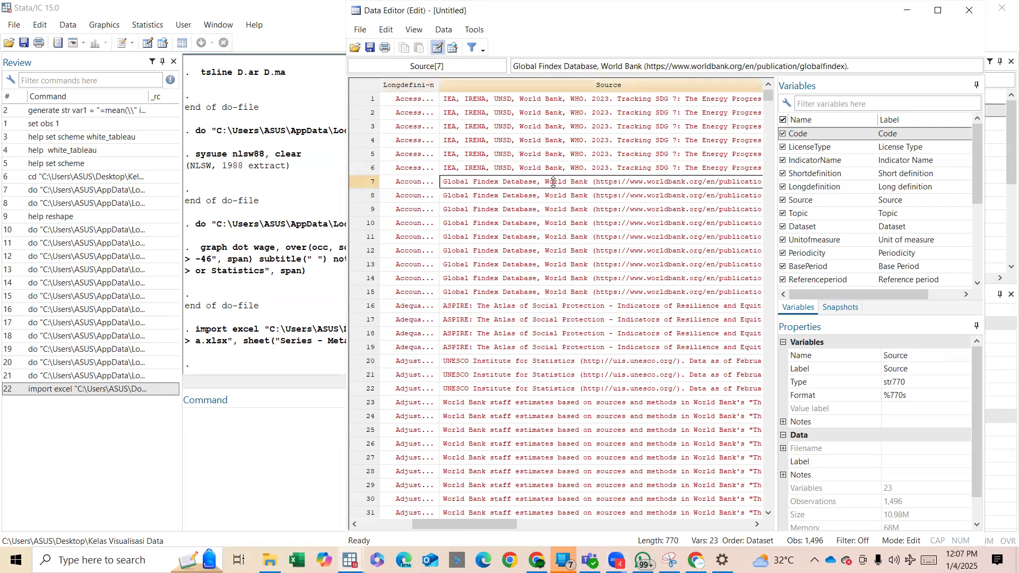
pyautogui.press('Right')
pyautogui.press('Right')
pyautogui.press('Right')
pyautogui.press('Right')
pyautogui.press('Right')
pyautogui.press('Right')
pyautogui.press('Right')
pyautogui.press('Right')
pyautogui.press('Right')
pyautogui.press('Right')
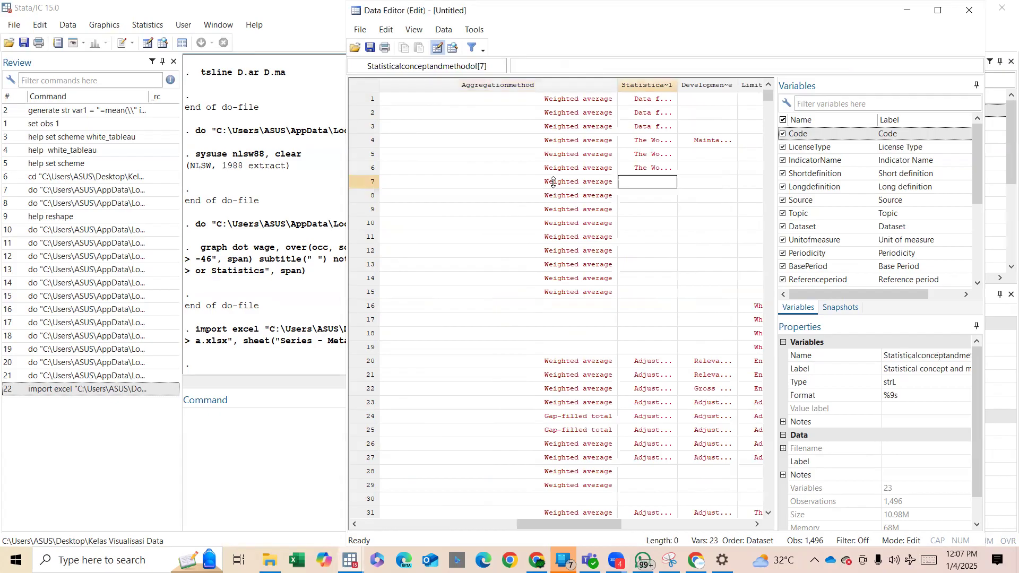
pyautogui.press('Right')
pyautogui.press('Right')
pyautogui.press('Right')
pyautogui.press('Right')
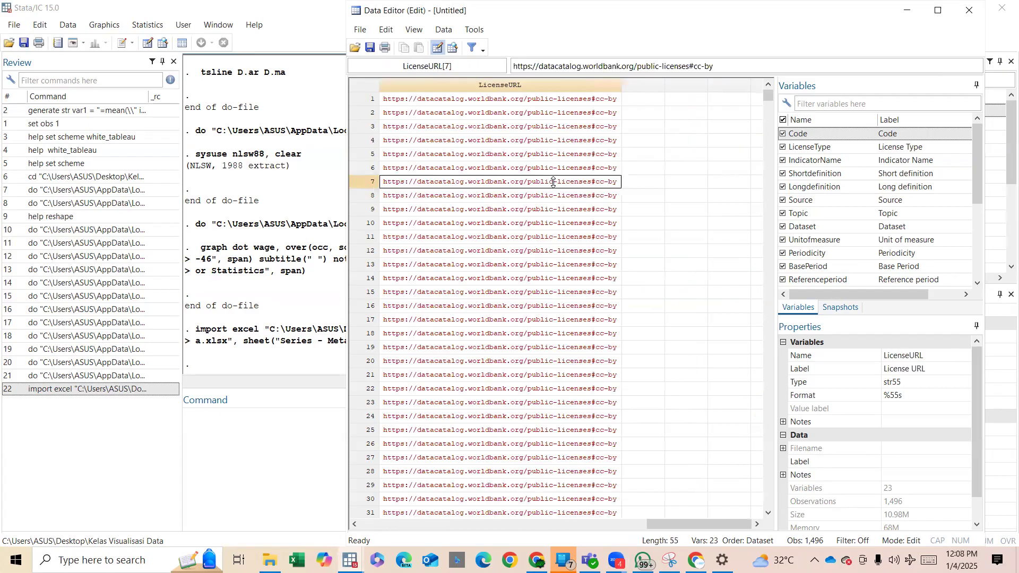
pyautogui.press('Right')
pyautogui.press('Left')
pyautogui.press('Left')
pyautogui.press('Left')
pyautogui.press('Left')
pyautogui.press('Left')
pyautogui.press('Left')
pyautogui.press('Left')
pyautogui.press('Left')
pyautogui.press('Left')
pyautogui.press('Left')
pyautogui.press('Left')
pyautogui.press('Left')
pyautogui.press('Left')
pyautogui.press('Left')
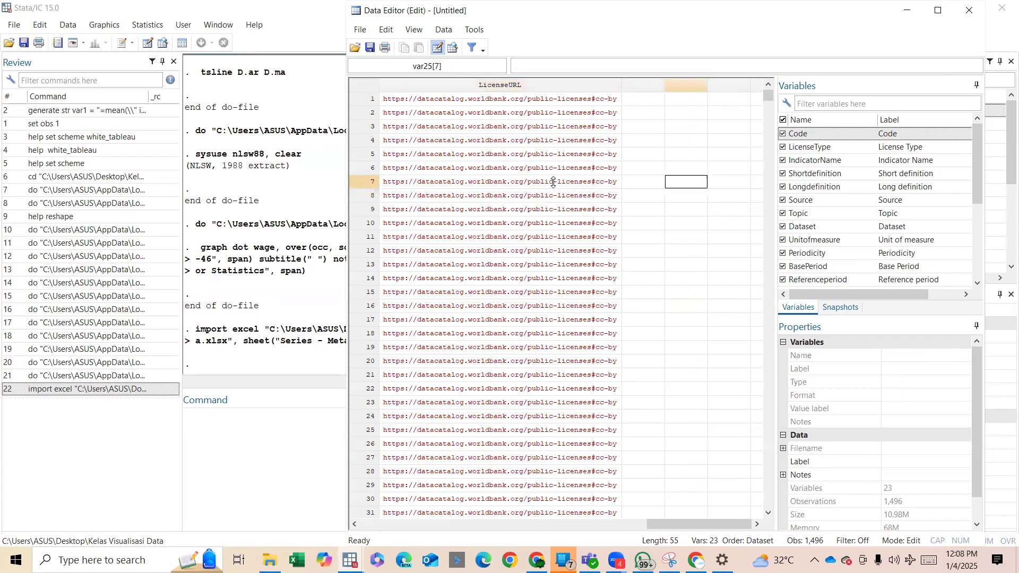
pyautogui.press('Left')
pyautogui.press('Left')
pyautogui.press('Left')
pyautogui.press('Left')
pyautogui.press('Left')
pyautogui.press('Left')
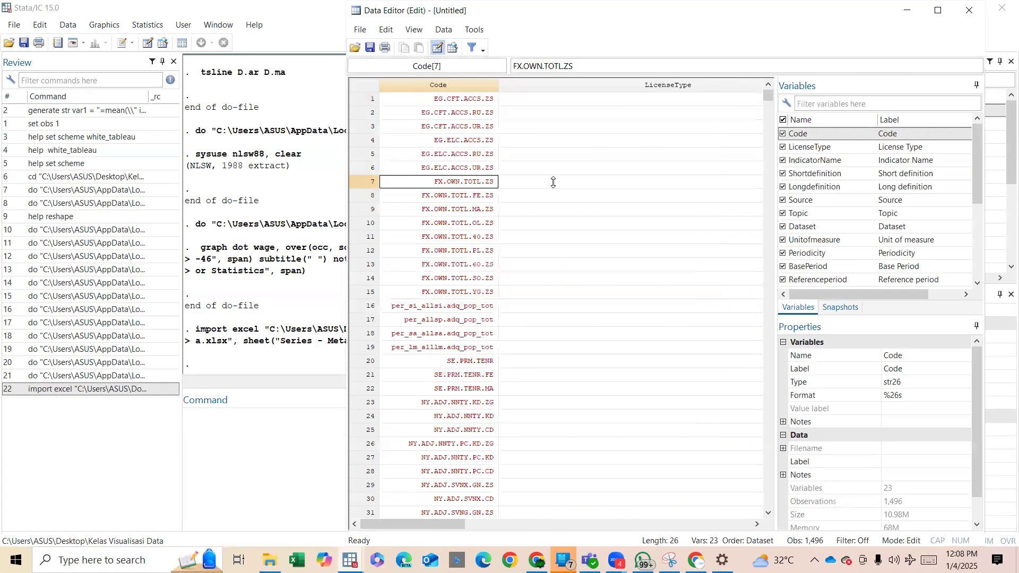
# Enter 3.1 in the first row of the empty column directly after LicenseURL to create a new numeric variable.
pyautogui.press('Right')
pyautogui.press('Right')
pyautogui.press('Right')
pyautogui.press('Right')
pyautogui.press('Right')
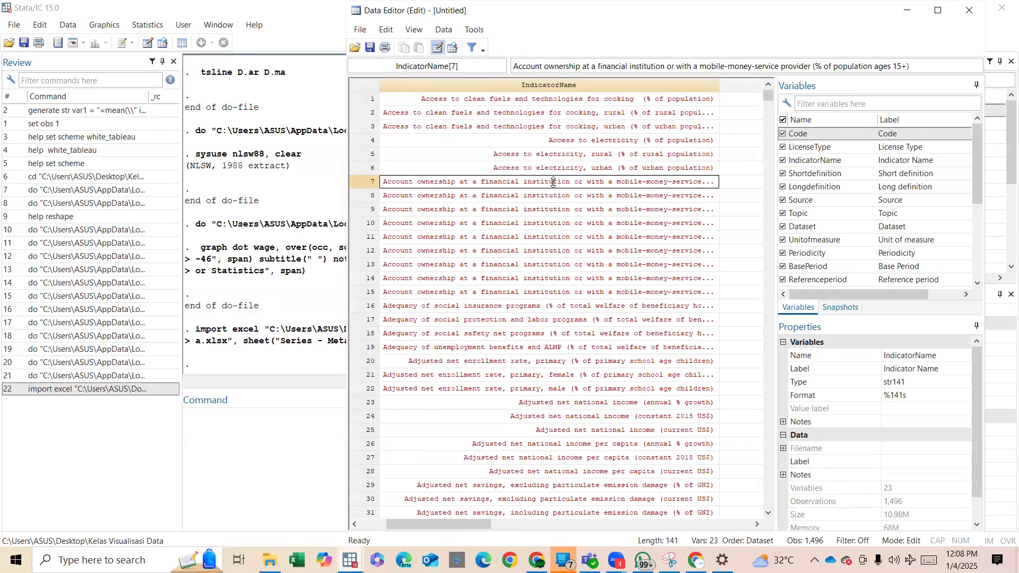
pyautogui.press('Right')
pyautogui.press('Right')
pyautogui.press('Right')
pyautogui.press('Right')
pyautogui.press('Right')
pyautogui.press('Right')
pyautogui.press('Right')
pyautogui.press('Right')
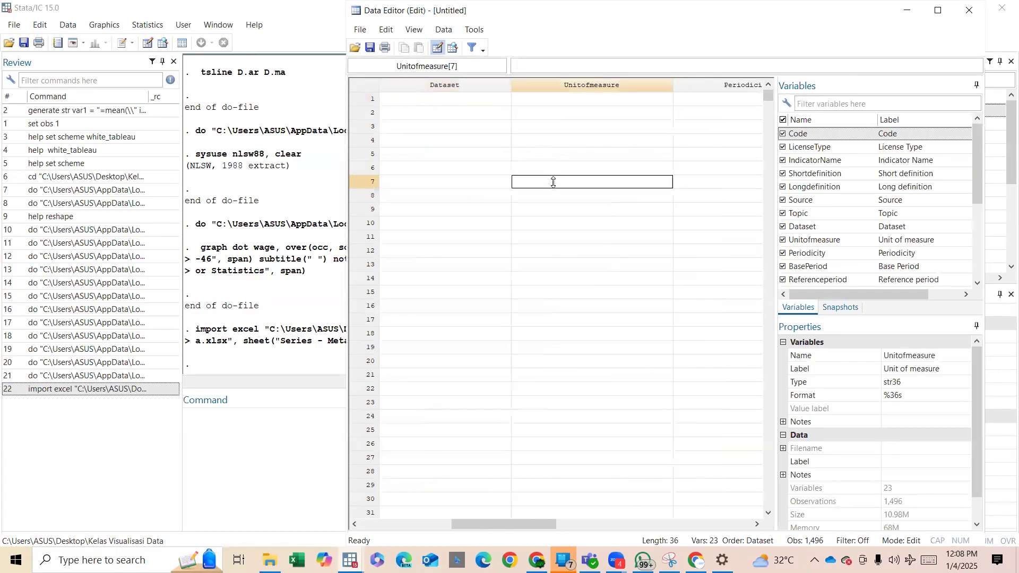
pyautogui.press('Right')
pyautogui.press('Right')
pyautogui.press('Right')
pyautogui.press('Right')
pyautogui.press('Right')
pyautogui.press('Right')
pyautogui.press('Right')
pyautogui.press('Right')
pyautogui.press('Right')
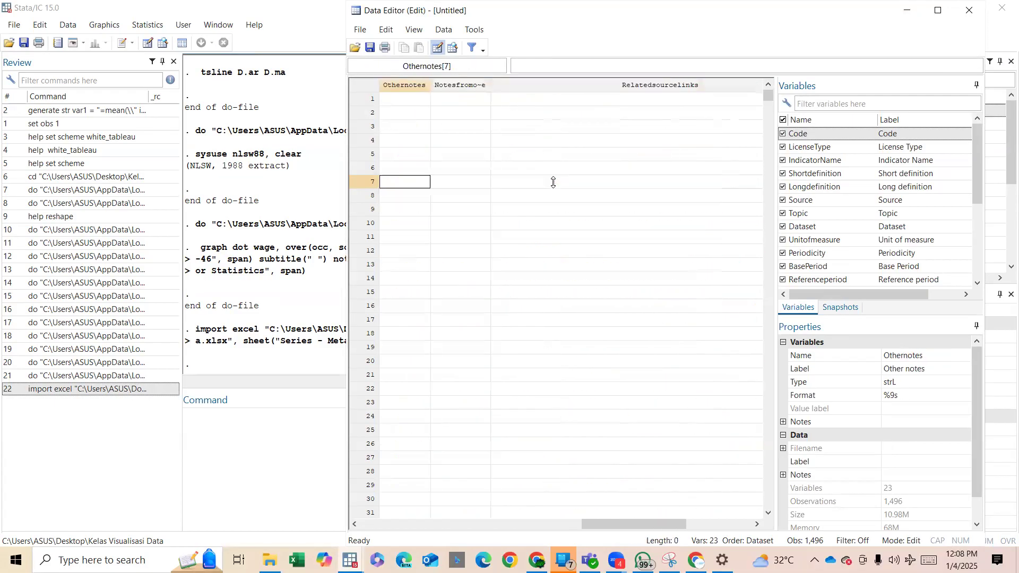
pyautogui.press('Right')
pyautogui.press('Right')
pyautogui.press('Right')
pyautogui.press('Left')
pyautogui.press('Left')
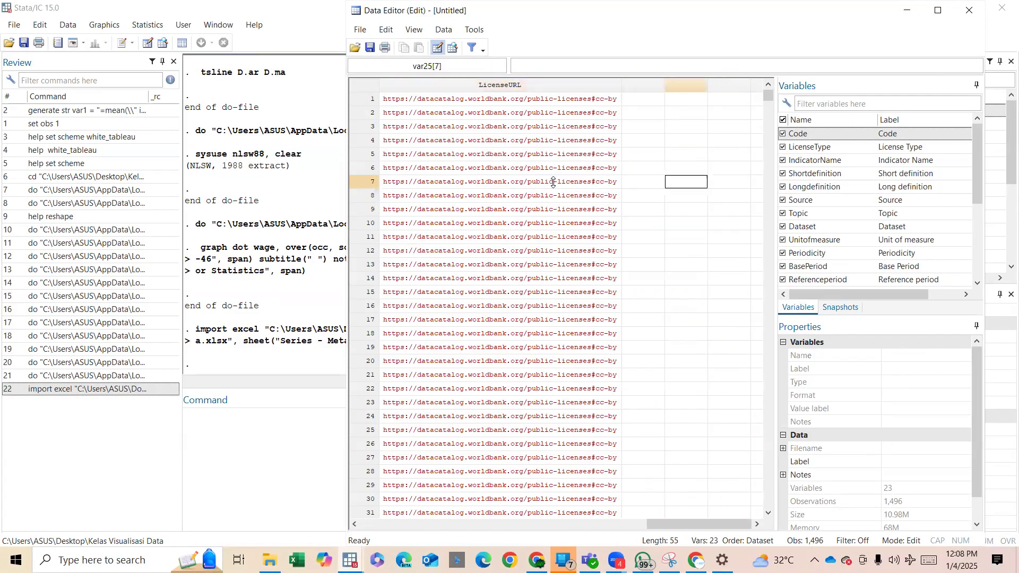
pyautogui.press('Up')
pyautogui.hotkey('ctrl', 'Up')
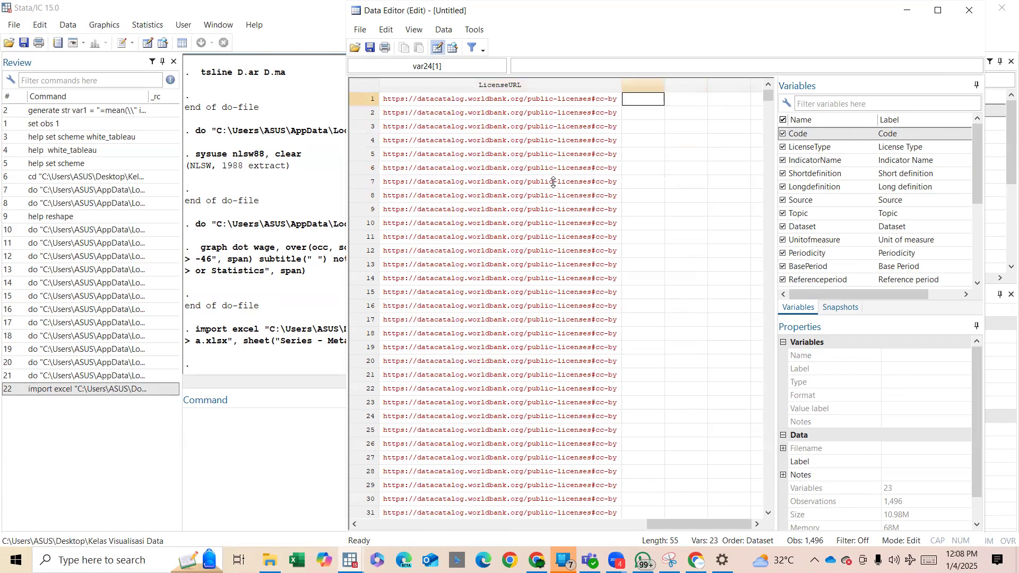
pyautogui.write('3.1')
pyautogui.press('Return')
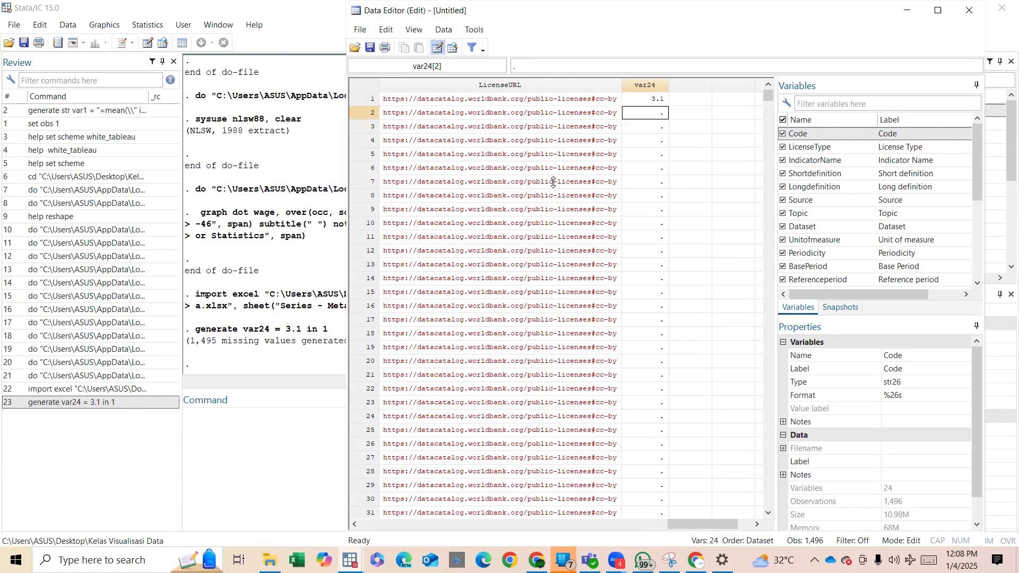
# Try to enter 3,4 with a decimal comma in the second row of the new variable.
pyautogui.write('3,4')
pyautogui.press('Return')
pyautogui.press('Return')
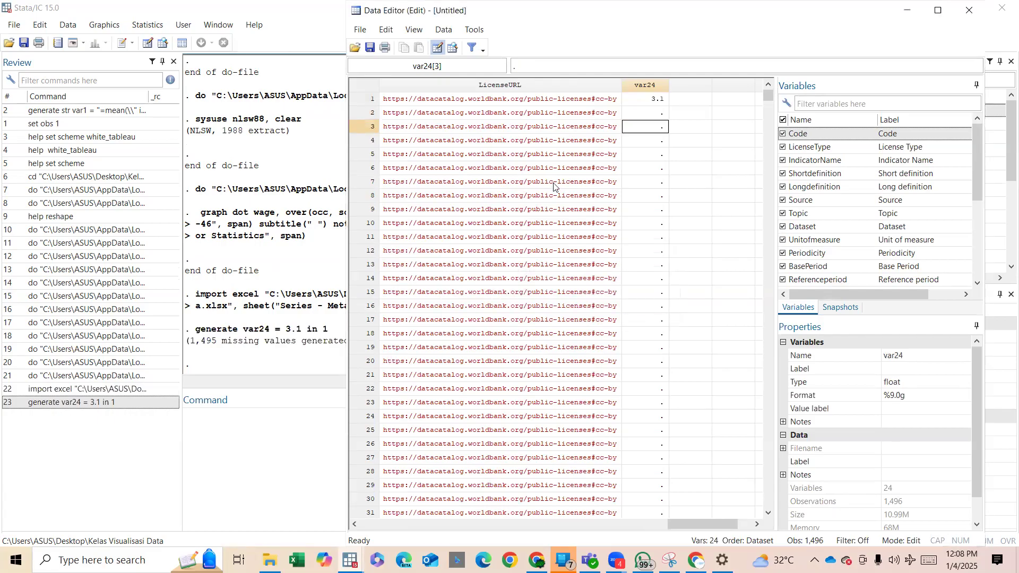
# Enter 3,1 and 4.5 in the first two rows of the empty column after var24 and inspect the new variable.
pyautogui.click(694, 102)
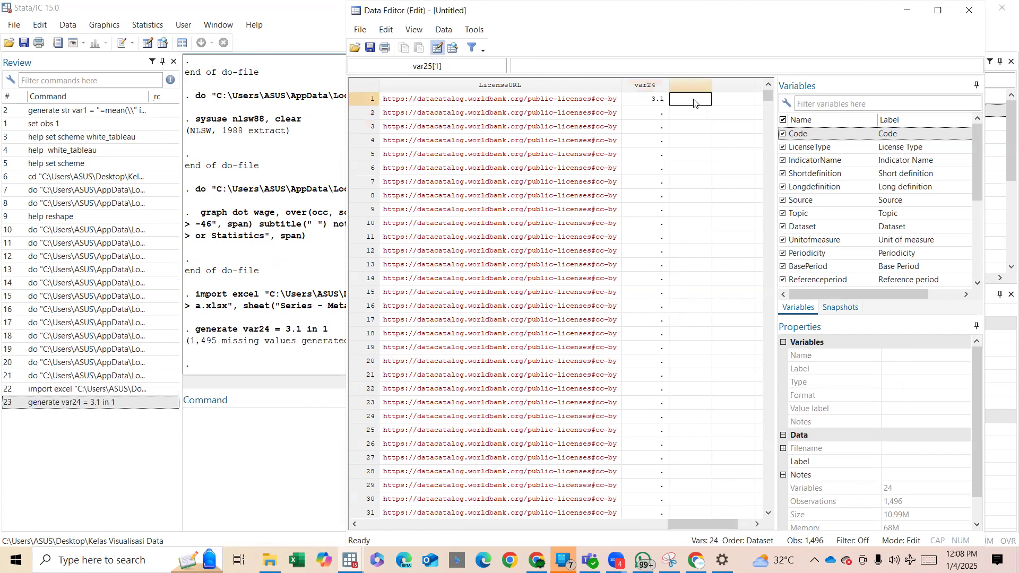
pyautogui.write('3,1')
pyautogui.press('Return')
pyautogui.write('4.5')
pyautogui.press('Return')
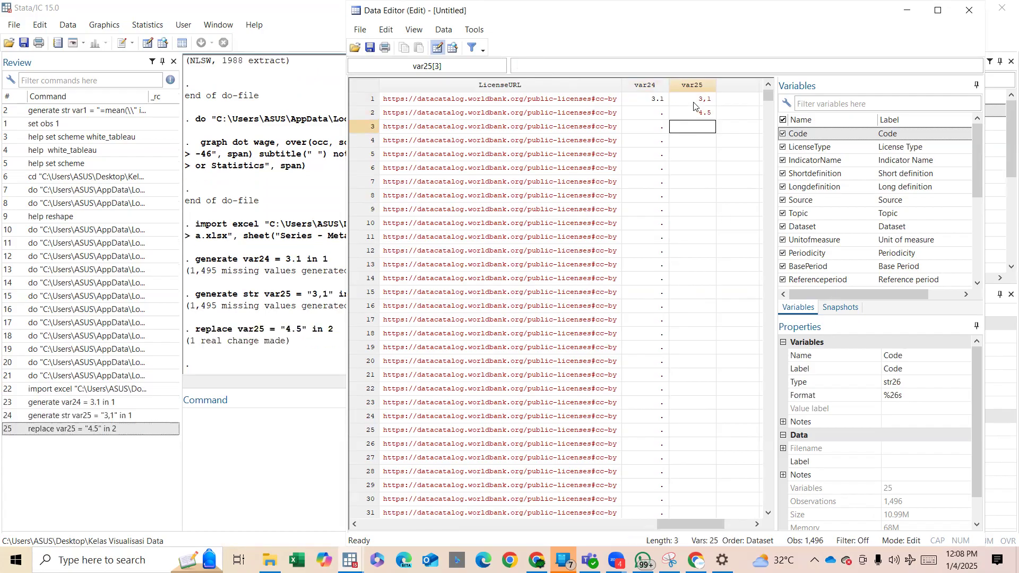
pyautogui.click(695, 104)
pyautogui.click(695, 87)
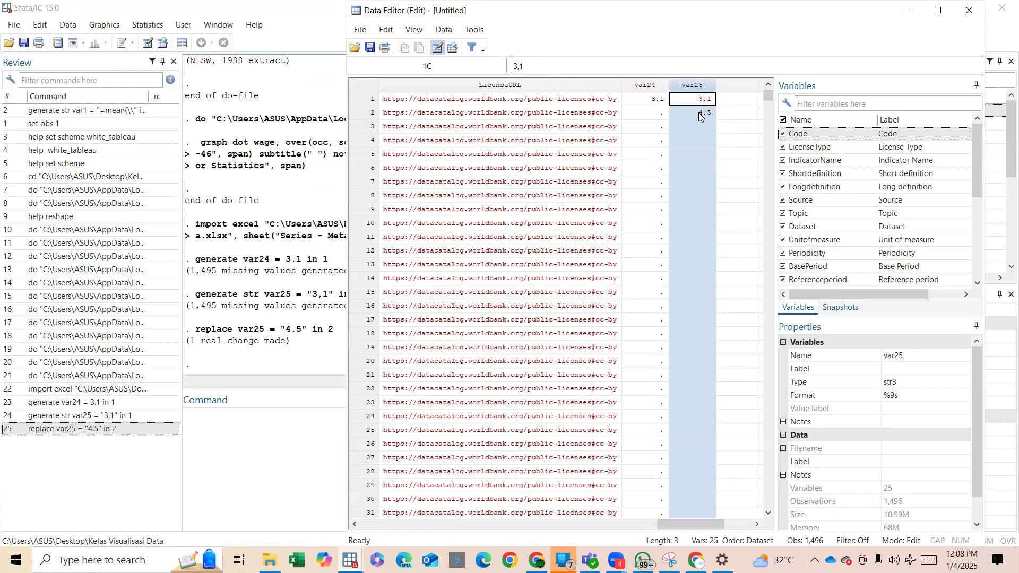
pyautogui.click(705, 101)
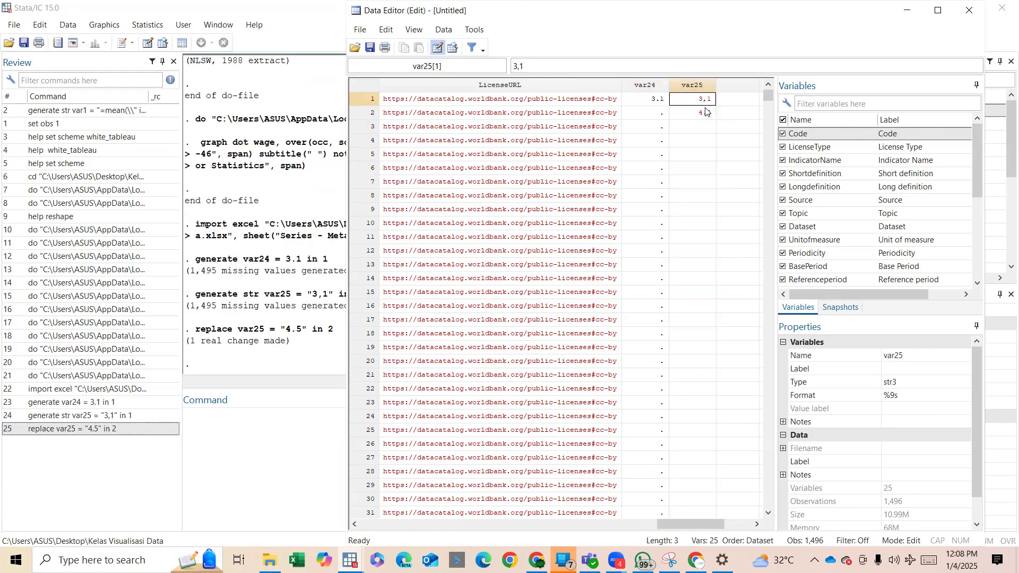
pyautogui.press('Down')
pyautogui.click(710, 103)
# Summarize var25 with the sum command, then return to its values in the Data Editor.
pyautogui.click(287, 422)
pyautogui.write('sum')
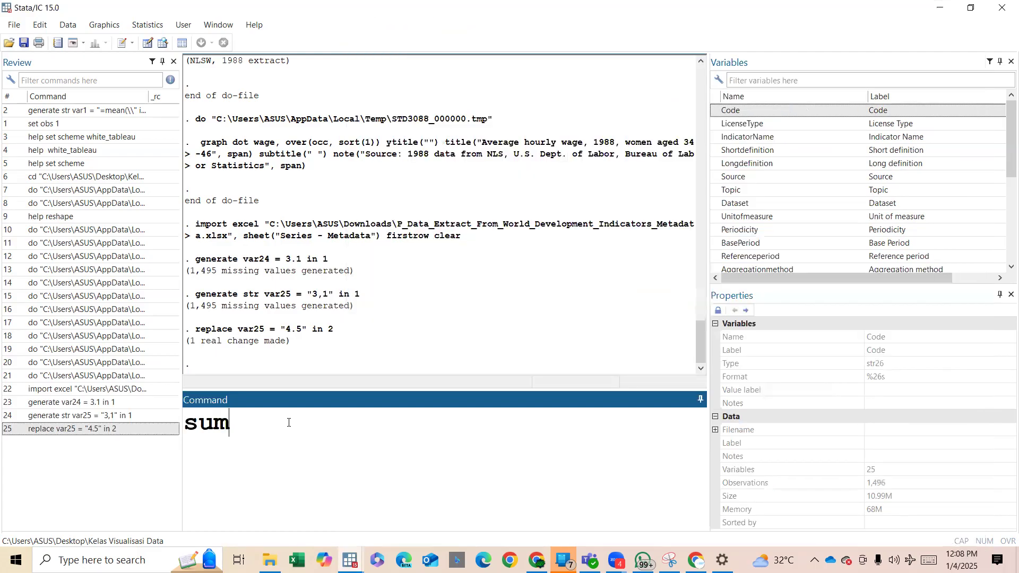
pyautogui.scroll(-4, 737, 213)
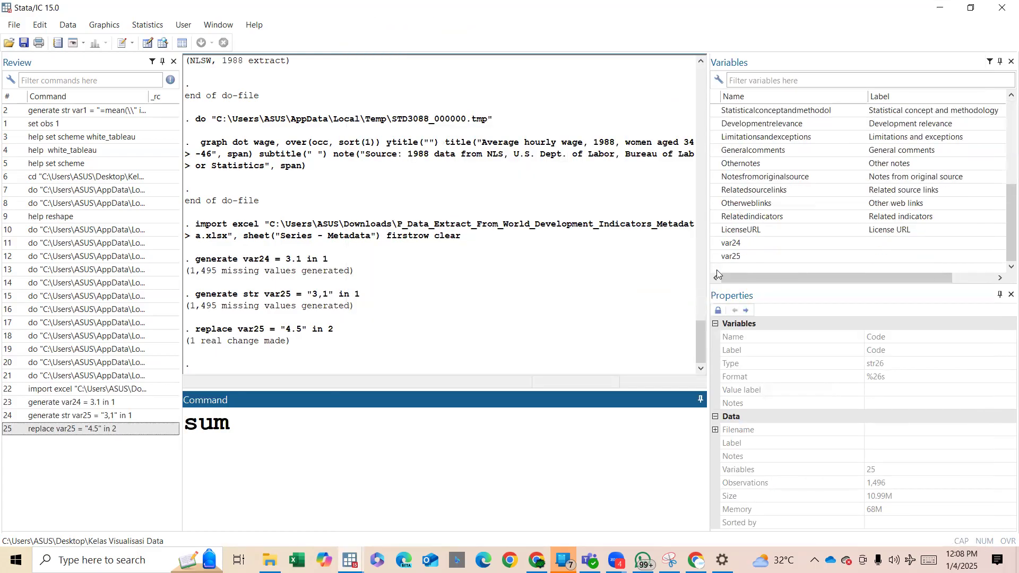
pyautogui.doubleClick(732, 256)
pyautogui.press('Return')
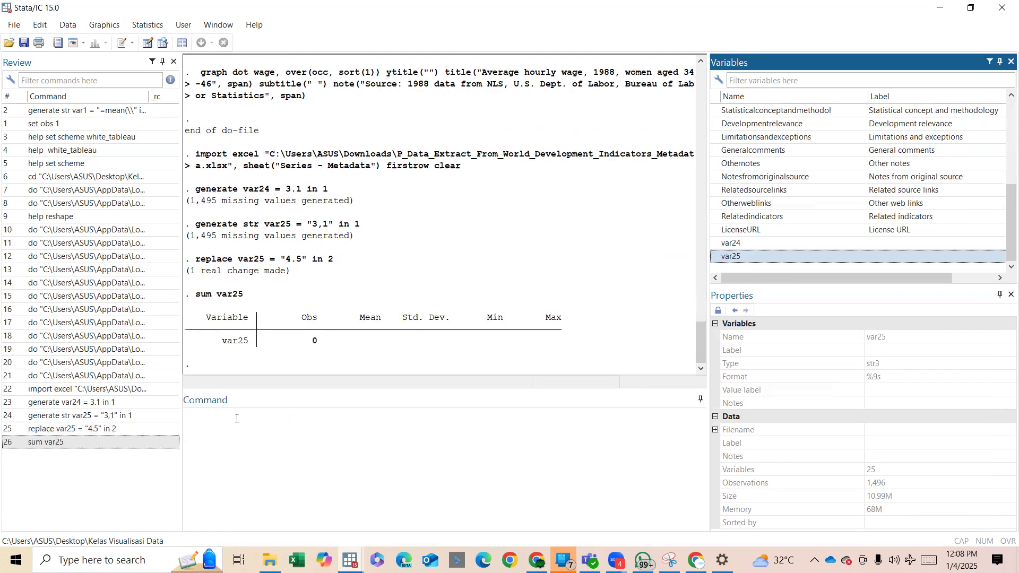
pyautogui.moveTo(317, 345); pyautogui.dragTo(260, 332)
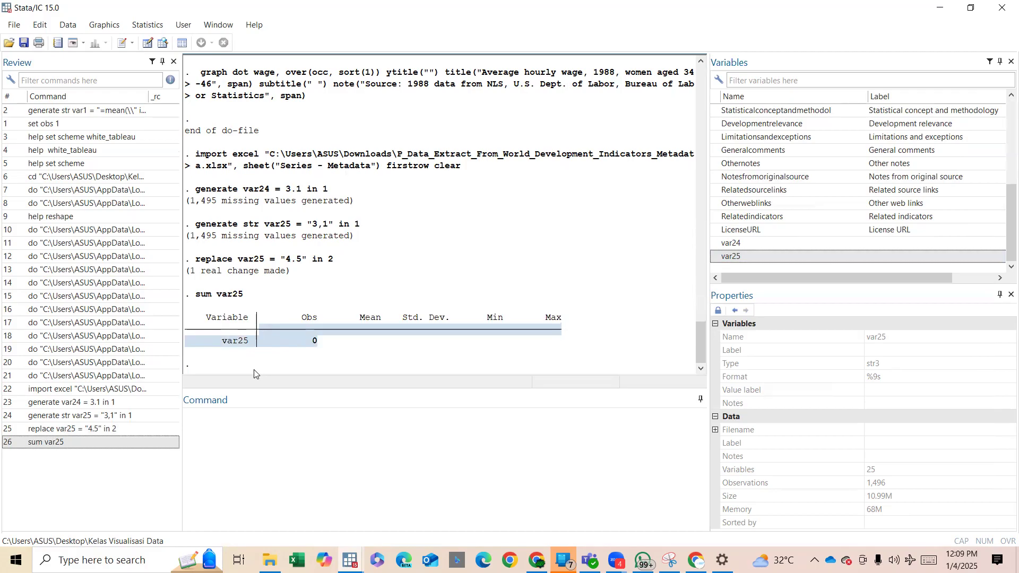
pyautogui.click(148, 43)
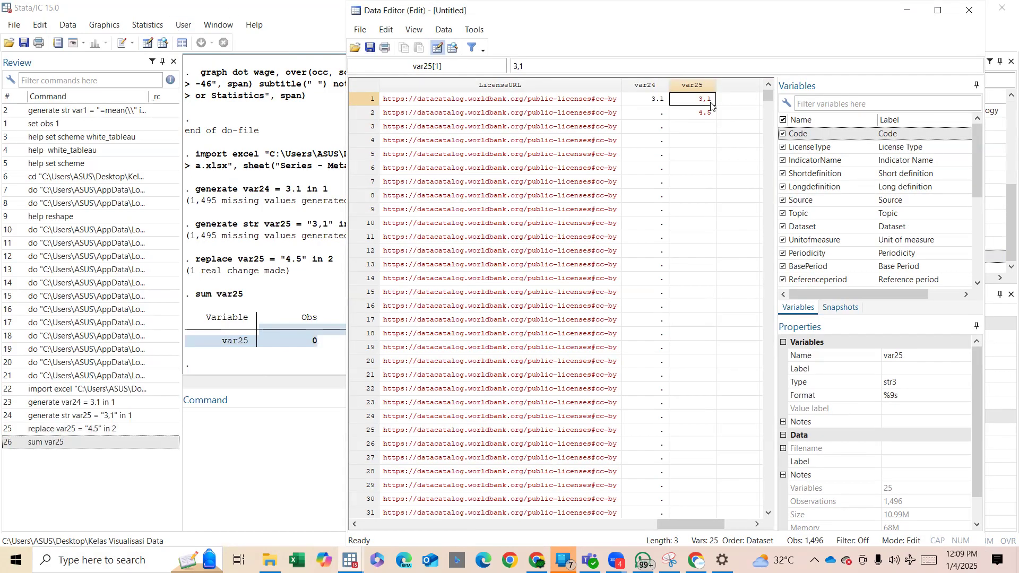
# Replace every comma in var25 with a period by running replace var25=subinstr( var25, ",", ".",.).
pyautogui.click(301, 409)
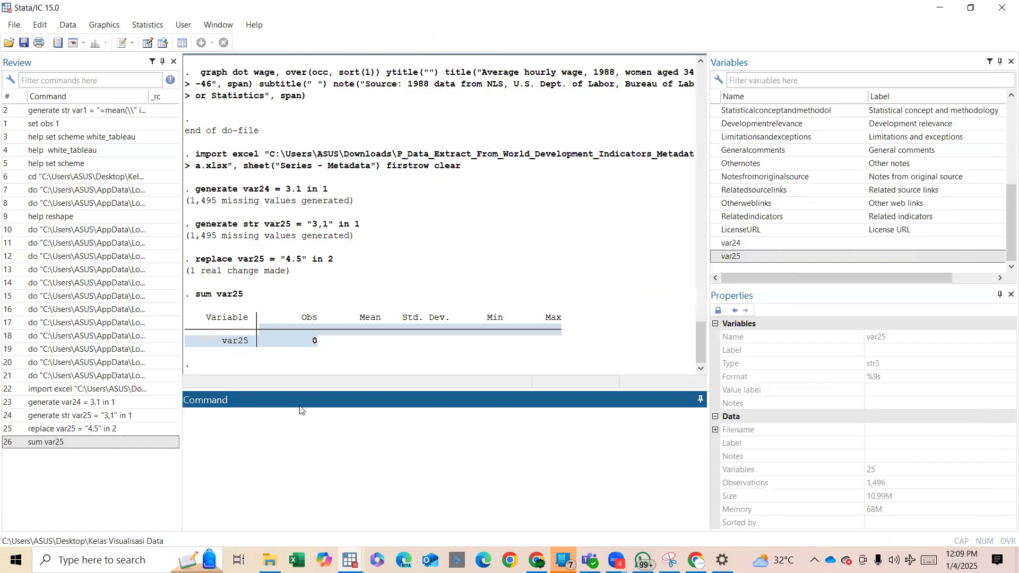
pyautogui.write('replace')
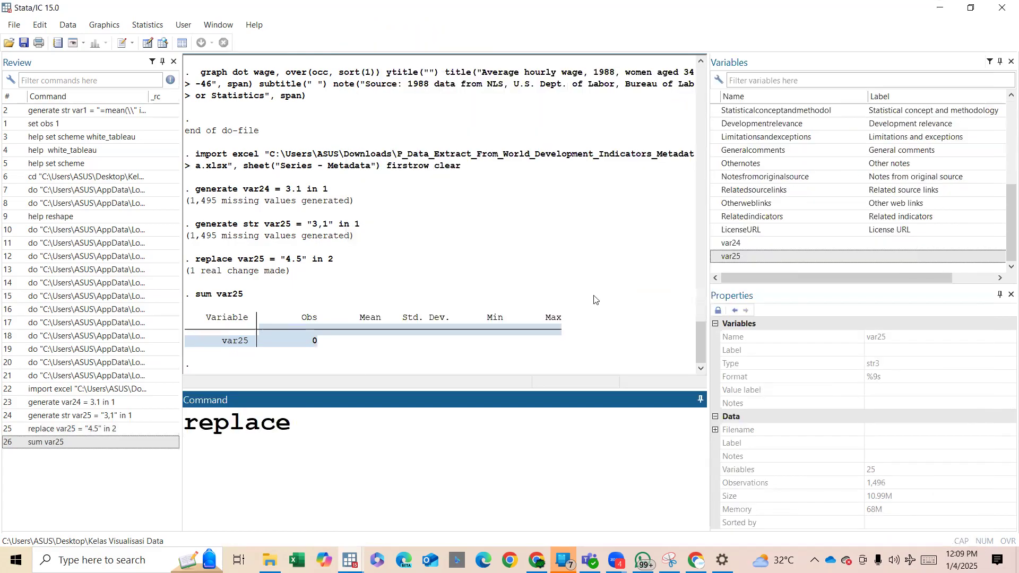
pyautogui.doubleClick(718, 257)
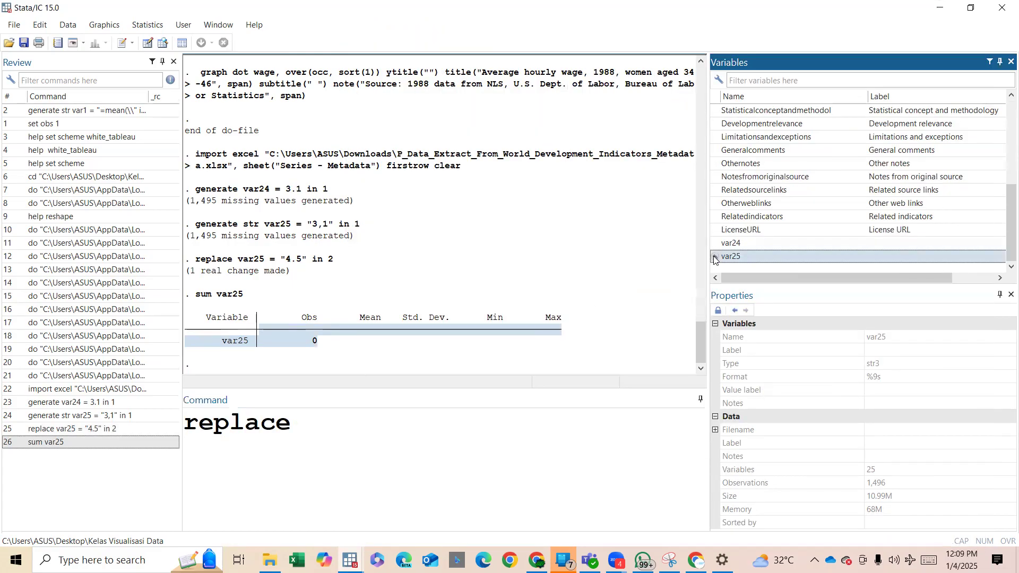
pyautogui.click(534, 400)
pyautogui.write('=subinstr(')
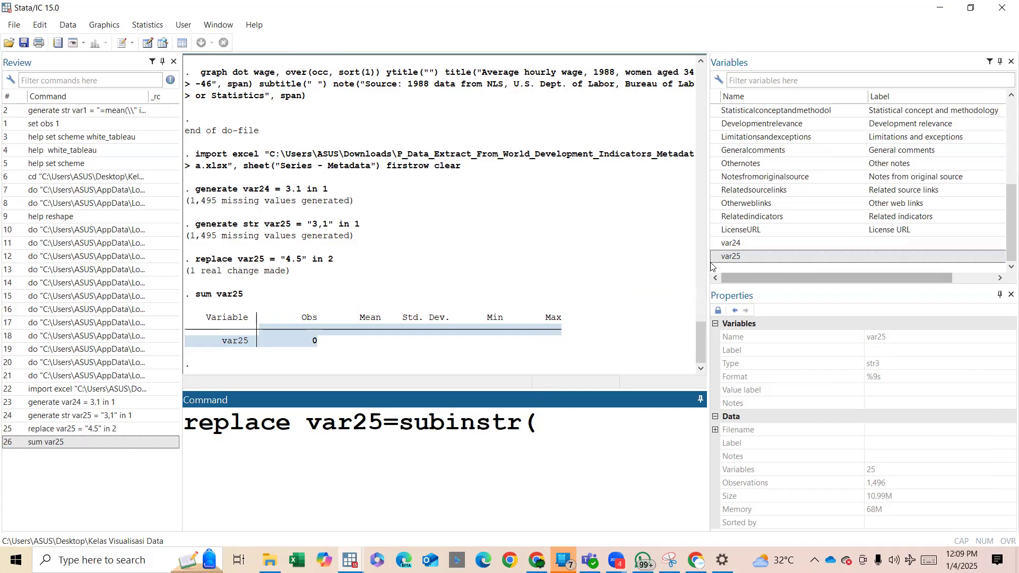
pyautogui.doubleClick(800, 257)
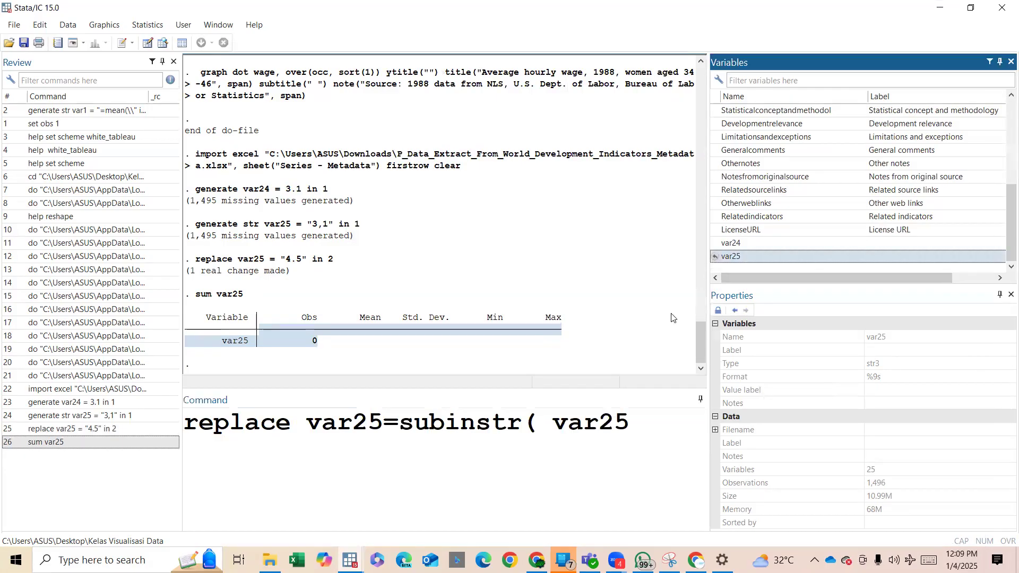
pyautogui.click(626, 432)
pyautogui.write(', ","')
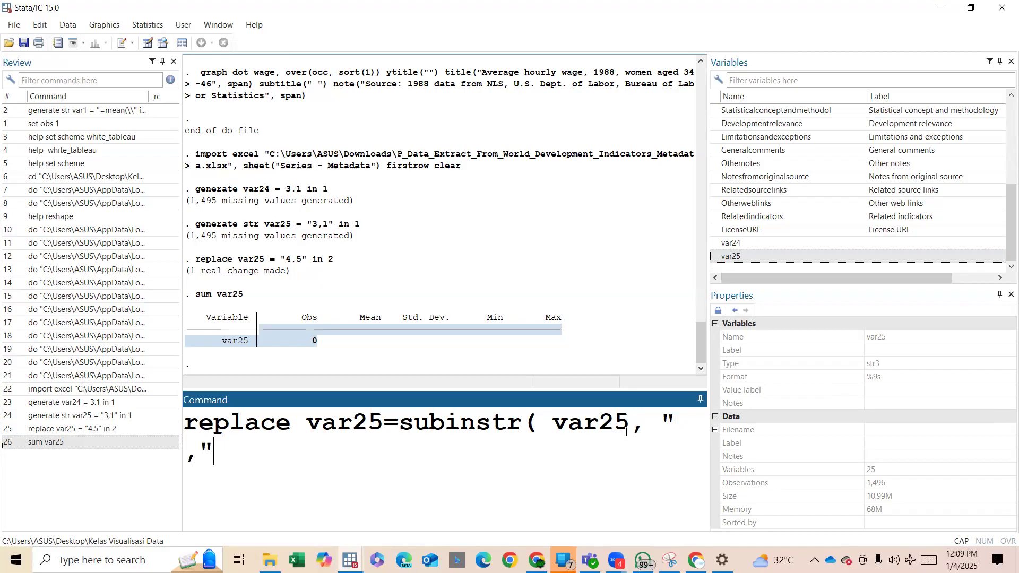
pyautogui.write(', ".",.)')
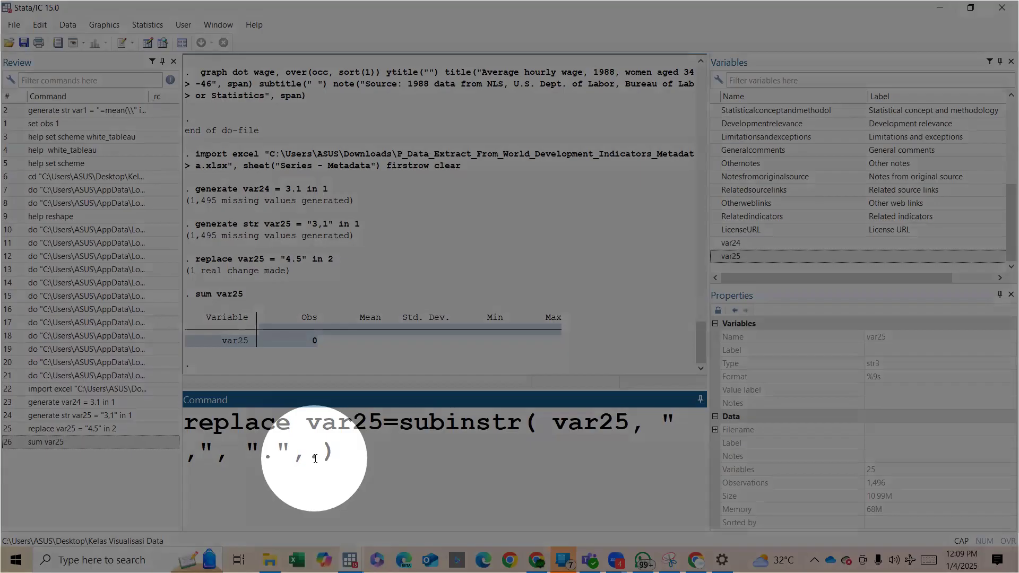
pyautogui.press('Return')
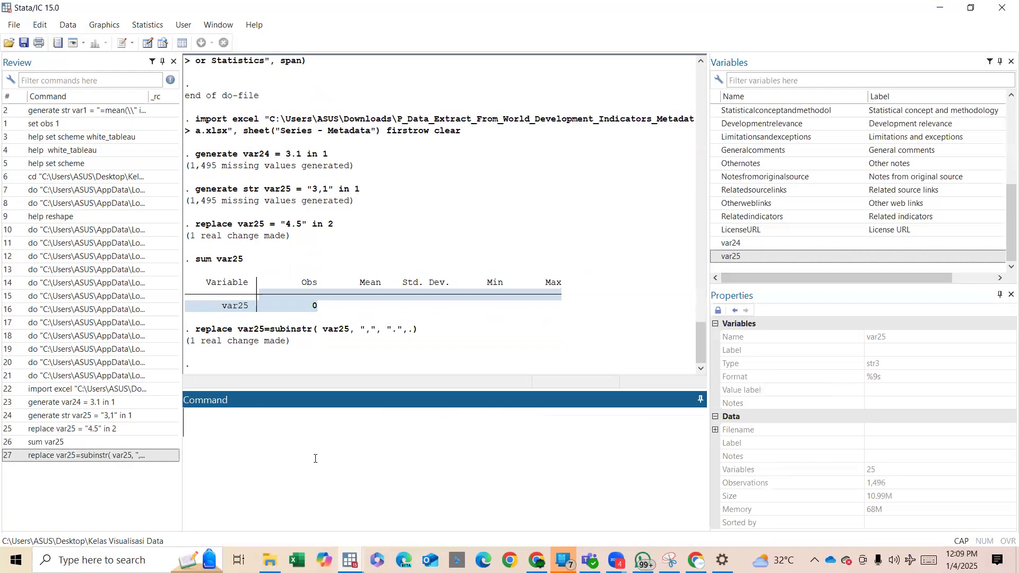
# Reopen the Data Editor and check the first two values of var25.
pyautogui.click(147, 43)
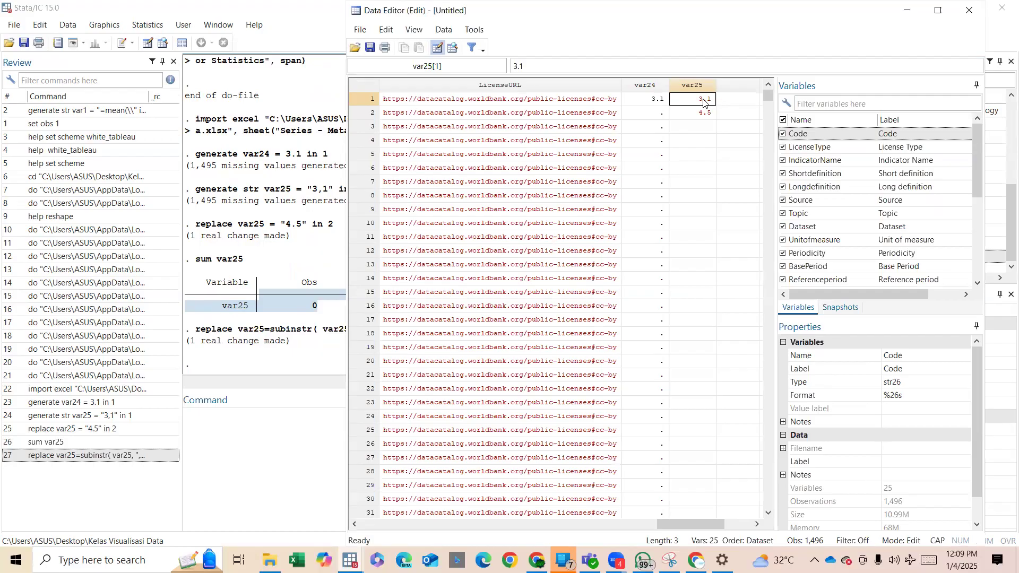
pyautogui.press('ctrl')
pyautogui.press('ctrl')
pyautogui.press('ctrl')
pyautogui.press('ctrl')
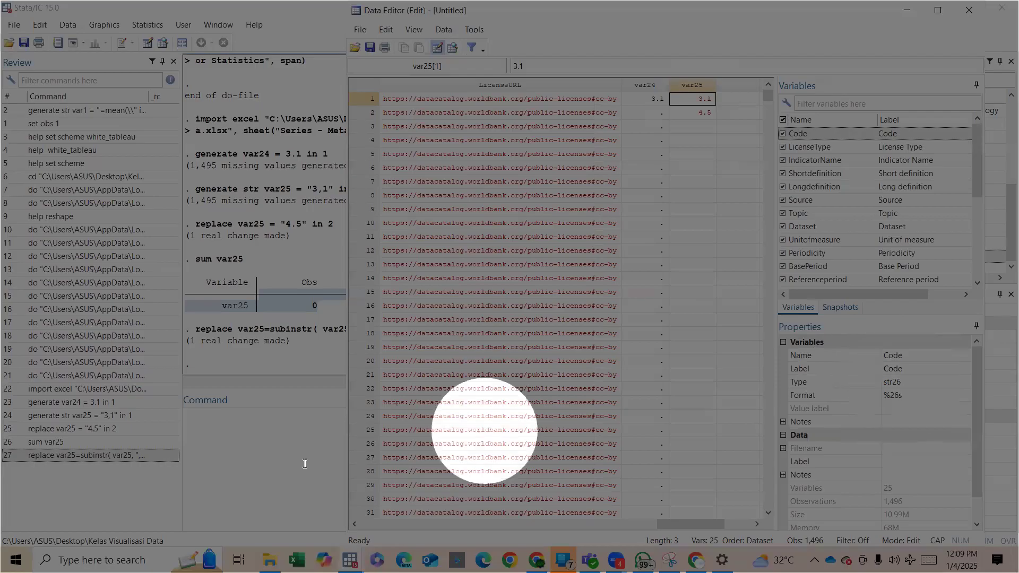
# Convert var25 from string to numeric in place by running destring var25, replace.
pyautogui.click(255, 454)
pyautogui.write('DESTRI')
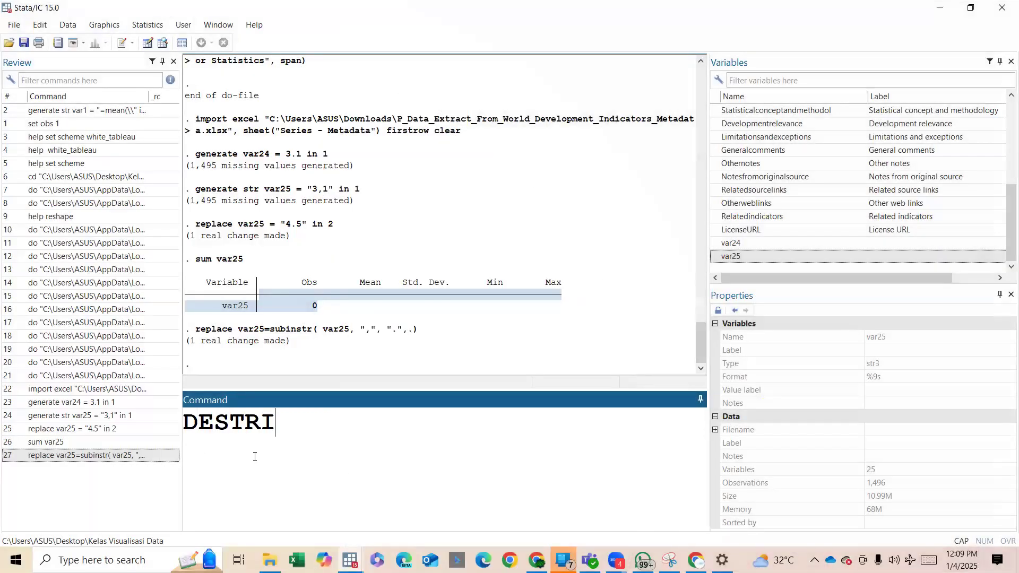
pyautogui.press('capslock')
pyautogui.press('BackSpace')
pyautogui.press('BackSpace')
pyautogui.press('BackSpace')
pyautogui.press('BackSpace')
pyautogui.press('BackSpace')
pyautogui.press('BackSpace')
pyautogui.write('des')
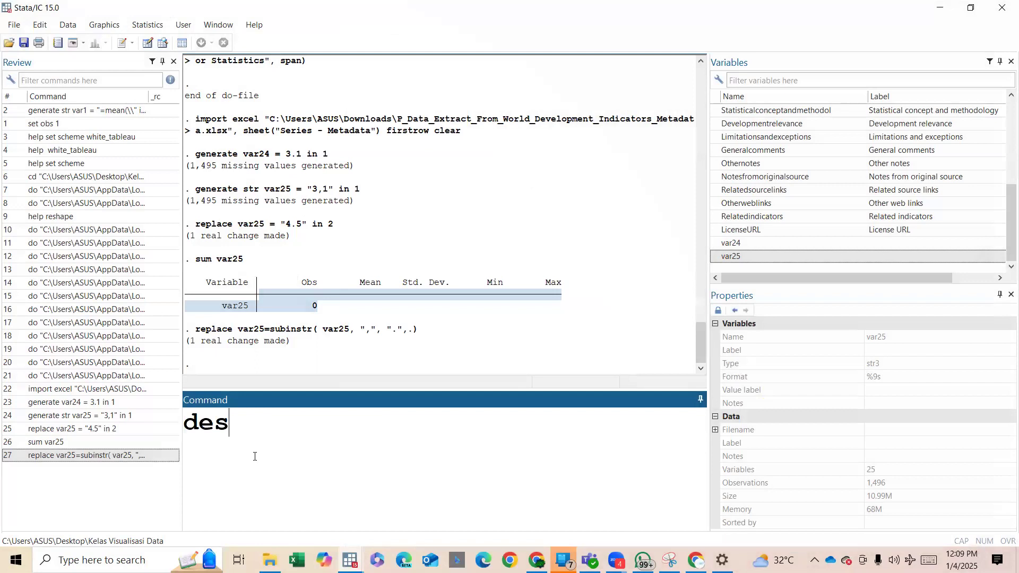
pyautogui.write('tring')
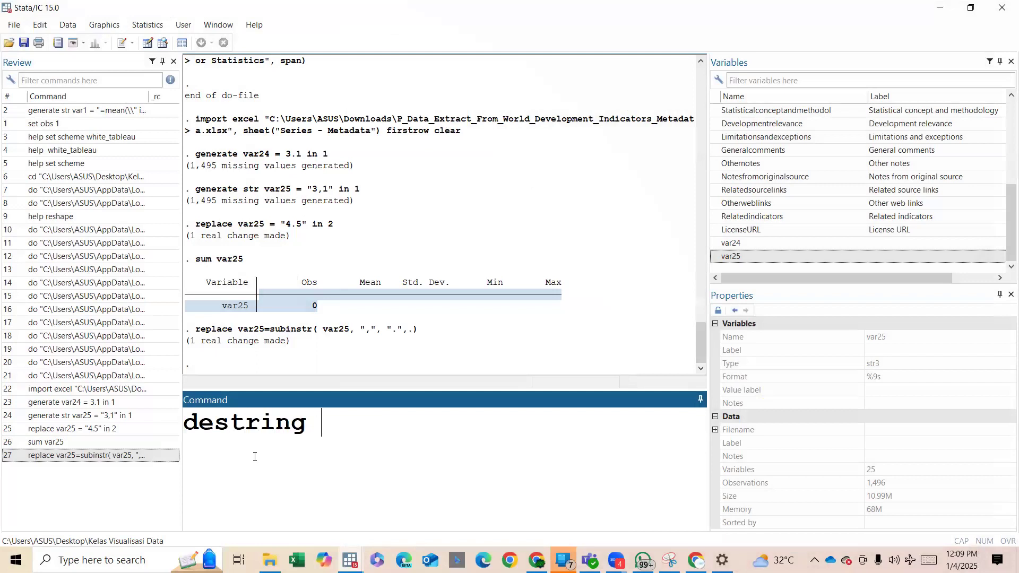
pyautogui.click(721, 257)
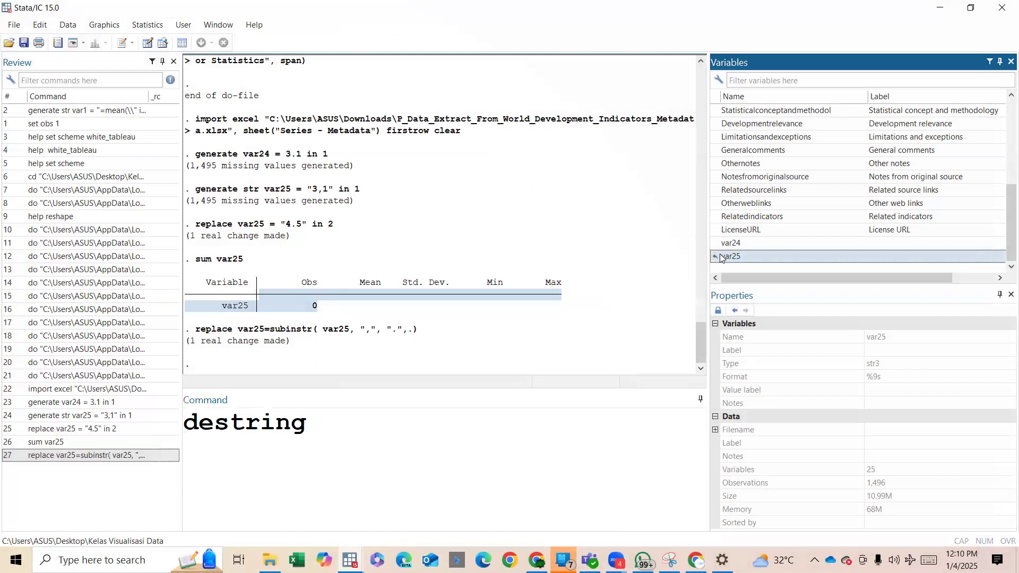
pyautogui.doubleClick(721, 257)
pyautogui.click(488, 442)
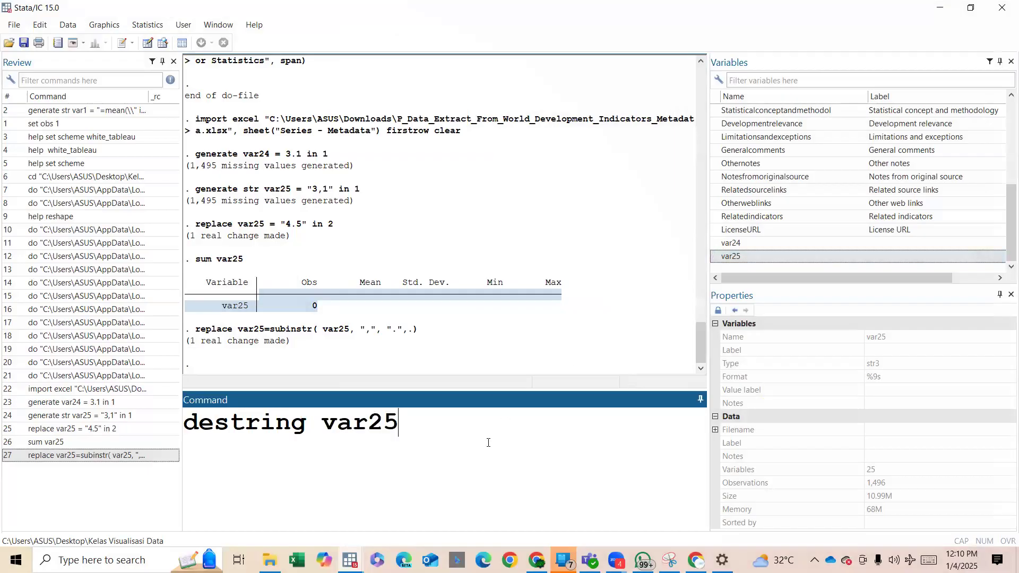
pyautogui.write(', replace')
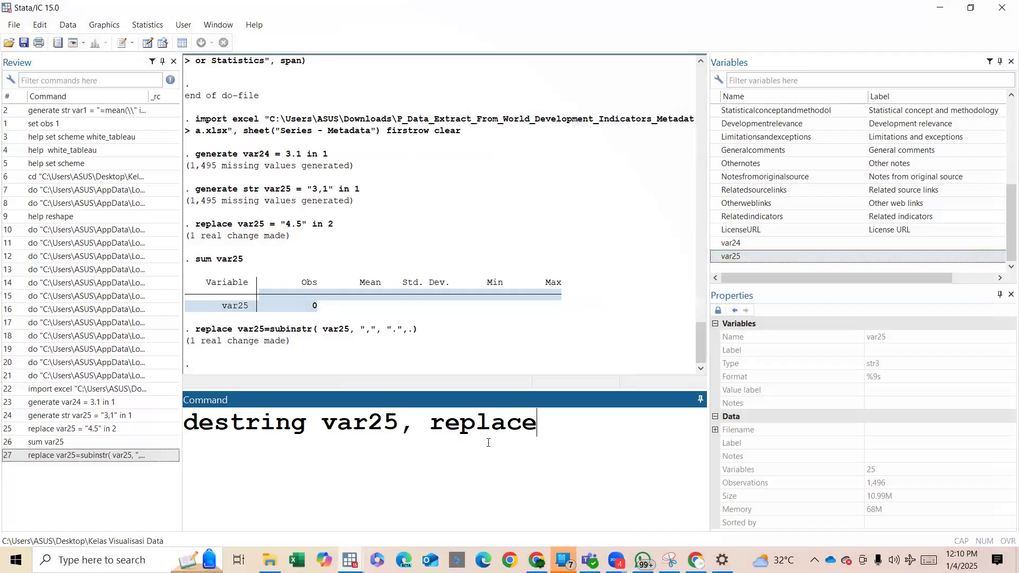
pyautogui.press('Return')
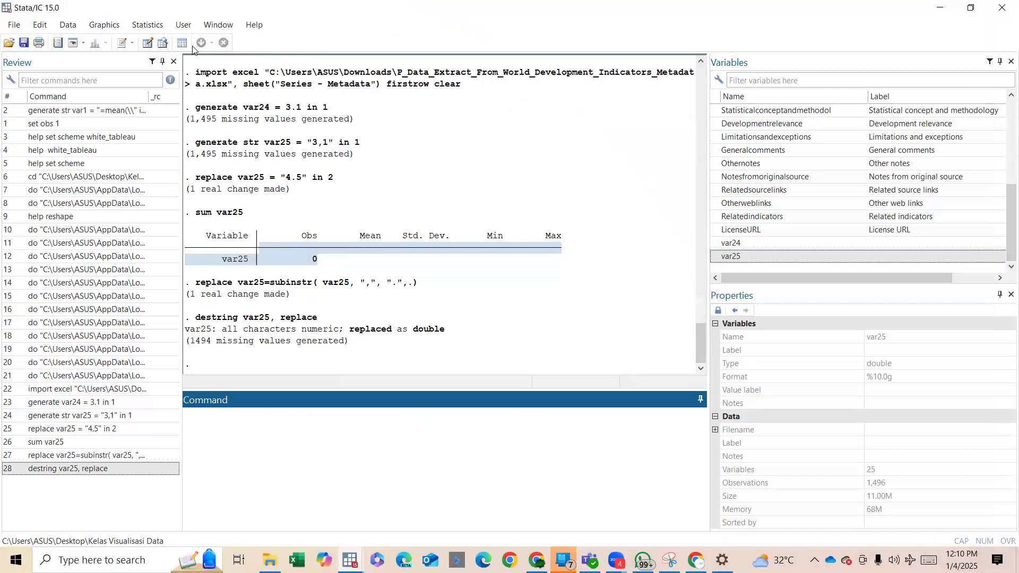
# Check the storage type of var25 in the Data Editor, then rerun the earlier sum var25 command and examine its output.
pyautogui.click(148, 46)
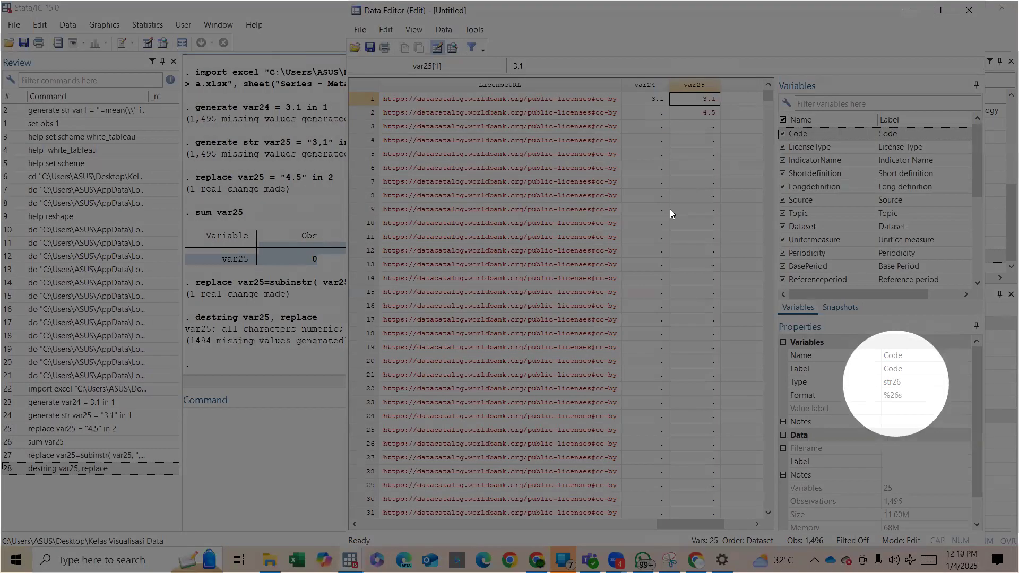
pyautogui.click(673, 209)
pyautogui.click(684, 132)
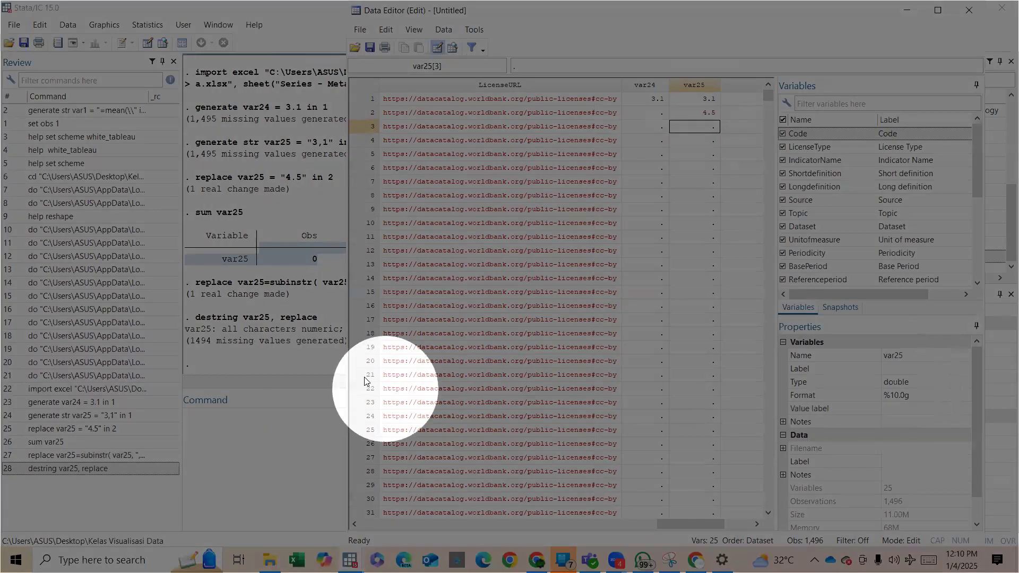
pyautogui.click(241, 398)
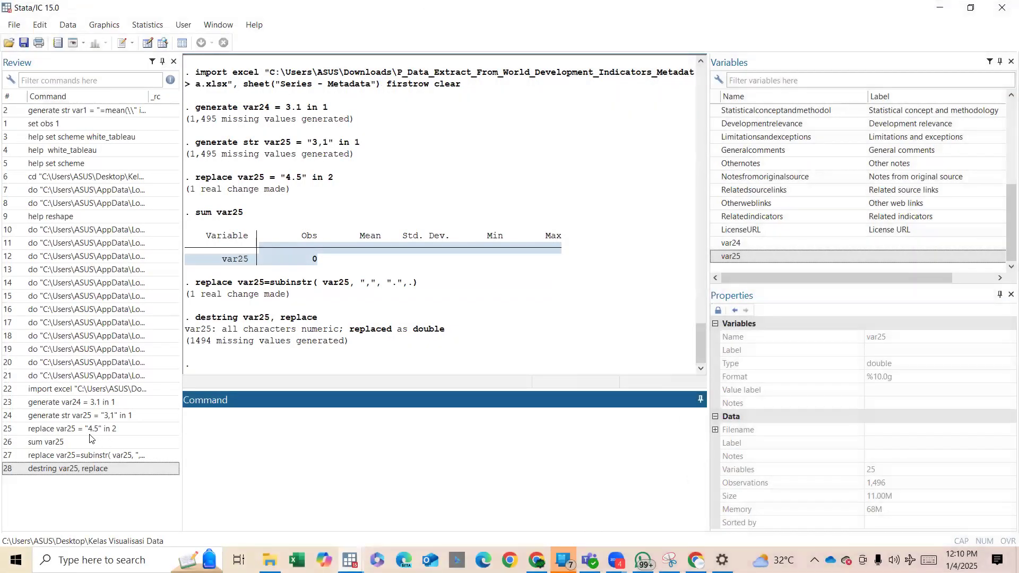
pyautogui.click(59, 441)
pyautogui.doubleClick(58, 441)
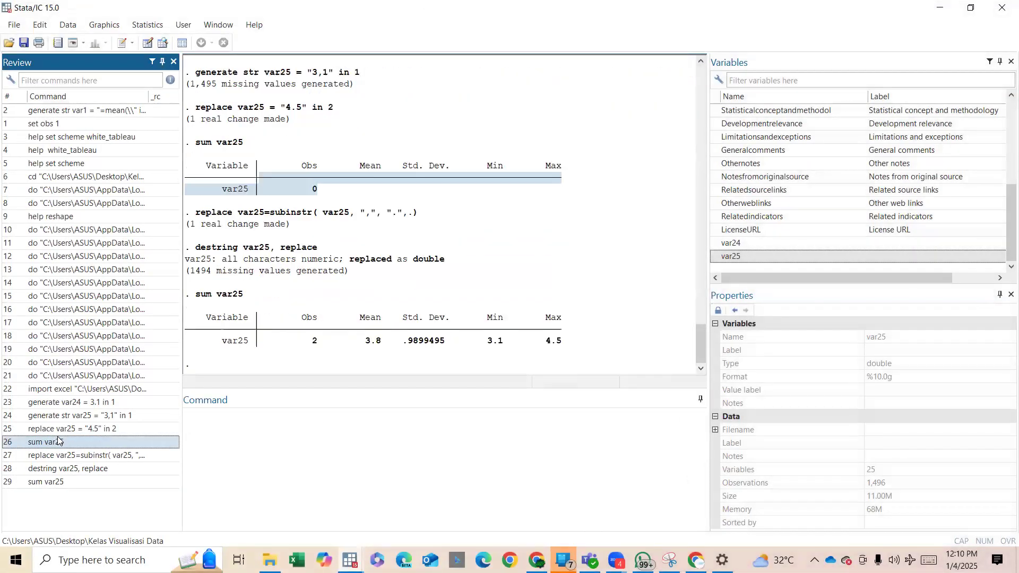
pyautogui.moveTo(303, 333); pyautogui.dragTo(594, 363)
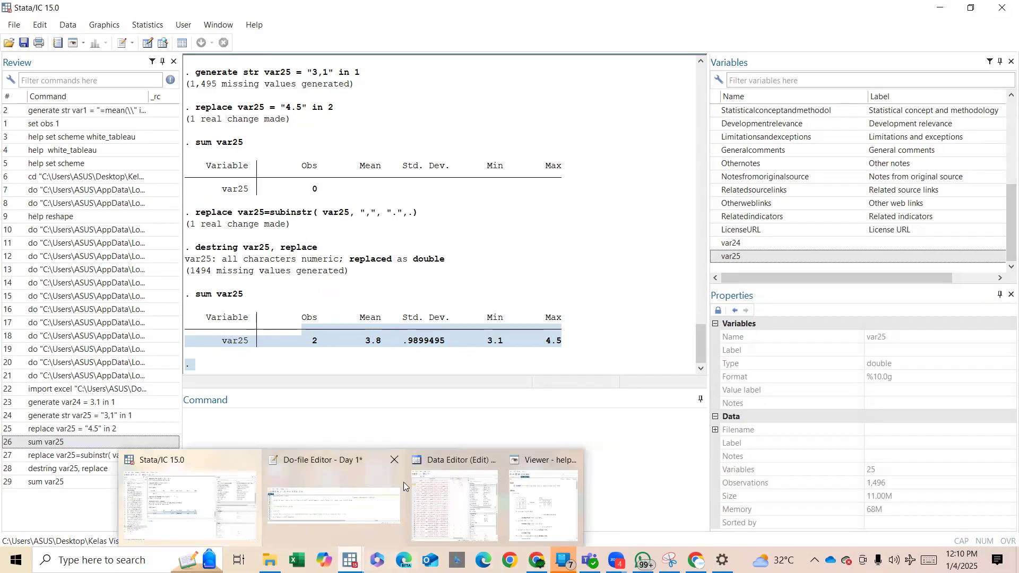
# Try to enter a hyphen (-) in the third row of var25 in the Data Editor.
pyautogui.press('Right')
pyautogui.press('Left')
pyautogui.click(456, 139)
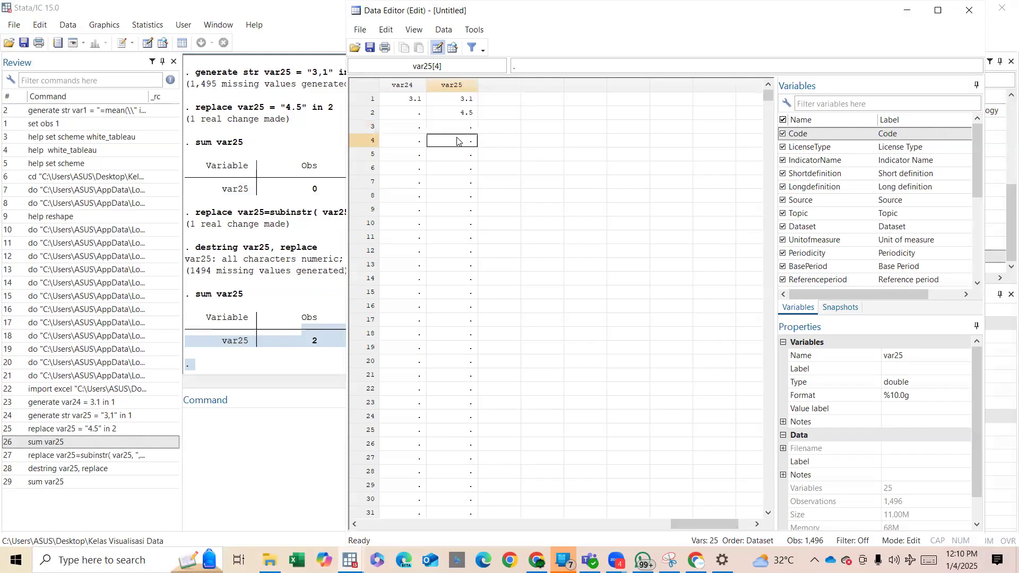
pyautogui.click(449, 117)
pyautogui.click(459, 128)
pyautogui.write('-')
pyautogui.press('Return')
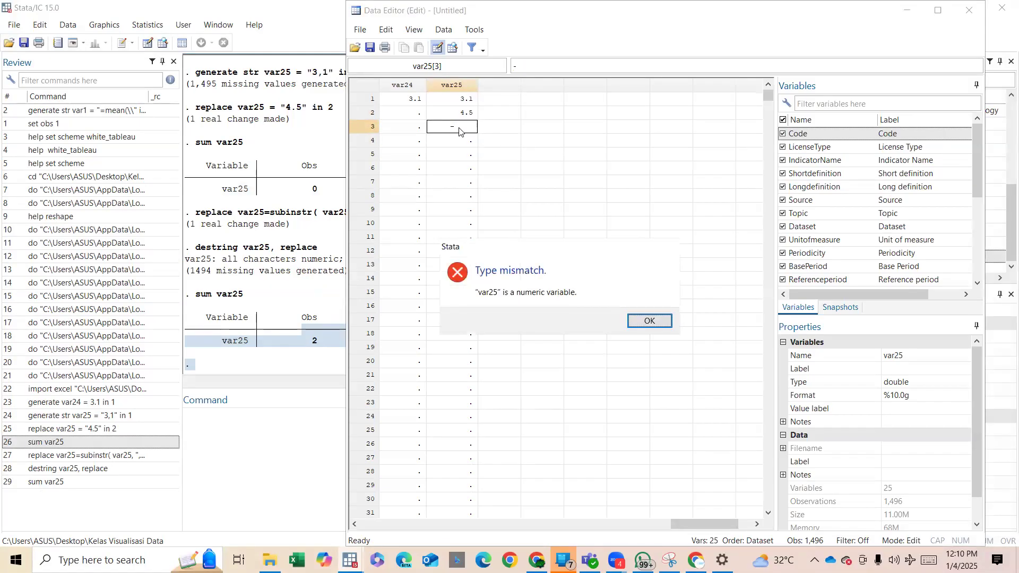
pyautogui.press('Return')
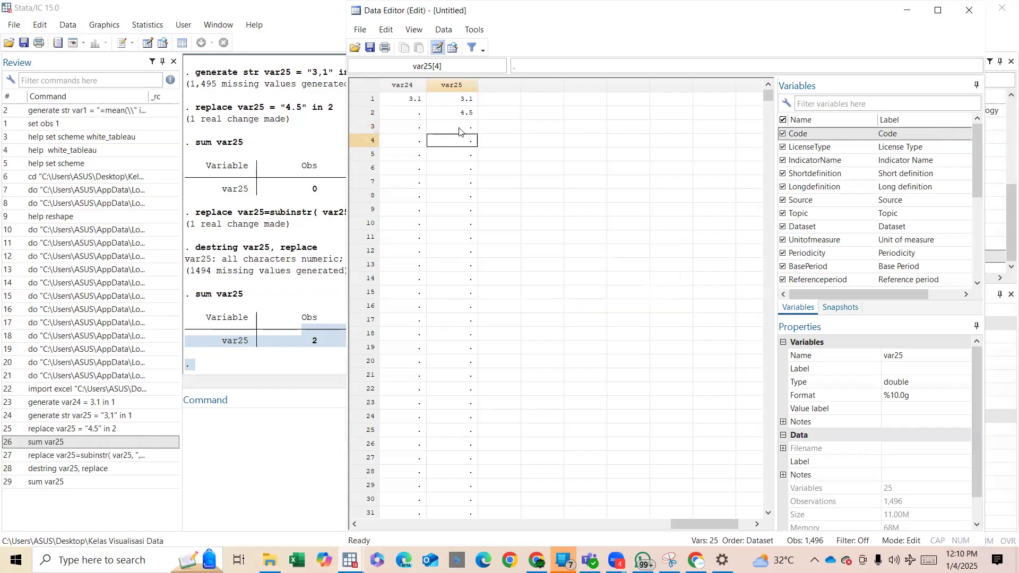
pyautogui.click(459, 132)
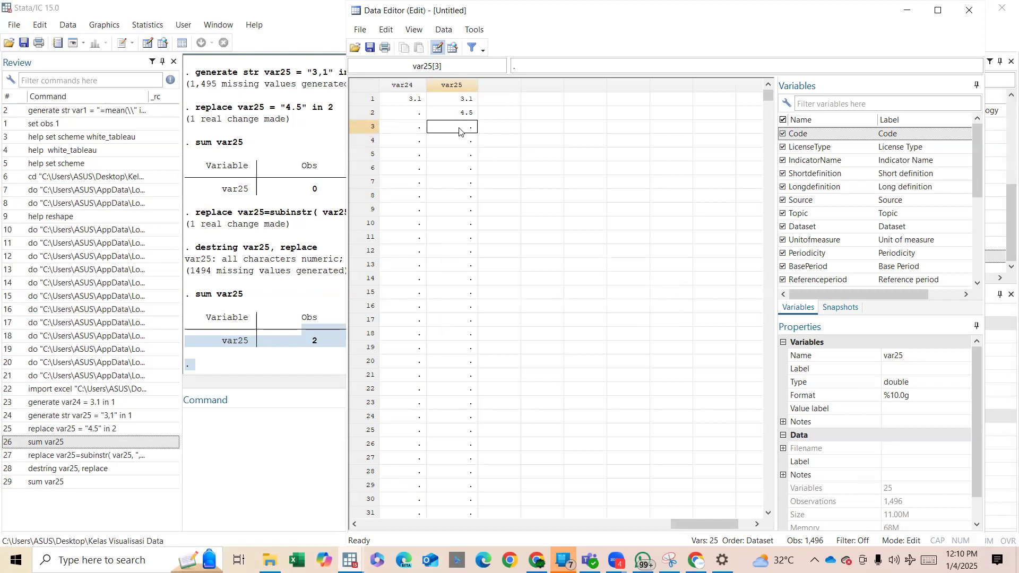
pyautogui.click(438, 105)
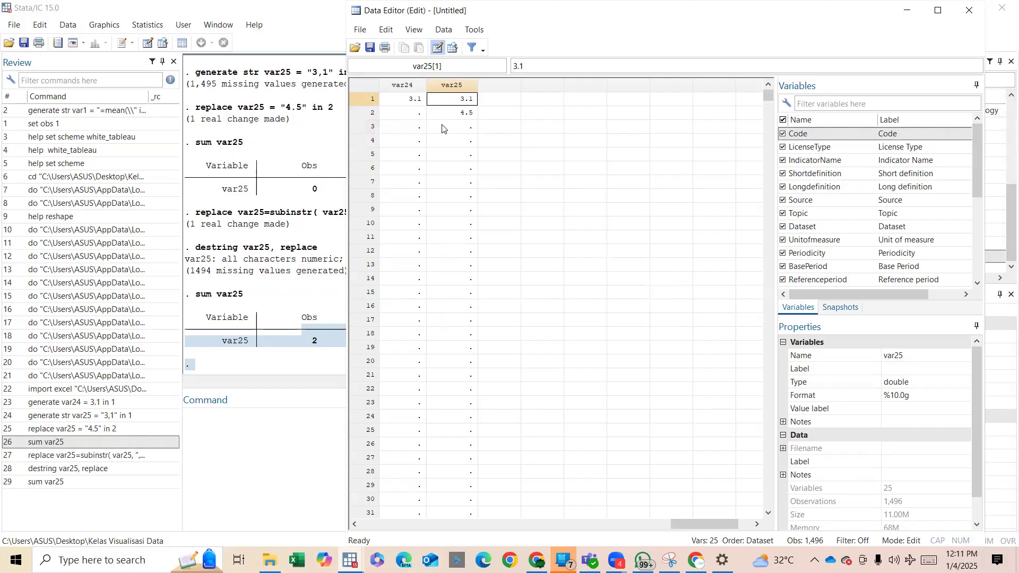
pyautogui.click(443, 128)
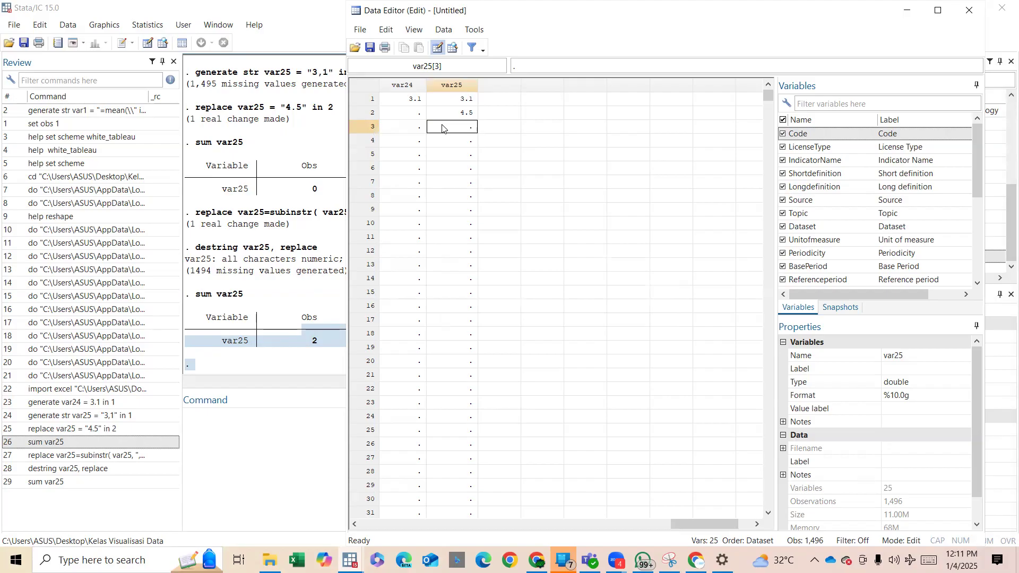
pyautogui.click(463, 105)
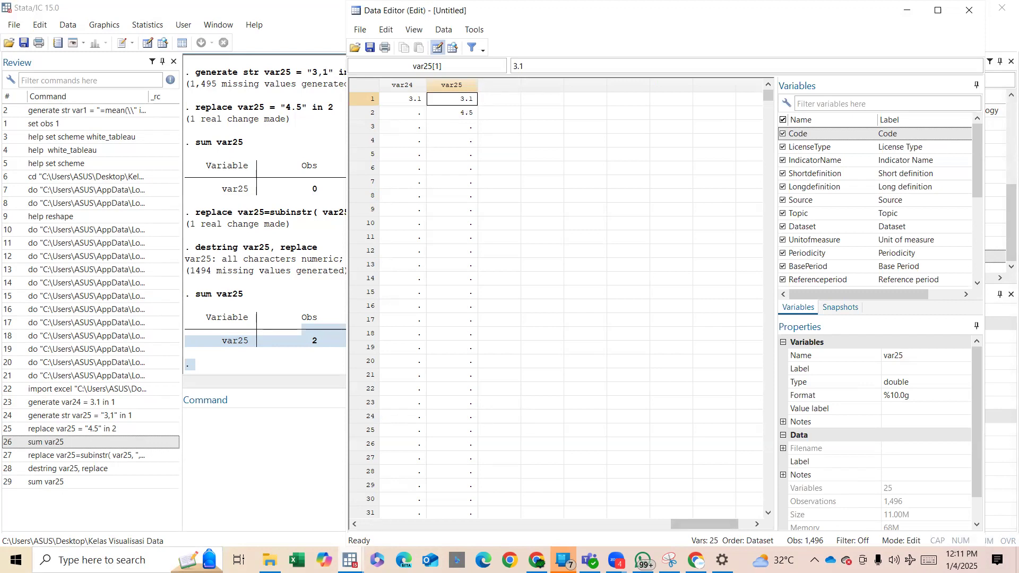
pyautogui.hotkey('alt', 'Tab')
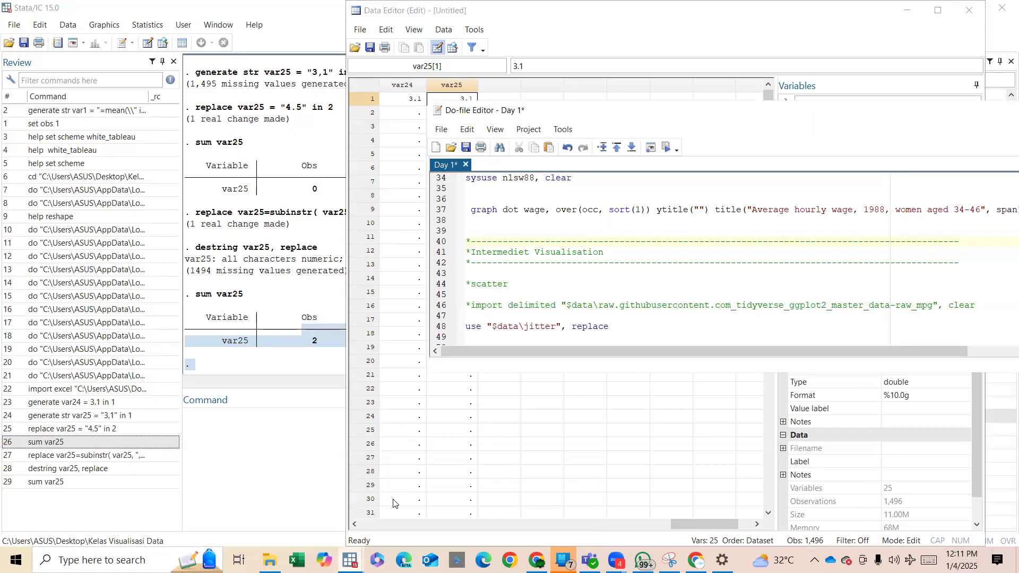
pyautogui.click(393, 503)
pyautogui.click(452, 311)
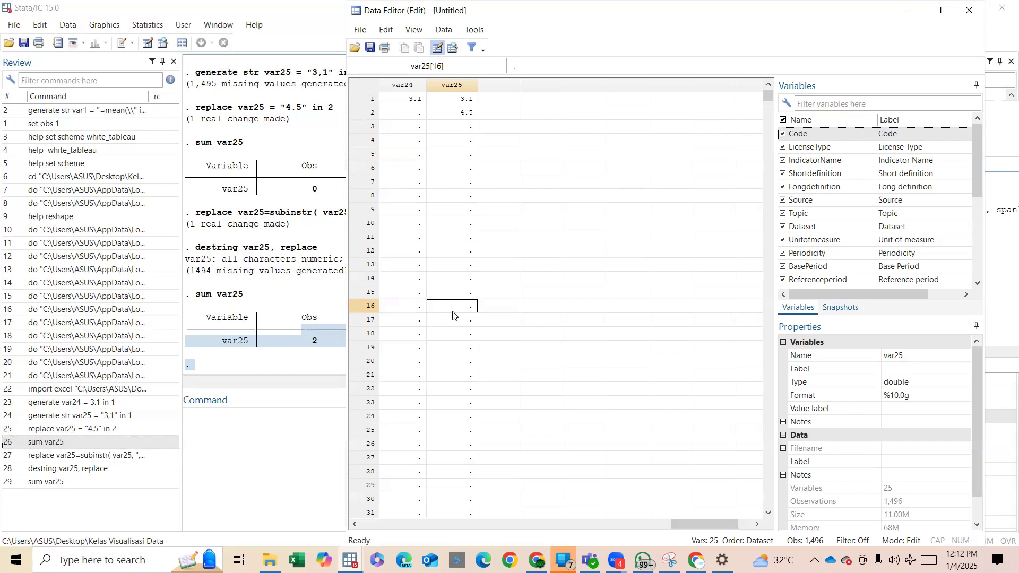
# Clear the second-row value of var25 in the Data Editor, then put the editor window away.
pyautogui.click(472, 155)
pyautogui.click(461, 129)
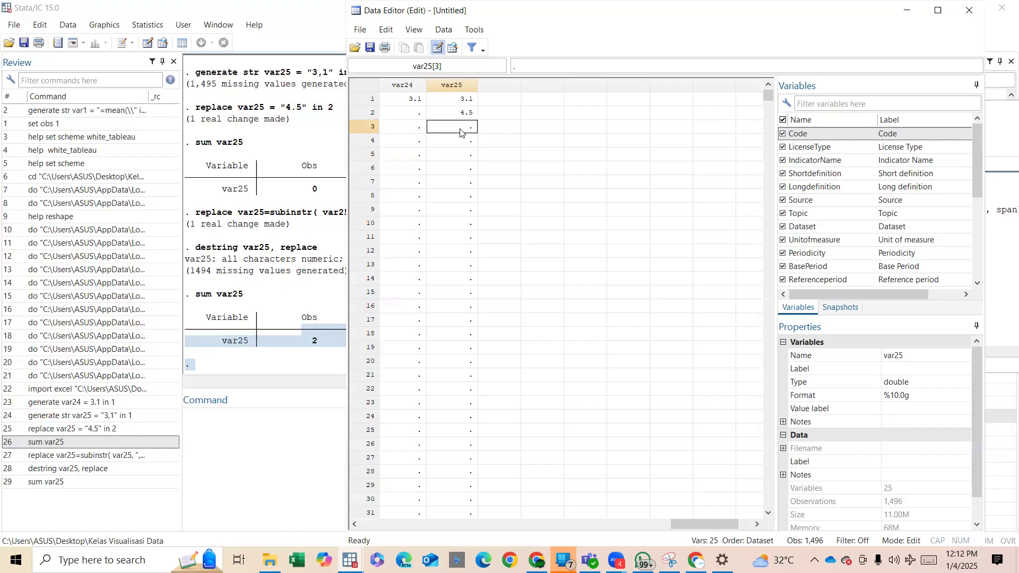
pyautogui.click(462, 113)
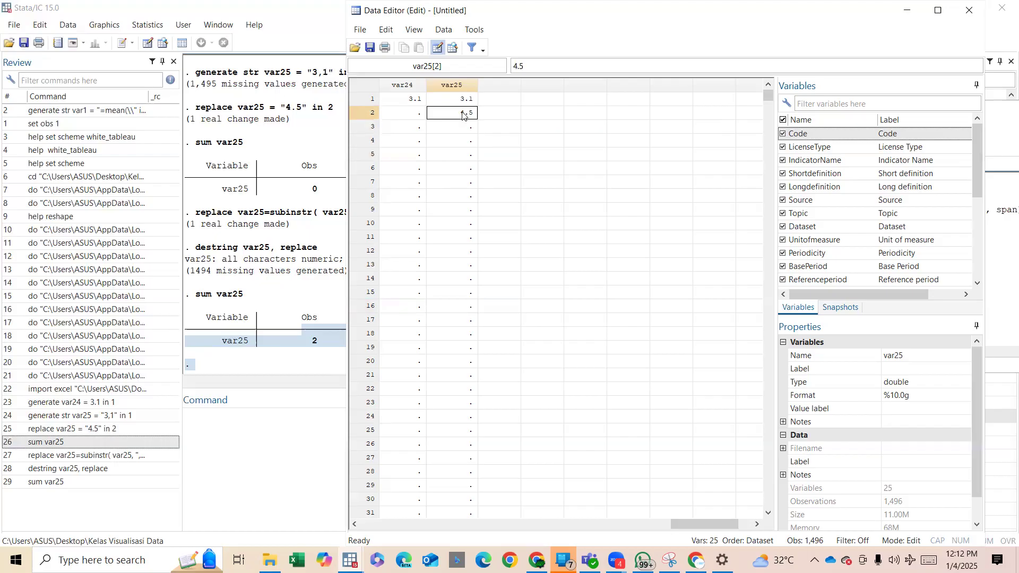
pyautogui.press('BackSpace')
pyautogui.press('Return')
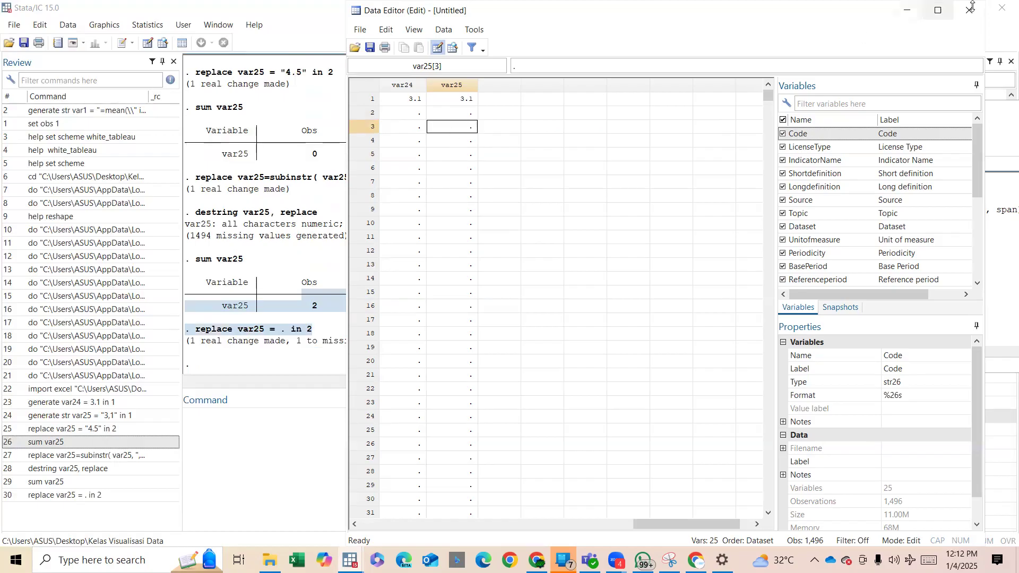
pyautogui.click(905, 13)
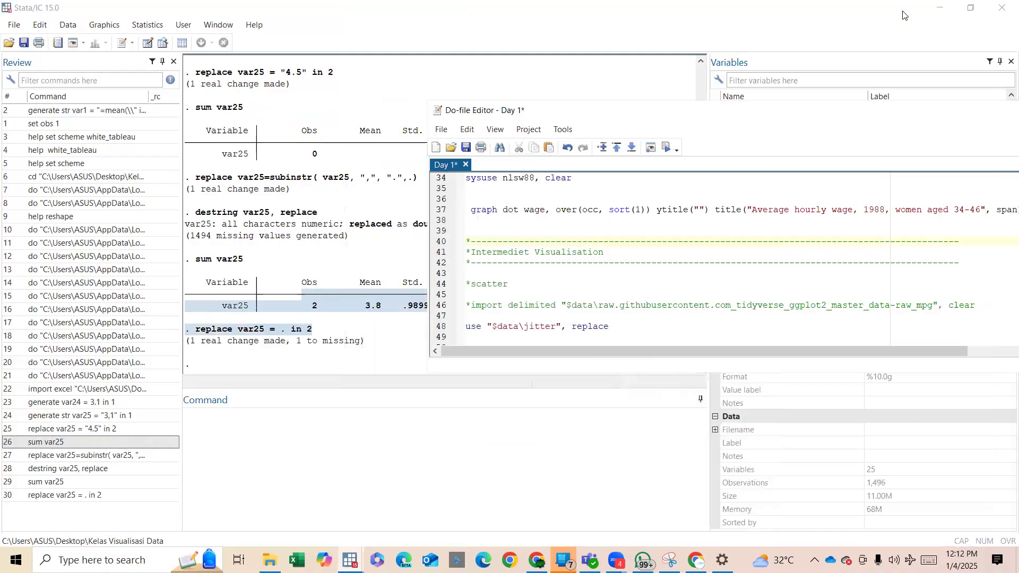
# Load the jitter dataset by running the do-file line use "$data\jitter", replace under the scatter heading.
pyautogui.scroll(-2, 650, 328)
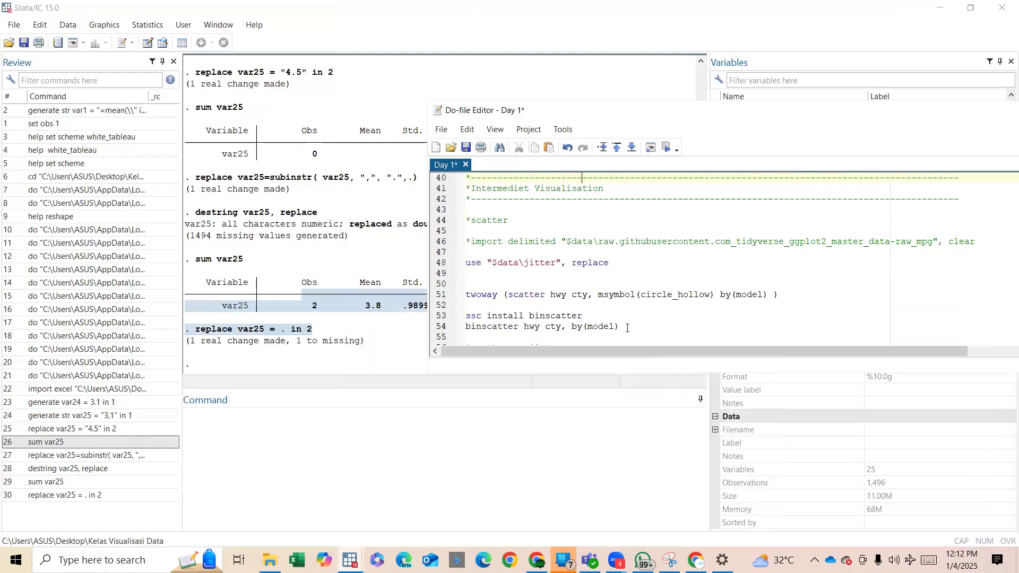
pyautogui.scroll(2, 607, 282)
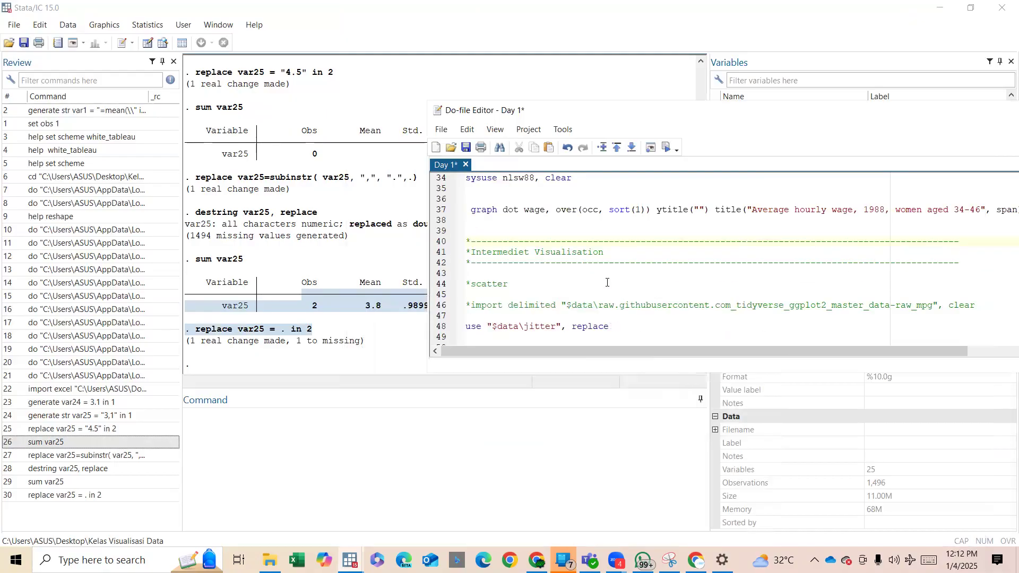
pyautogui.scroll(-2, 607, 283)
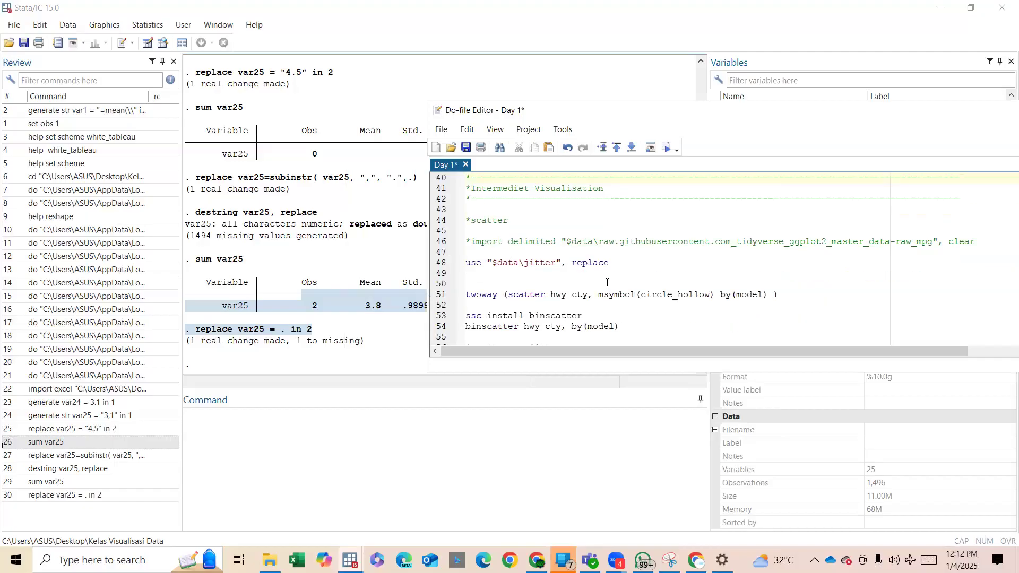
pyautogui.moveTo(520, 264); pyautogui.dragTo(558, 264)
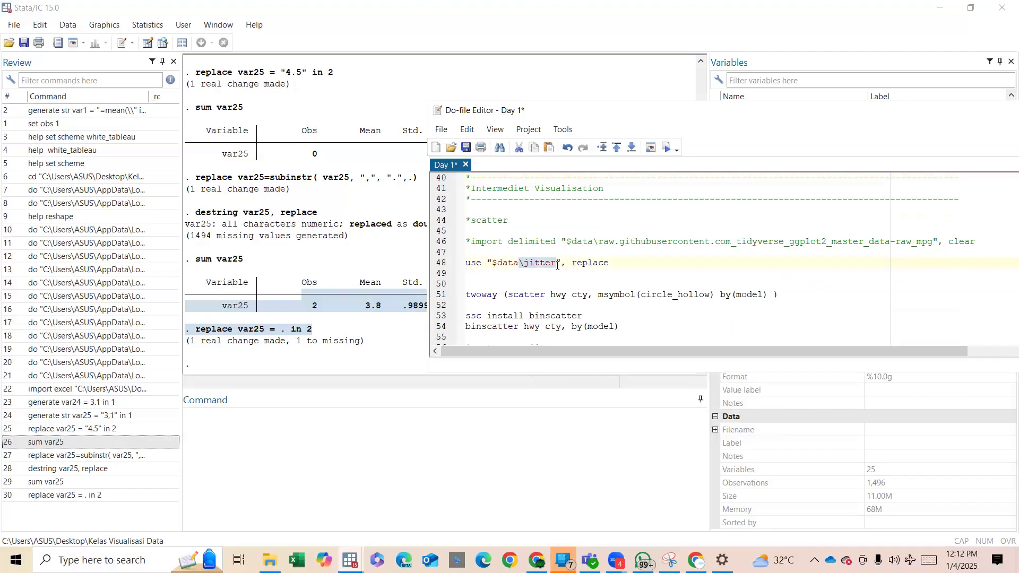
pyautogui.hotkey('ctrl', 'd')
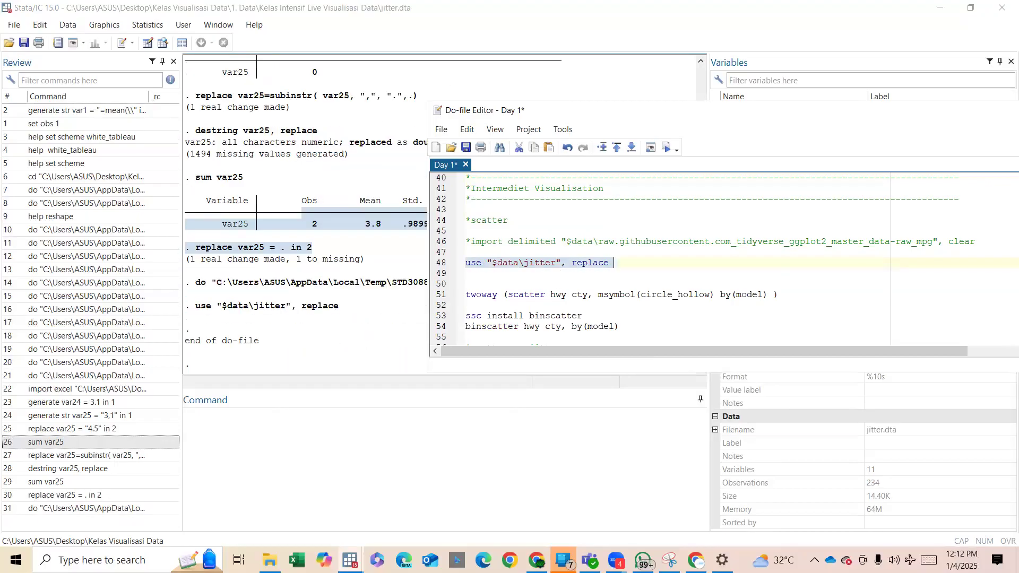
pyautogui.click(270, 560)
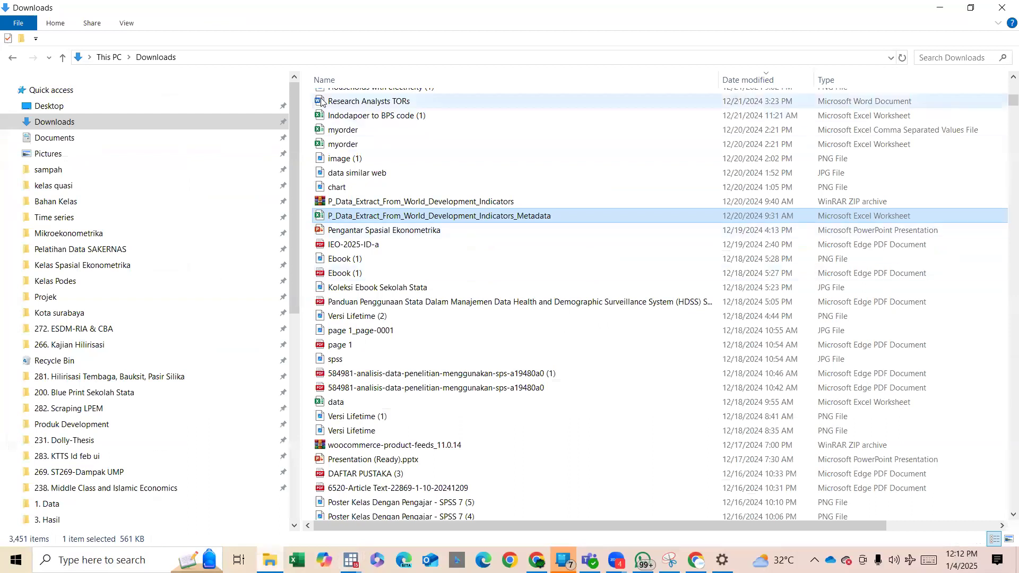
pyautogui.click(940, 7)
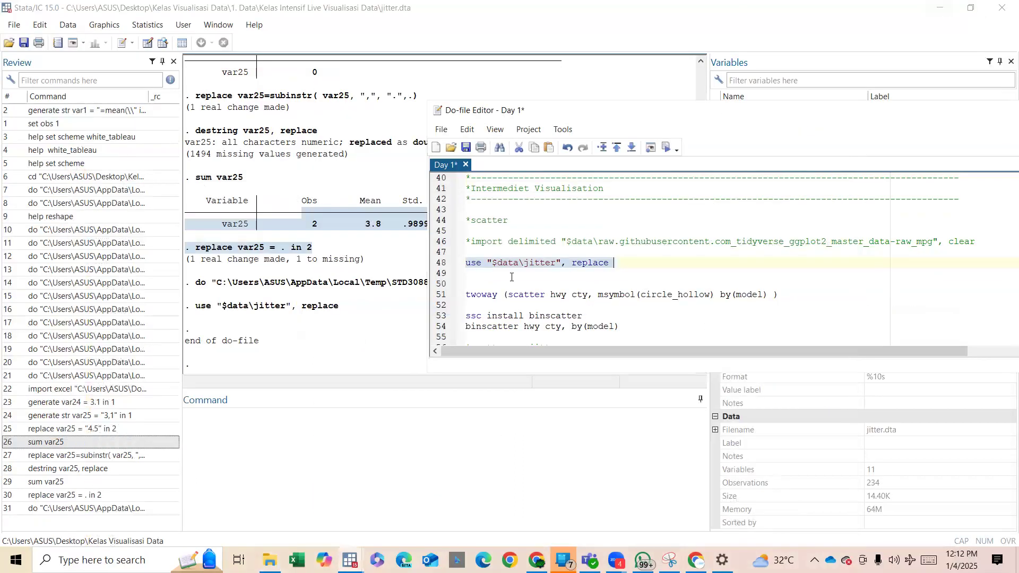
# Run the twoway scatter of hwy against cty with hollow circles by model, and shrink the resulting graph window.
pyautogui.moveTo(489, 296); pyautogui.dragTo(565, 298)
pyautogui.hotkey('ctrl', 'd')
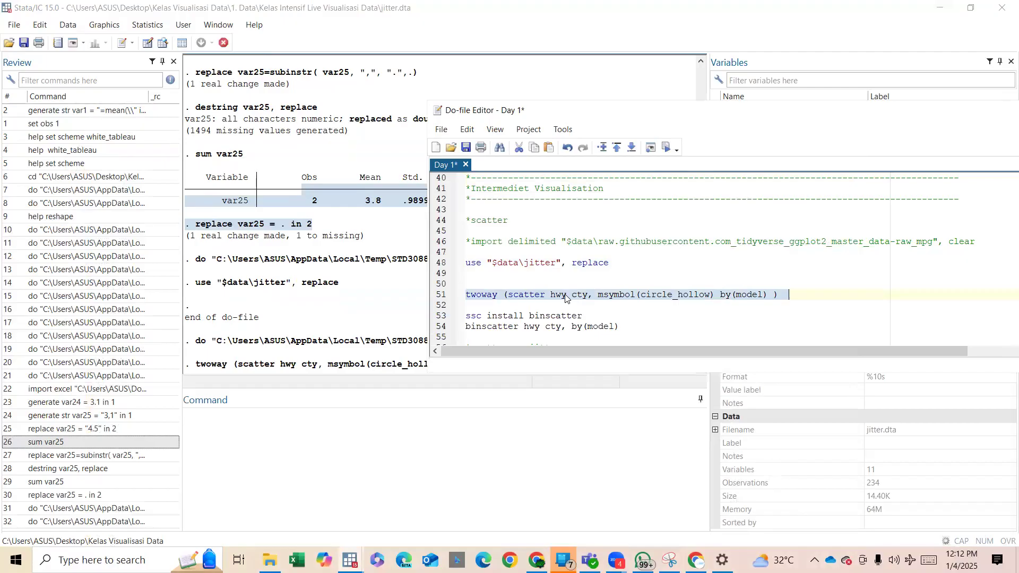
pyautogui.moveTo(580, 118); pyautogui.dragTo(709, 122)
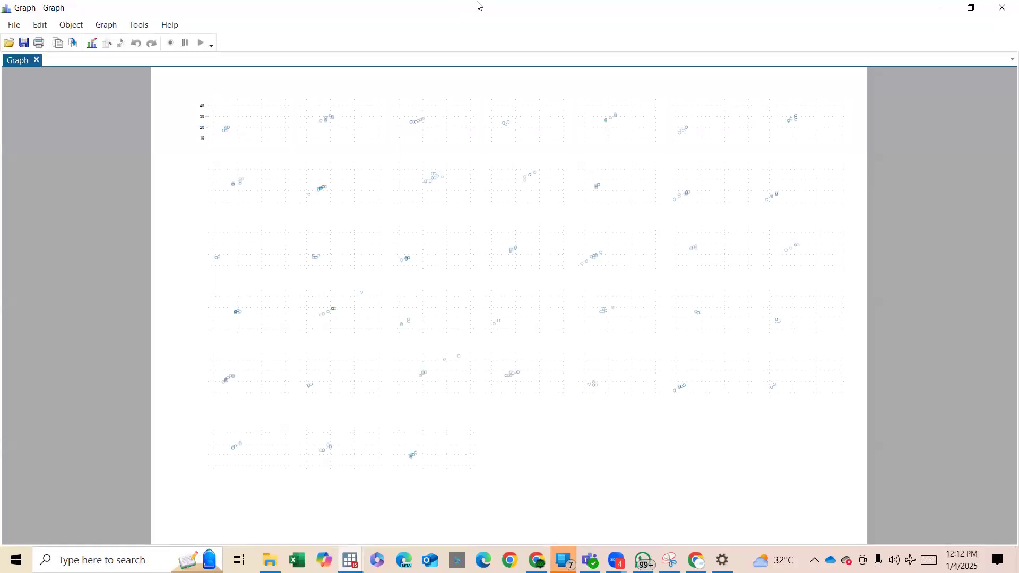
pyautogui.doubleClick(480, 7)
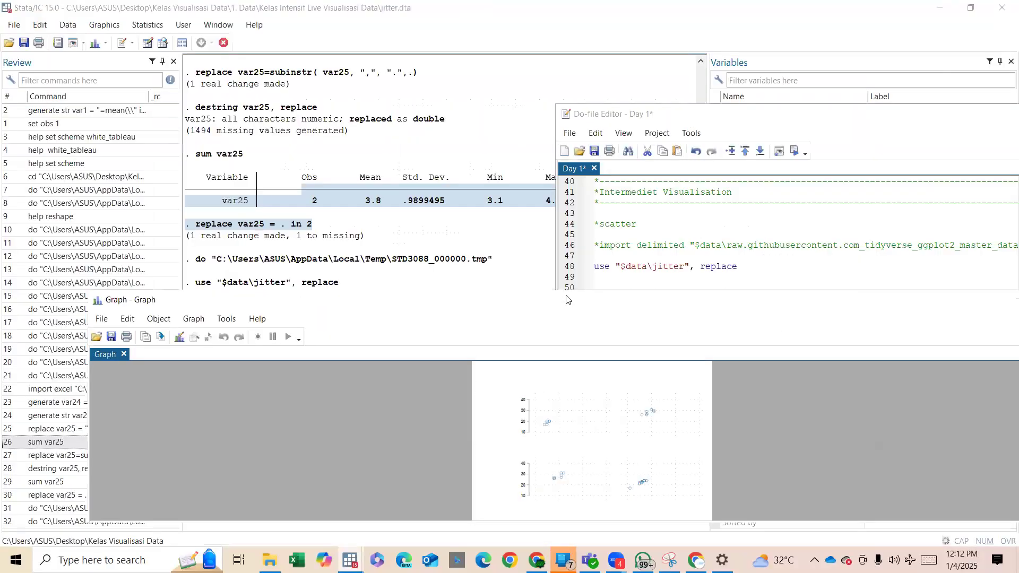
# Add the line scatter hwy cty above the twoway command in the do-file and run only that line.
pyautogui.click(627, 274)
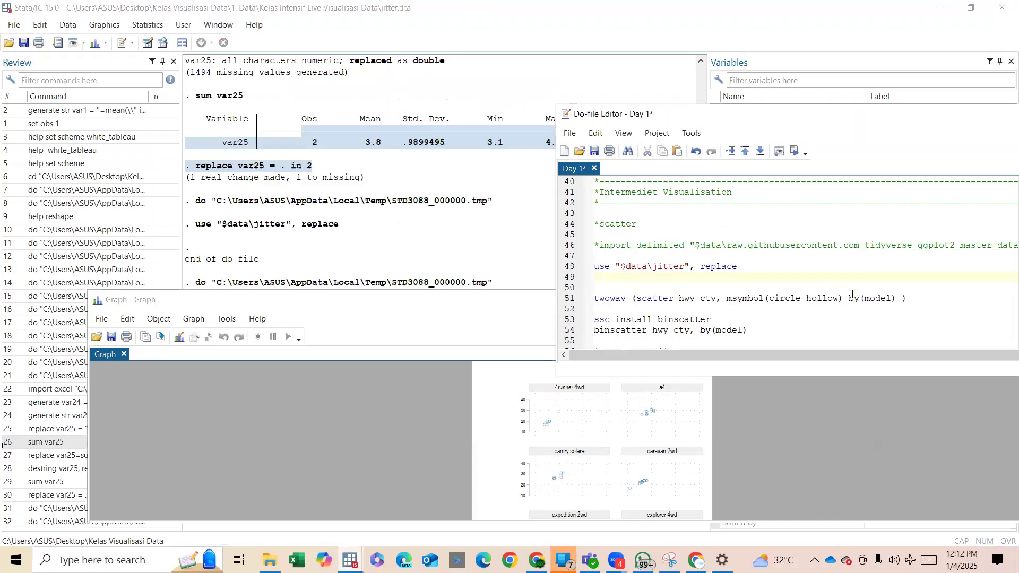
pyautogui.scroll(-1, 733, 297)
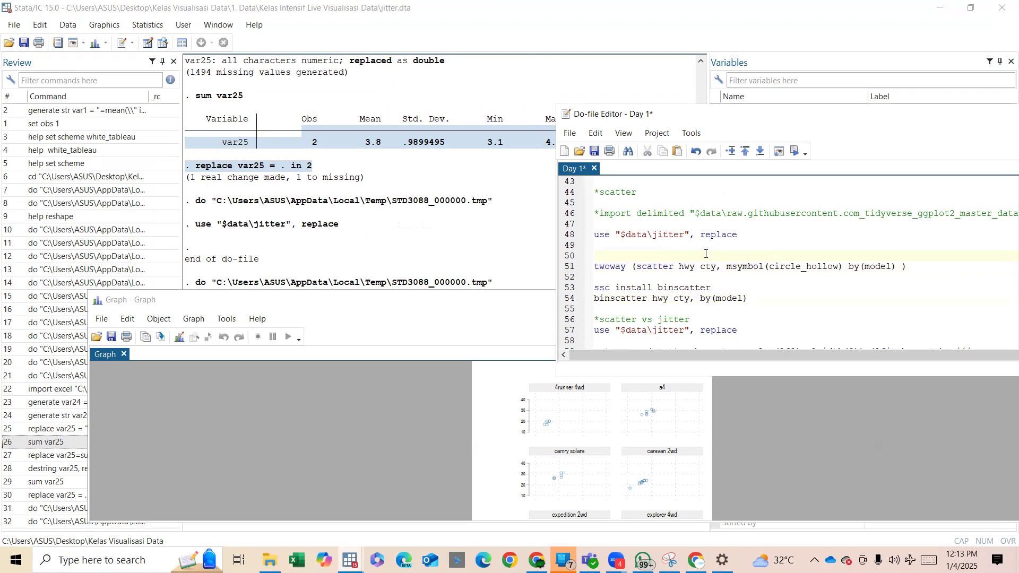
pyautogui.moveTo(716, 266); pyautogui.dragTo(635, 271)
pyautogui.hotkey('ctrl', 'c')
pyautogui.press('Up')
pyautogui.hotkey('ctrl', 'v')
pyautogui.press('BackSpace')
pyautogui.hotkey('shift', 'End')
pyautogui.hotkey('ctrl', 'd')
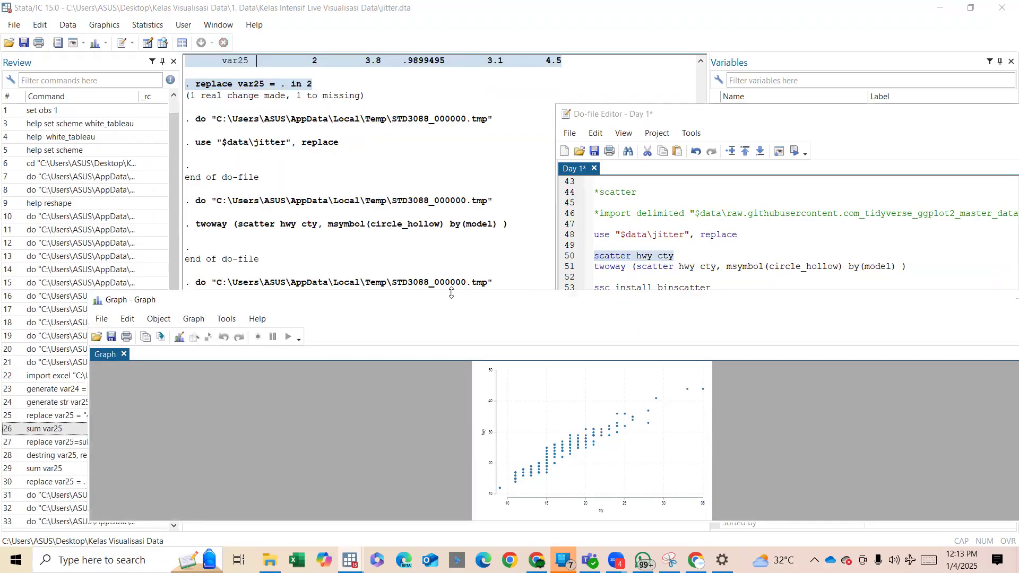
# Enlarge the simple hwy versus cty scatter plot to examine it, then close the graph.
pyautogui.moveTo(450, 300); pyautogui.dragTo(445, 110)
pyautogui.doubleClick(446, 109)
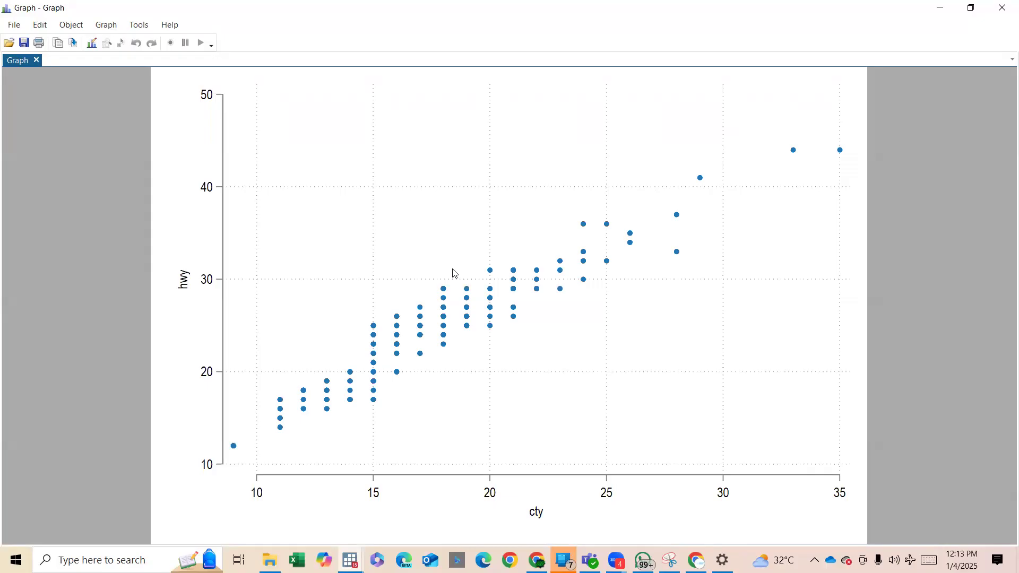
pyautogui.click(1002, 7)
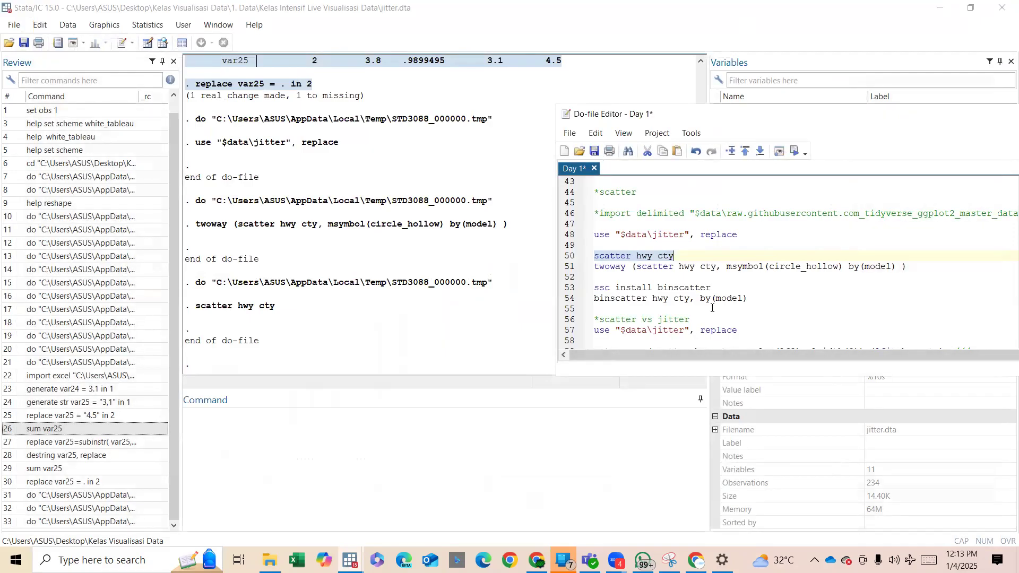
# Review the by(model) option and the ssc install binscatter line in the do-file, and skim the code that follows.
pyautogui.moveTo(848, 266); pyautogui.dragTo(895, 268)
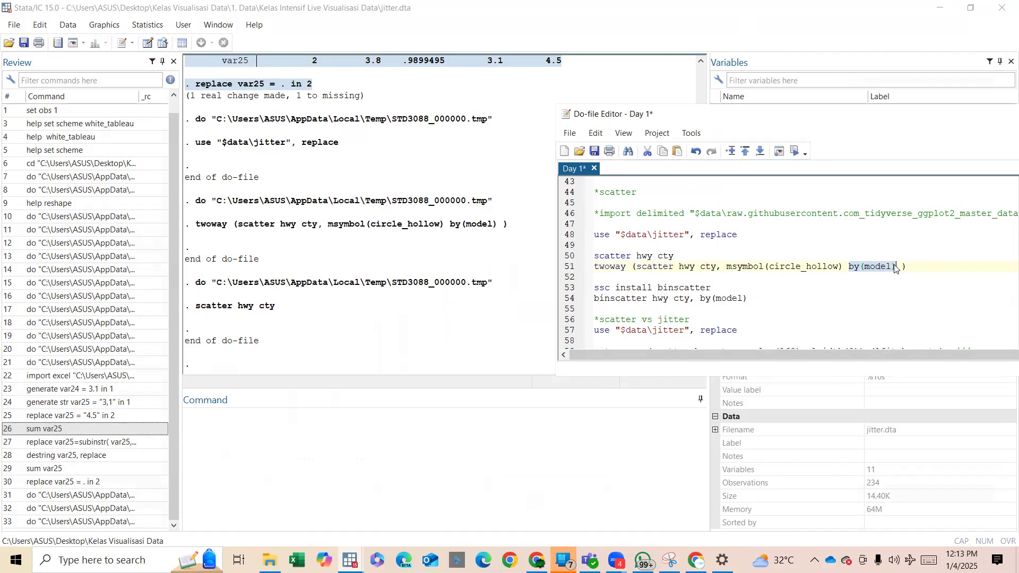
pyautogui.moveTo(674, 288); pyautogui.dragTo(711, 287)
pyautogui.scroll(-11, 721, 286)
pyautogui.scroll(7, 728, 286)
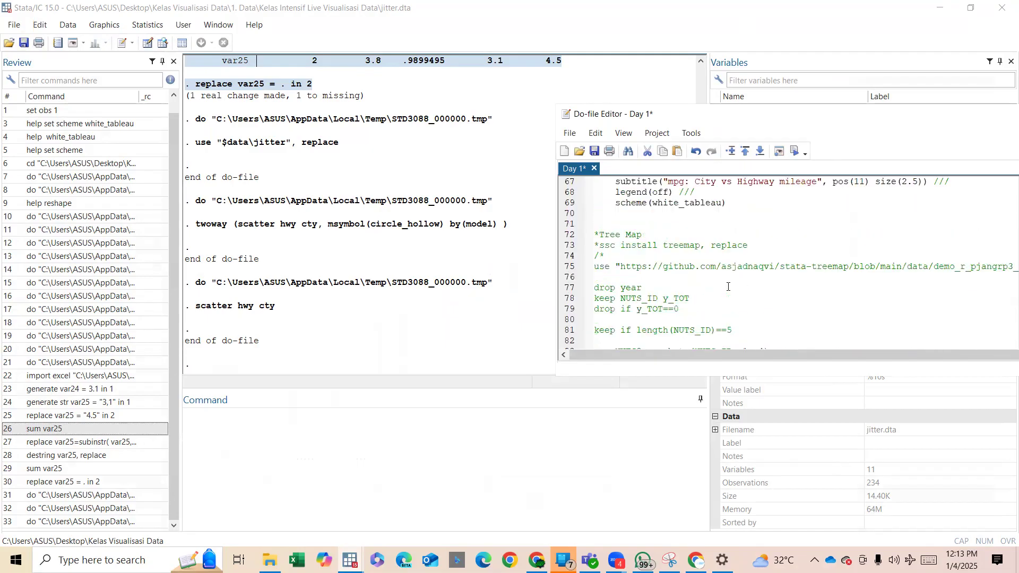
pyautogui.scroll(10, 728, 286)
pyautogui.scroll(-5, 722, 292)
pyautogui.doubleClick(667, 321)
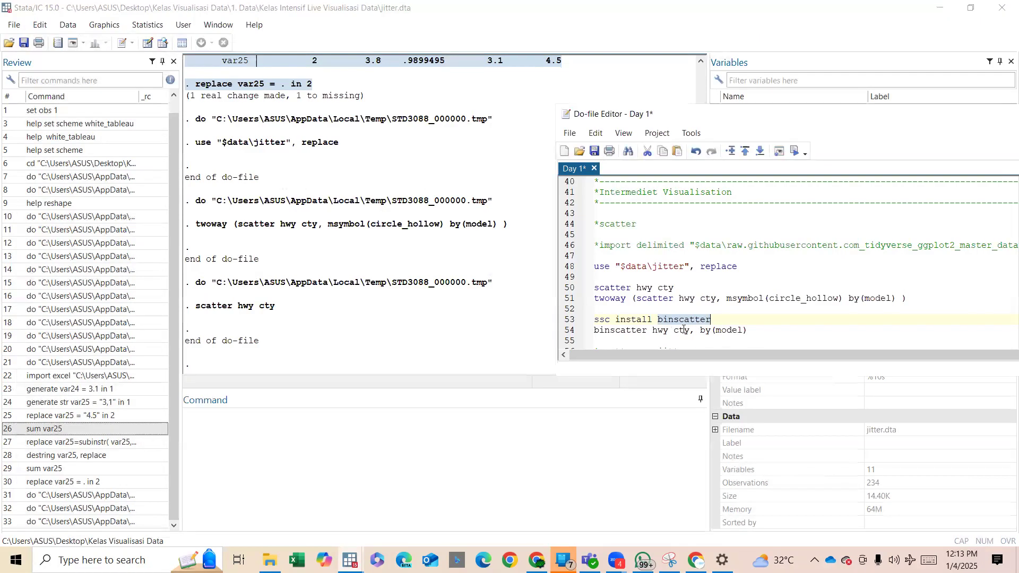
pyautogui.moveTo(706, 320); pyautogui.dragTo(596, 310)
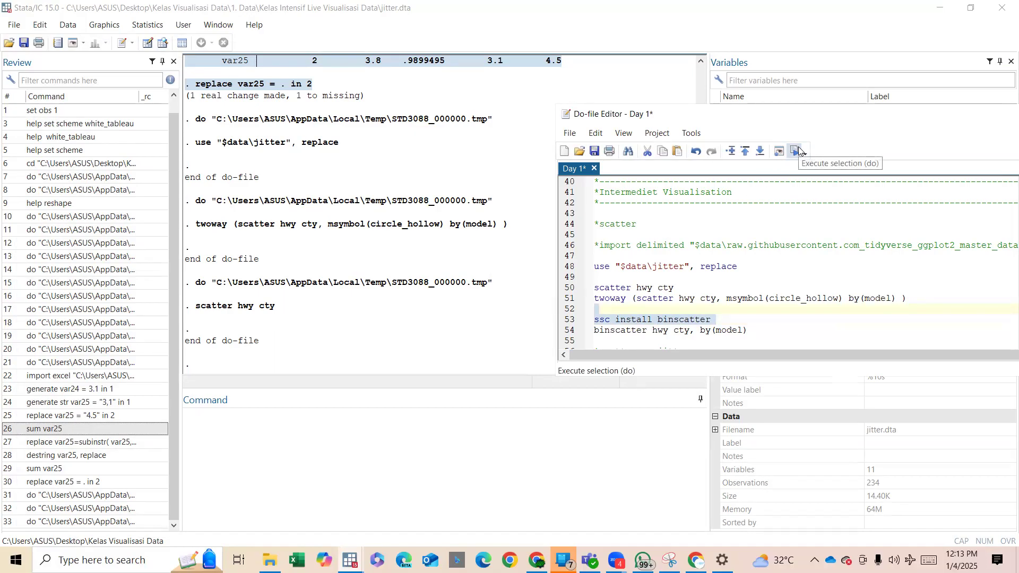
pyautogui.scroll(-2, 766, 267)
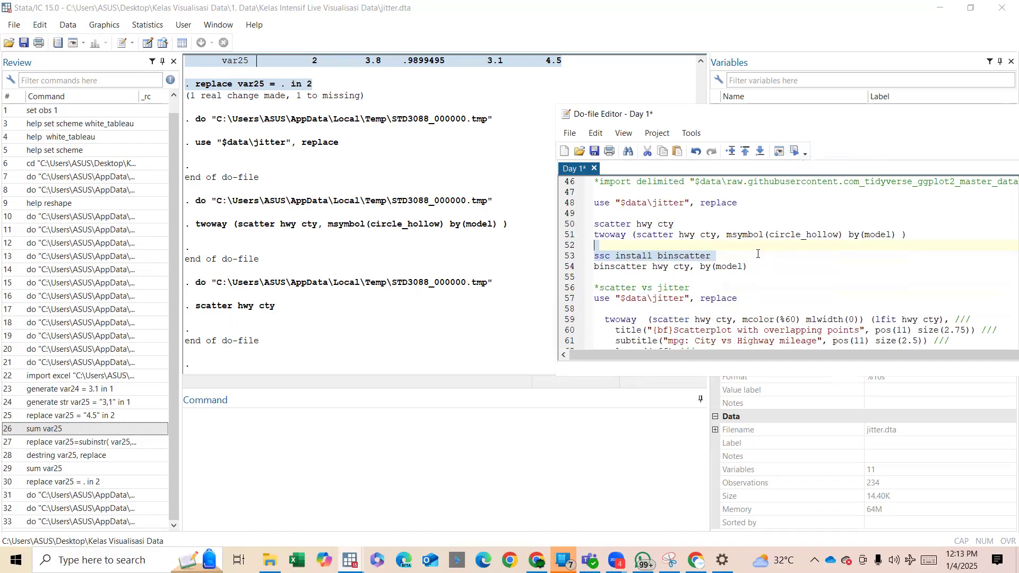
# Run binscatter hwy cty, by(model), examine the graph, and close it.
pyautogui.moveTo(766, 266); pyautogui.dragTo(584, 267)
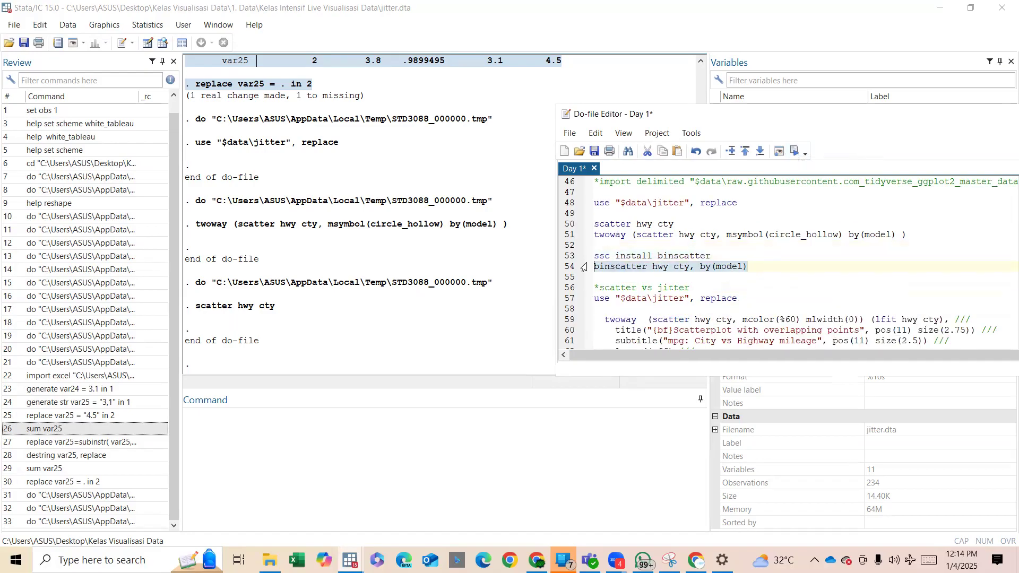
pyautogui.hotkey('ctrl', 'd')
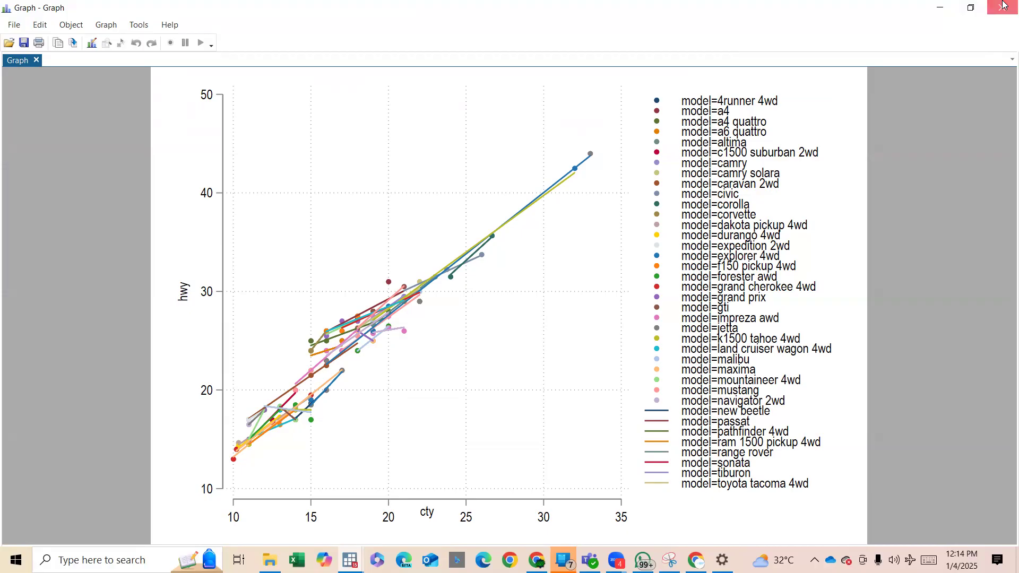
pyautogui.click(1003, 5)
# Reposition the Do-file Editor window and look over the scatter vs jitter section.
pyautogui.doubleClick(722, 112)
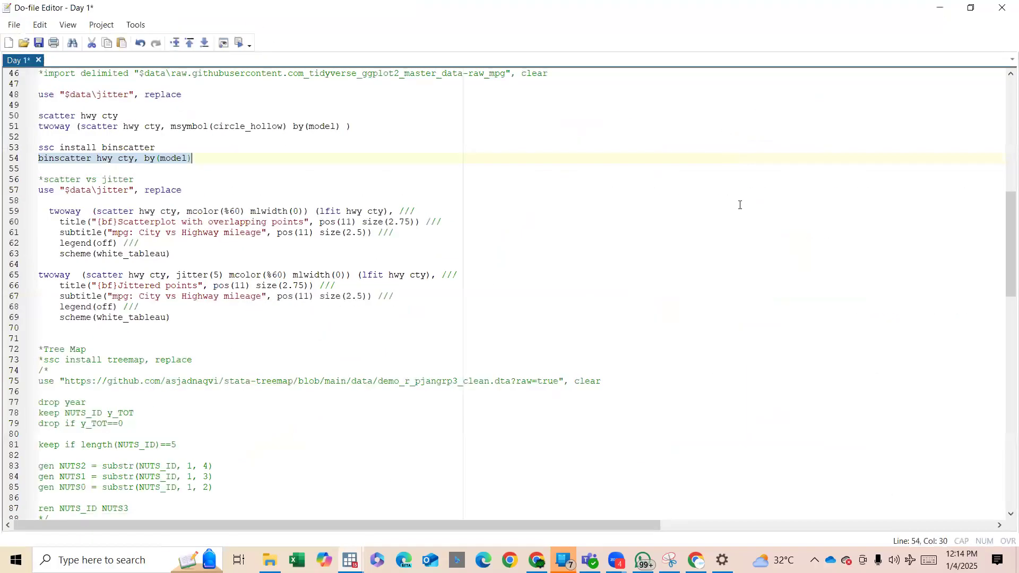
pyautogui.doubleClick(700, 4)
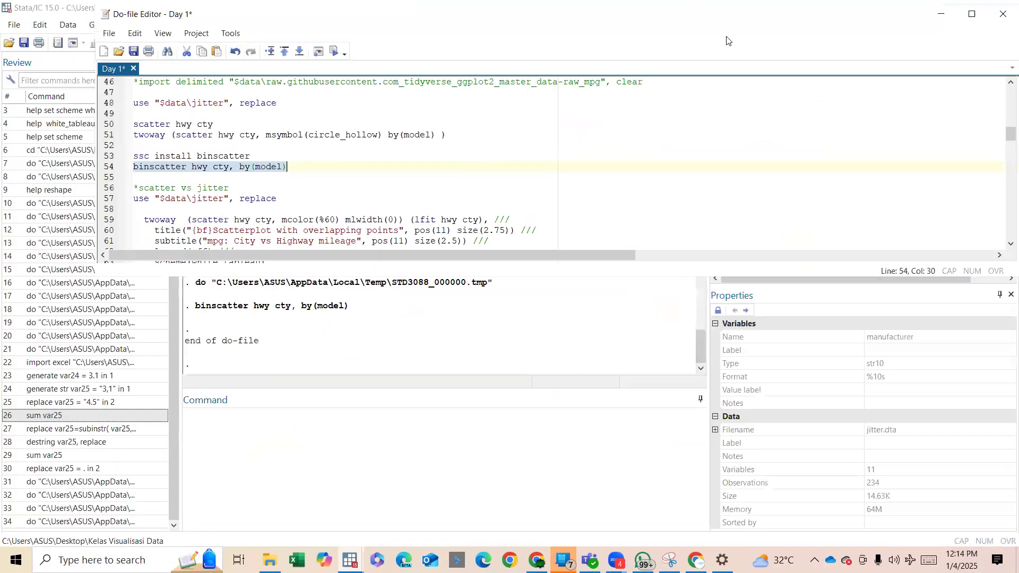
pyautogui.moveTo(729, 41); pyautogui.dragTo(894, 73)
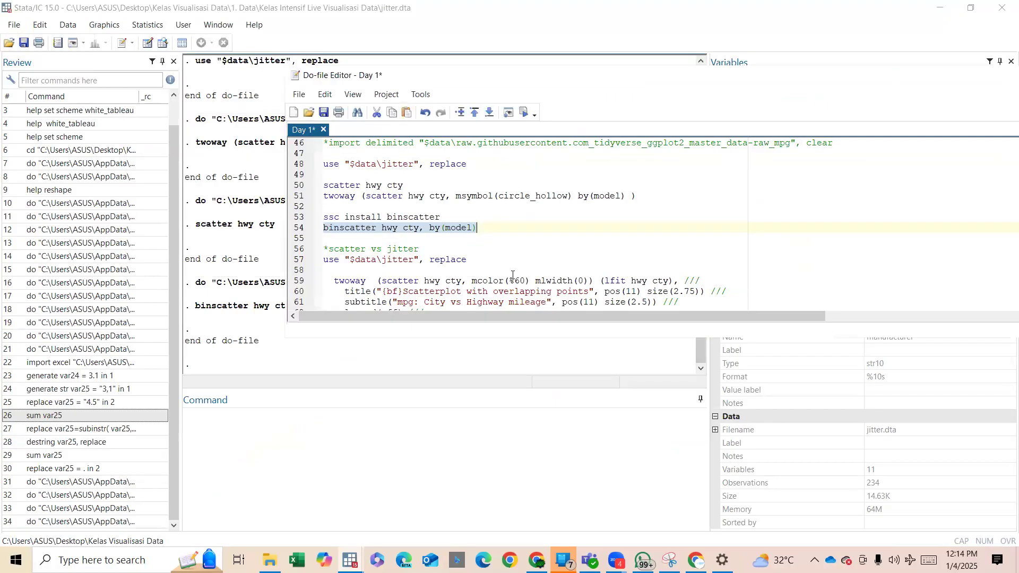
pyautogui.scroll(-2, 513, 275)
pyautogui.scroll(1, 513, 276)
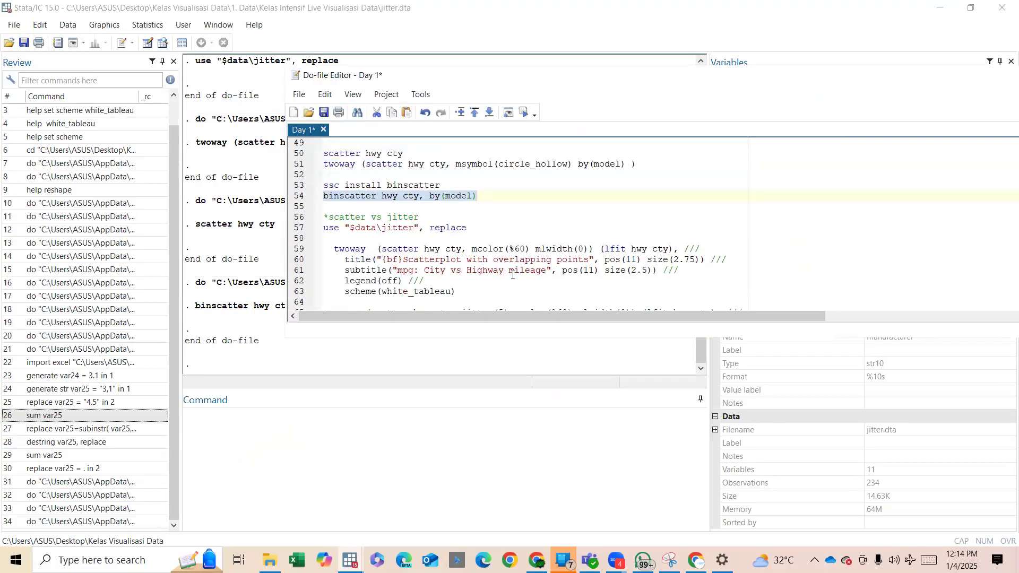
# Run scatter hwy cty from the do-file again, examine the graph, and close it.
pyautogui.scroll(2, 444, 230)
pyautogui.moveTo(418, 219); pyautogui.dragTo(340, 217)
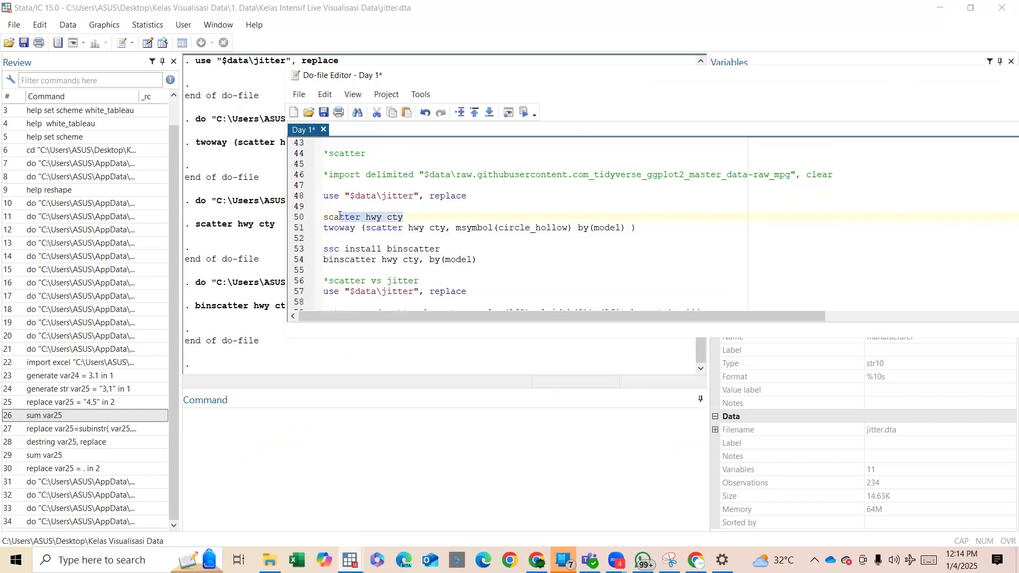
pyautogui.hotkey('ctrl', 'd')
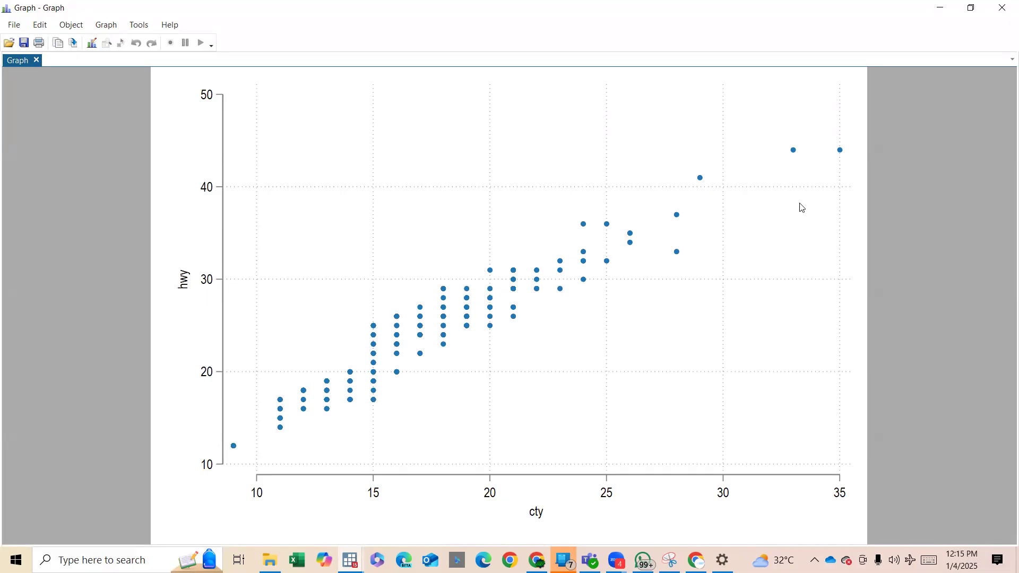
pyautogui.click(1002, 8)
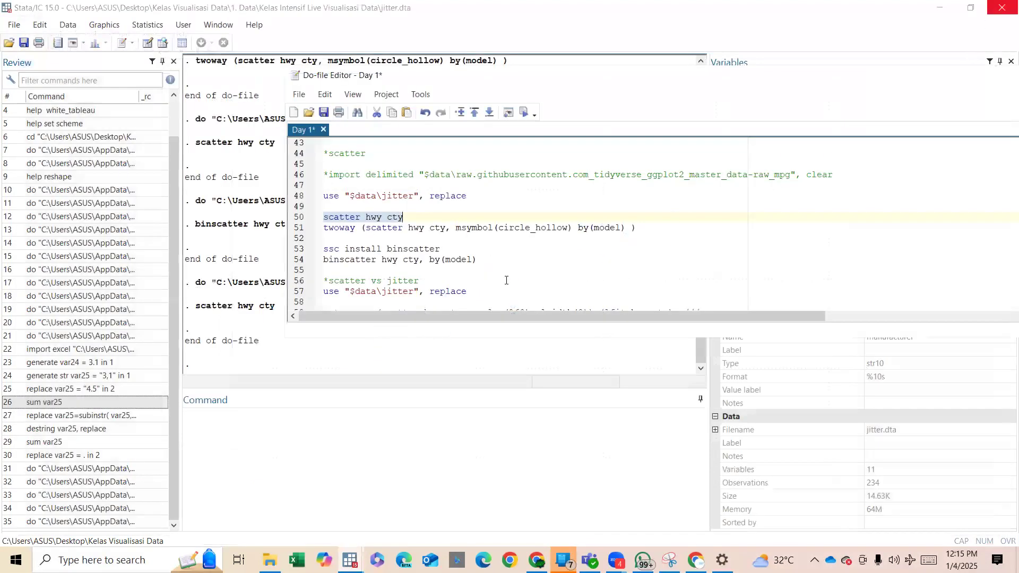
# Compare the two twoway commands in the scatter vs jitter section and highlight the jitter(5) option.
pyautogui.scroll(-2, 506, 281)
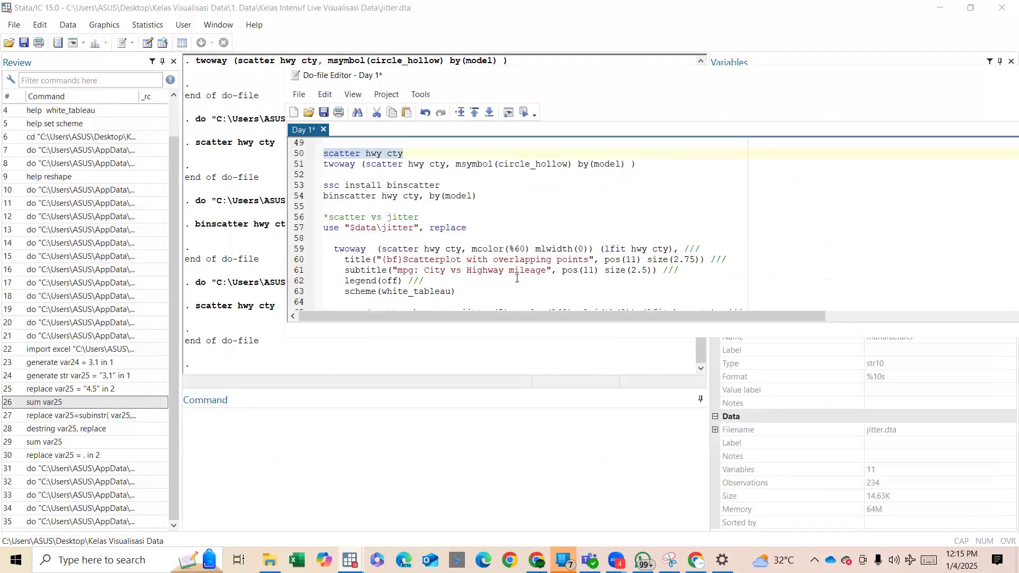
pyautogui.scroll(-2, 517, 278)
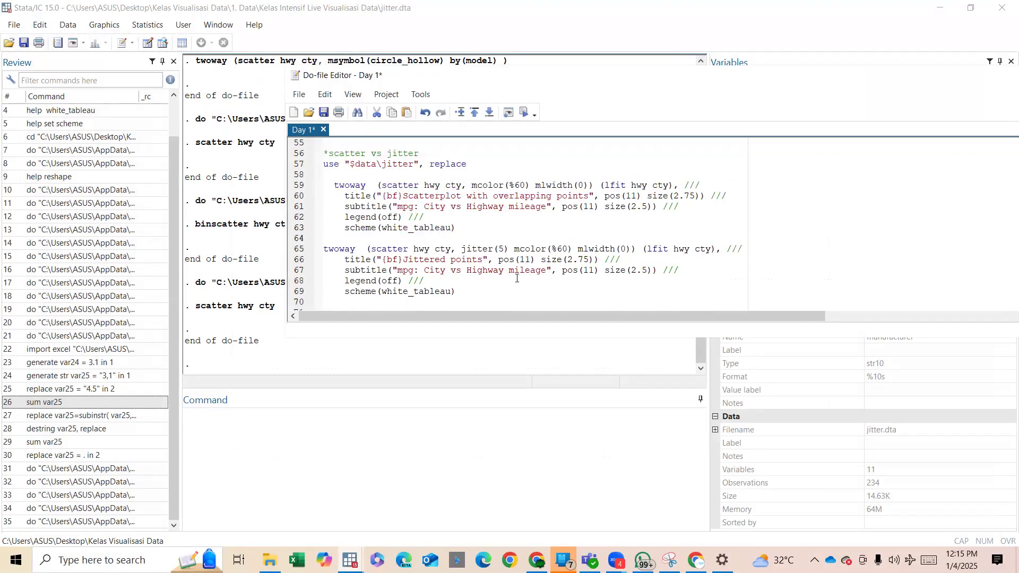
pyautogui.scroll(1, 517, 278)
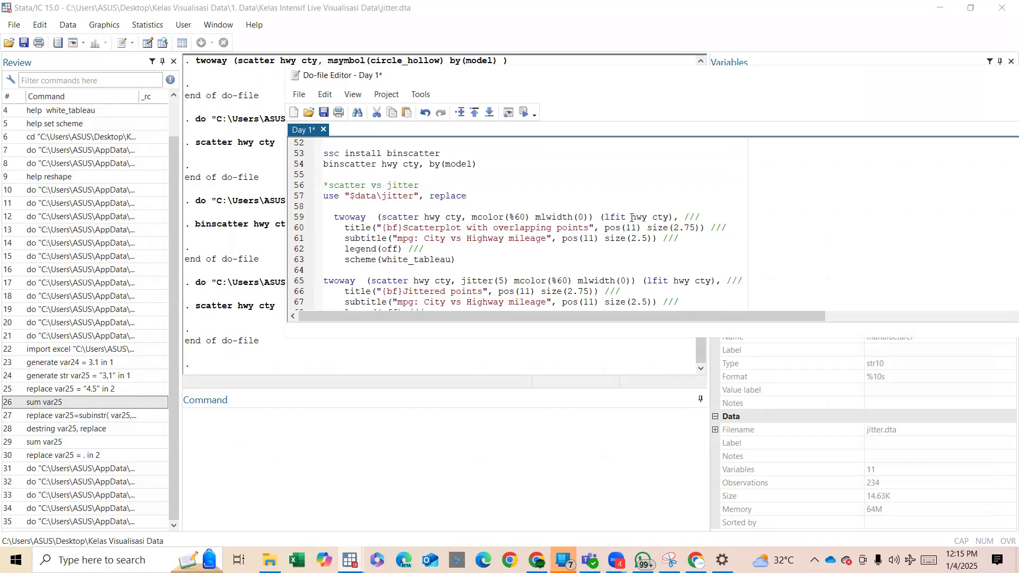
pyautogui.moveTo(461, 281); pyautogui.dragTo(511, 283)
pyautogui.press('ctrl')
pyautogui.press('ctrl')
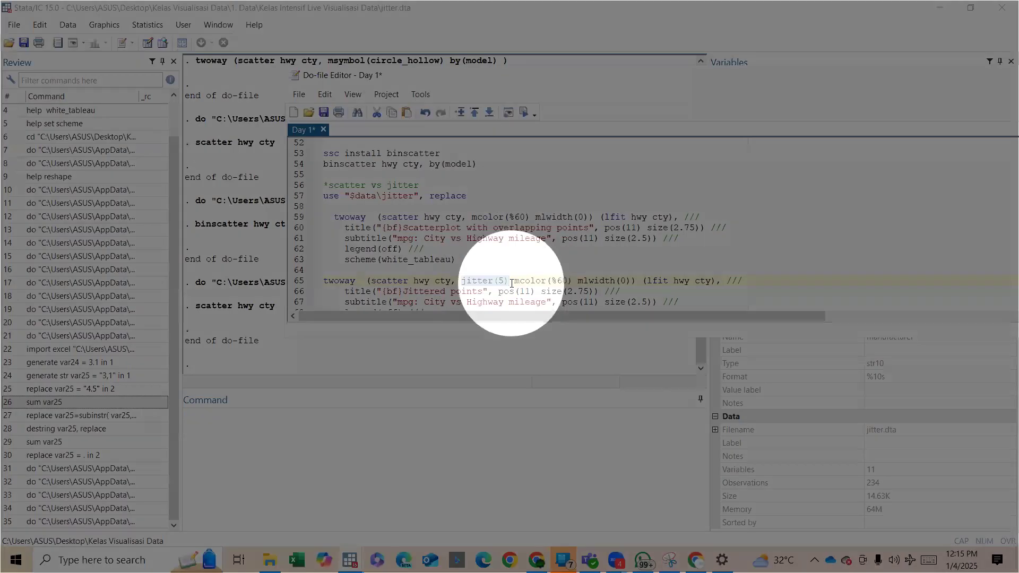
# Run the twoway command titled Scatterplot with overlapping points, examine the fitted scatter graph, and close it.
pyautogui.moveTo(458, 260); pyautogui.dragTo(335, 217)
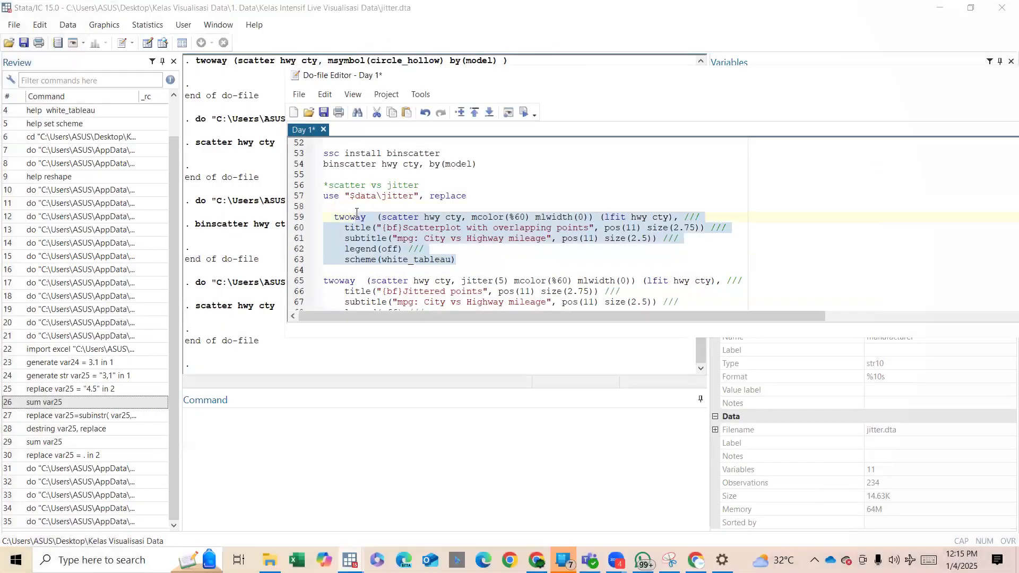
pyautogui.hotkey('ctrl', 'd')
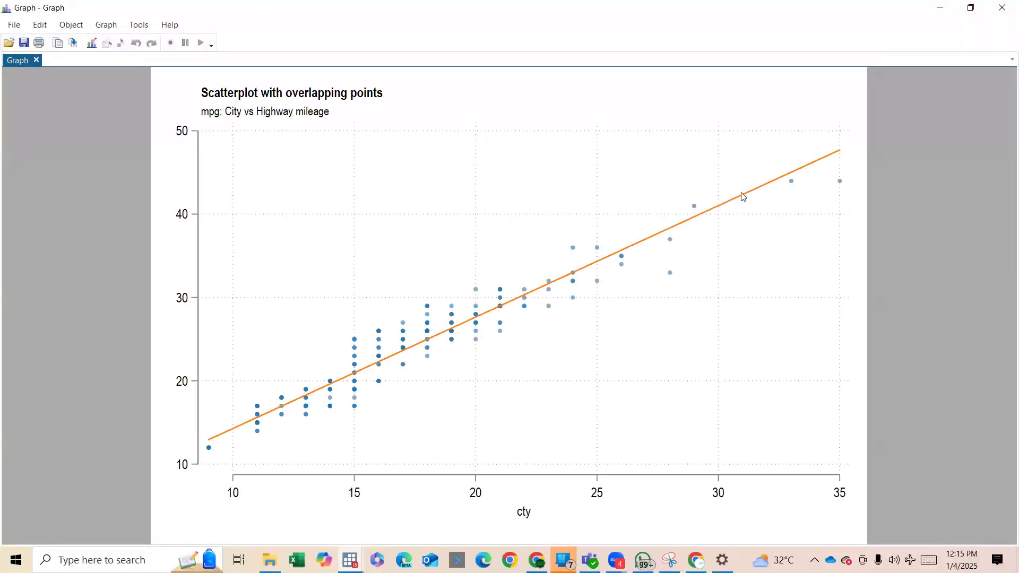
pyautogui.click(1003, 6)
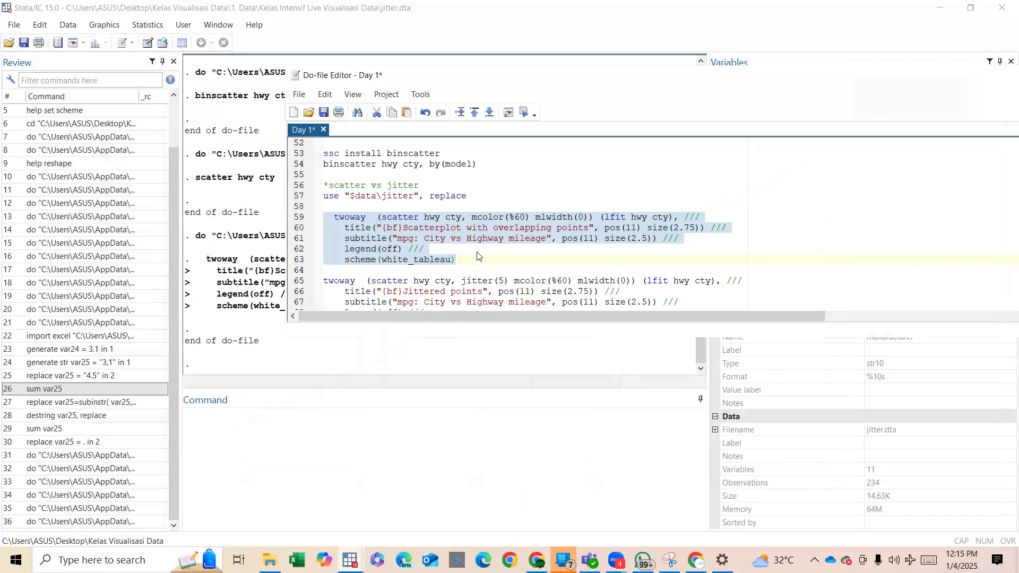
# Run the twoway command with jitter(5) titled Jittered points and examine its graph in a maximized window.
pyautogui.scroll(-2, 477, 257)
pyautogui.moveTo(457, 218); pyautogui.dragTo(512, 217)
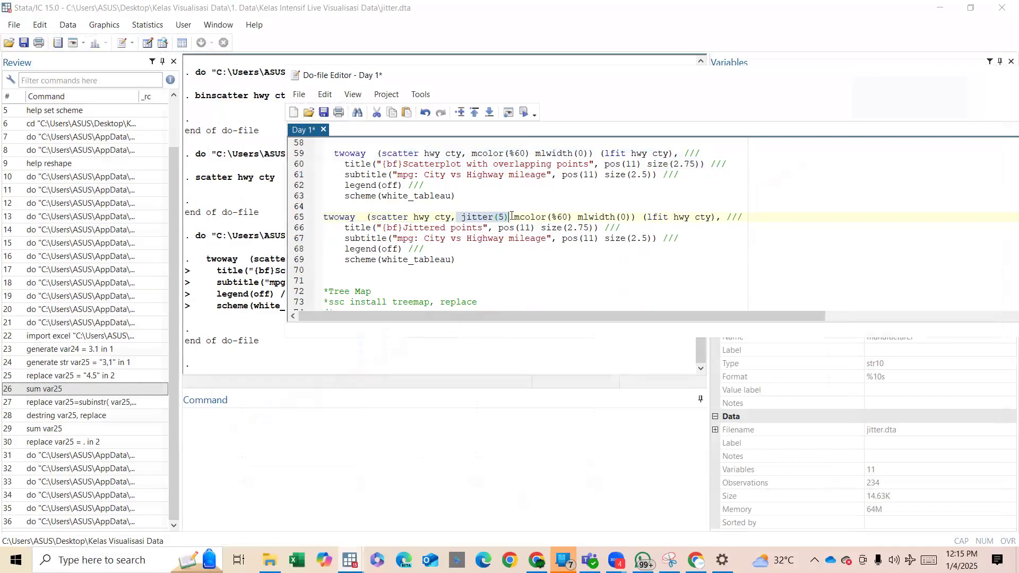
pyautogui.keyDown('shift'); pyautogui.click(503, 262); pyautogui.keyUp('shift')
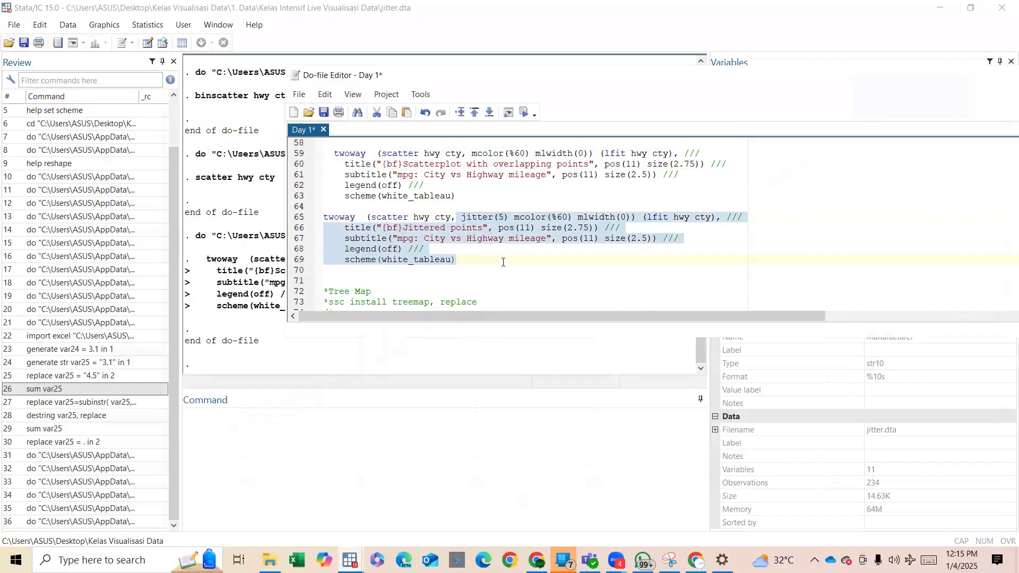
pyautogui.hotkey('ctrl', 'd')
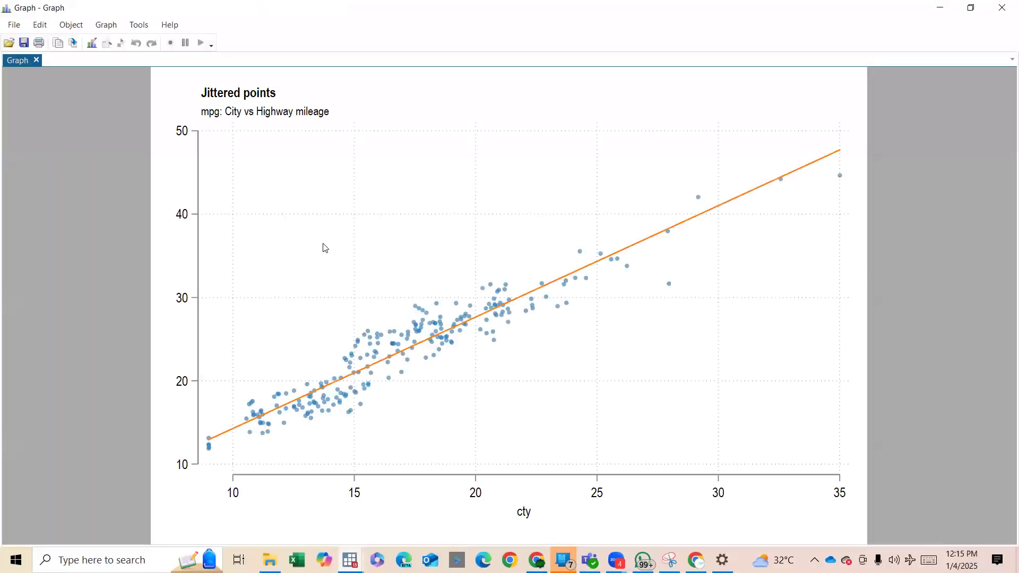
pyautogui.doubleClick(440, 9)
pyautogui.click(391, 269)
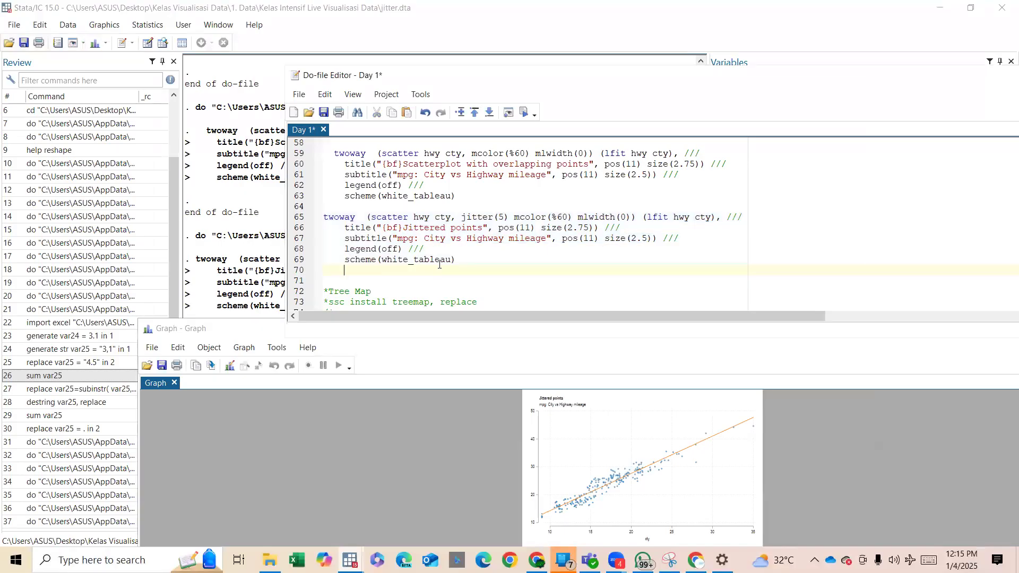
pyautogui.hotkey('ctrl', 'shift', 'Left')
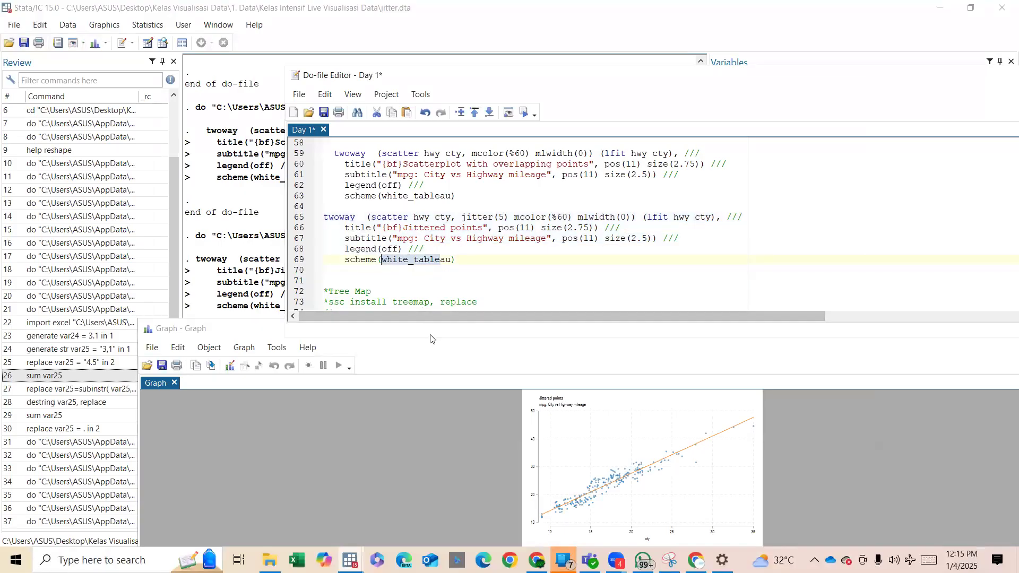
pyautogui.doubleClick(164, 329)
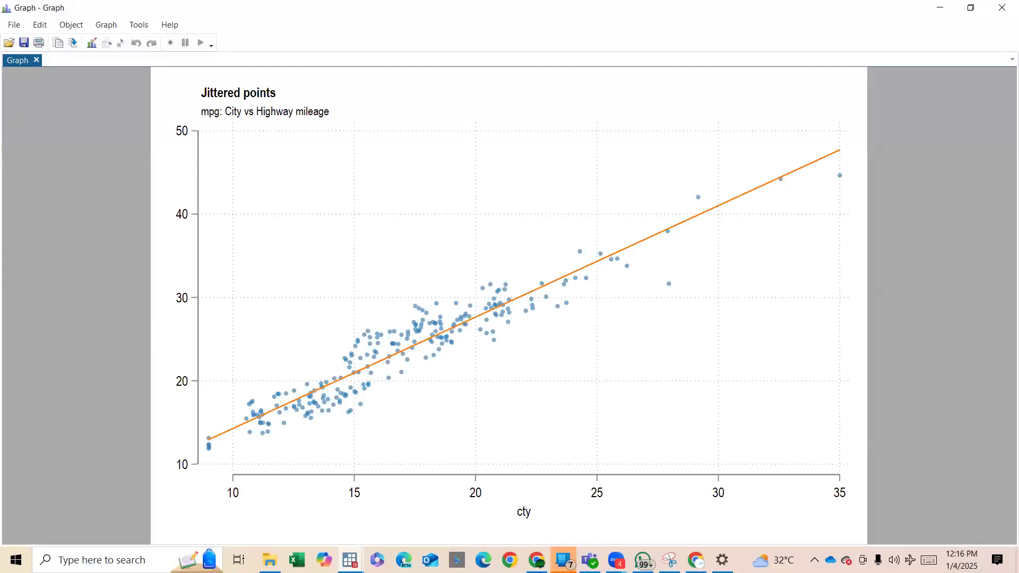
# Delete the scheme(white_tableau) line and the preceding /// from the Jittered points command, ending it at legend(off).
pyautogui.moveTo(350, 558)
pyautogui.click(250, 491)
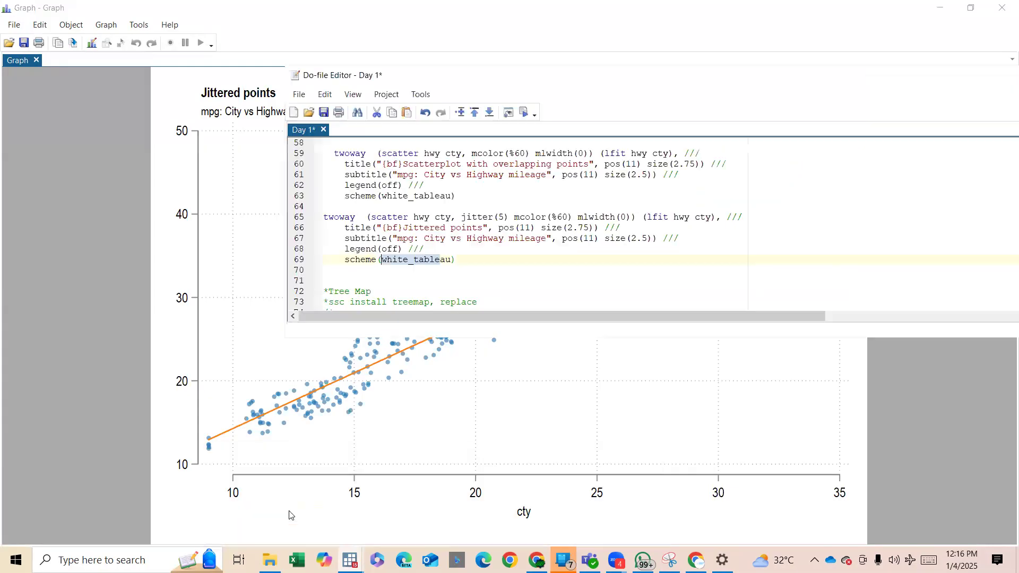
pyautogui.click(453, 268)
pyautogui.moveTo(456, 259); pyautogui.dragTo(328, 261)
pyautogui.press('BackSpace')
pyautogui.press('BackSpace')
pyautogui.press('BackSpace')
pyautogui.press('BackSpace')
pyautogui.press('BackSpace')
pyautogui.press('BackSpace')
# Run the Jittered points command without the scheme option, enlarge the graph to examine it, and close it.
pyautogui.scroll(1, 329, 265)
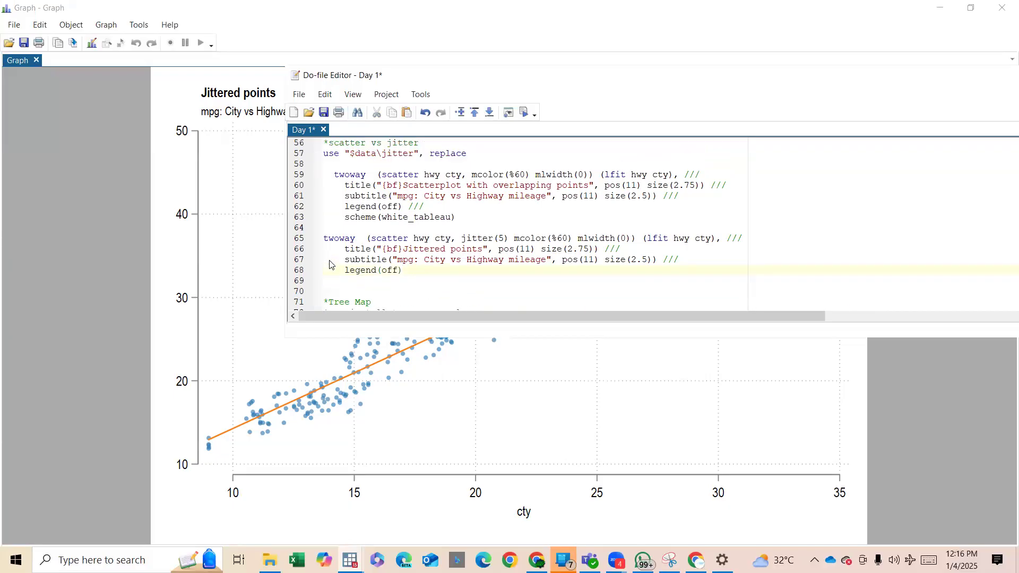
pyautogui.moveTo(348, 232); pyautogui.dragTo(432, 271)
pyautogui.hotkey('ctrl', 'd')
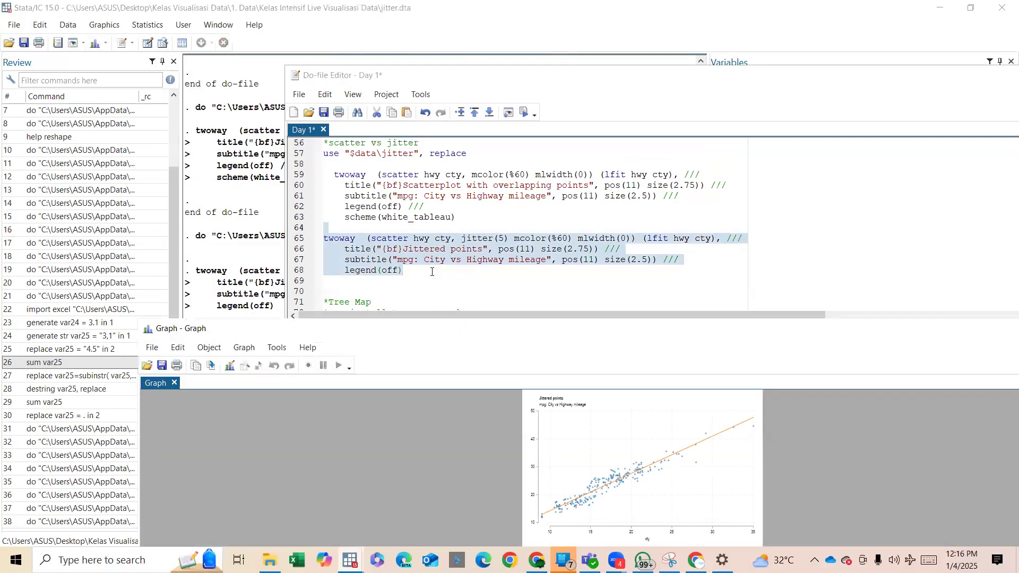
pyautogui.doubleClick(433, 328)
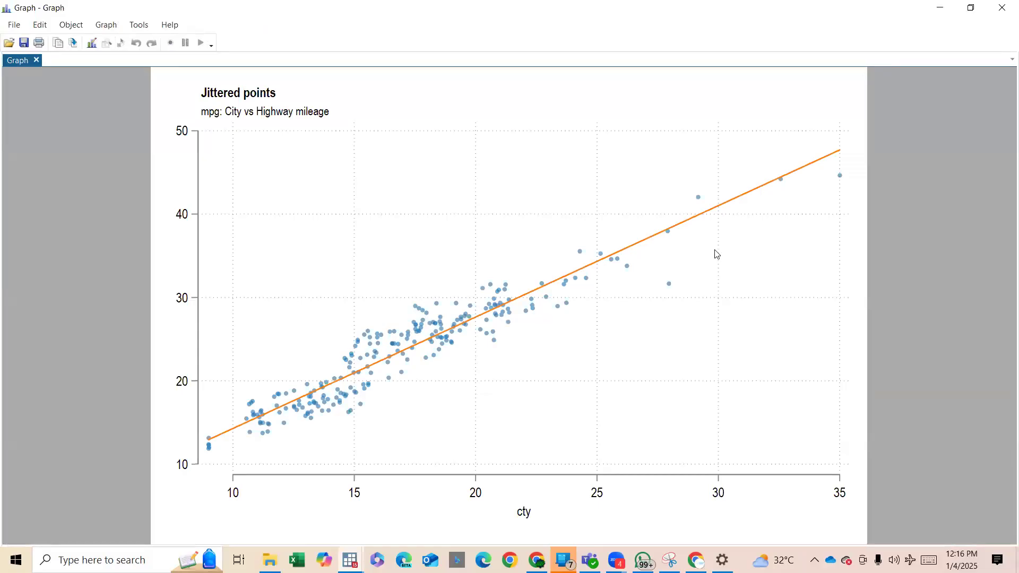
pyautogui.click(1002, 7)
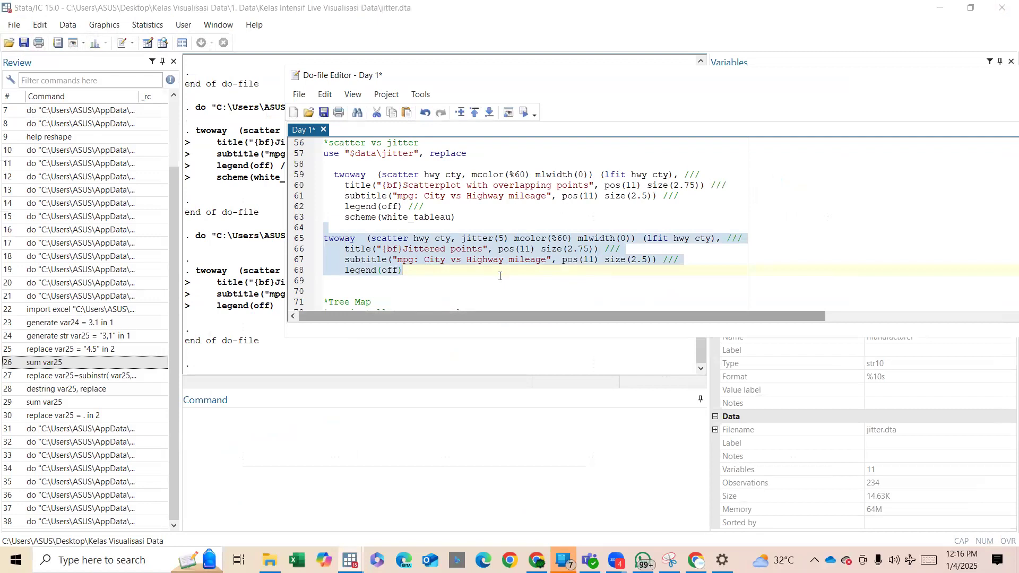
# Undo the recent edits to restore /// and scheme(white_tableau) in the Jittered points command.
pyautogui.click(500, 276)
pyautogui.write('(scatter hwy cty')
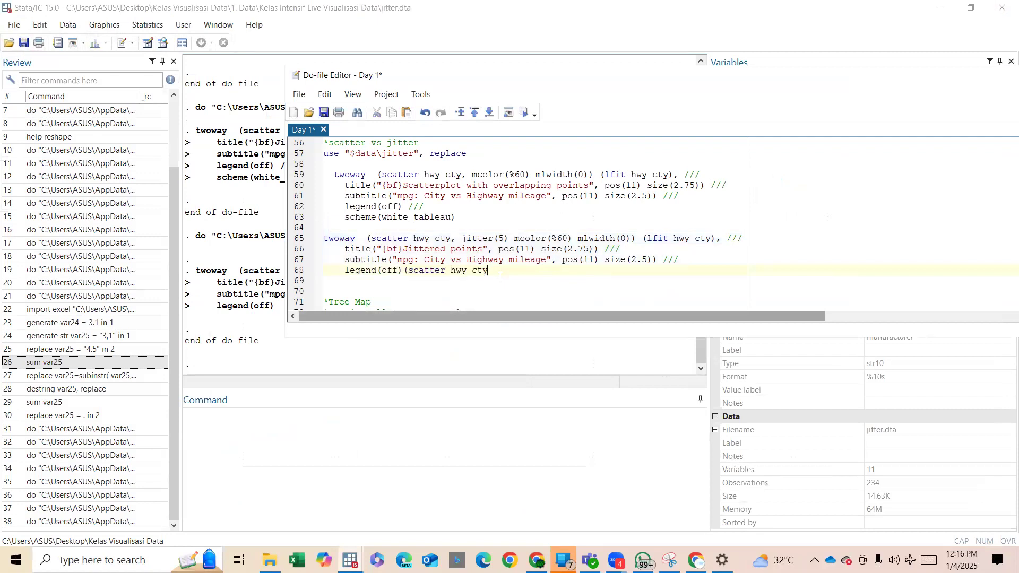
pyautogui.write('(scatter hwy cty')
pyautogui.hotkey('ctrl', 'z')
pyautogui.hotkey('ctrl', 'z')
pyautogui.hotkey('ctrl', 'z')
pyautogui.hotkey('ctrl', 'z')
pyautogui.hotkey('ctrl', 'z')
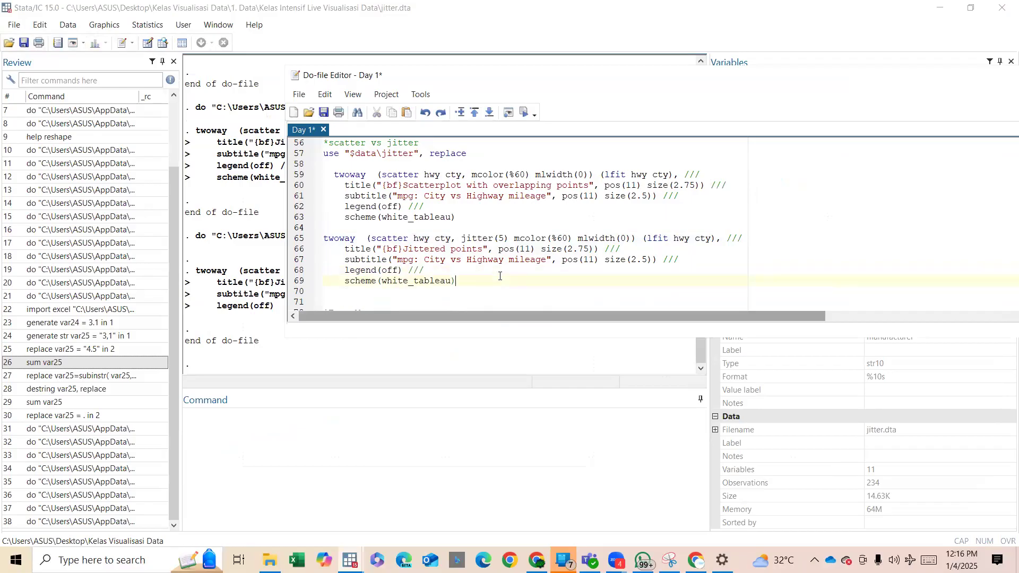
# Run the complete Jittered points command with scheme(white_tableau) again, and close the graph.
pyautogui.hotkey('shift', 'Up')
pyautogui.hotkey('shift', 'Up')
pyautogui.hotkey('shift', 'Up')
pyautogui.hotkey('ctrl', 'd')
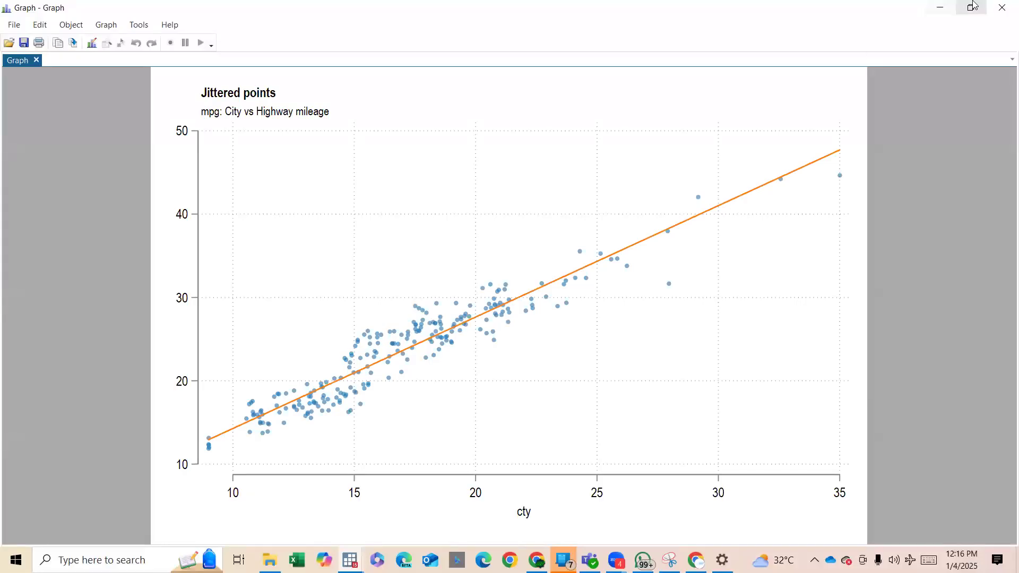
pyautogui.click(1004, 12)
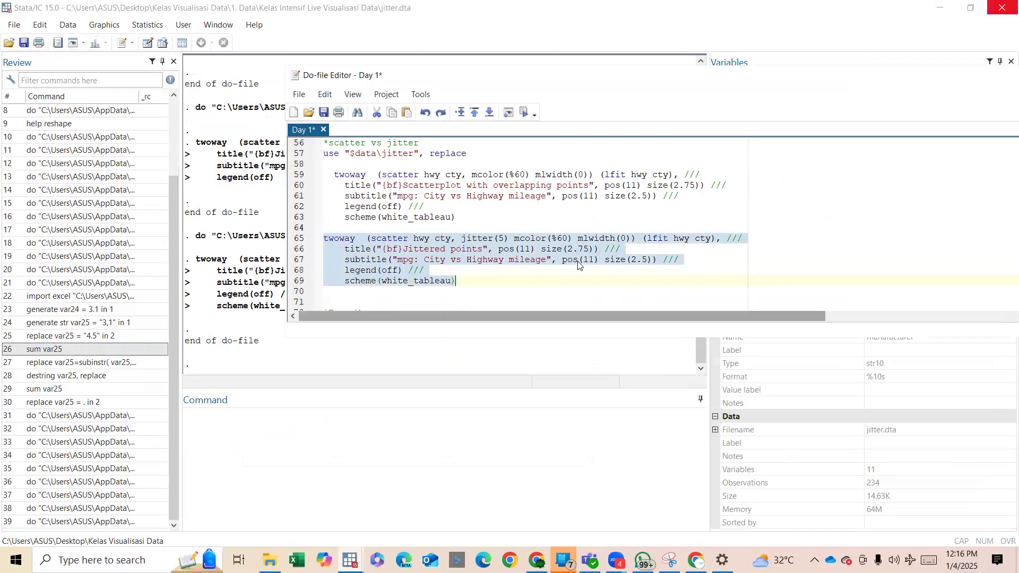
# Skim the Tree Map section of the do-file, covering the install line, the commented data preparation and the treemap command.
pyautogui.scroll(-3, 579, 266)
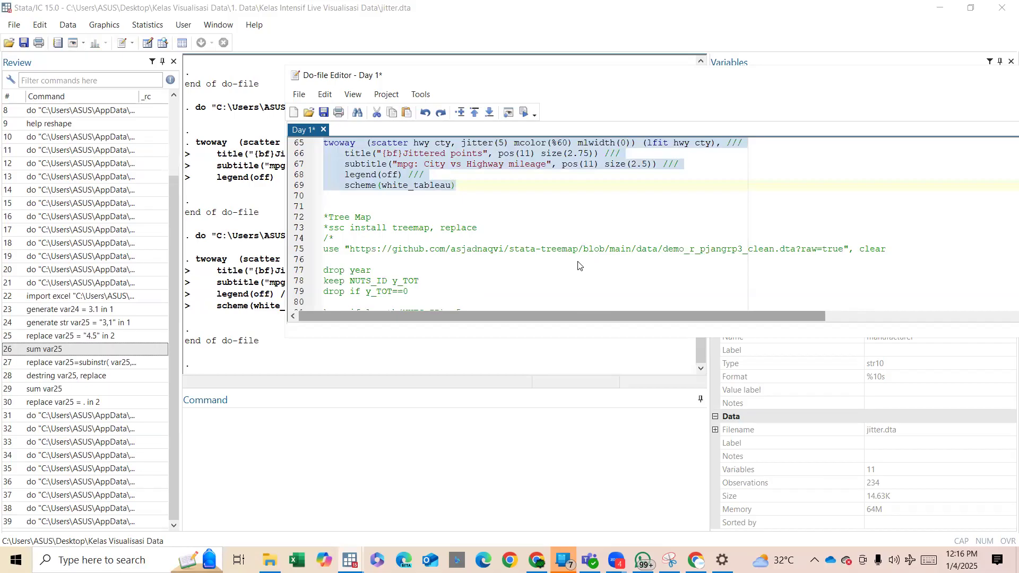
pyautogui.scroll(-1, 580, 265)
pyautogui.scroll(-2, 578, 265)
pyautogui.scroll(1, 579, 265)
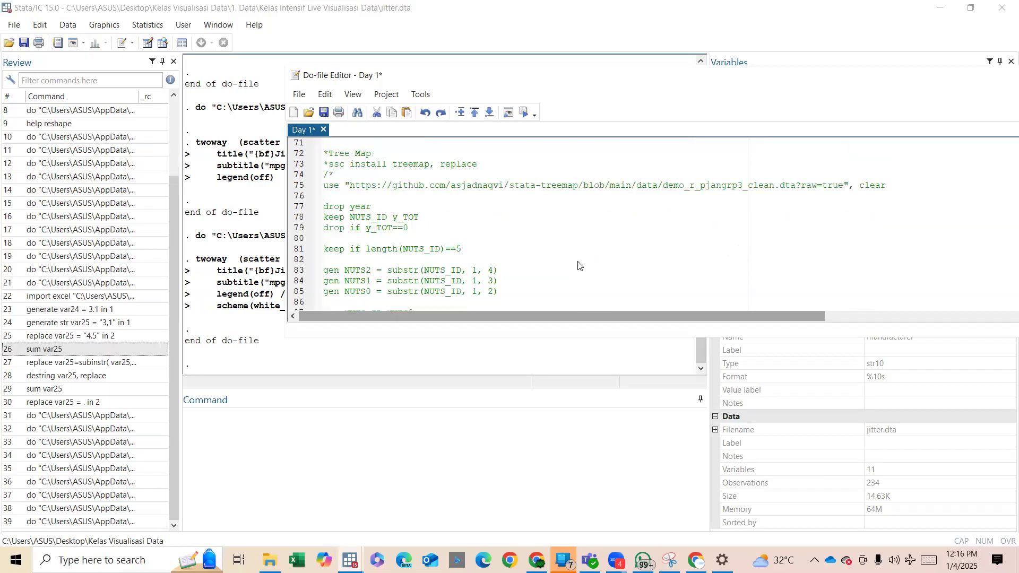
pyautogui.scroll(2, 579, 265)
pyautogui.scroll(-4, 579, 265)
pyautogui.scroll(3, 579, 266)
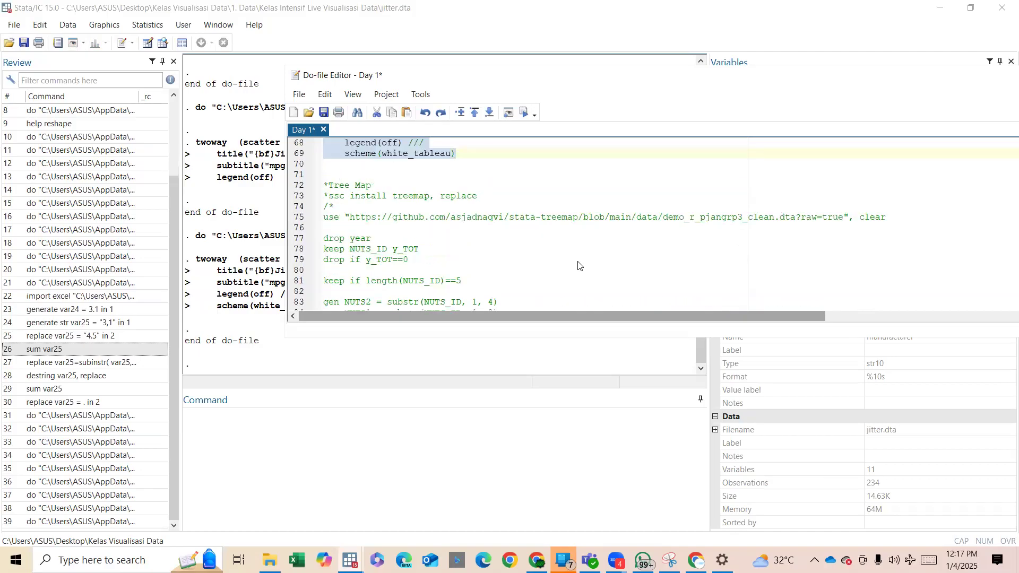
pyautogui.scroll(-1, 578, 265)
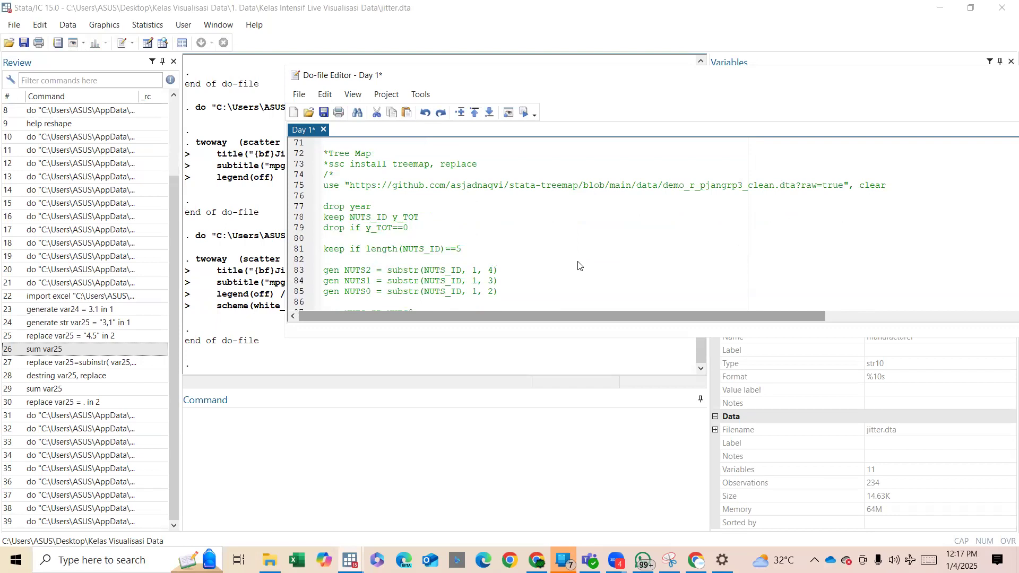
pyautogui.scroll(-2, 579, 265)
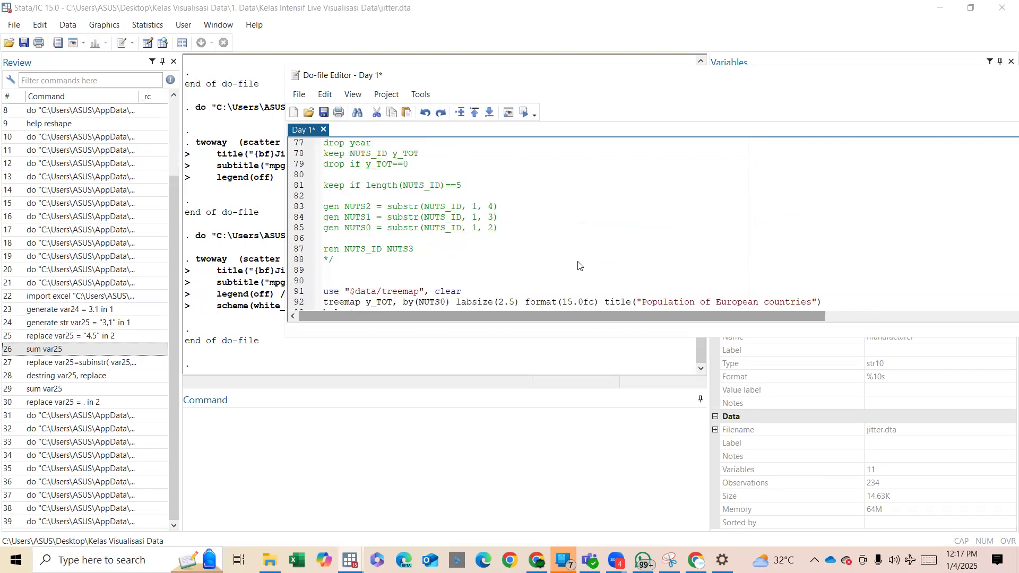
# Load the treemap dataset and try to run treemap y_TOT, by(NUTS0) with the title Population of European countries.
pyautogui.scroll(-2, 578, 265)
pyautogui.moveTo(361, 232); pyautogui.dragTo(402, 231)
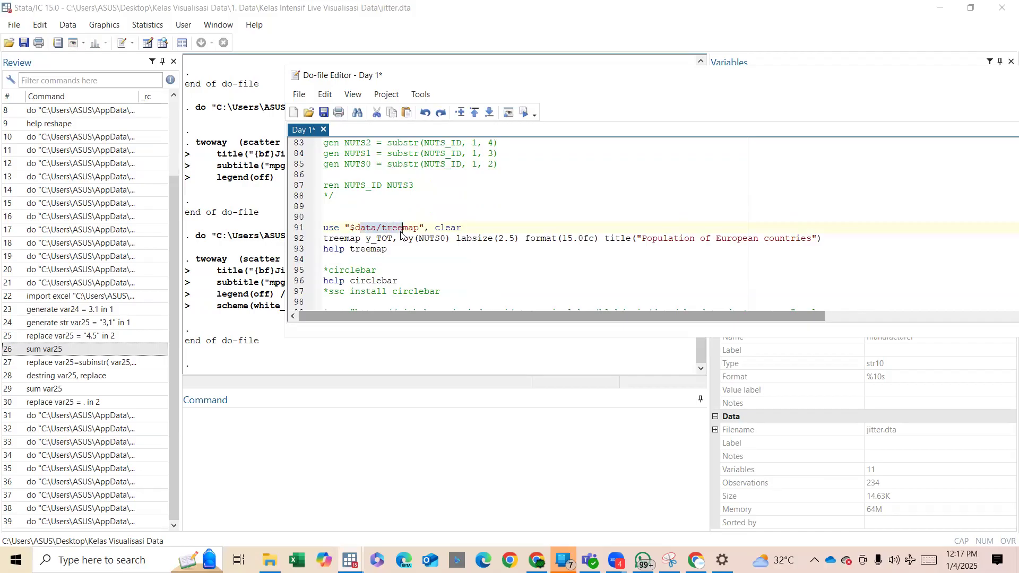
pyautogui.hotkey('ctrl', 'd')
pyautogui.moveTo(389, 239); pyautogui.dragTo(440, 239)
pyautogui.hotkey('ctrl', 'd')
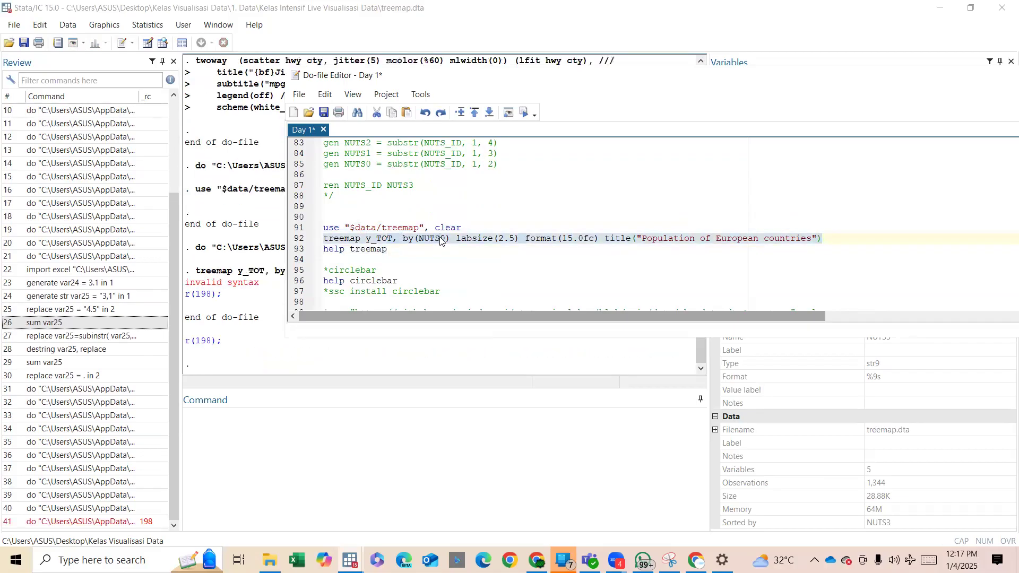
# Highlight the treemap command name in the do-file, then launch Stata/MP 17.0.
pyautogui.doubleClick(342, 239)
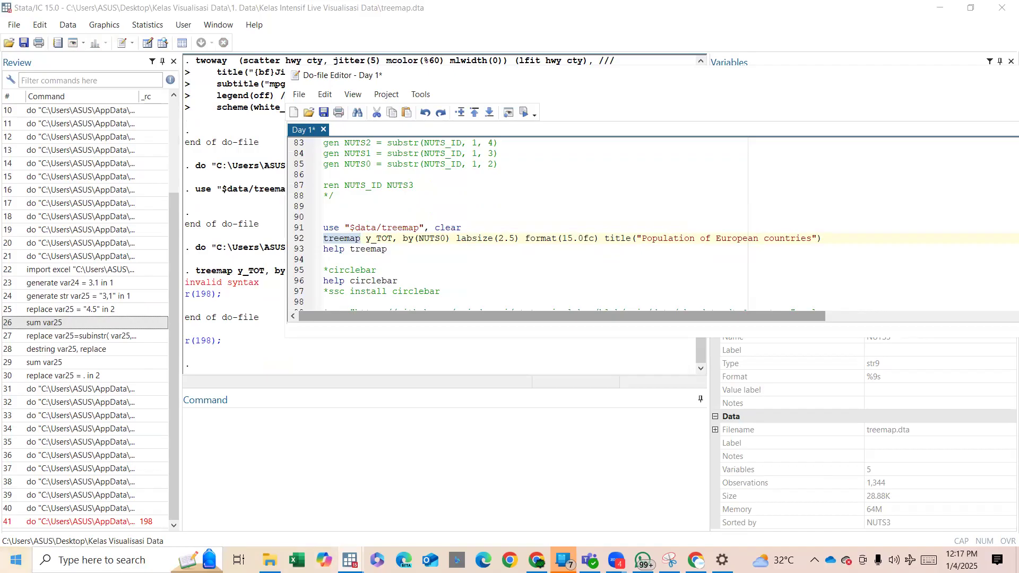
pyautogui.click(16, 560)
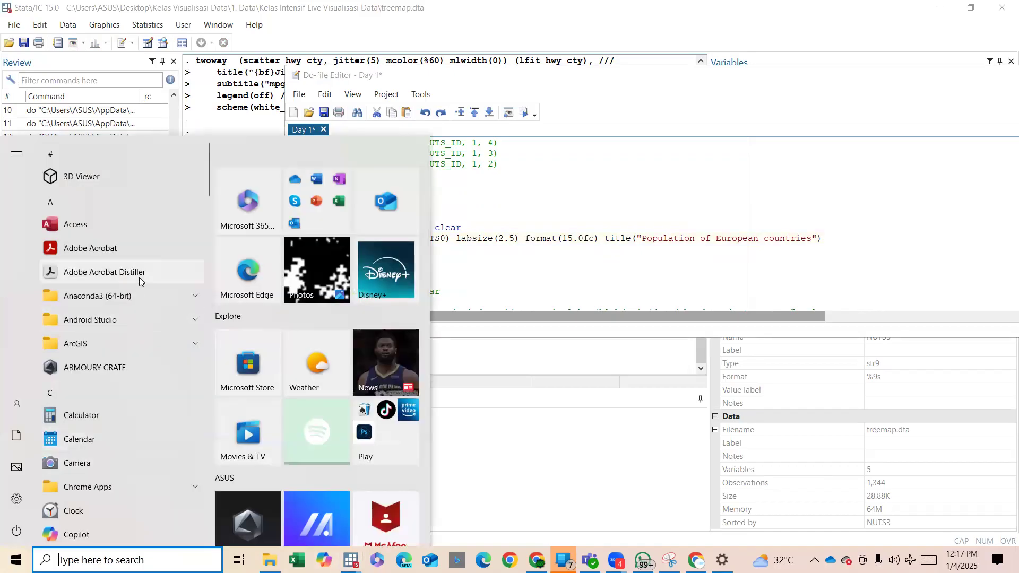
pyautogui.write('stata')
pyautogui.click(384, 187)
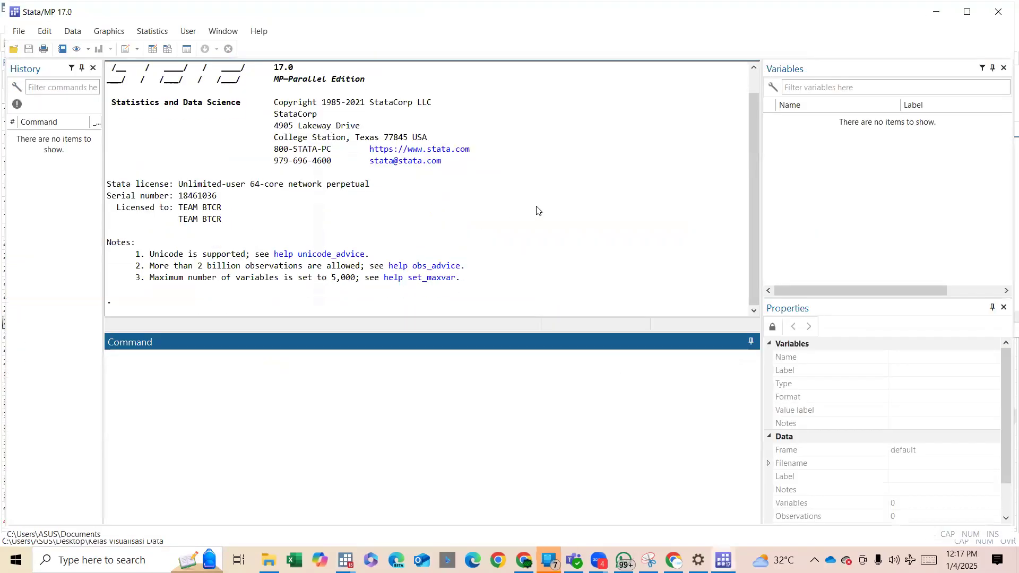
# Copy the entire Day 1 do-file from Stata/IC 15.0 into a new do-file in Stata/MP 17.0.
pyautogui.click(345, 560)
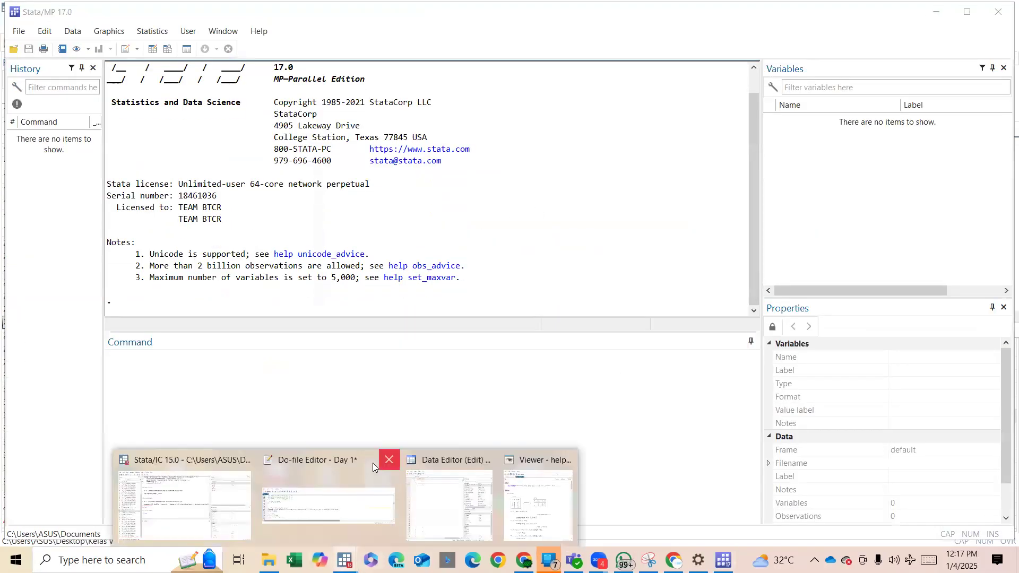
pyautogui.click(365, 467)
pyautogui.click(478, 190)
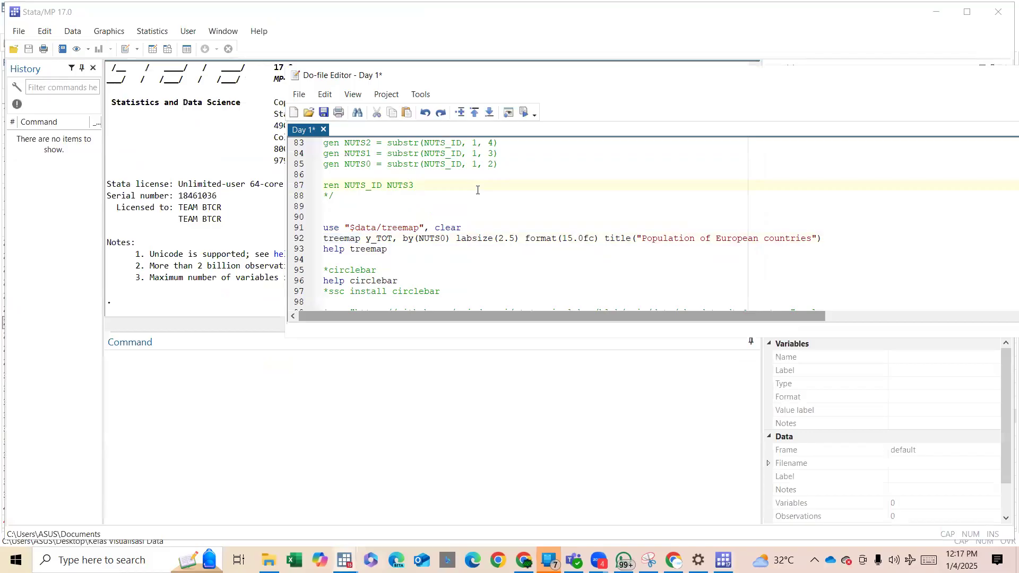
pyautogui.hotkey('ctrl', 'a')
pyautogui.click(127, 51)
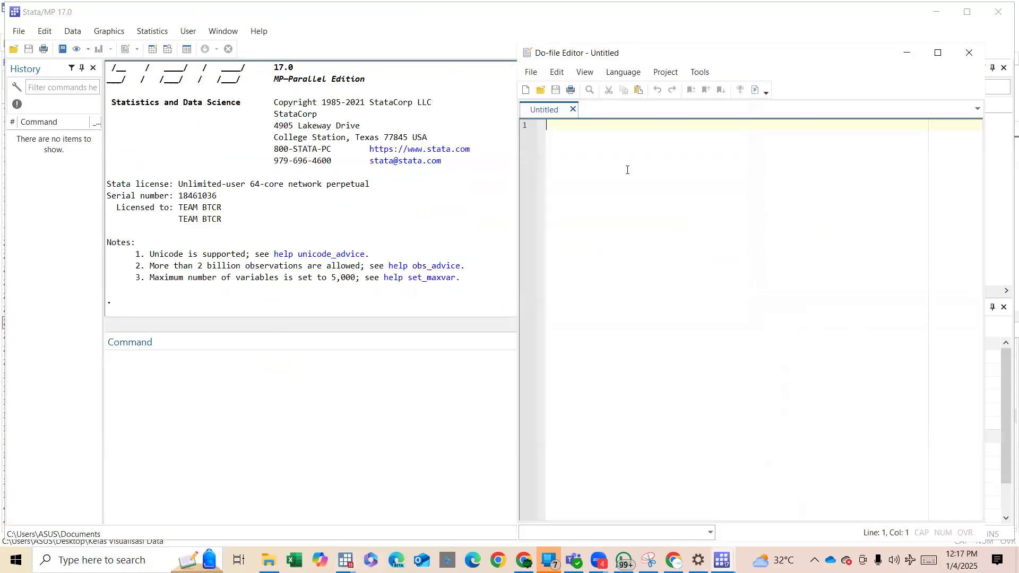
pyautogui.hotkey('ctrl', 'v')
# Run the setup block at the start of the do-file, through the cd command for the Kelas Visualisasi Data folder.
pyautogui.scroll(20, 621, 170)
pyautogui.moveTo(572, 130); pyautogui.dragTo(680, 246)
pyautogui.hotkey('ctrl', 'd')
# Load the treemap dataset and run treemap y_TOT, by(NUTS0) with labsize(2.5) and the title Population of European countries.
pyautogui.scroll(-1, 680, 246)
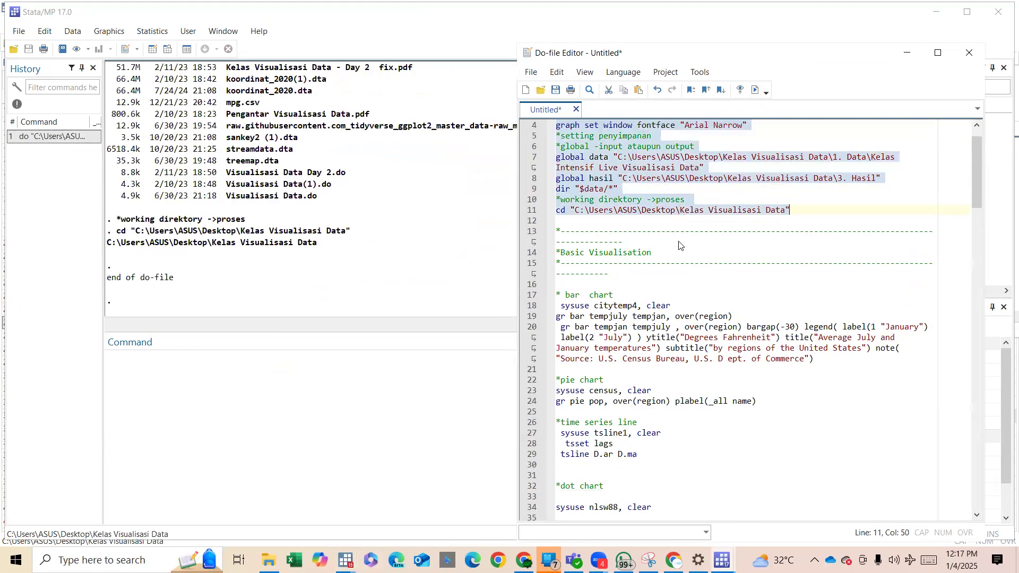
pyautogui.scroll(-16, 680, 245)
pyautogui.scroll(-9, 680, 245)
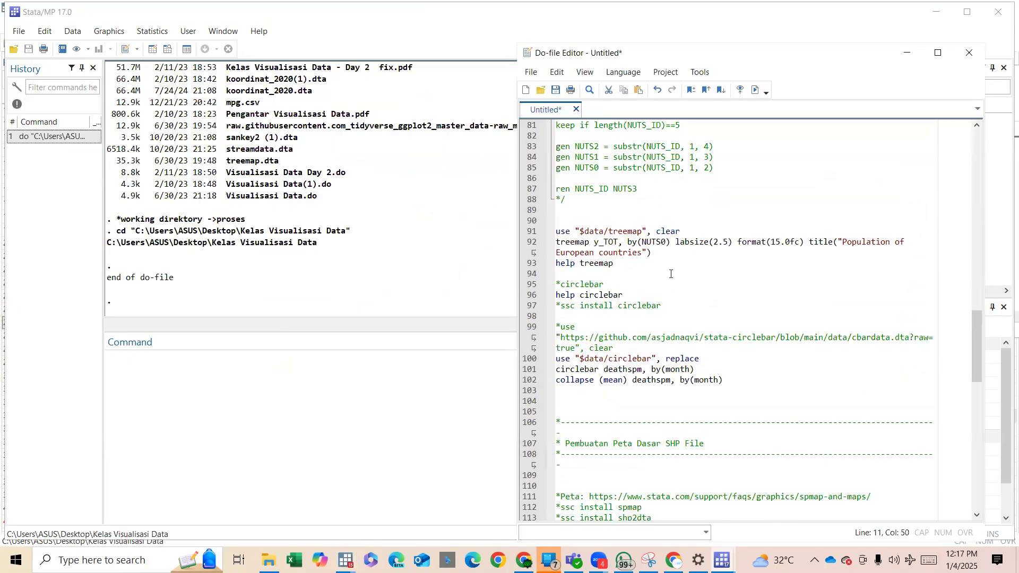
pyautogui.moveTo(585, 233); pyautogui.dragTo(625, 238)
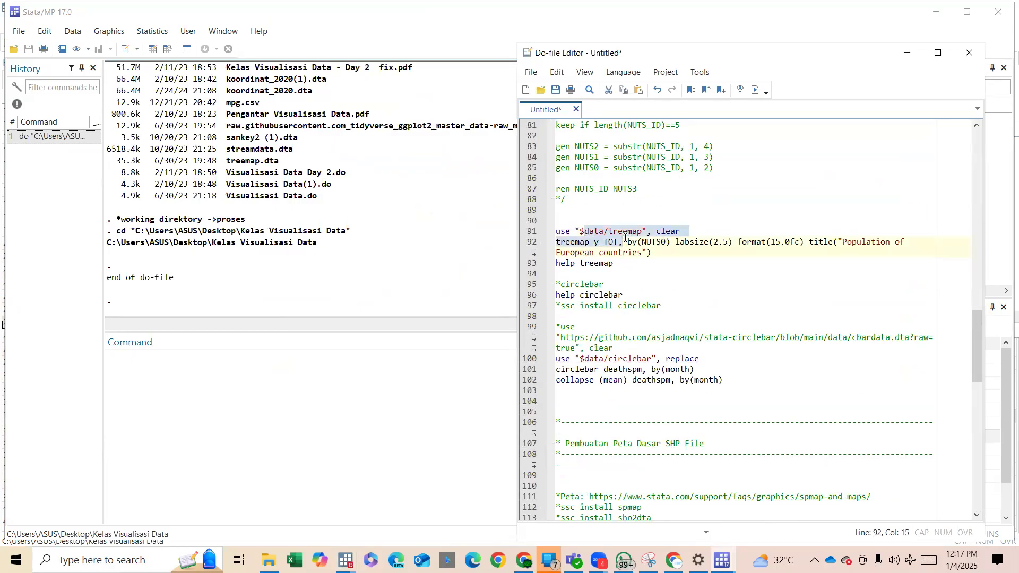
pyautogui.hotkey('ctrl', 'd')
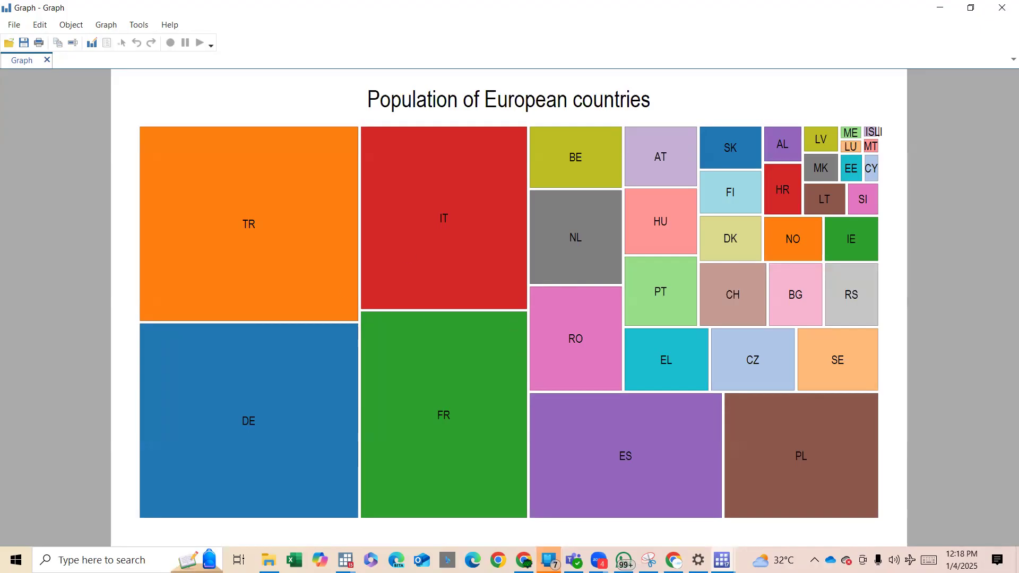
# Return to the do-file, load the dataset with use "$data/circlebar", replace, and put the treemap graph away.
pyautogui.moveTo(549, 559)
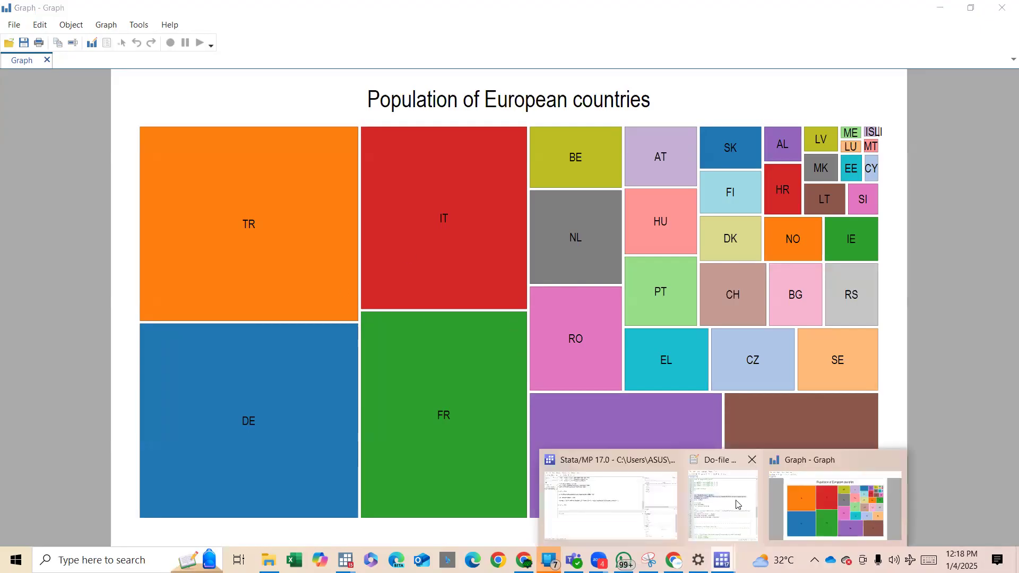
pyautogui.click(703, 496)
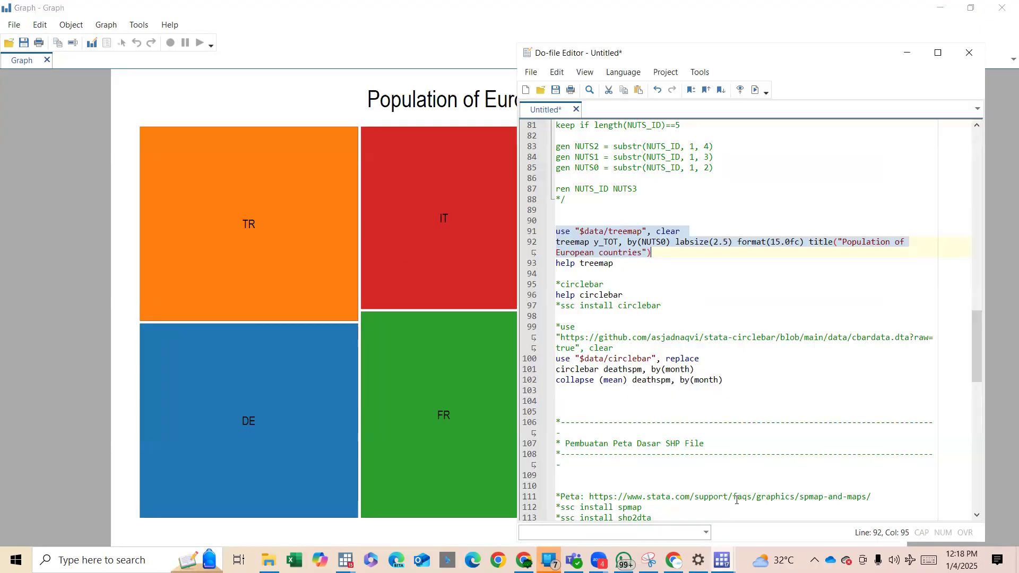
pyautogui.click(661, 258)
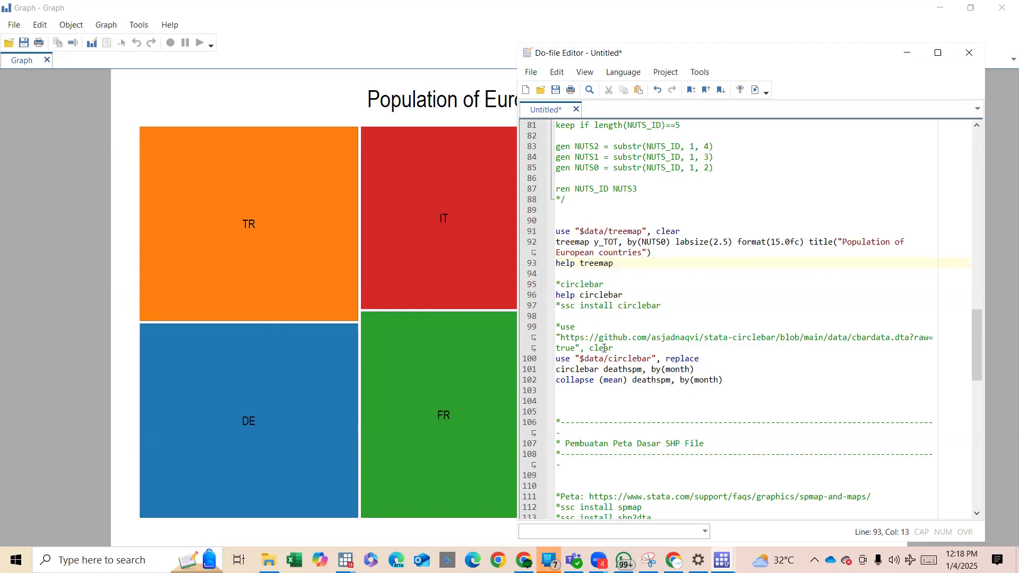
pyautogui.moveTo(590, 340); pyautogui.dragTo(697, 361)
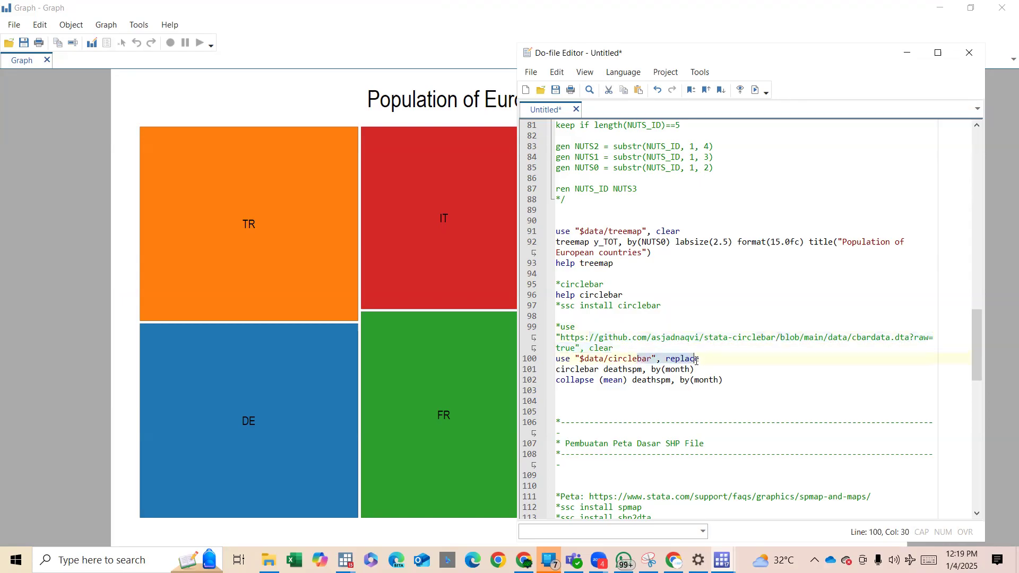
pyautogui.tripleClick(697, 361)
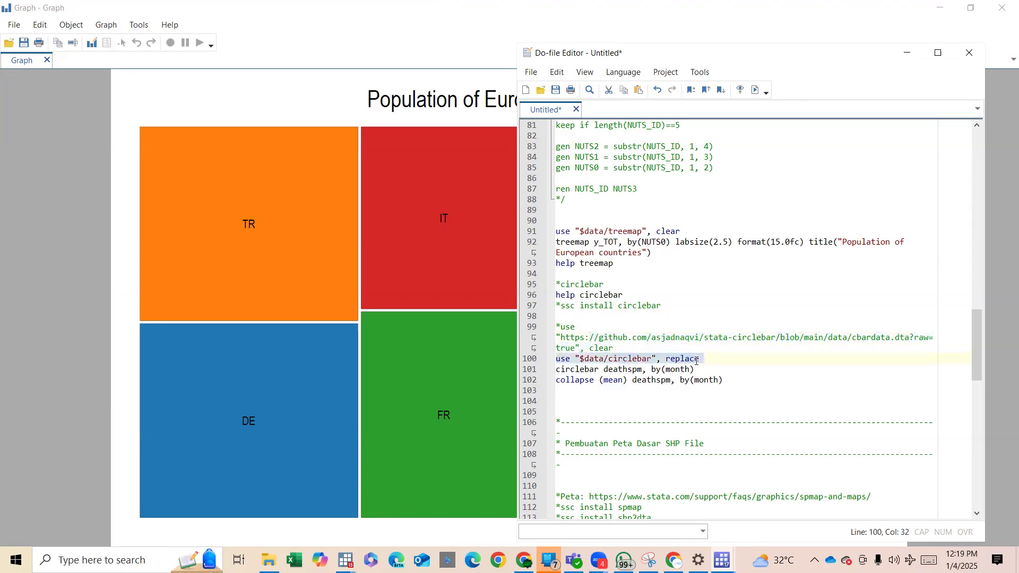
pyautogui.click(935, 7)
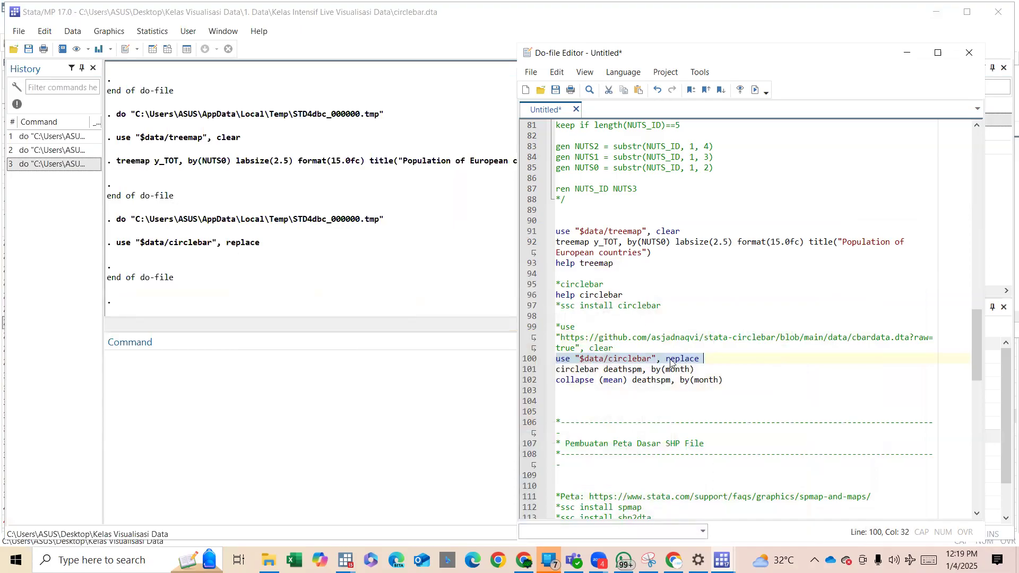
# Examine the continent, month and deathspm variables of the circlebar dataset in the Data Editor.
pyautogui.click(686, 369)
pyautogui.moveTo(692, 369); pyautogui.dragTo(646, 370)
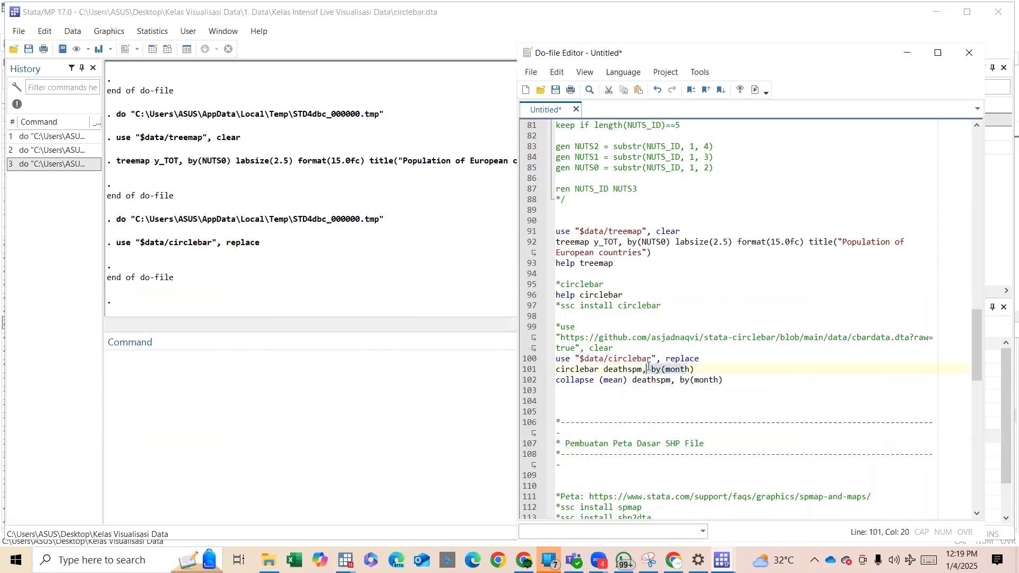
pyautogui.click(153, 50)
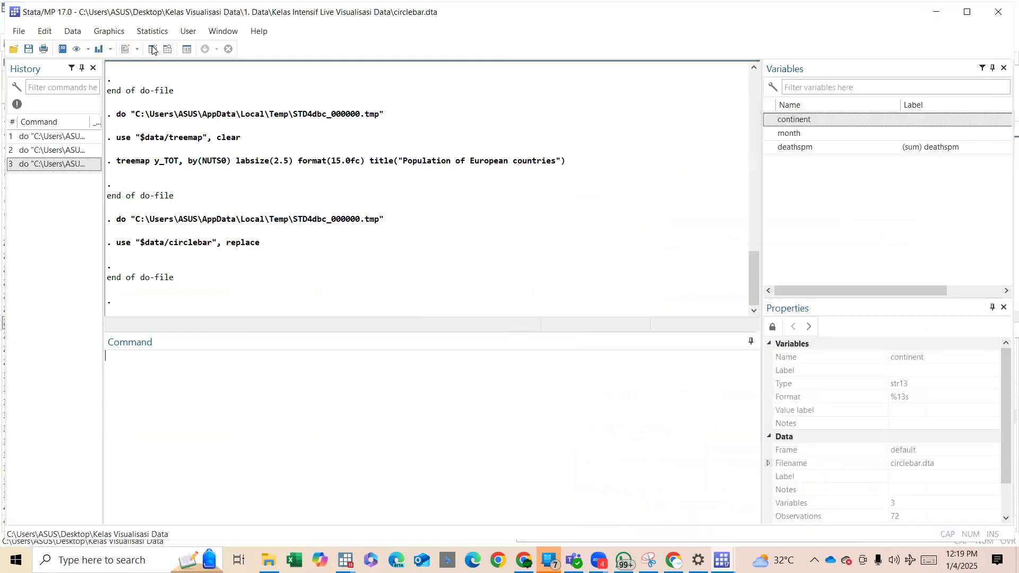
pyautogui.moveTo(75, 147); pyautogui.dragTo(69, 391)
pyautogui.scroll(-10, 70, 391)
pyautogui.scroll(-2, 89, 341)
pyautogui.scroll(13, 88, 341)
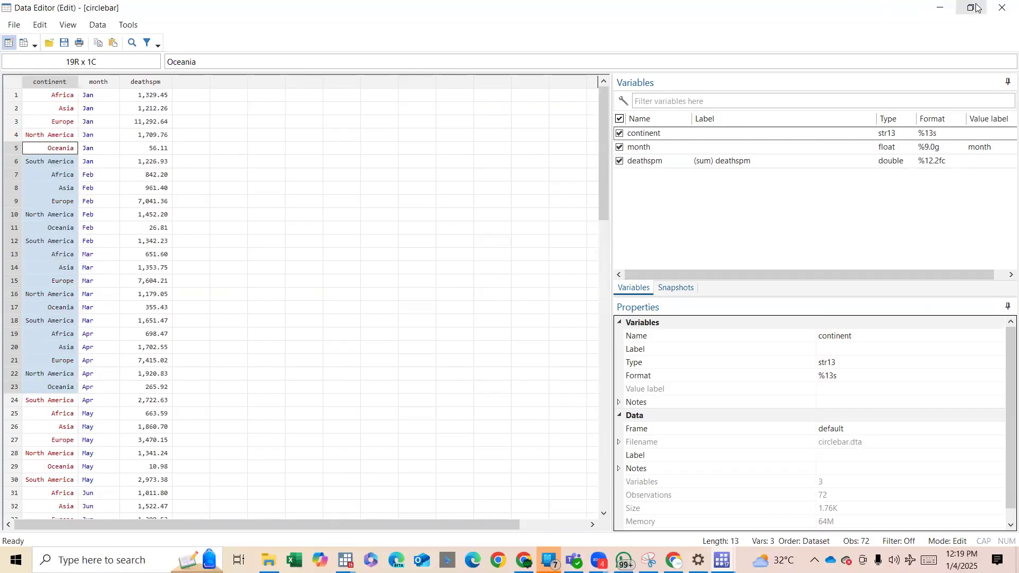
pyautogui.click(940, 8)
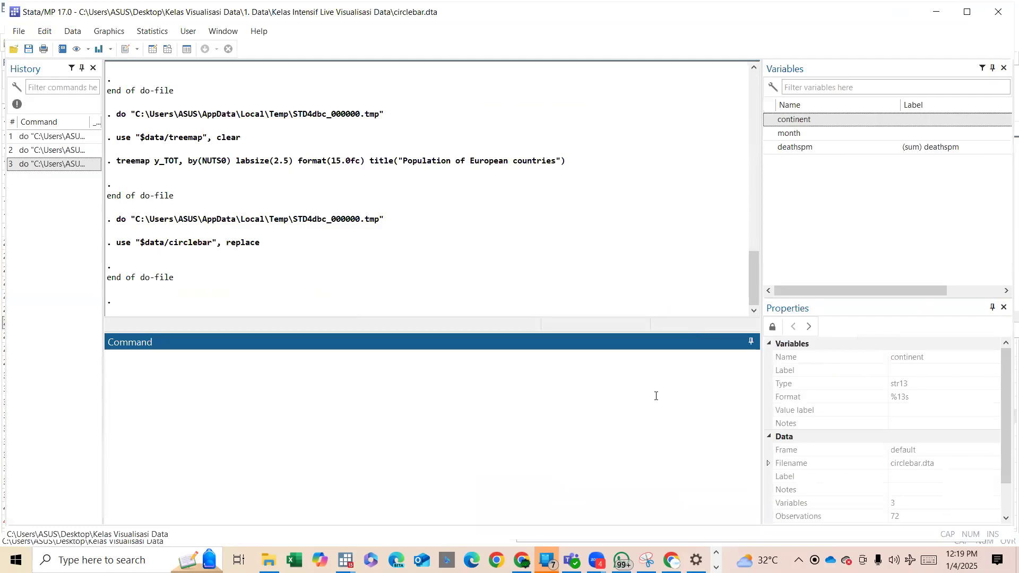
pyautogui.moveTo(345, 560)
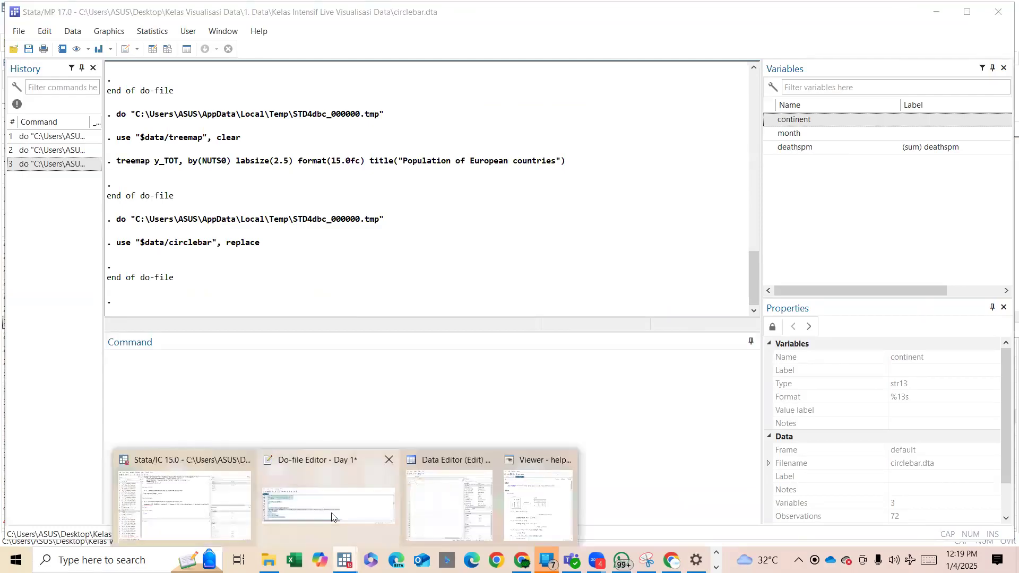
pyautogui.click(331, 517)
pyautogui.scroll(-1, 471, 257)
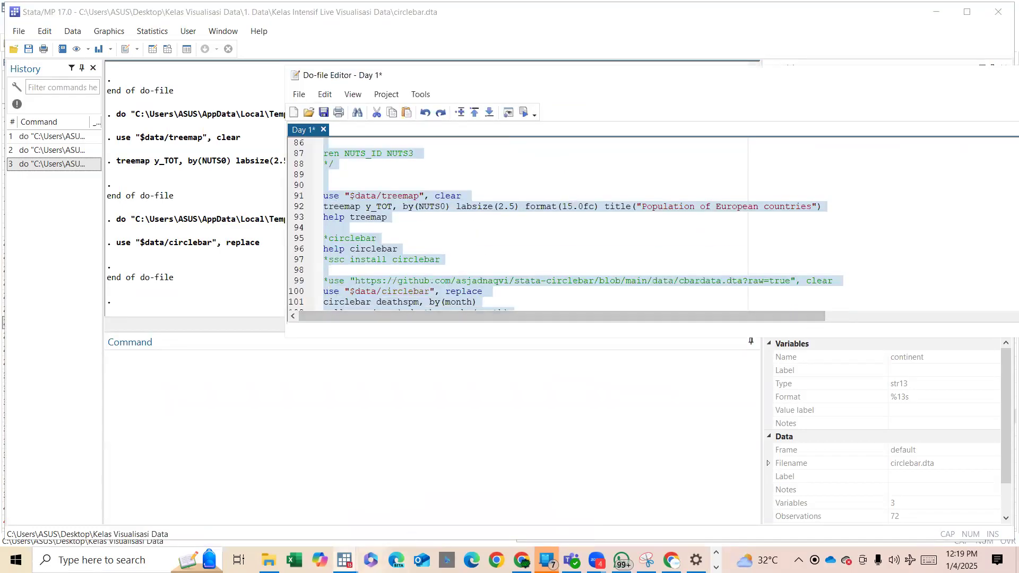
# Run circlebar deathspm, by(month) from the Stata/MP 17.0 do-file, and close the resulting graph.
pyautogui.click(716, 554)
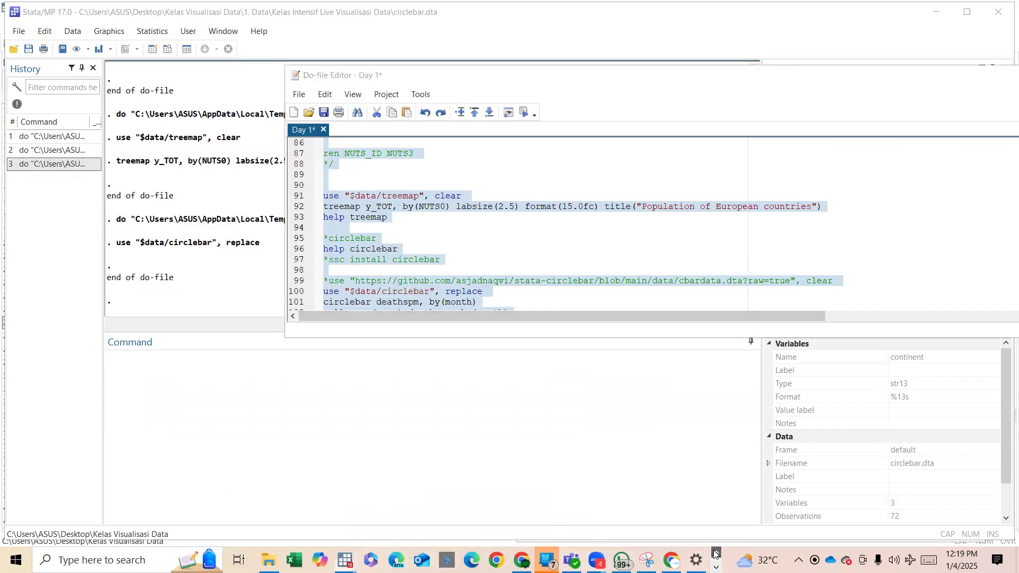
pyautogui.click(716, 567)
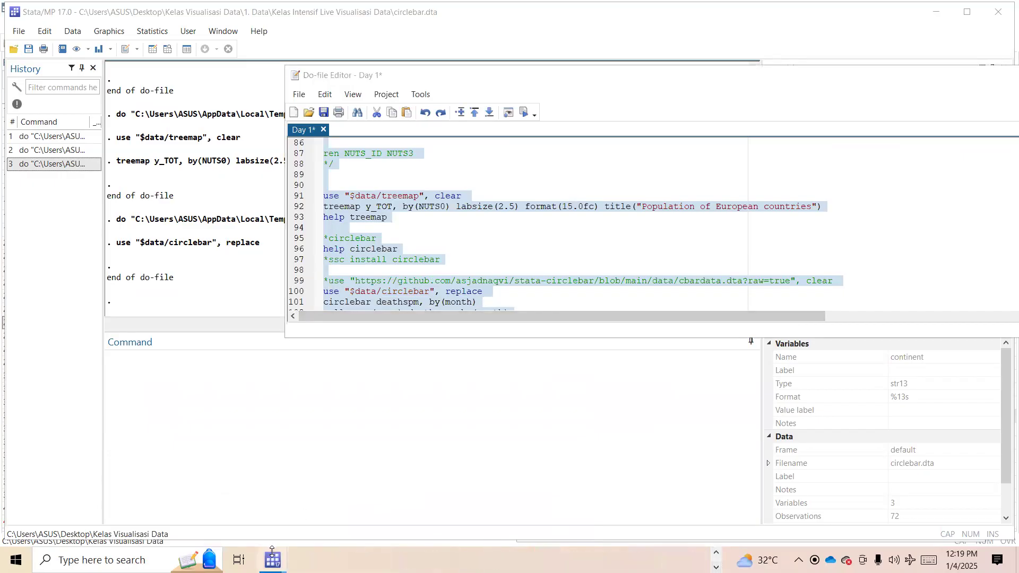
pyautogui.moveTo(272, 552)
pyautogui.click(110, 496)
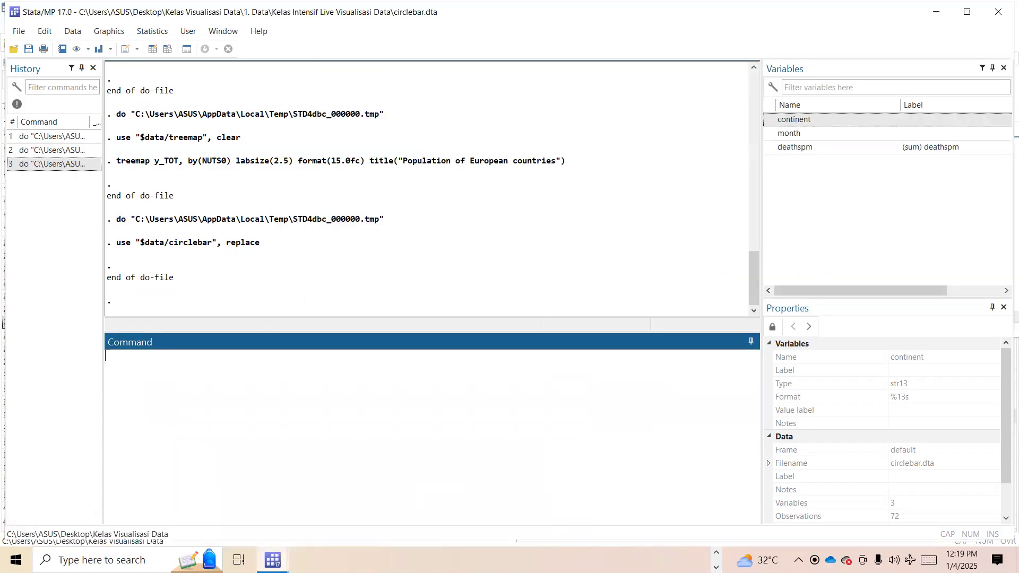
pyautogui.click(204, 494)
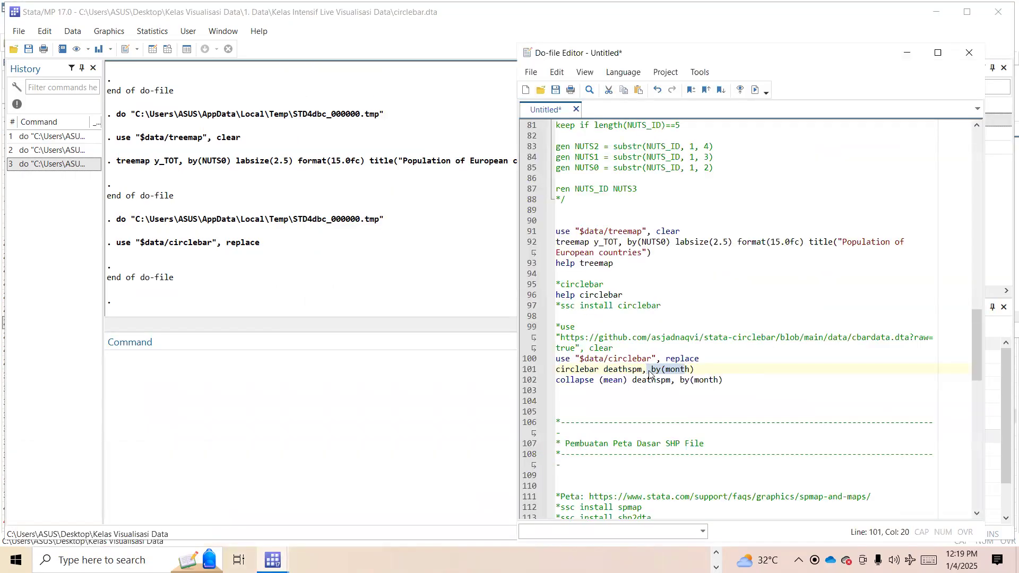
pyautogui.hotkey('ctrl', 'd')
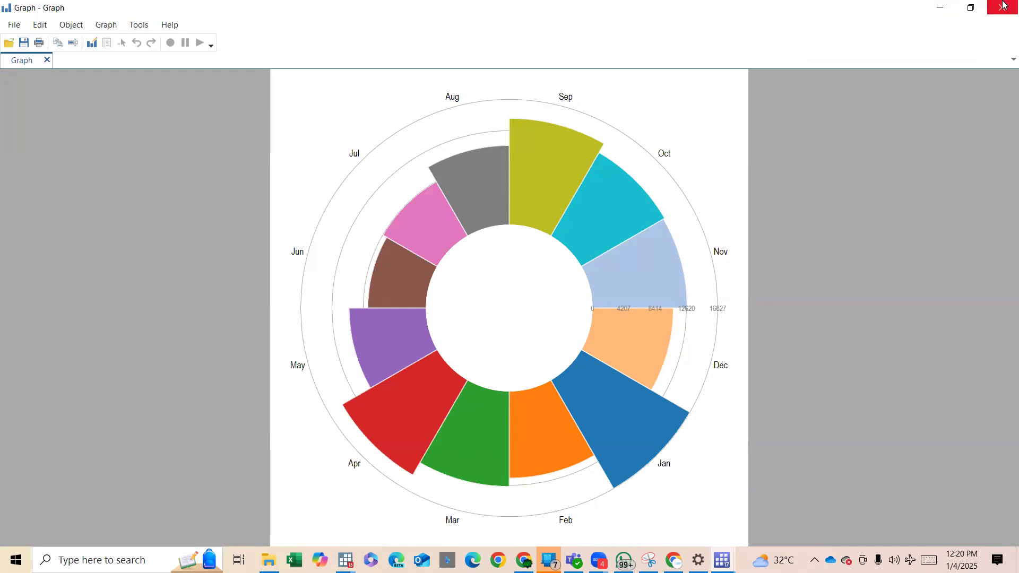
pyautogui.click(1003, 6)
# Review the uncollapsed circlebar records by continent and month in the Data Editor once more.
pyautogui.scroll(-3, 643, 333)
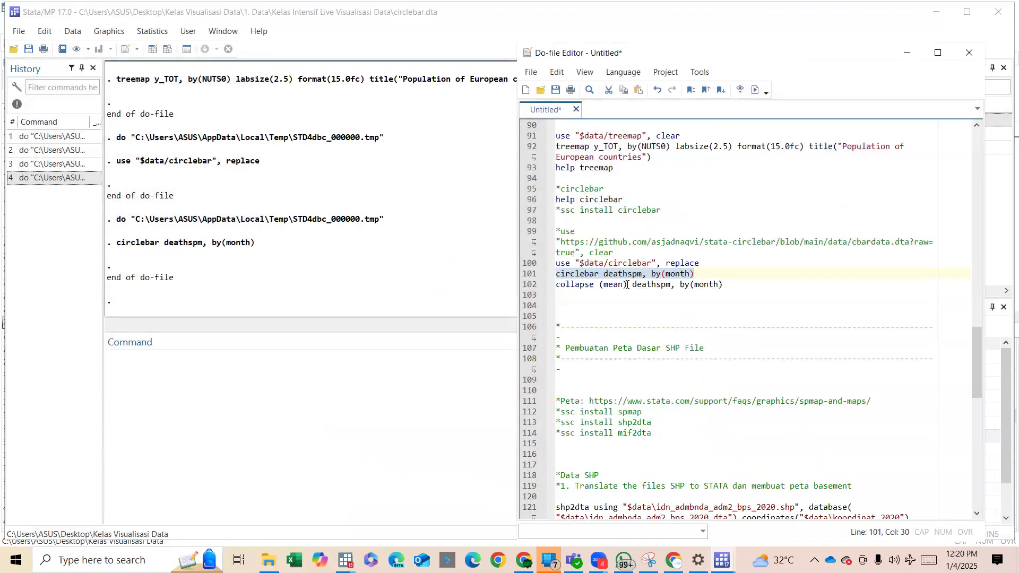
pyautogui.scroll(-2, 621, 332)
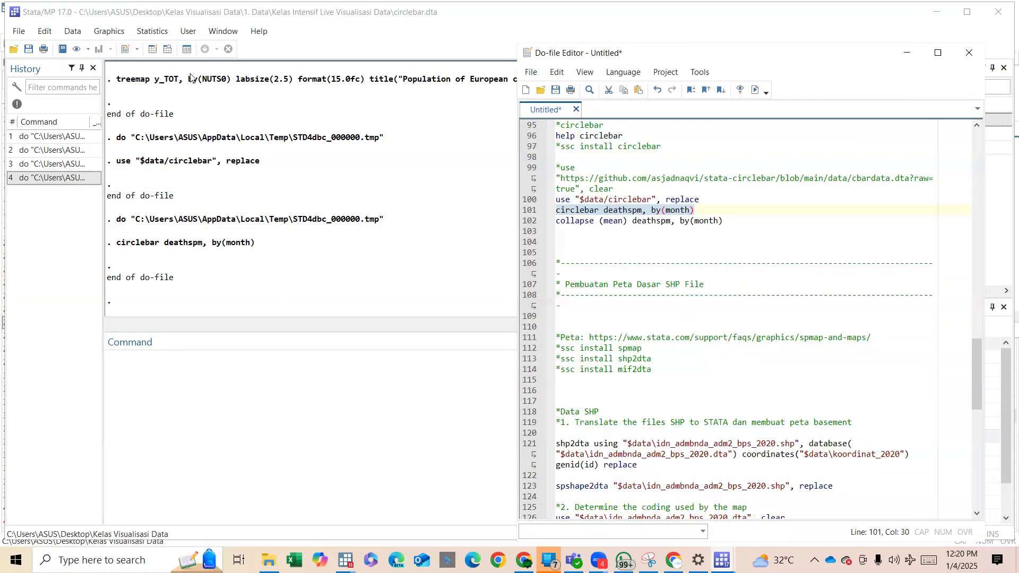
pyautogui.click(153, 48)
pyautogui.click(153, 49)
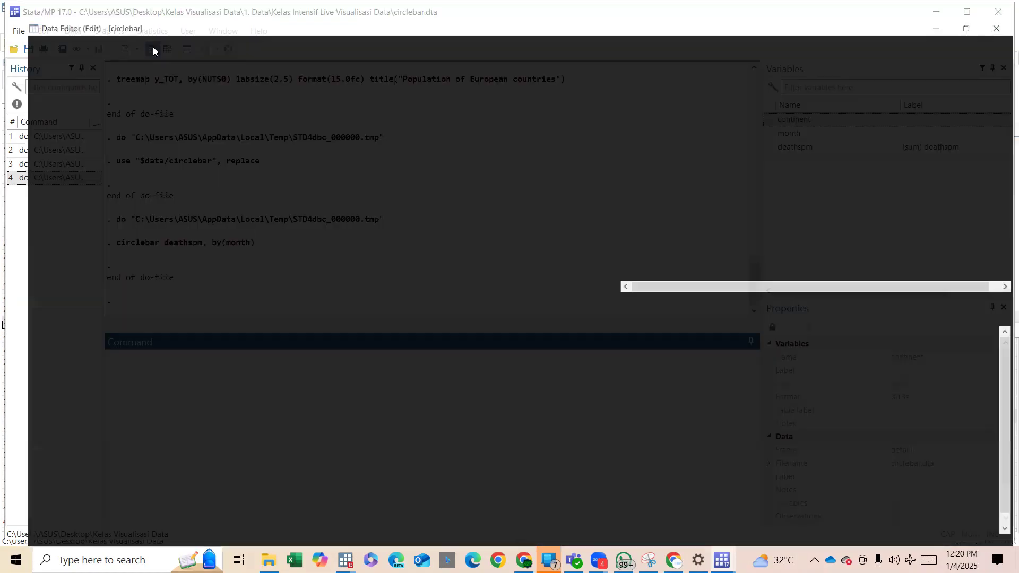
pyautogui.click(939, 8)
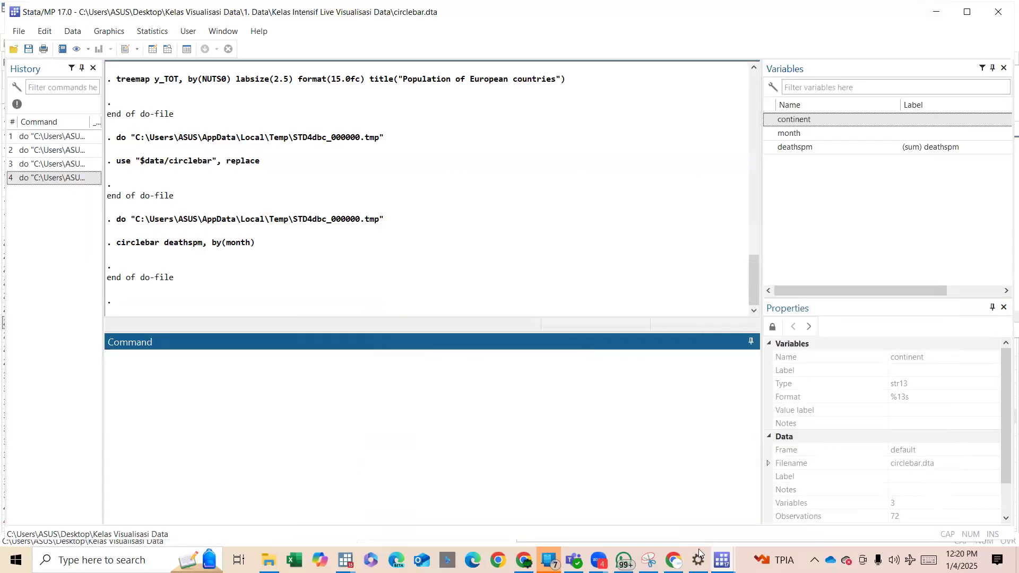
# Run collapse (mean) deathspm, by(month) from the do-file.
pyautogui.moveTo(722, 558)
pyautogui.click(732, 478)
pyautogui.moveTo(577, 222); pyautogui.dragTo(615, 219)
pyautogui.hotkey('ctrl', 'd')
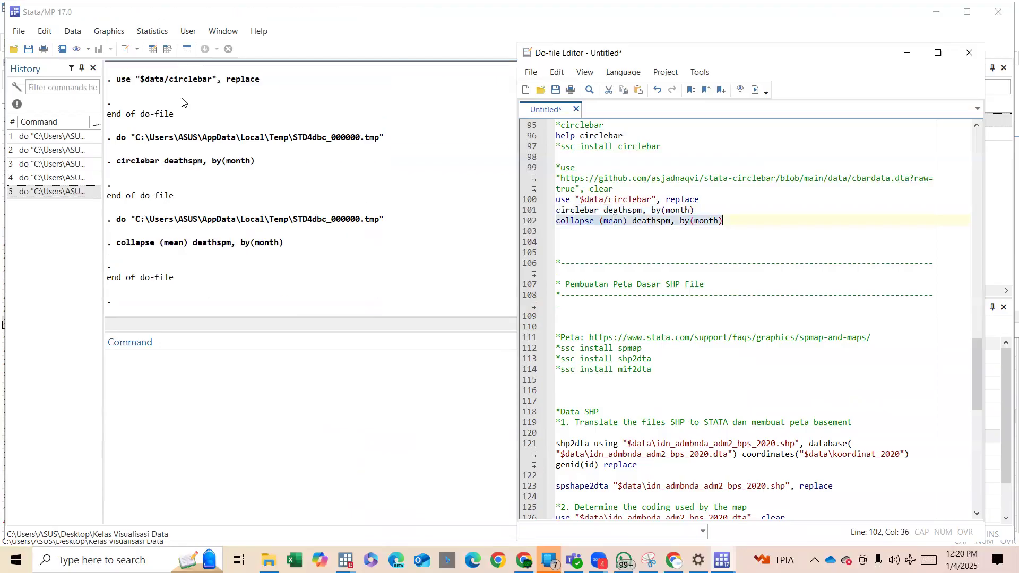
# Check the collapsed monthly deathspm means in the Data Editor, including the January value.
pyautogui.click(151, 43)
pyautogui.click(152, 46)
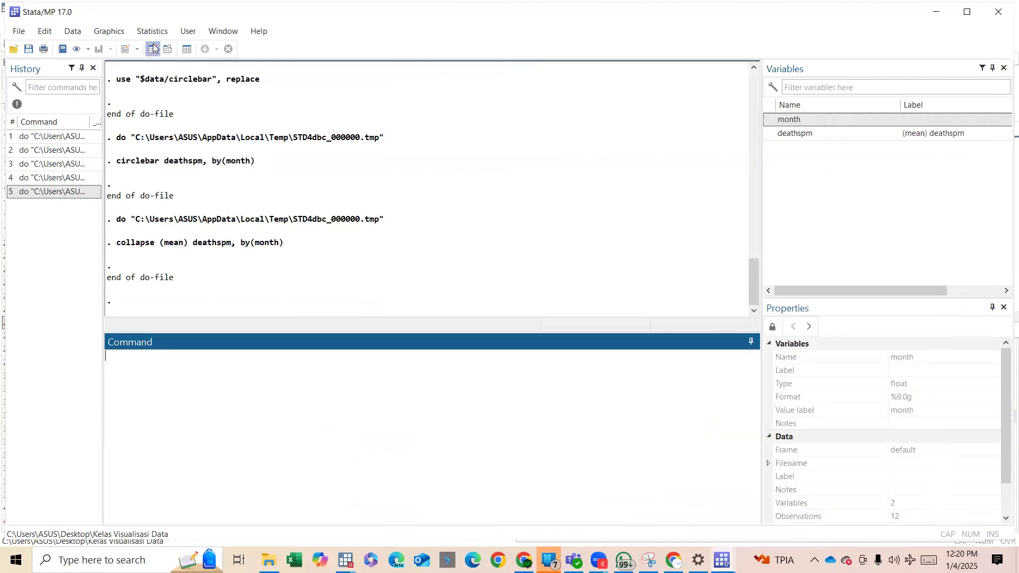
pyautogui.click(91, 101)
pyautogui.moveTo(91, 101); pyautogui.dragTo(123, 275)
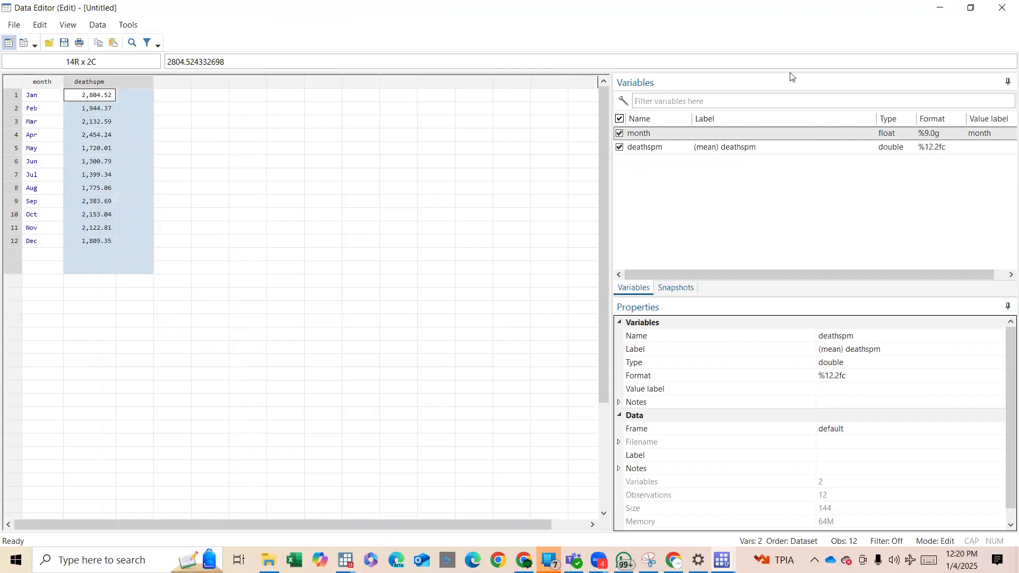
pyautogui.click(109, 107)
pyautogui.click(101, 98)
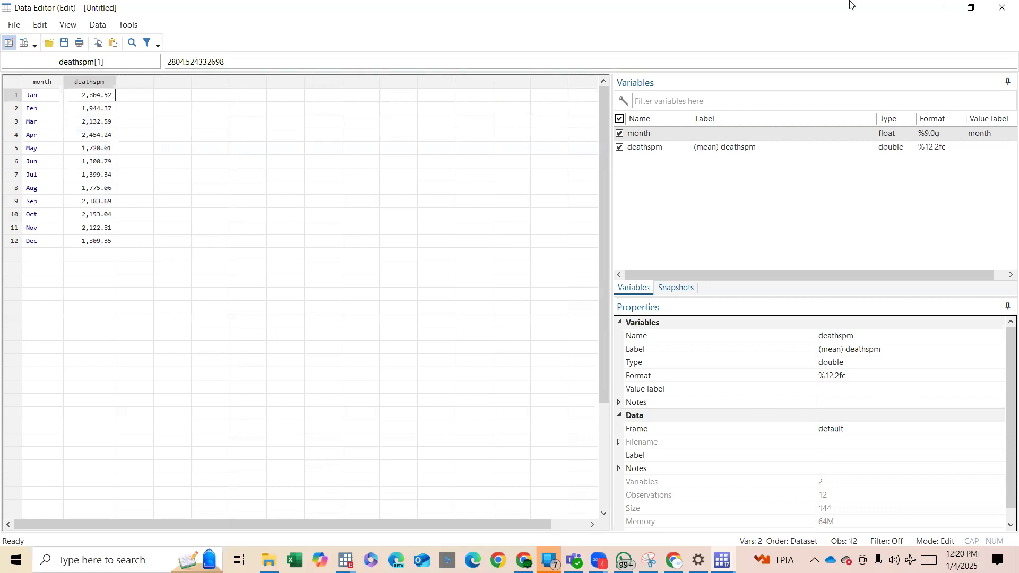
pyautogui.click(945, 6)
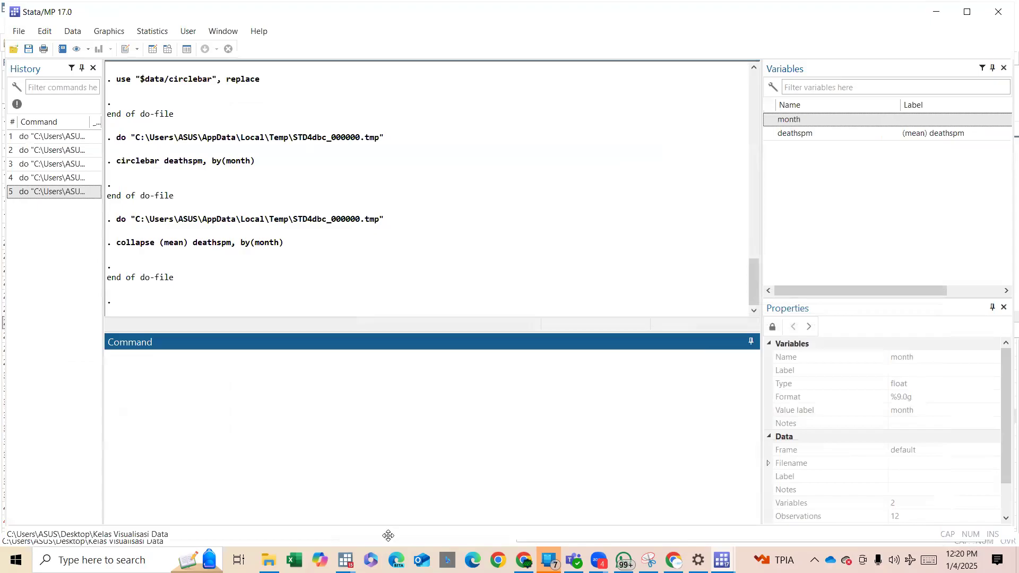
# Bring up the do-file in Stata/MP 17.0 and view the "Pembuatan Peta Dasar SHP File" section.
pyautogui.moveTo(719, 558)
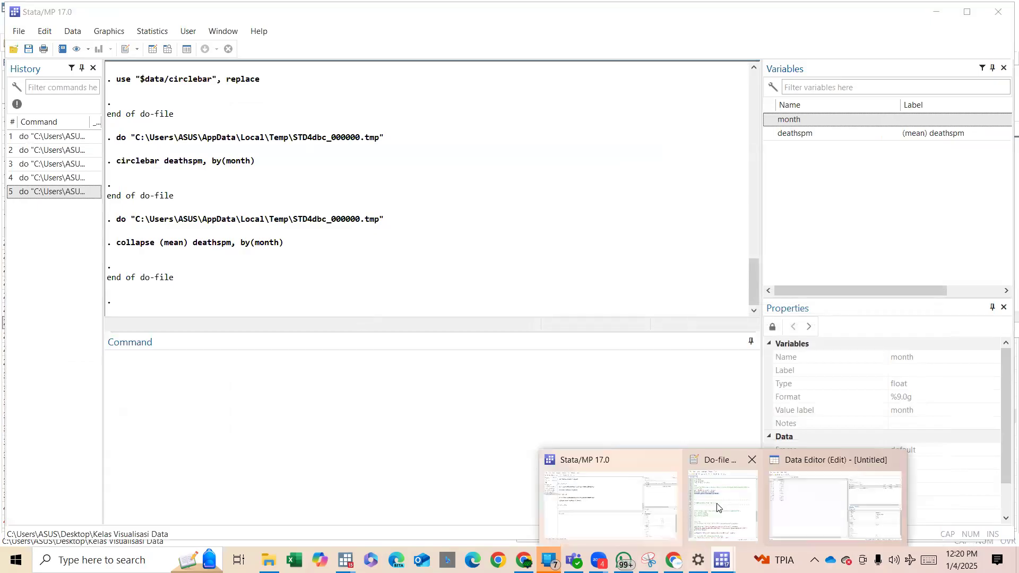
pyautogui.click(718, 507)
pyautogui.scroll(-2, 642, 412)
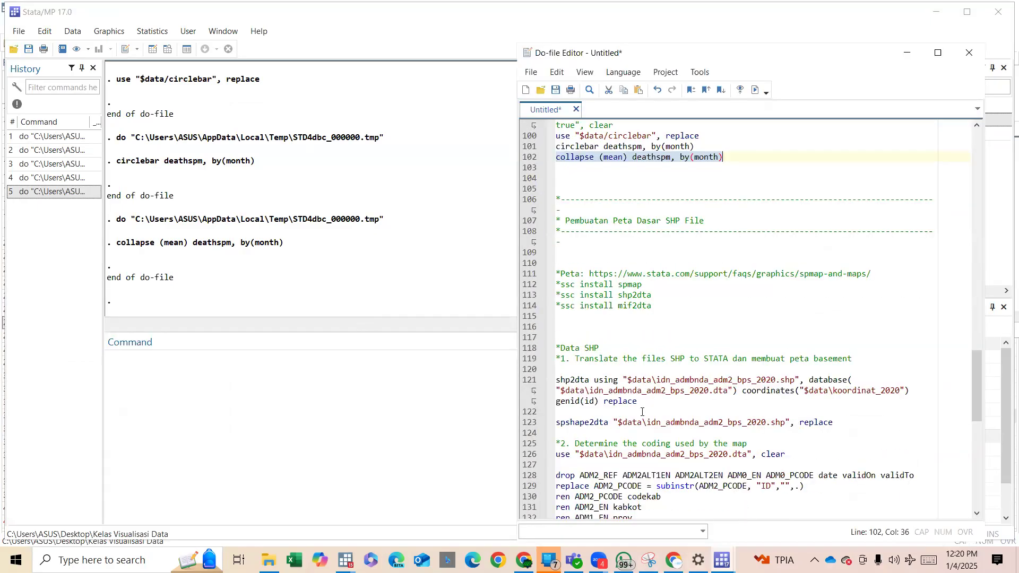
pyautogui.scroll(-2, 642, 412)
pyautogui.scroll(1, 642, 412)
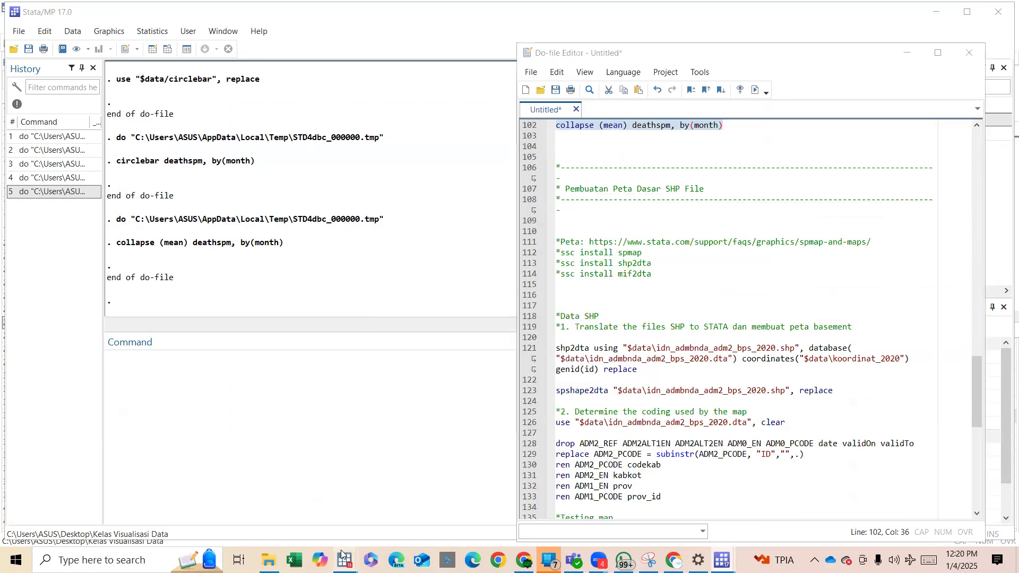
# Switch to the Day 1 do-file in Stata/IC 15.0 and review the SHP base map commands and package install lines.
pyautogui.moveTo(345, 560)
pyautogui.click(229, 525)
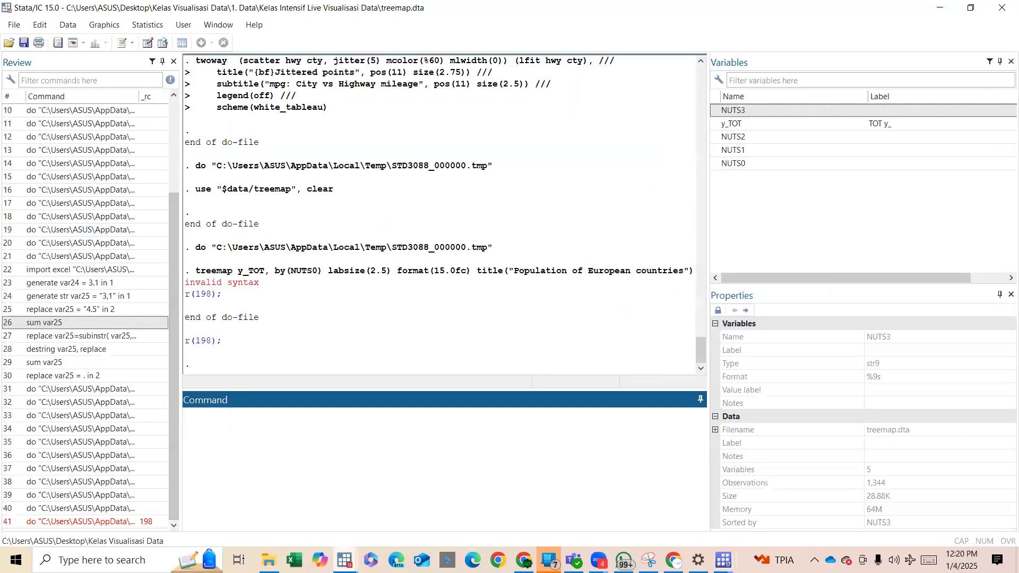
pyautogui.click(298, 520)
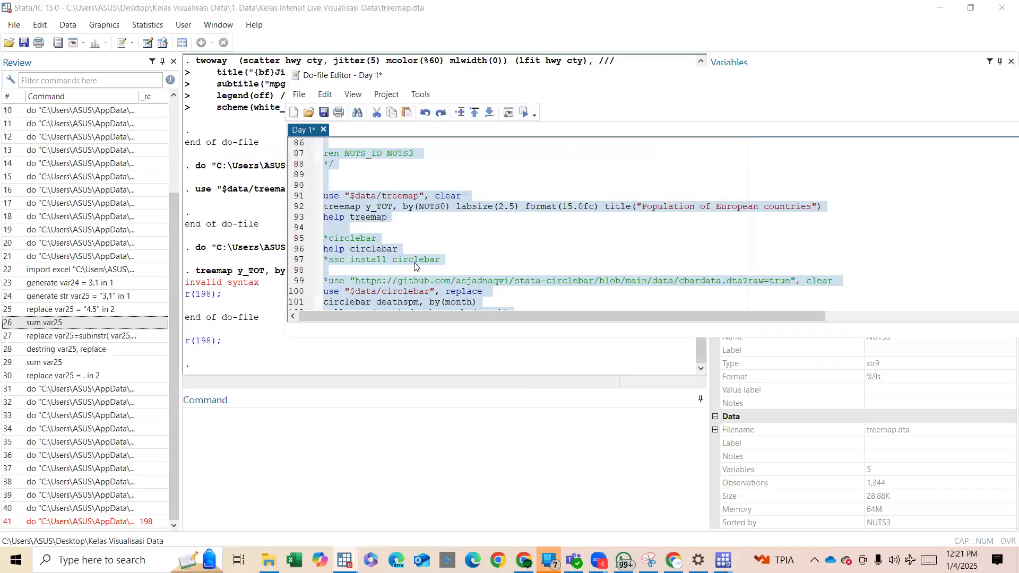
pyautogui.scroll(-6, 415, 266)
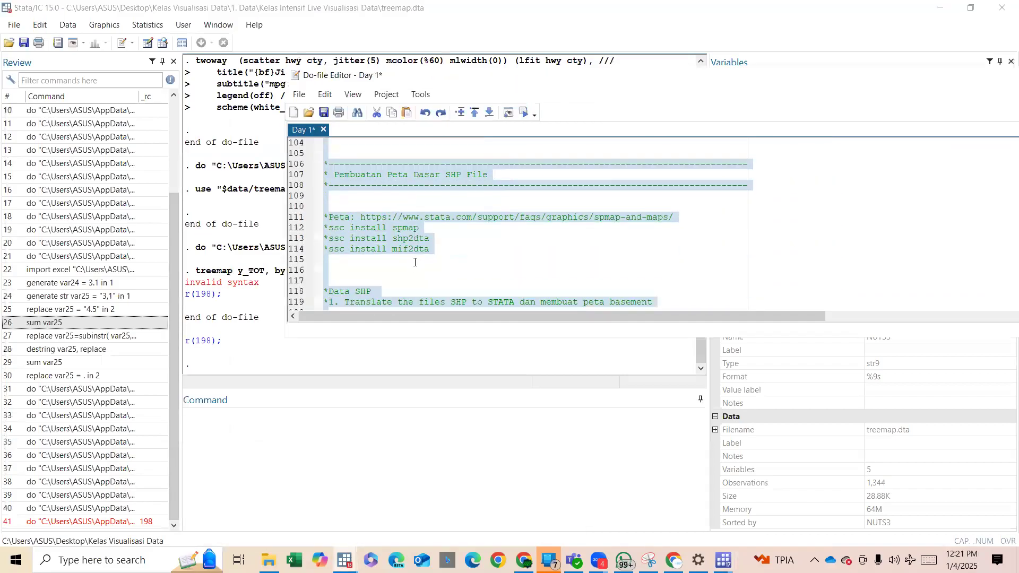
pyautogui.click(415, 262)
pyautogui.scroll(-1, 416, 262)
pyautogui.scroll(-1, 415, 263)
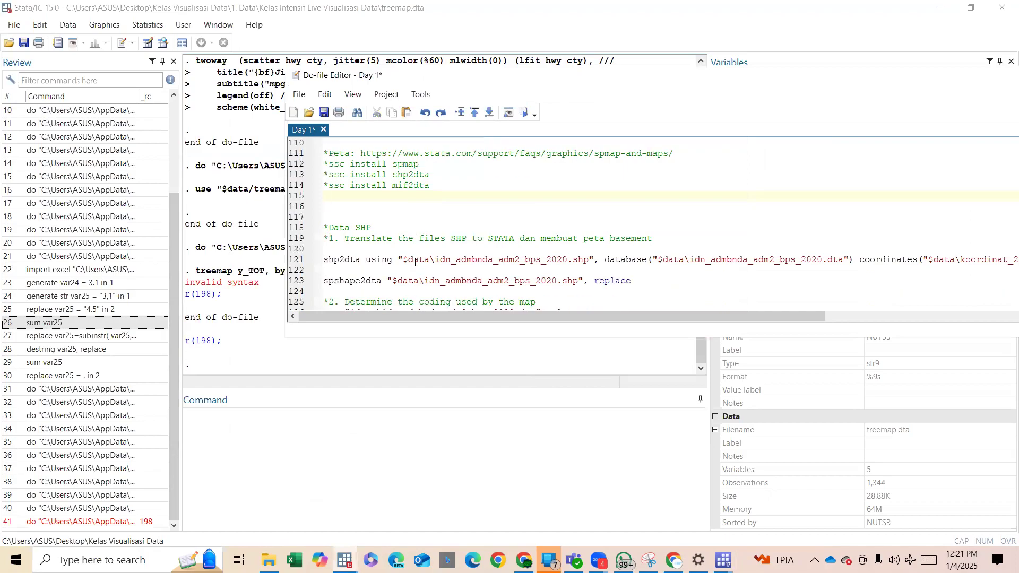
pyautogui.scroll(1, 415, 262)
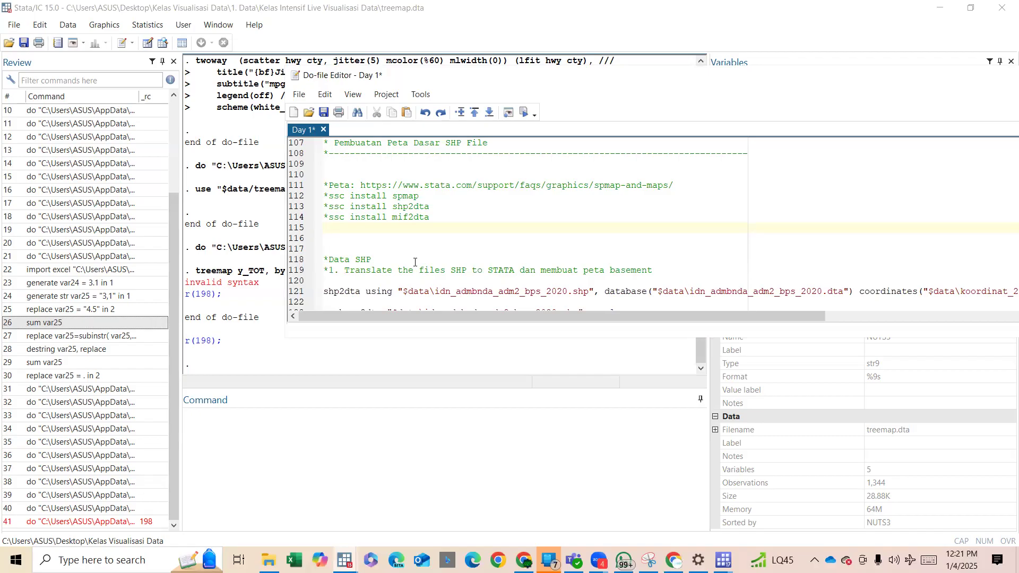
# Show the idn_admbnda_adm2_bps_2020 .dbf and .shp files in the class's Google Drive folder, and return to the Earth Engine page.
pyautogui.hotkey('alt', 'Tab')
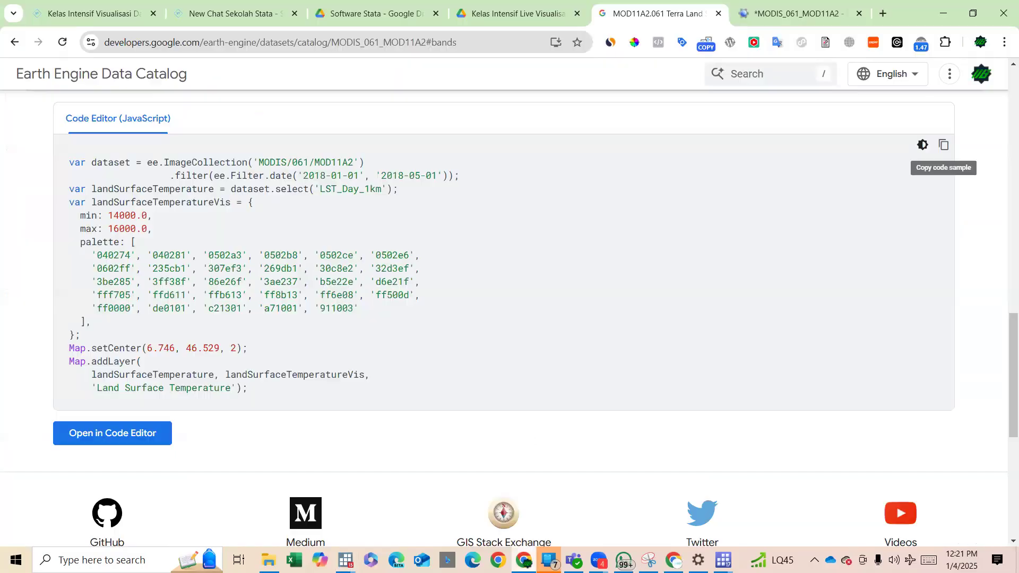
pyautogui.click(371, 13)
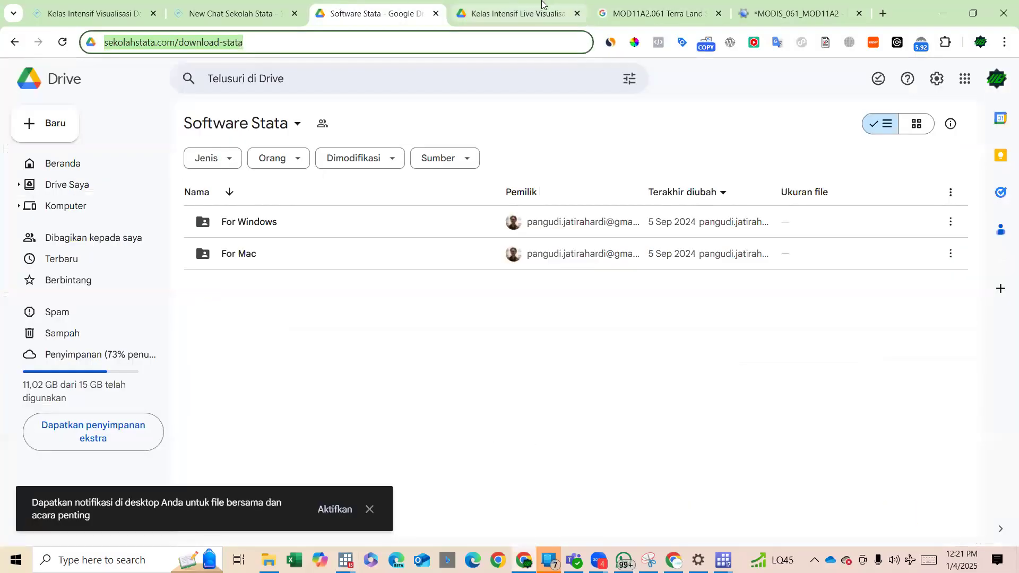
pyautogui.click(582, 5)
pyautogui.click(404, 302)
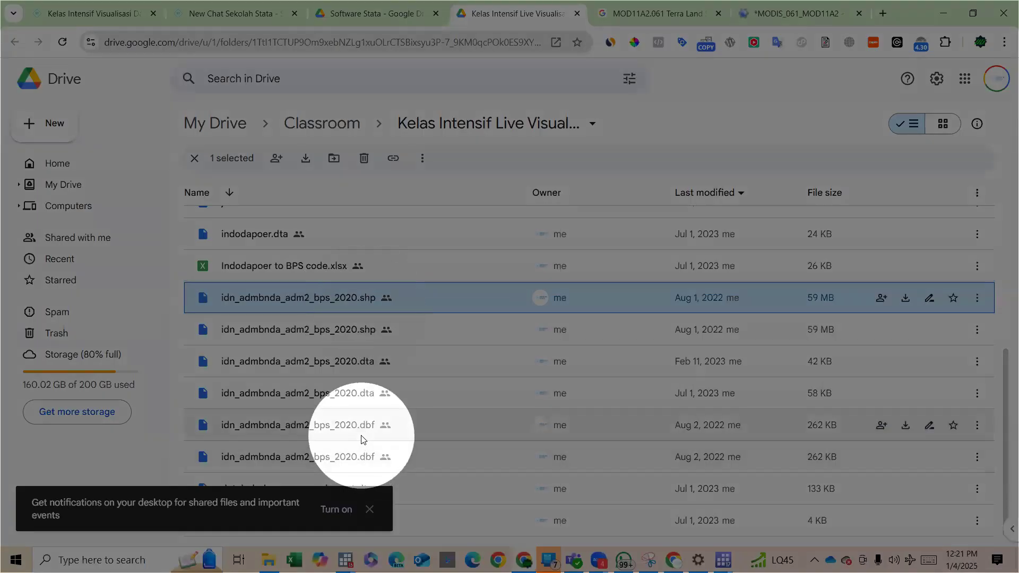
pyautogui.click(362, 439)
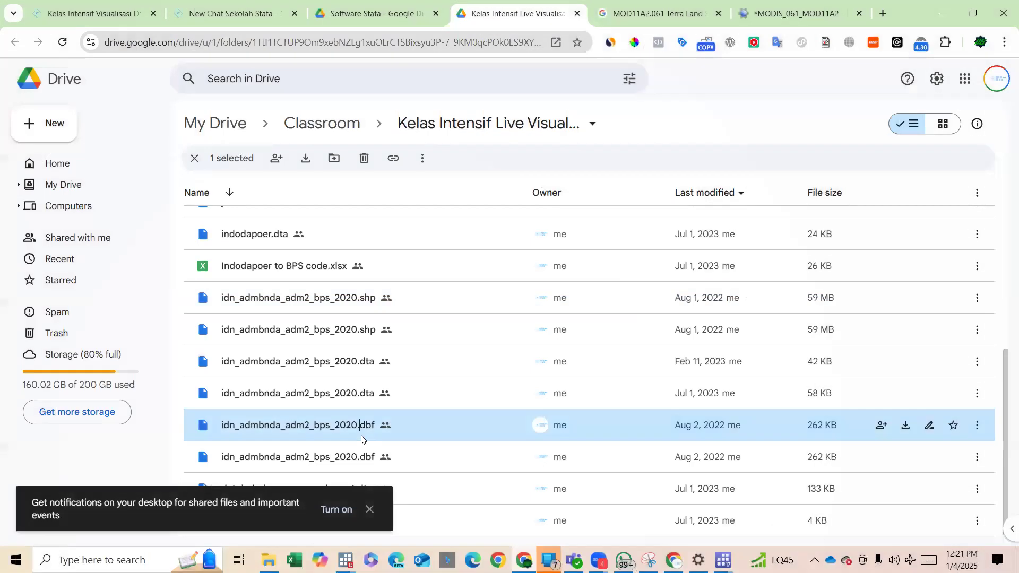
pyautogui.click(349, 303)
pyautogui.click(653, 11)
pyautogui.click(523, 8)
pyautogui.click(723, 7)
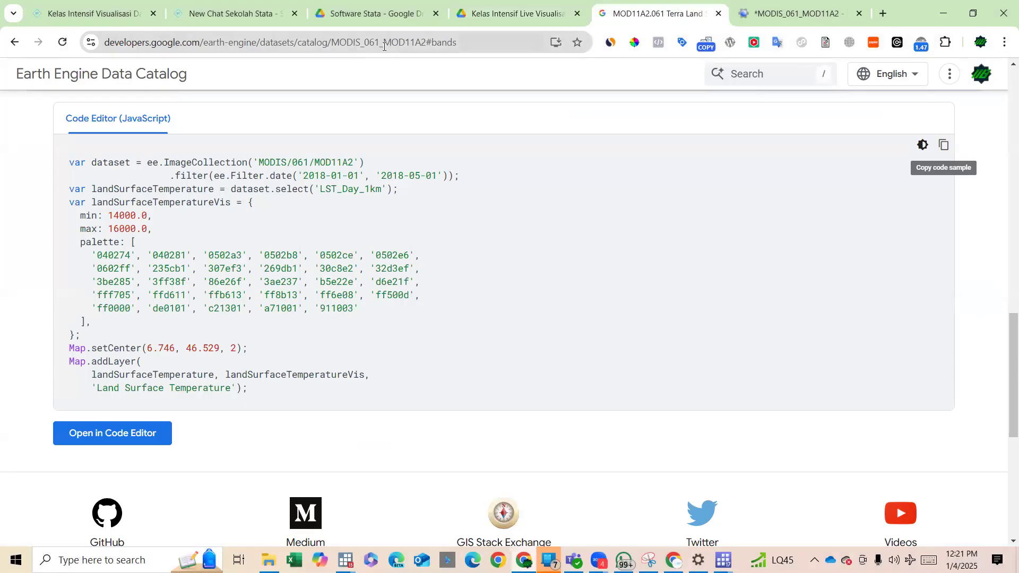
pyautogui.click(384, 46)
pyautogui.write('in')
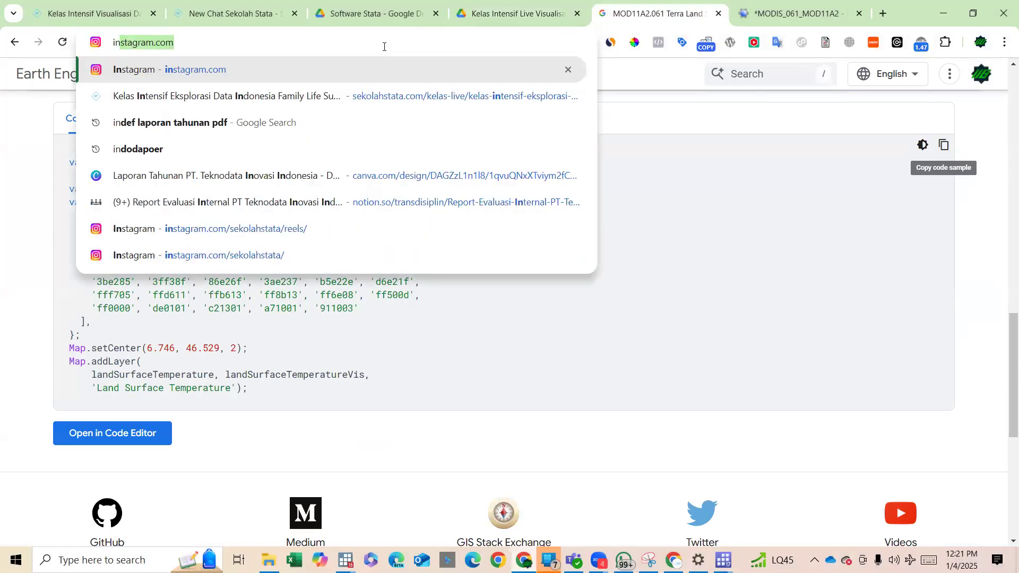
pyautogui.write('de')
pyautogui.press('BackSpace')
pyautogui.press('BackSpace')
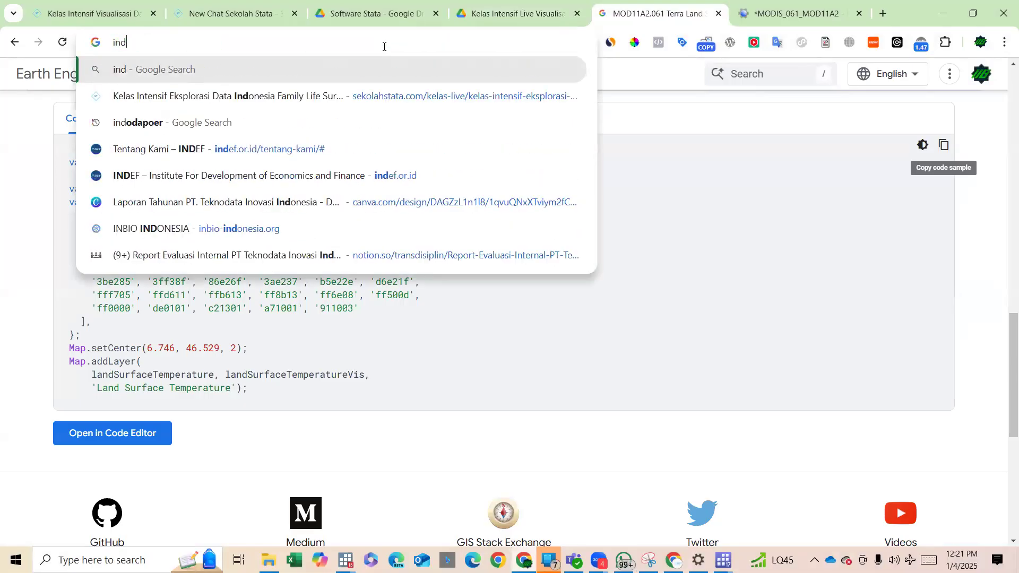
pyautogui.write('onesiak')
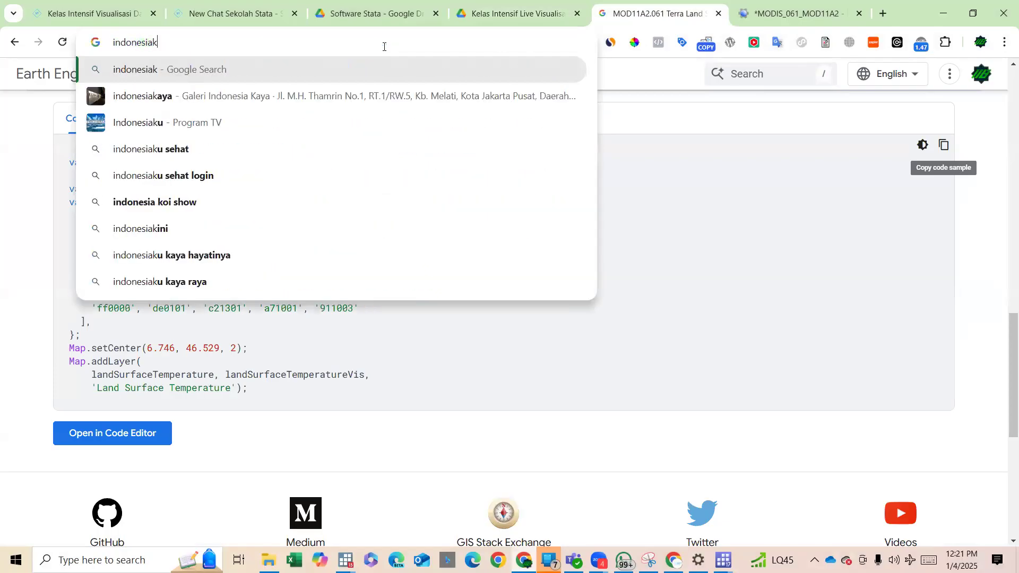
# Search the web for "tanahairku peta" and open the Ina-Geoportal site as a source of map data.
pyautogui.hotkey('ctrl', 'a')
pyautogui.write('tanahai')
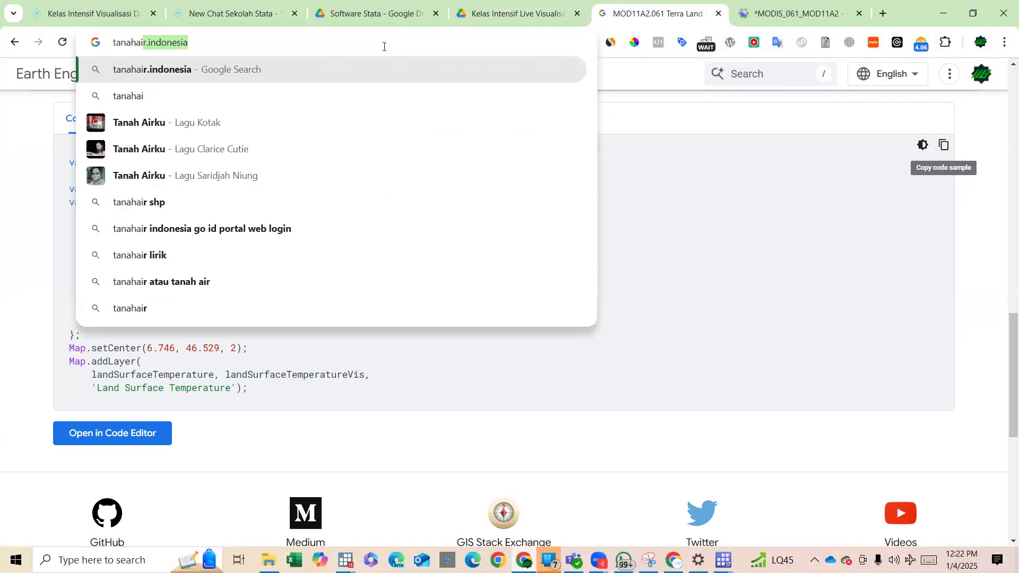
pyautogui.write('rky')
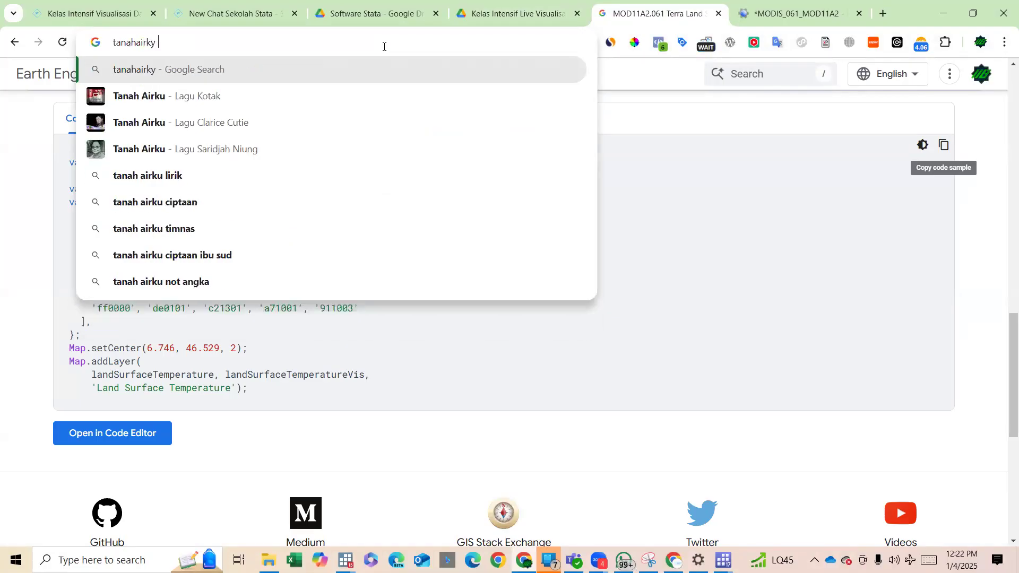
pyautogui.press('BackSpace')
pyautogui.press('BackSpace')
pyautogui.write('u peta')
pyautogui.press('Return')
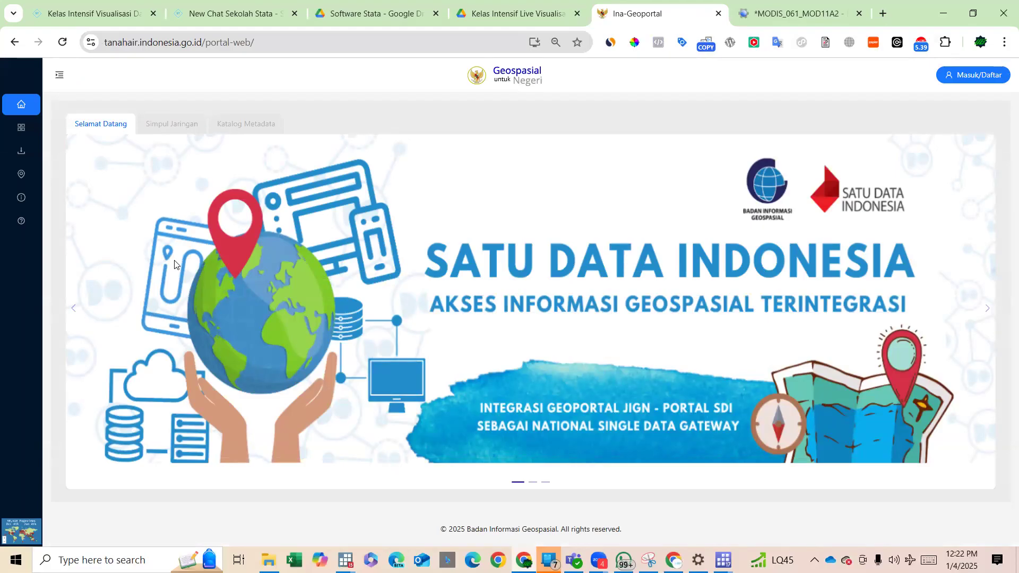
# Return to the Day 1 do-file in Stata/IC 15.0 and select the spshape2dta command for idn_admbnda_adm2_bps_2020.shp.
pyautogui.click(492, 4)
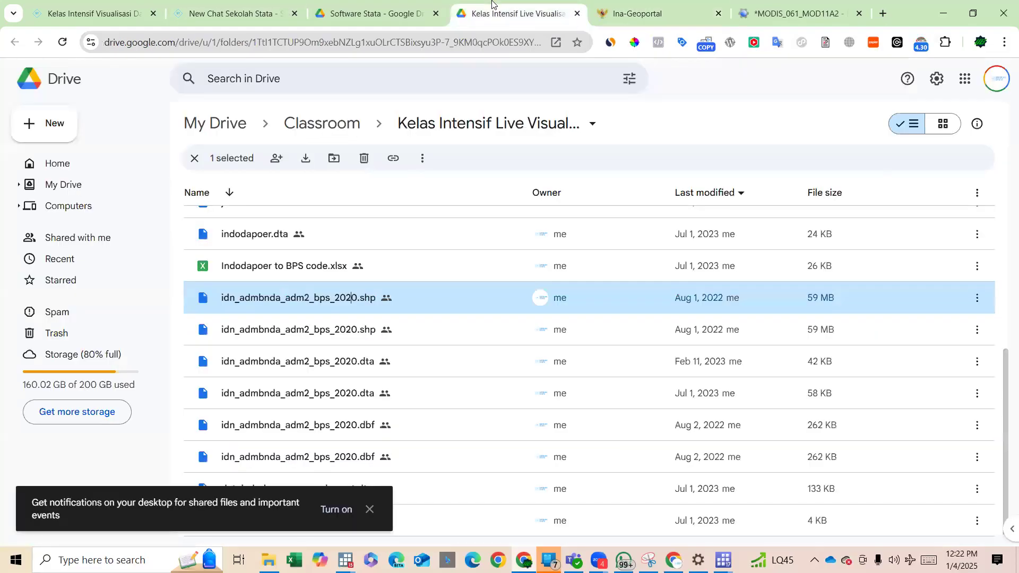
pyautogui.click(943, 13)
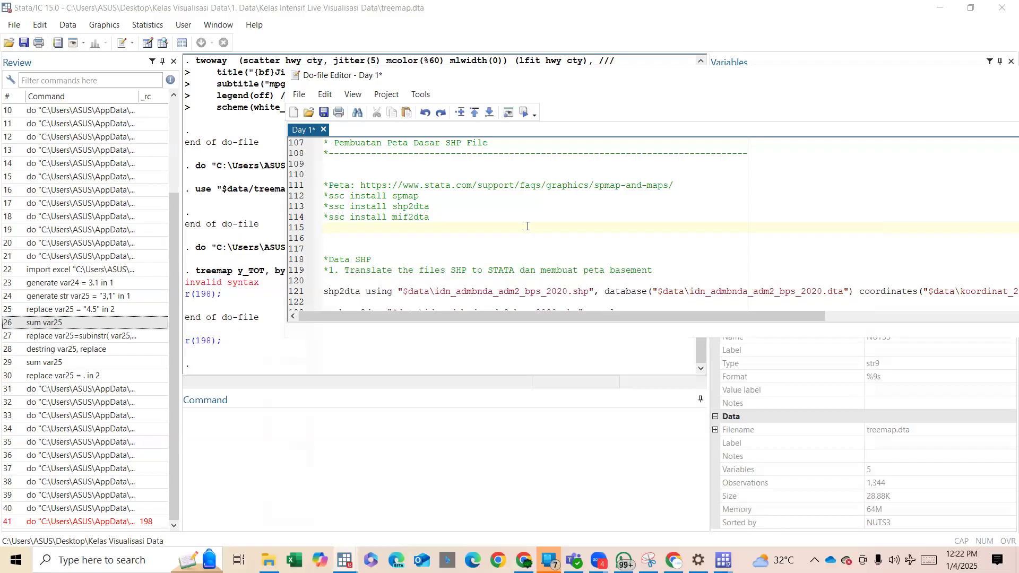
pyautogui.scroll(-3, 527, 227)
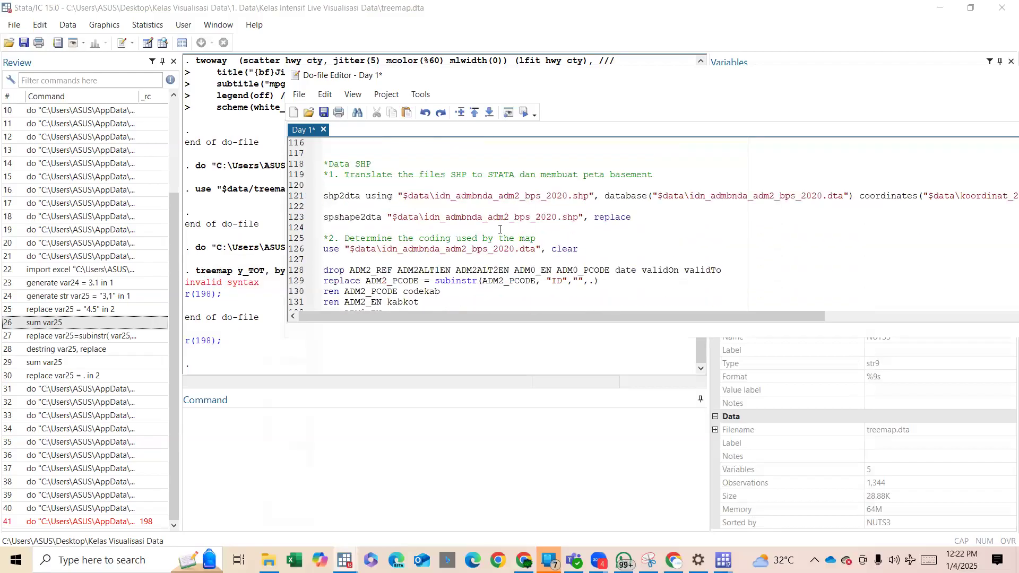
pyautogui.moveTo(503, 226); pyautogui.dragTo(446, 217)
pyautogui.moveTo(360, 203); pyautogui.dragTo(336, 223)
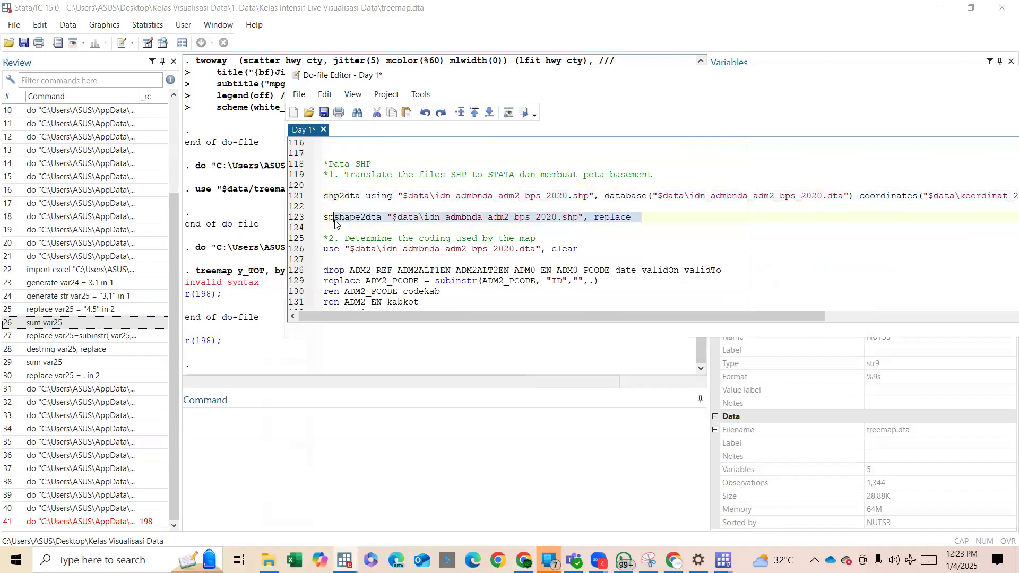
# Locate the idn_admbnda_adm2_bps_2020 SHP file in File Explorer under Desktop, Kelas Visualisasi Data, 1. Data, Kelas Intensif Live Visualisasi Data.
pyautogui.moveTo(268, 560)
pyautogui.click(269, 501)
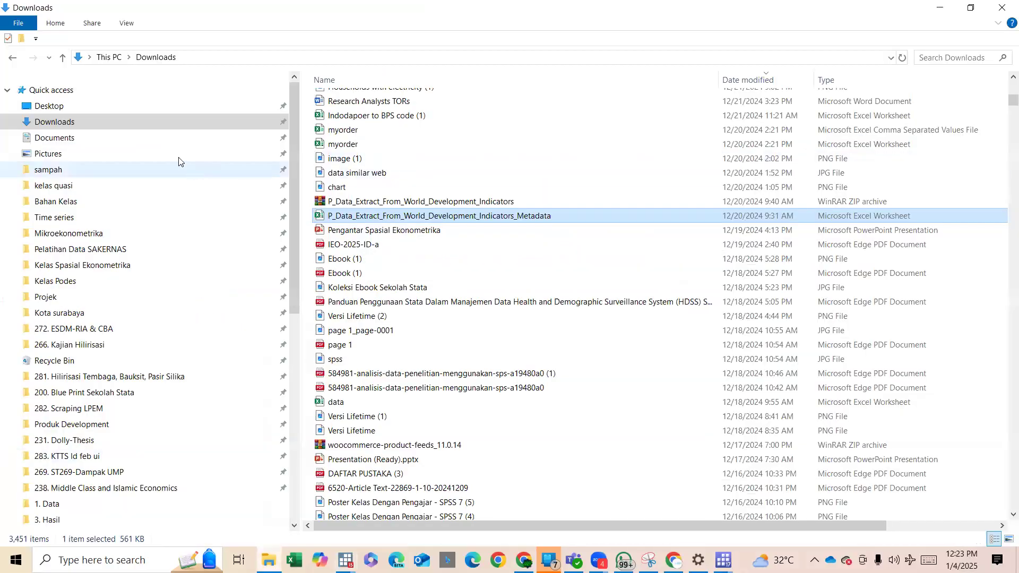
pyautogui.click(134, 107)
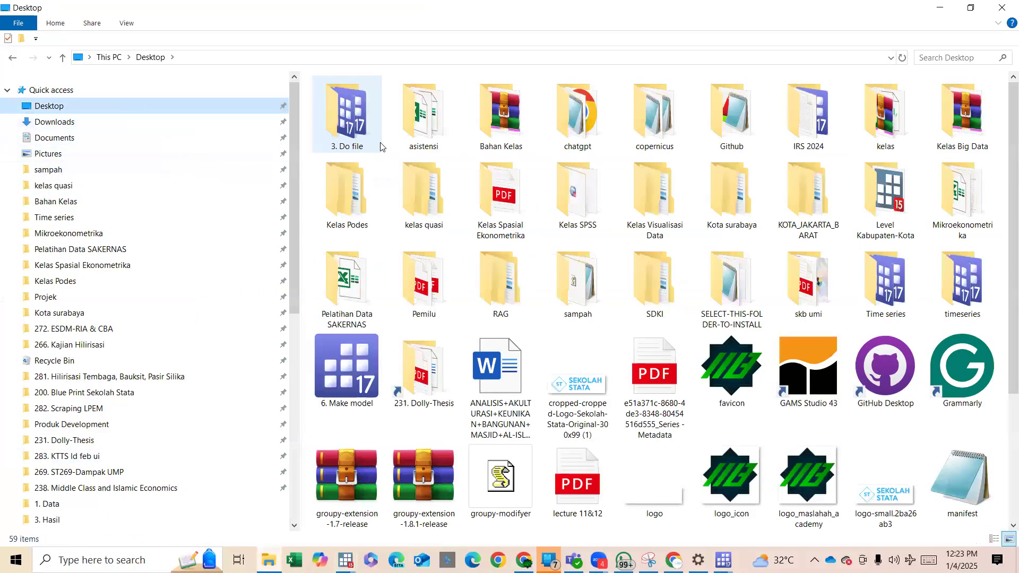
pyautogui.doubleClick(655, 196)
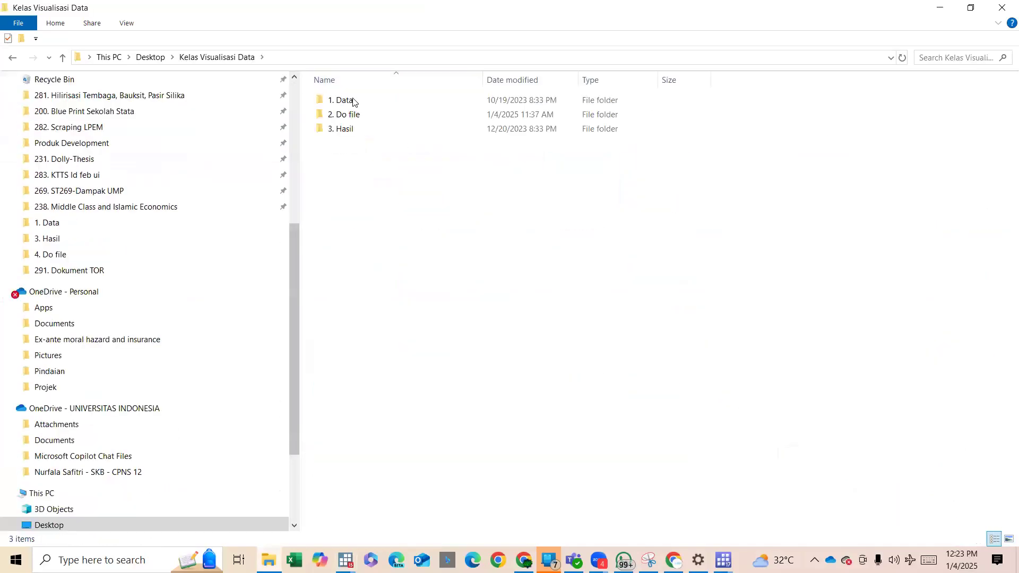
pyautogui.doubleClick(360, 101)
pyautogui.doubleClick(366, 101)
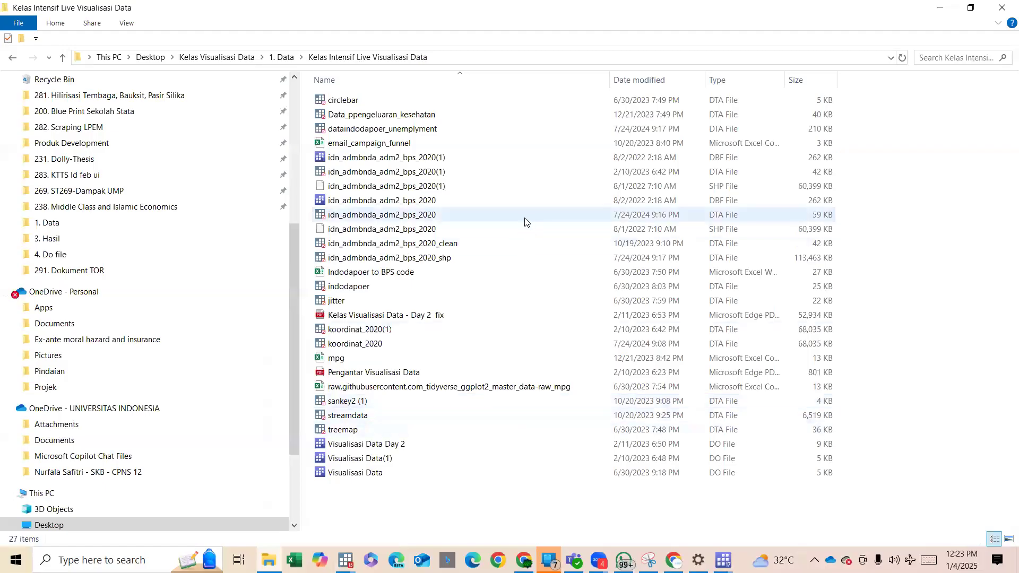
pyautogui.click(467, 229)
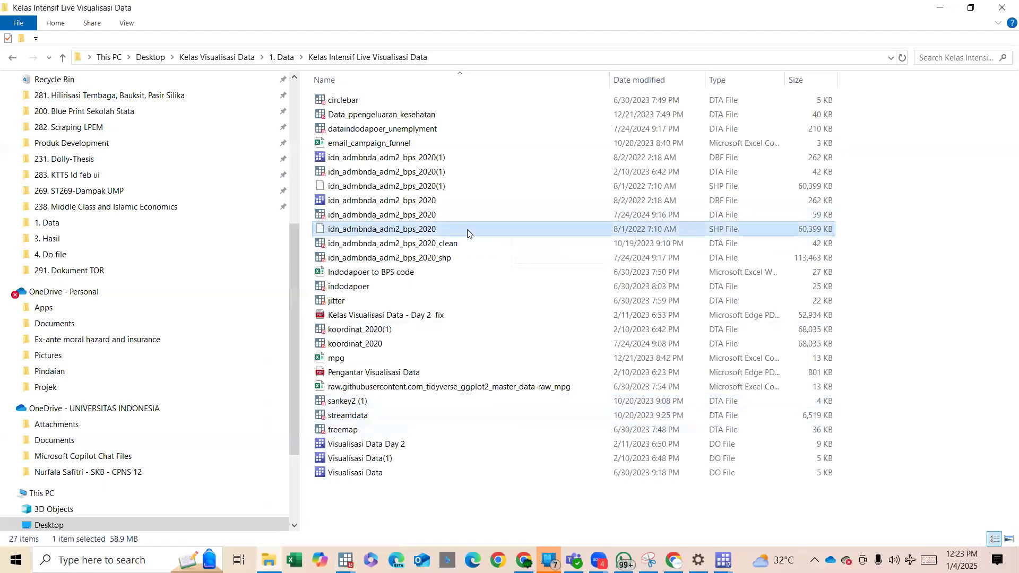
pyautogui.press('ctrl')
pyautogui.press('ctrl')
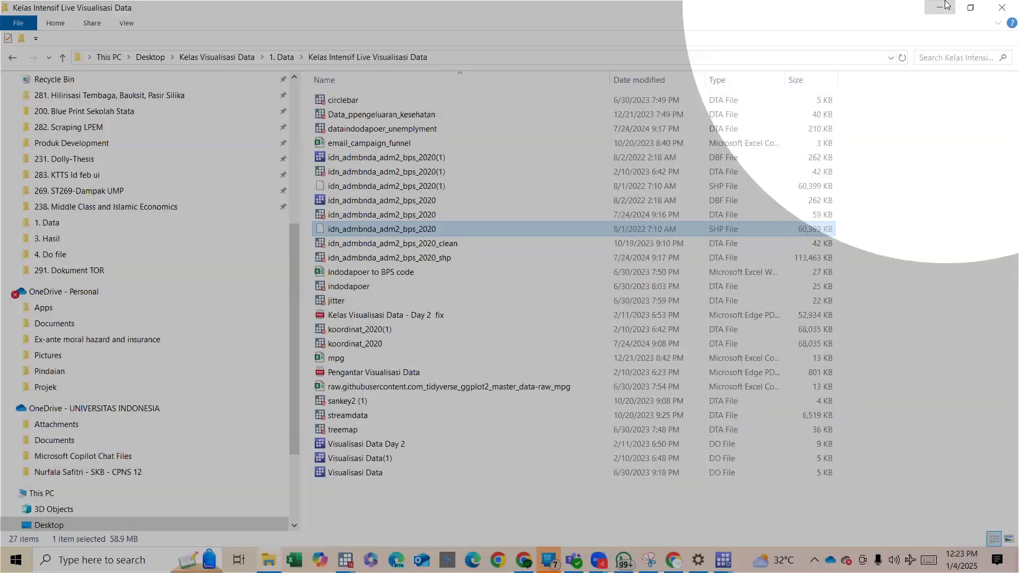
# Run spshape2dta "$data\idn_admbnda_adm2_bps_2020.shp", replace from the Day 1 do-file in Stata/IC 15.0.
pyautogui.click(940, 8)
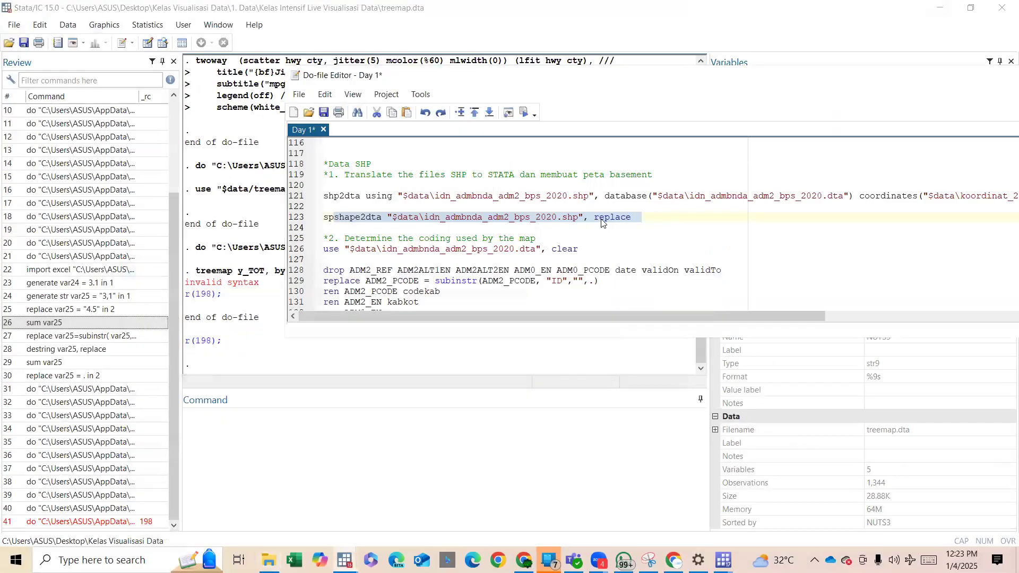
pyautogui.hotkey('ctrl', 'd')
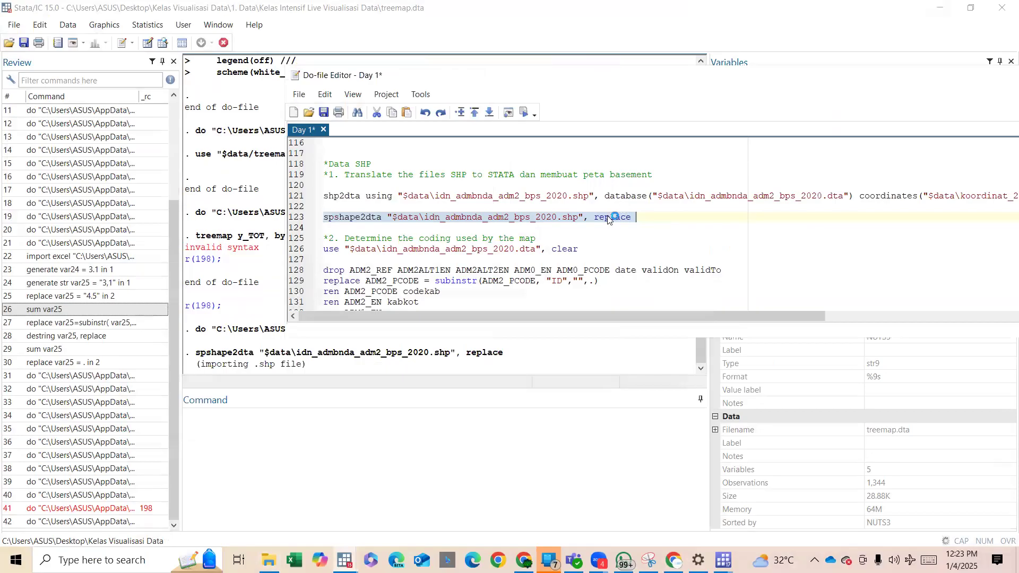
pyautogui.doubleClick(608, 219)
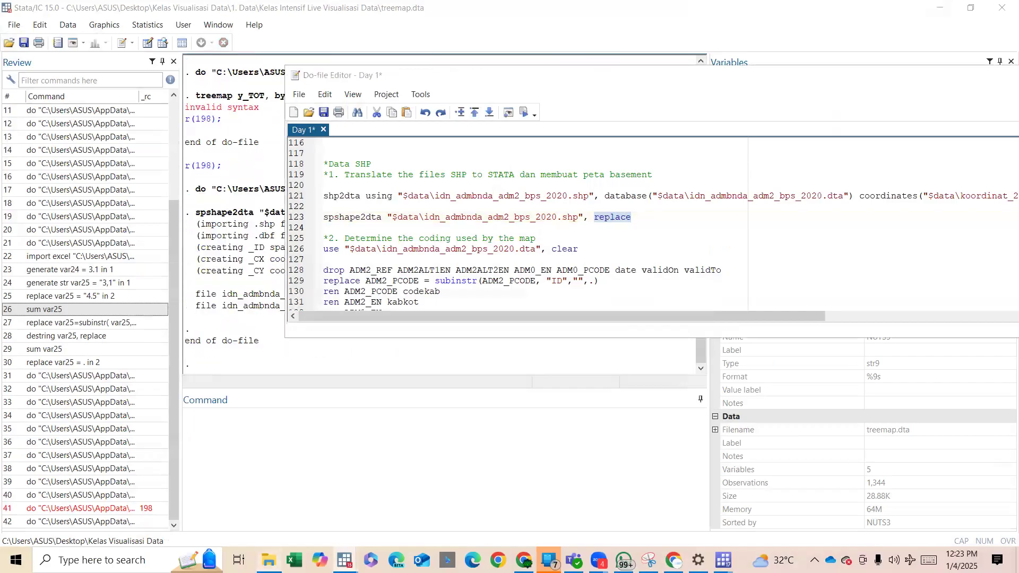
# Sort the class data folder by modification date in File Explorer to look for the converted map files.
pyautogui.click(269, 560)
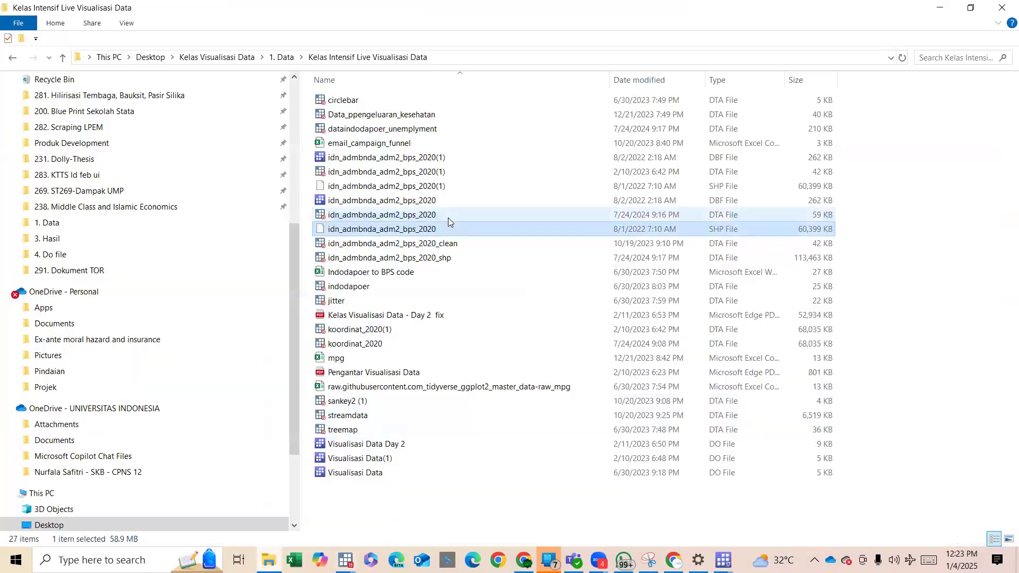
pyautogui.click(662, 78)
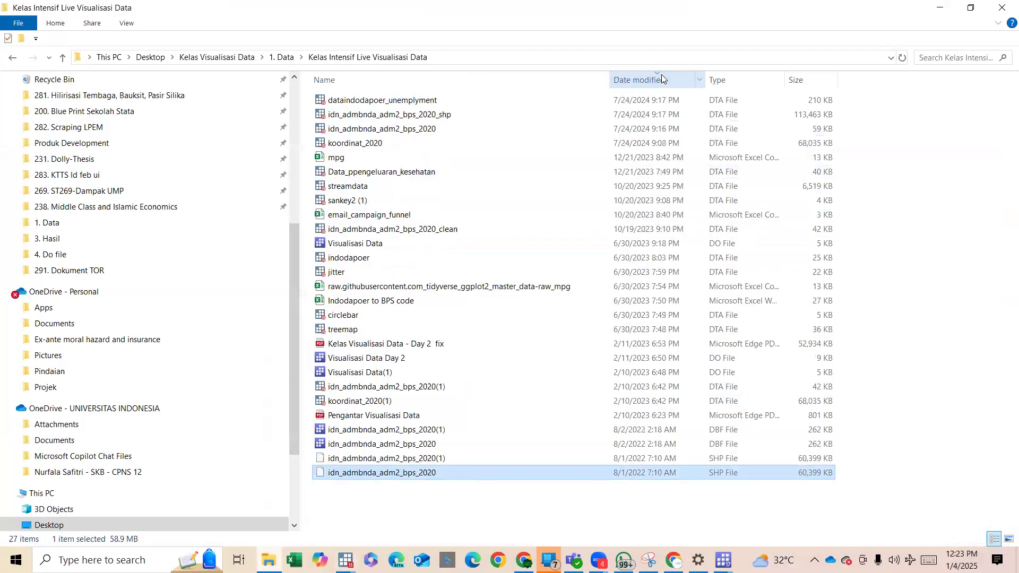
pyautogui.click(661, 78)
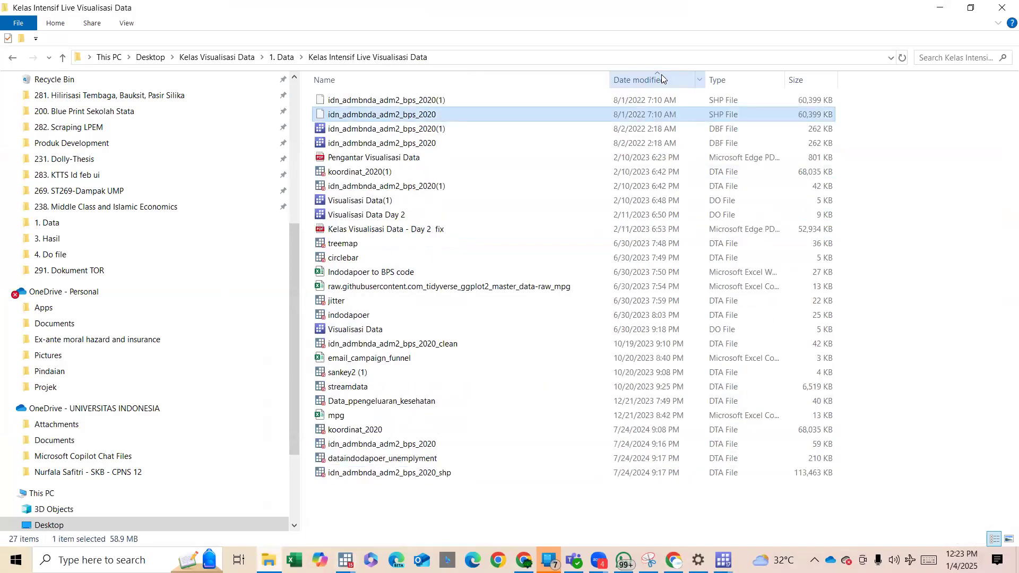
# Sort the class data folder with the newest files first and check the idn_admbnda_adm2_bps_2020_shp and idn_admbnda_adm2_bps_2020 DTA files.
pyautogui.click(468, 129)
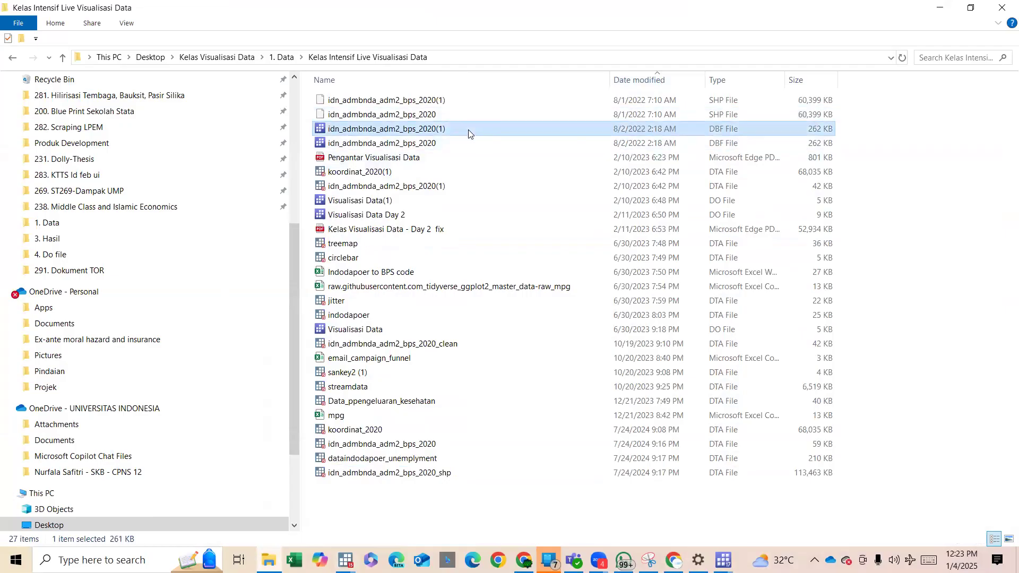
pyautogui.click(639, 88)
pyautogui.click(641, 96)
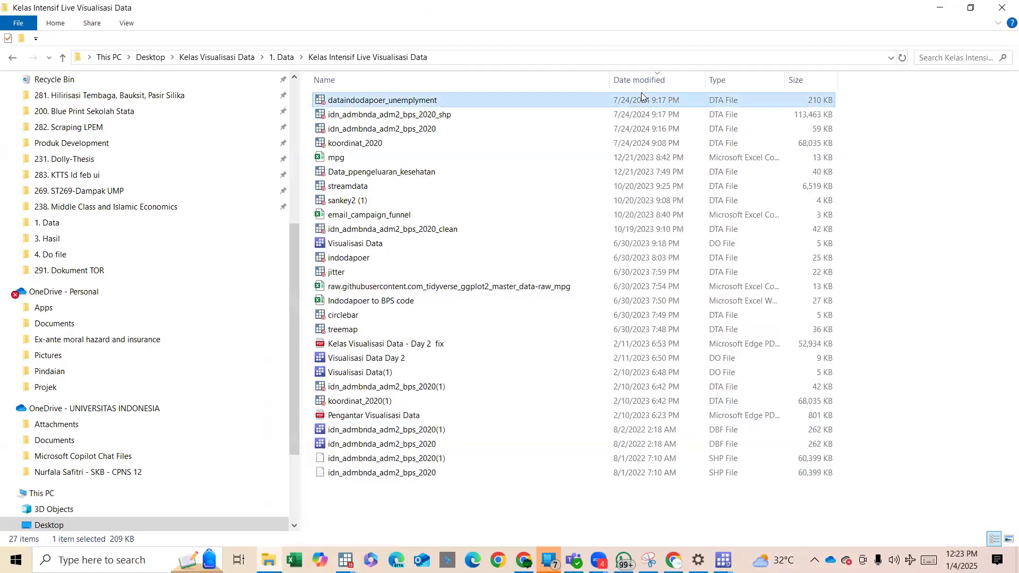
pyautogui.click(654, 115)
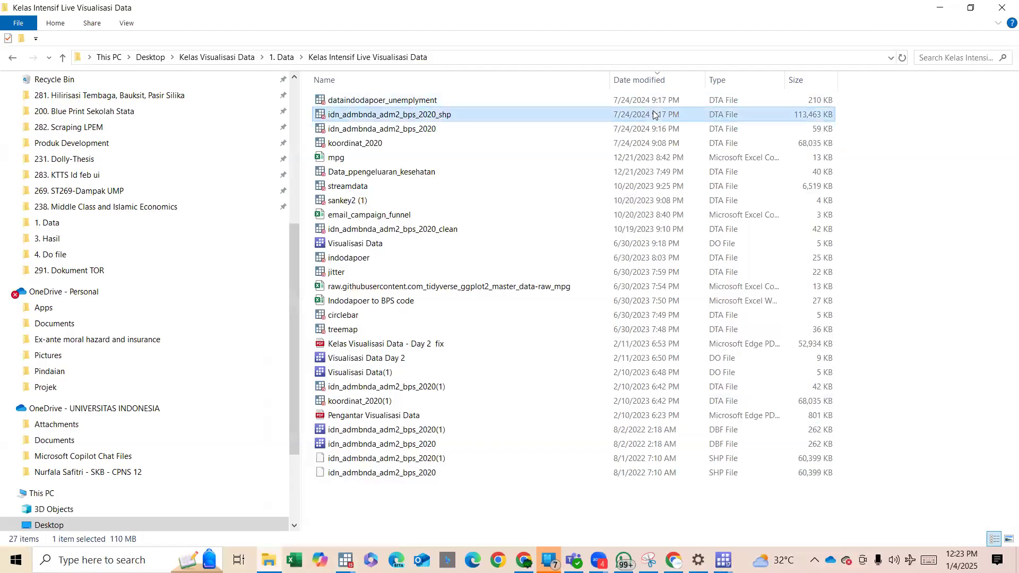
pyautogui.click(435, 115)
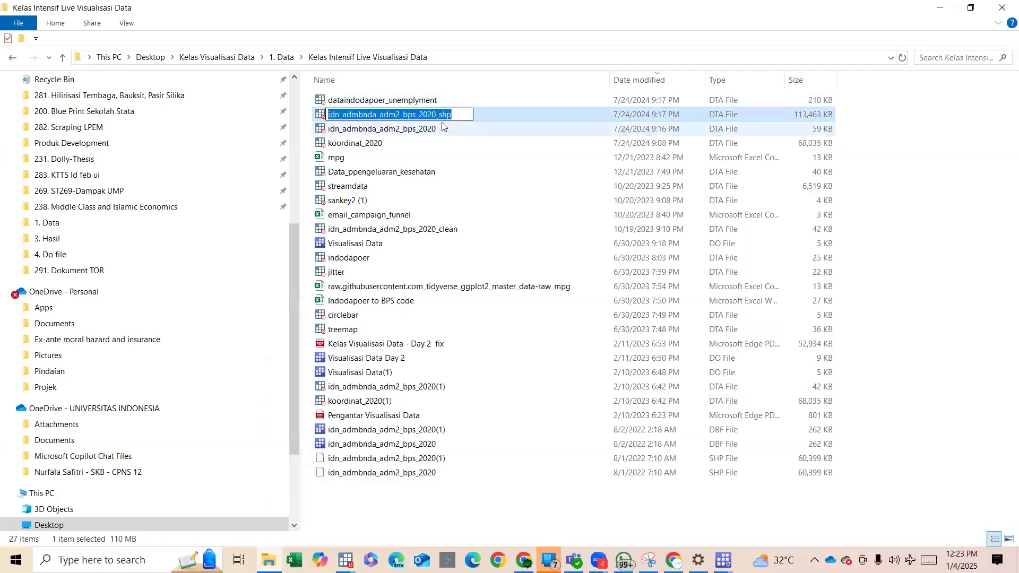
pyautogui.click(442, 123)
pyautogui.click(442, 128)
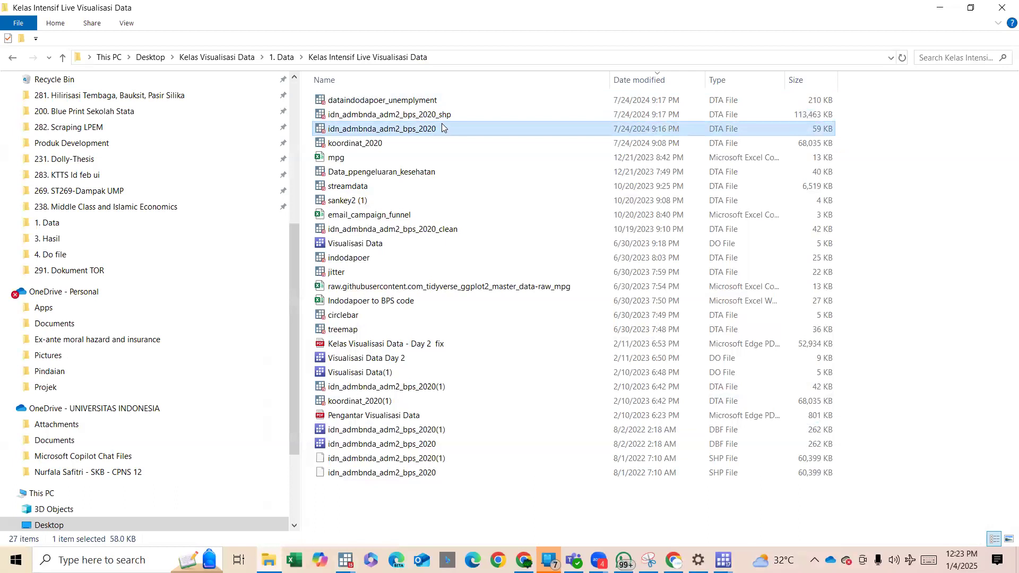
# Return to Stata/IC 15.0 and run use "$data\idn_admbnda_adm2_bps_2020.dta", clear from the Day 1 do-file.
pyautogui.click(940, 7)
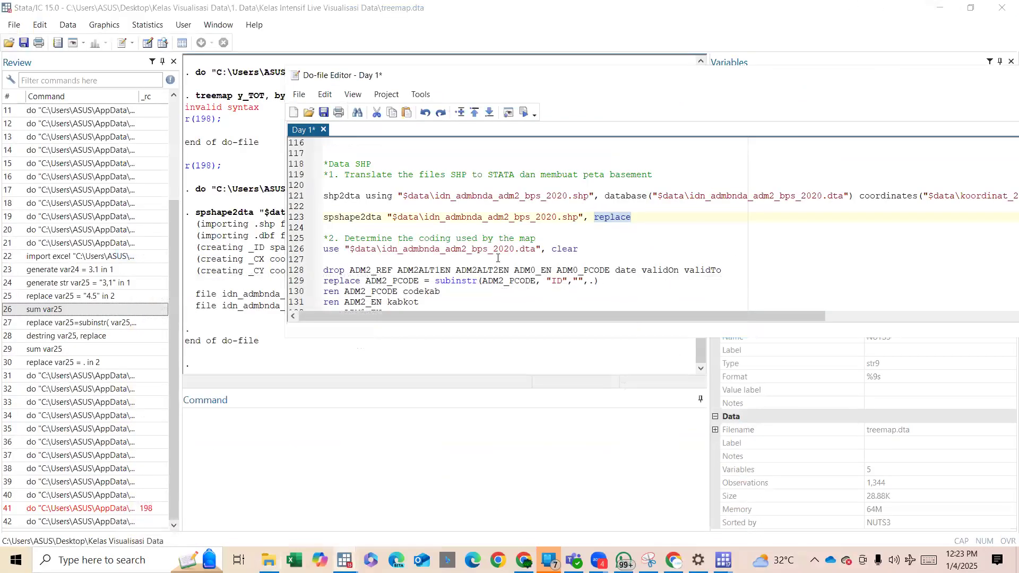
pyautogui.moveTo(478, 249); pyautogui.dragTo(526, 250)
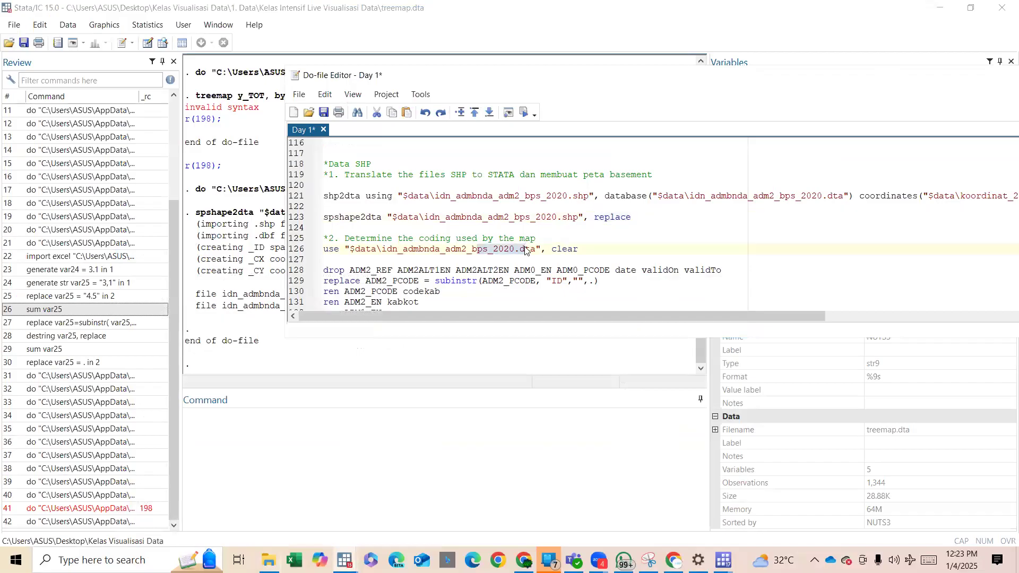
pyautogui.hotkey('ctrl', 'd')
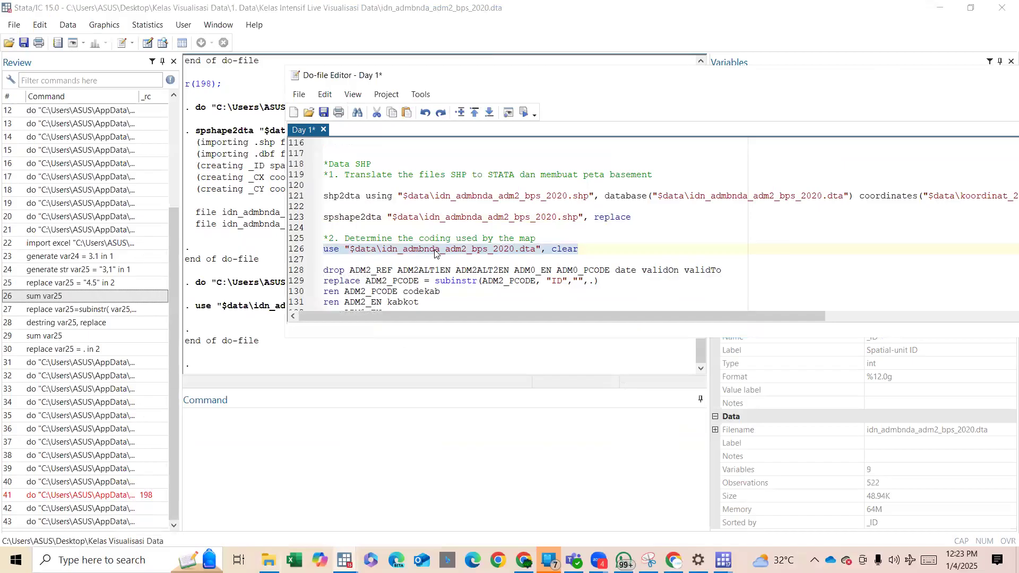
# Try to run do-file lines 128–133, which drop the extra ADM2 and ADM0 variables, clean ADM2_PCODE and rename the region variables.
pyautogui.moveTo(323, 270); pyautogui.dragTo(463, 288)
pyautogui.scroll(-1, 472, 291)
pyautogui.hotkey('ctrl', 'd')
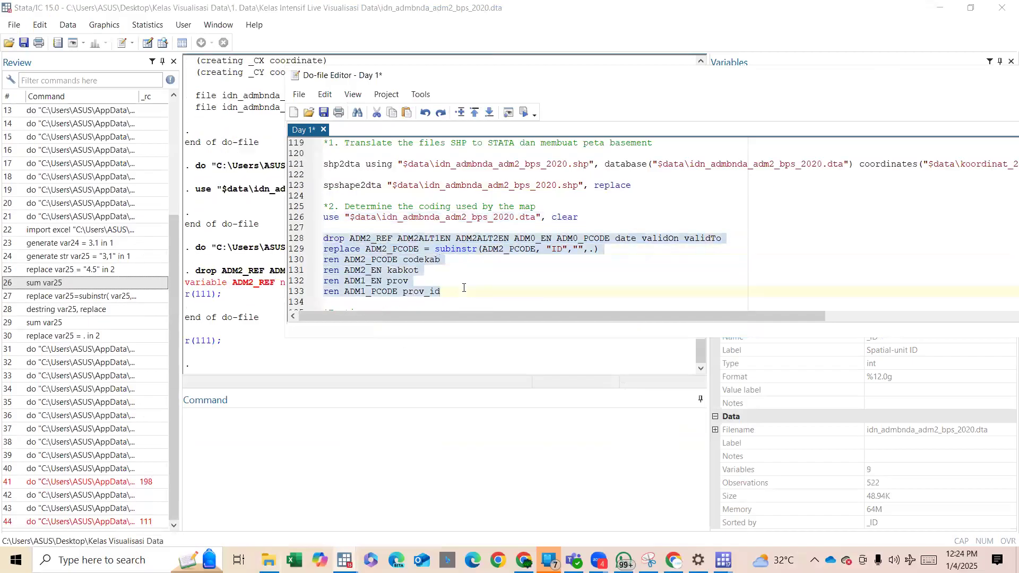
pyautogui.scroll(-4, 463, 287)
pyautogui.scroll(2, 452, 242)
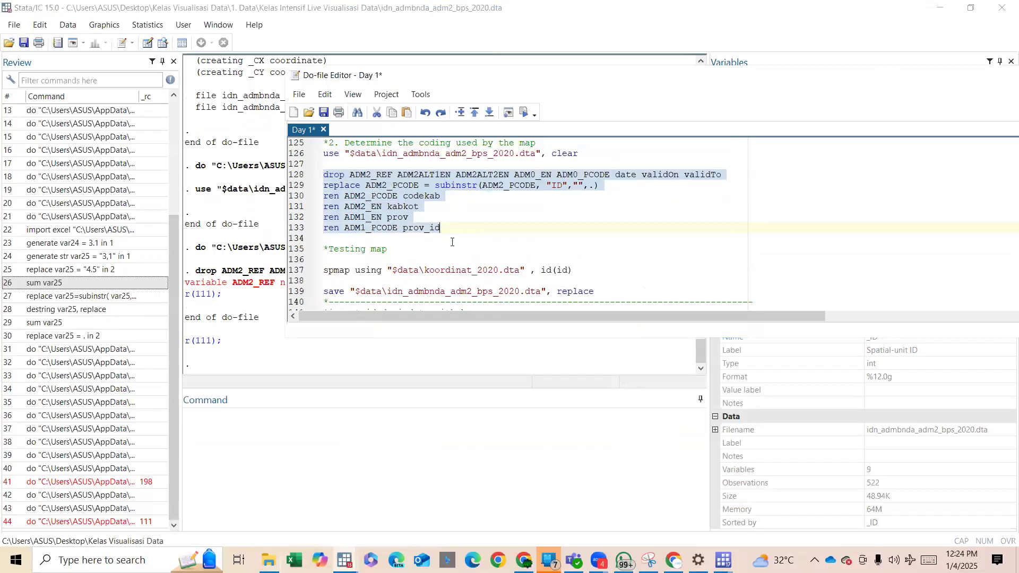
# Move the do-file editor off the results and try rerunning lines 126–133, from the use command through the prov_id rename.
pyautogui.moveTo(381, 80); pyautogui.dragTo(382, 82)
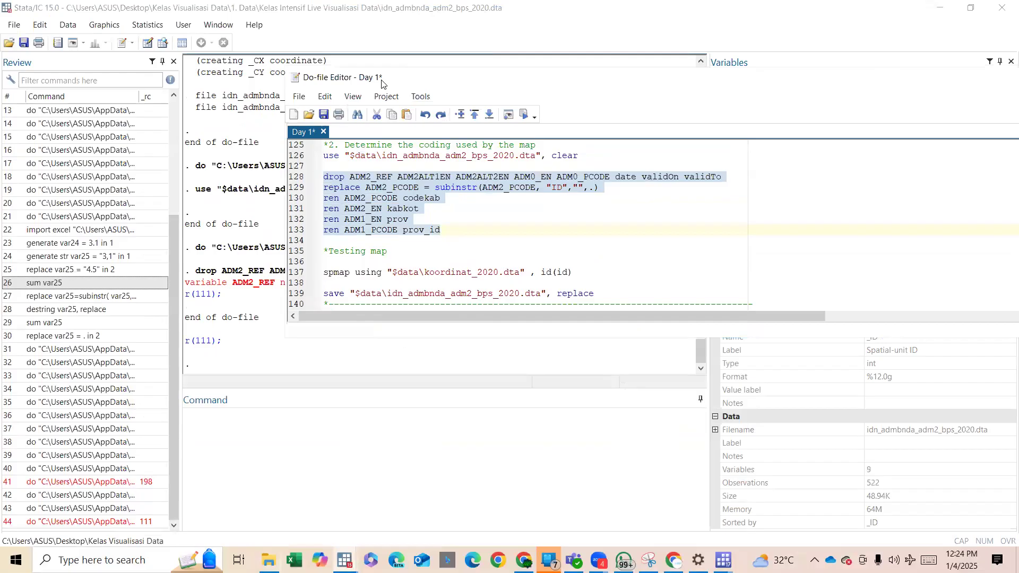
pyautogui.moveTo(381, 80); pyautogui.dragTo(703, 156)
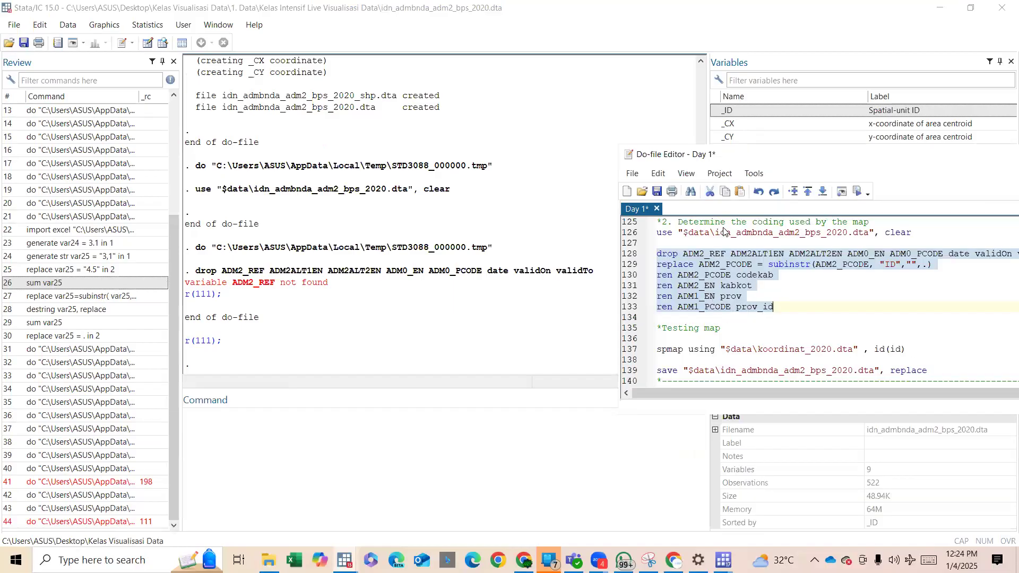
pyautogui.moveTo(715, 232); pyautogui.dragTo(798, 316)
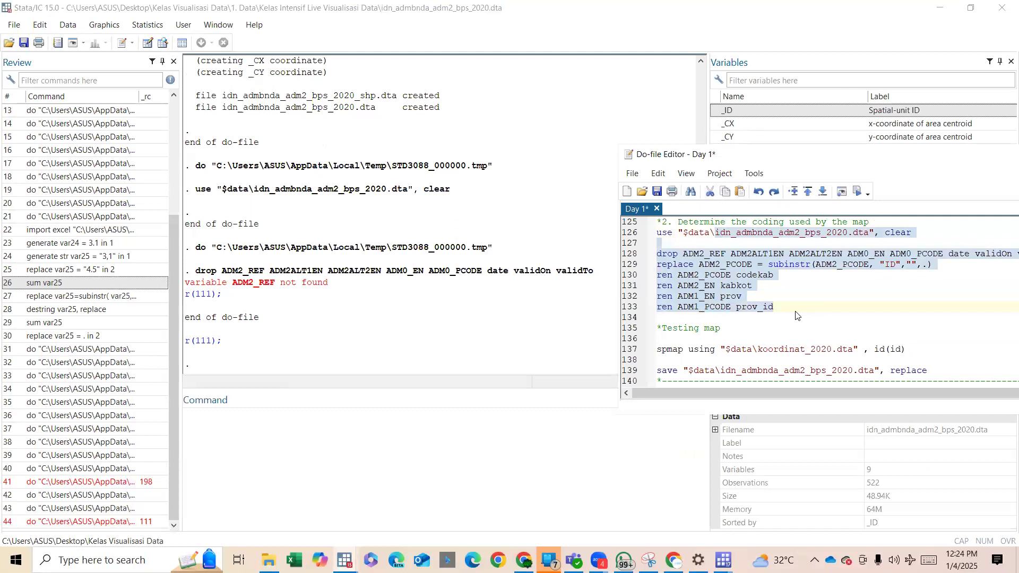
pyautogui.hotkey('ctrl', 'd')
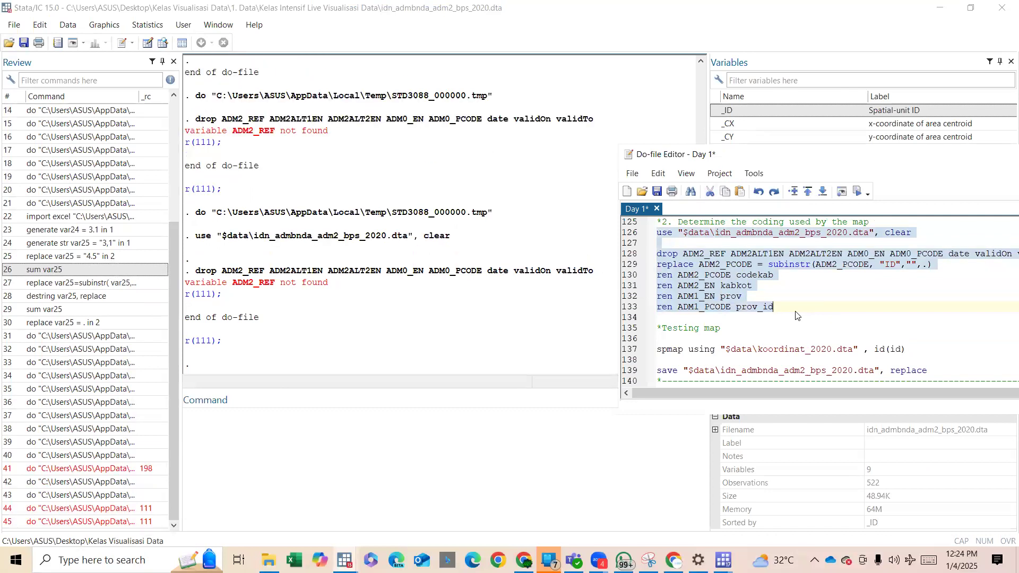
# Check the loaded dataset's variable list and the earlier command results in the main Stata window.
pyautogui.click(752, 254)
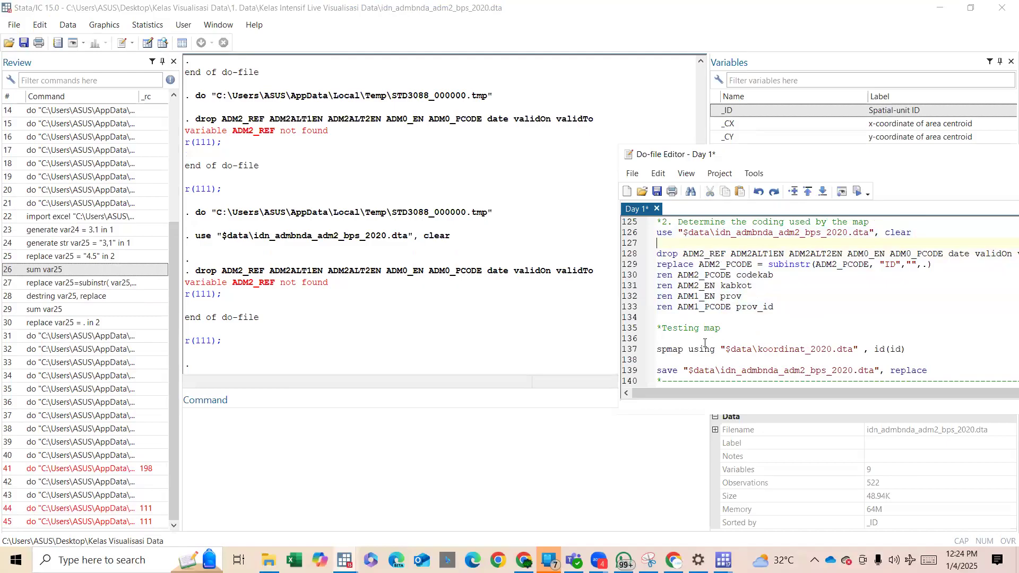
pyautogui.click(490, 409)
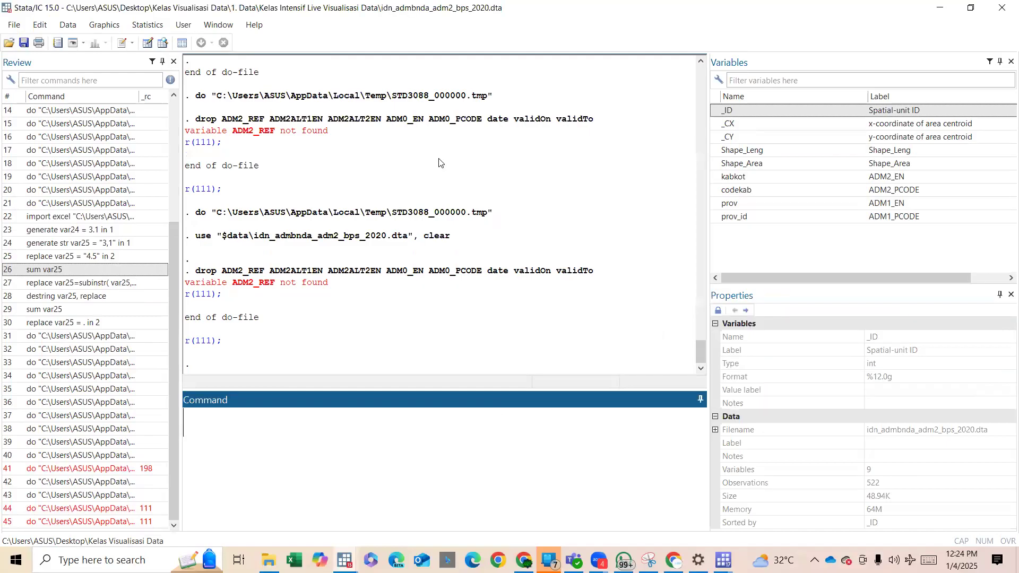
pyautogui.scroll(4, 439, 161)
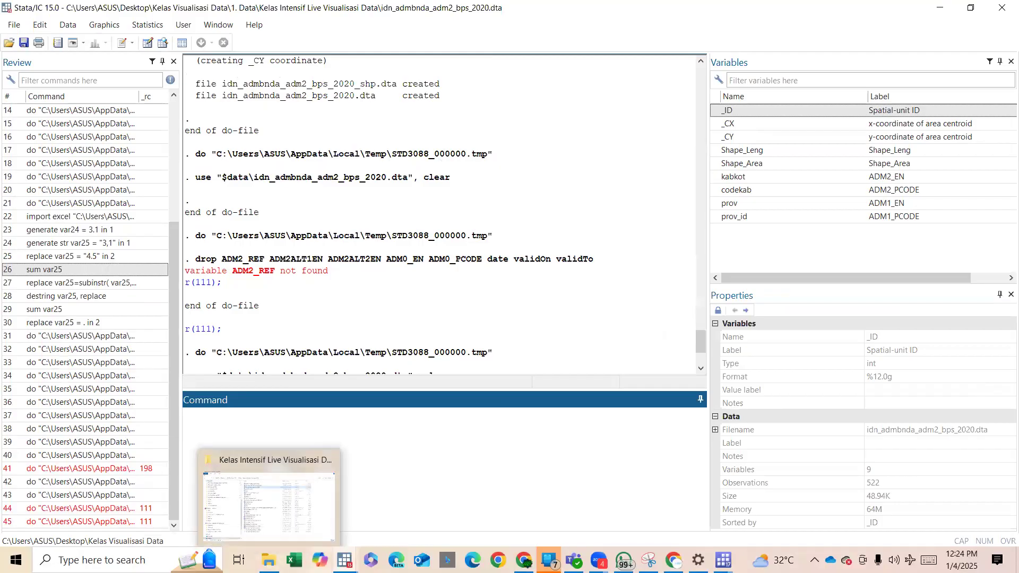
# Return to the Day 1 do-file and rerun spshape2dta "$data\idn_admbnda_adm2_bps_2020.shp", replace.
pyautogui.moveTo(345, 560)
pyautogui.click(334, 504)
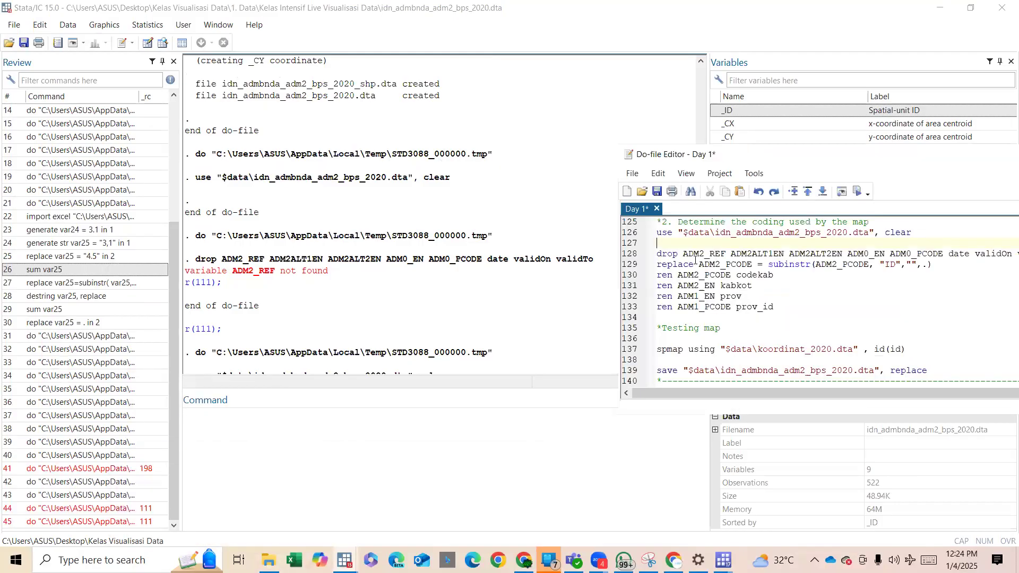
pyautogui.scroll(1, 685, 239)
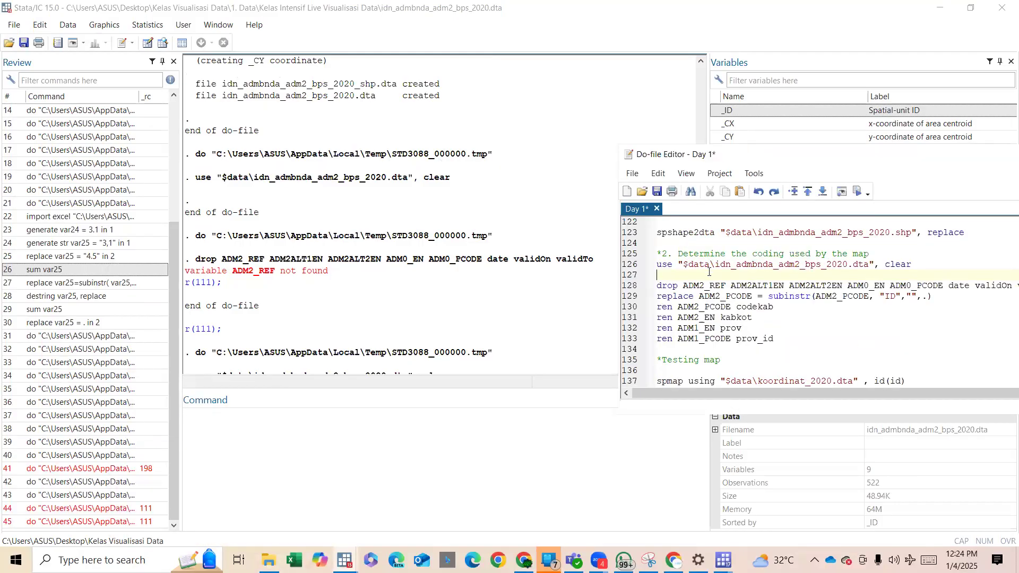
pyautogui.keyDown('shift'); pyautogui.click(679, 244); pyautogui.keyUp('shift')
pyautogui.moveTo(669, 233); pyautogui.dragTo(700, 234)
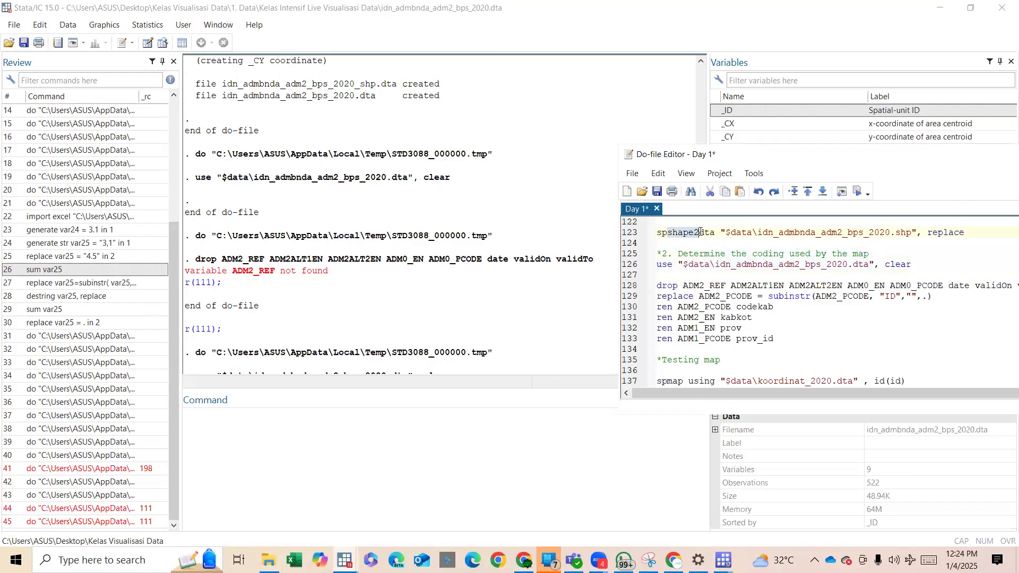
pyautogui.hotkey('ctrl', 'd')
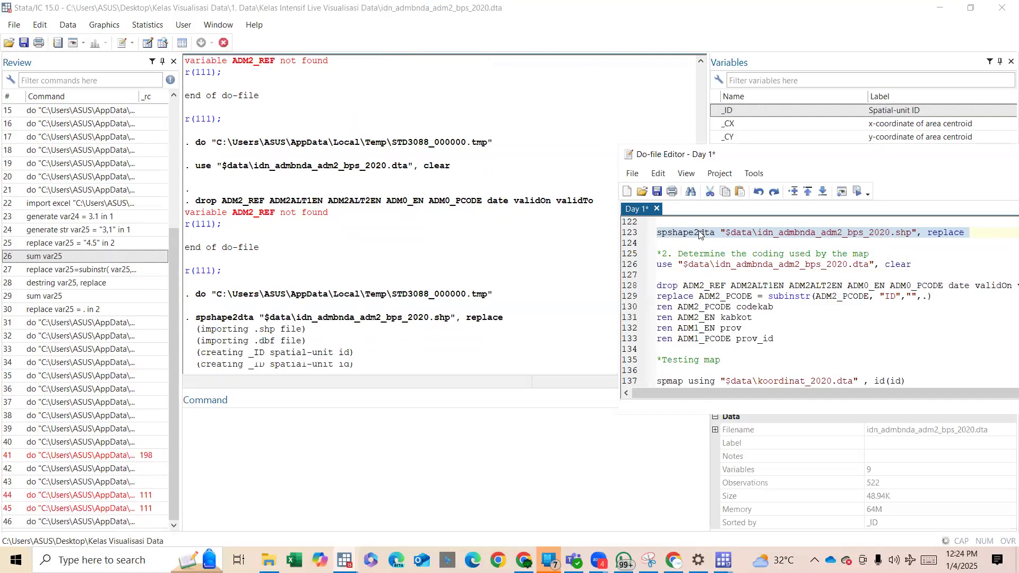
# In File Explorer, go to the parent Kelas Visualisasi Data folder and open the converted idn_admbnda_adm2_bps_2020 DTA file in Stata.
pyautogui.click(269, 560)
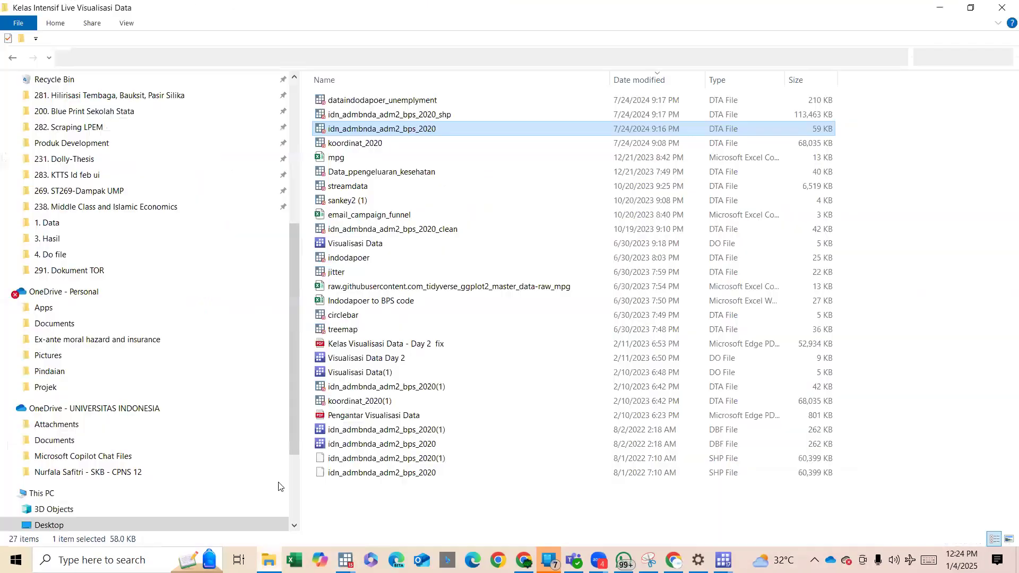
pyautogui.click(280, 57)
pyautogui.click(217, 57)
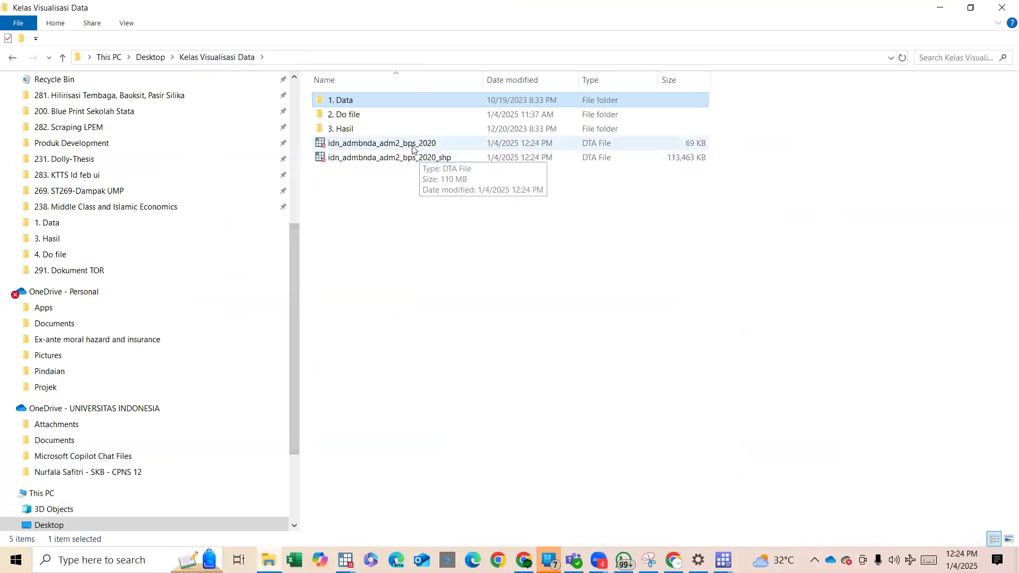
pyautogui.click(412, 146)
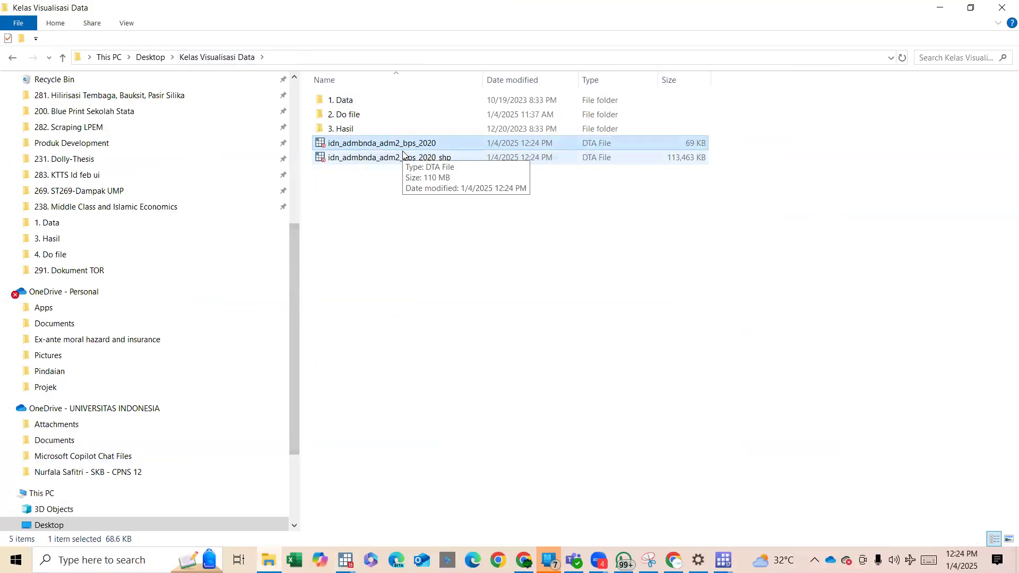
pyautogui.doubleClick(412, 149)
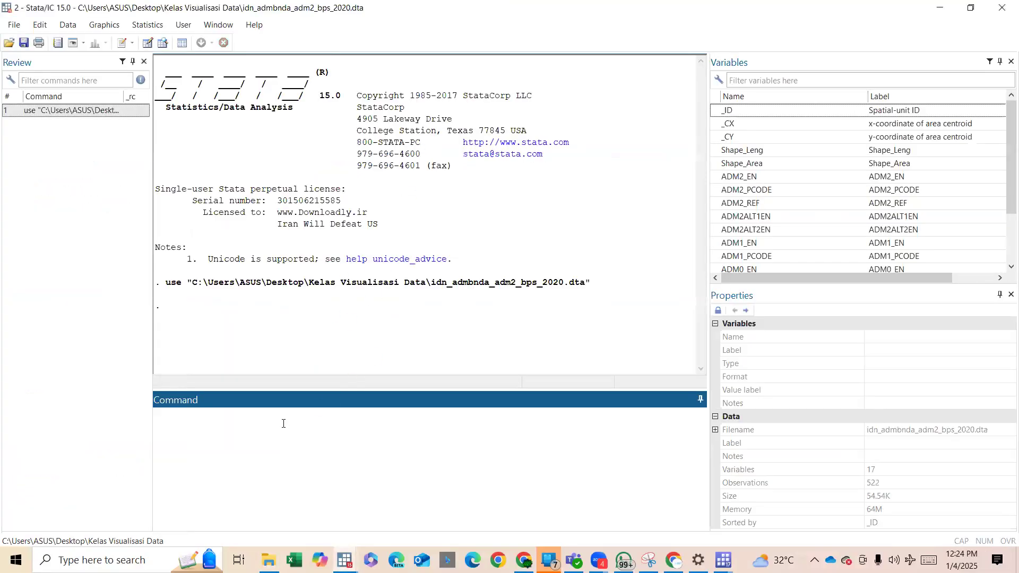
# Run the grmap command on the opened idn_admbnda_adm2_bps_2020 dataset to draw the base map.
pyautogui.write('gr,')
pyautogui.write('map')
pyautogui.press('Return')
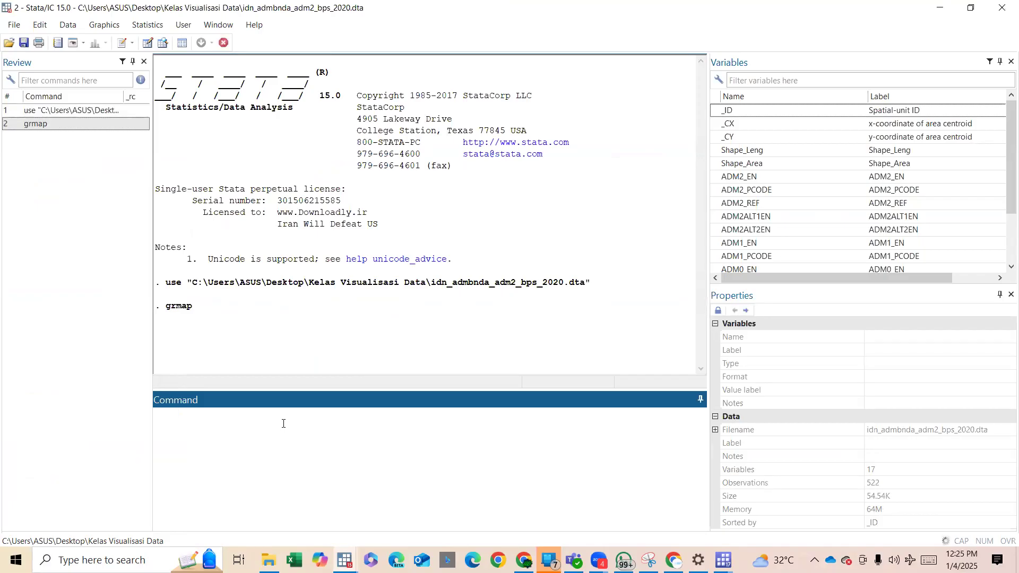
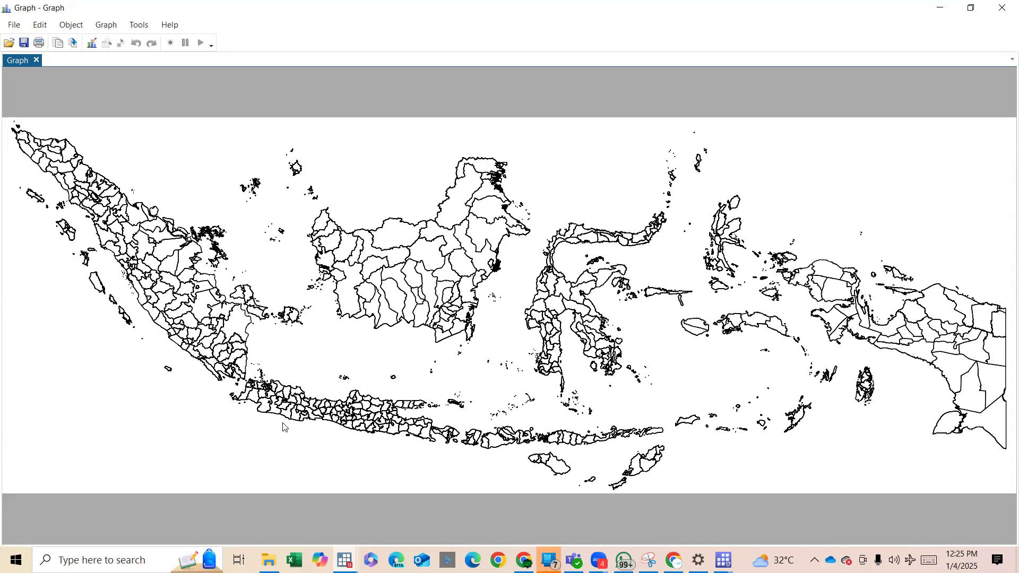
# Dismiss the national map graph, close the second Stata window, and go to the Desktop folder in File Explorer.
pyautogui.click(940, 7)
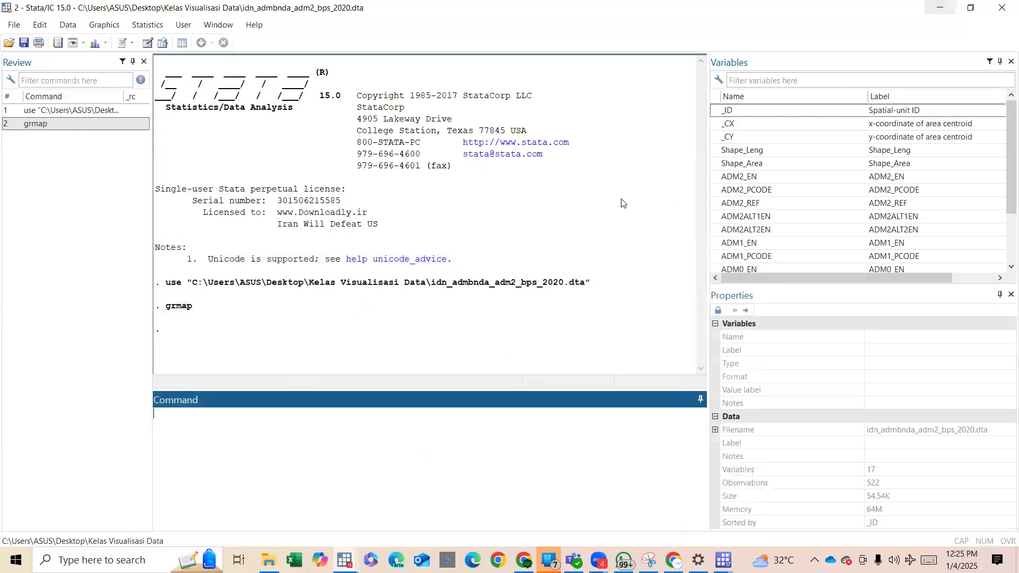
pyautogui.click(1002, 8)
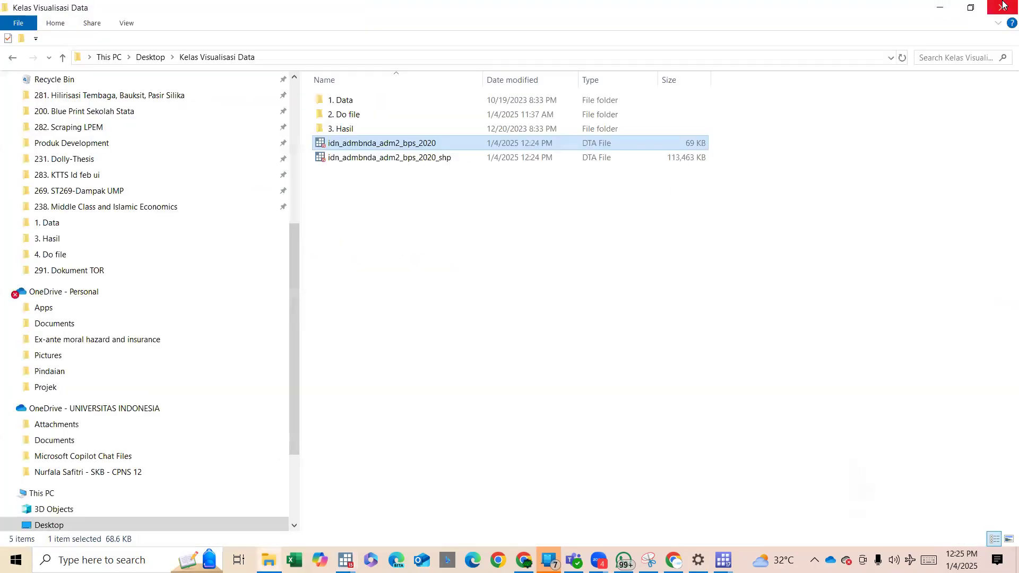
pyautogui.scroll(-1, 173, 148)
pyautogui.scroll(4, 175, 148)
pyautogui.scroll(-1, 173, 148)
pyautogui.scroll(3, 173, 148)
pyautogui.scroll(-2, 87, 102)
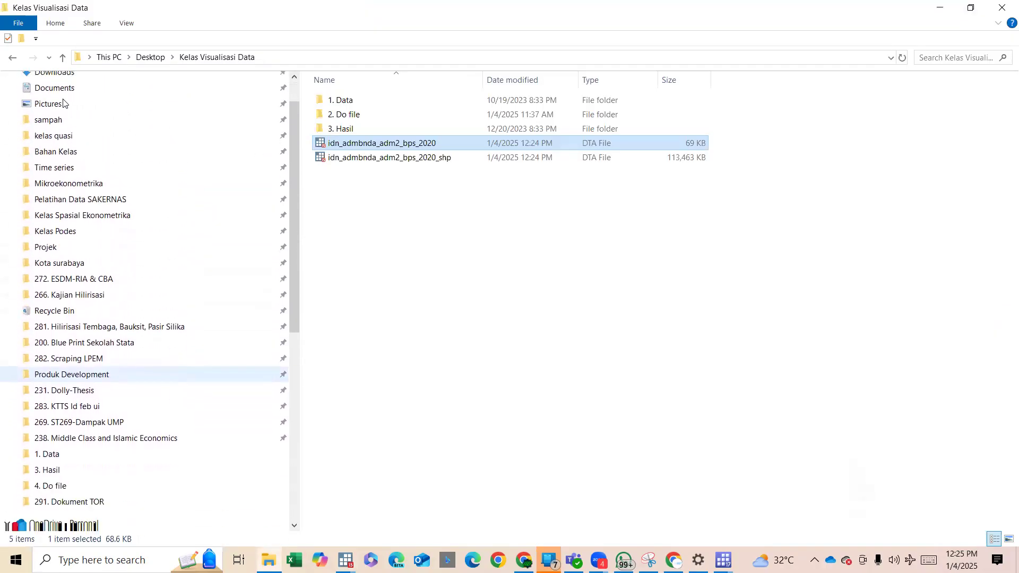
pyautogui.scroll(3, 64, 104)
pyautogui.click(47, 107)
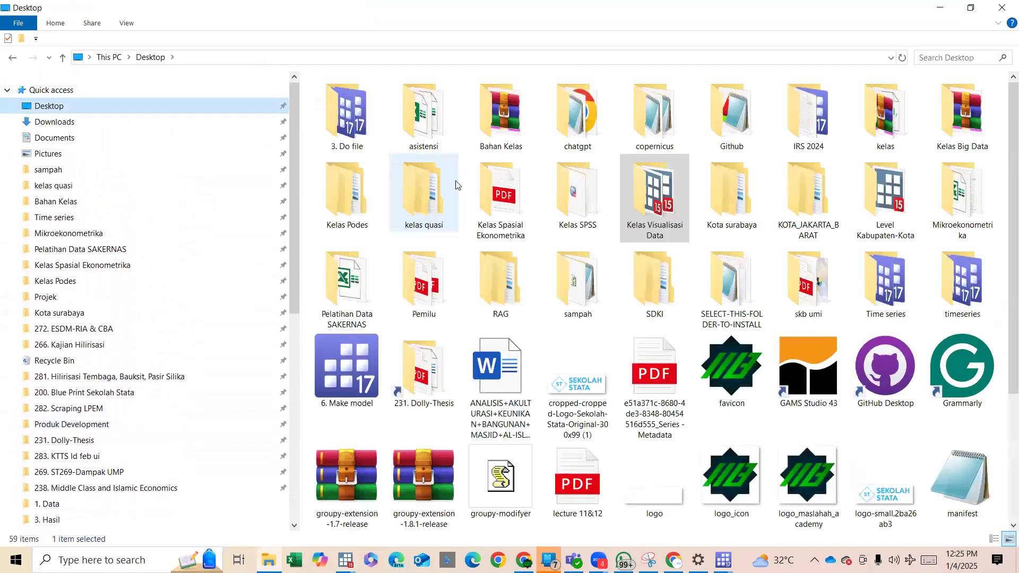
# Open the KOTA_JAKARTA_BARAT folder on the Desktop and the folder of the same name inside it.
pyautogui.scroll(-2, 519, 233)
pyautogui.scroll(2, 535, 283)
pyautogui.scroll(1, 533, 278)
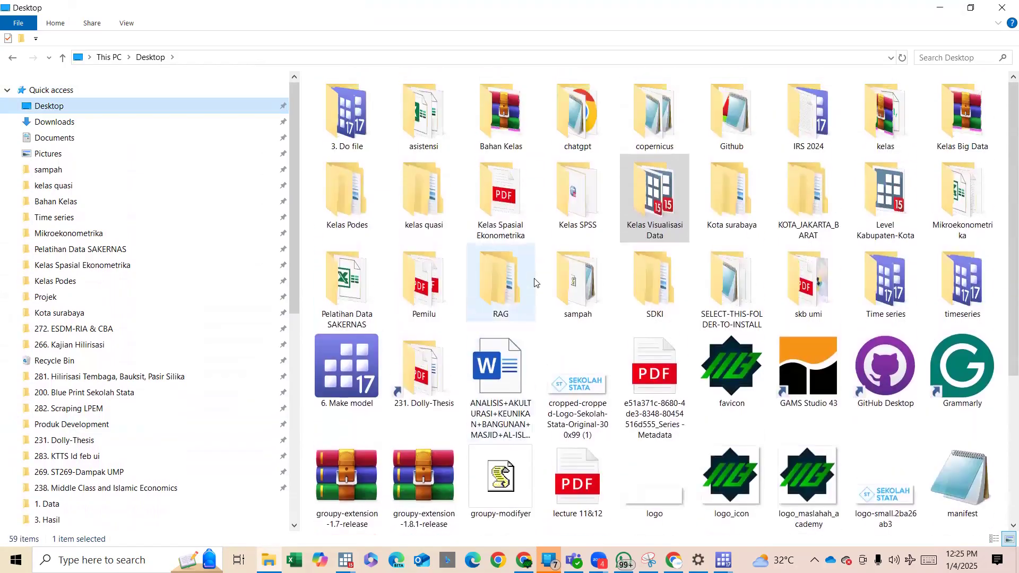
pyautogui.doubleClick(812, 215)
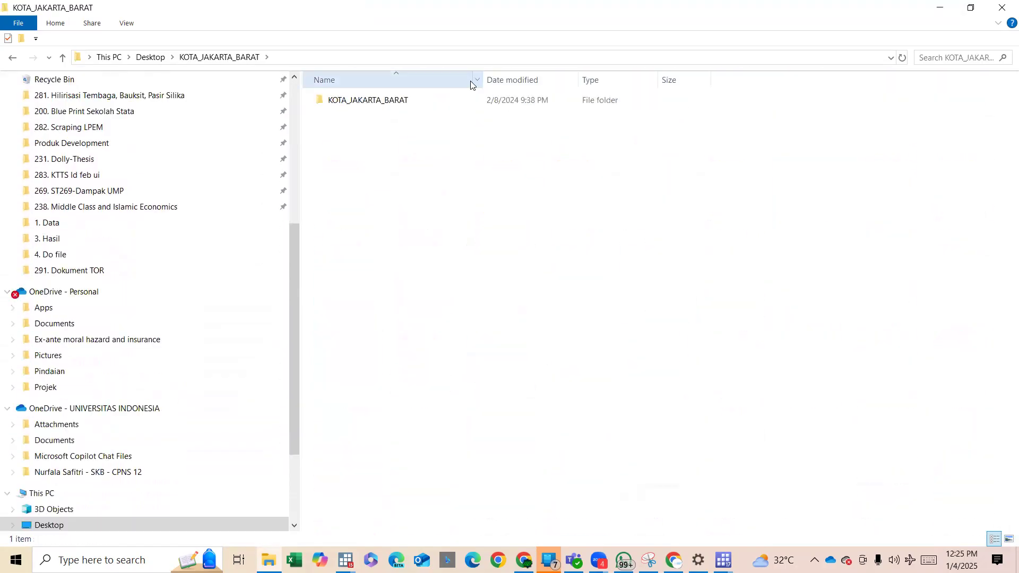
pyautogui.doubleClick(437, 100)
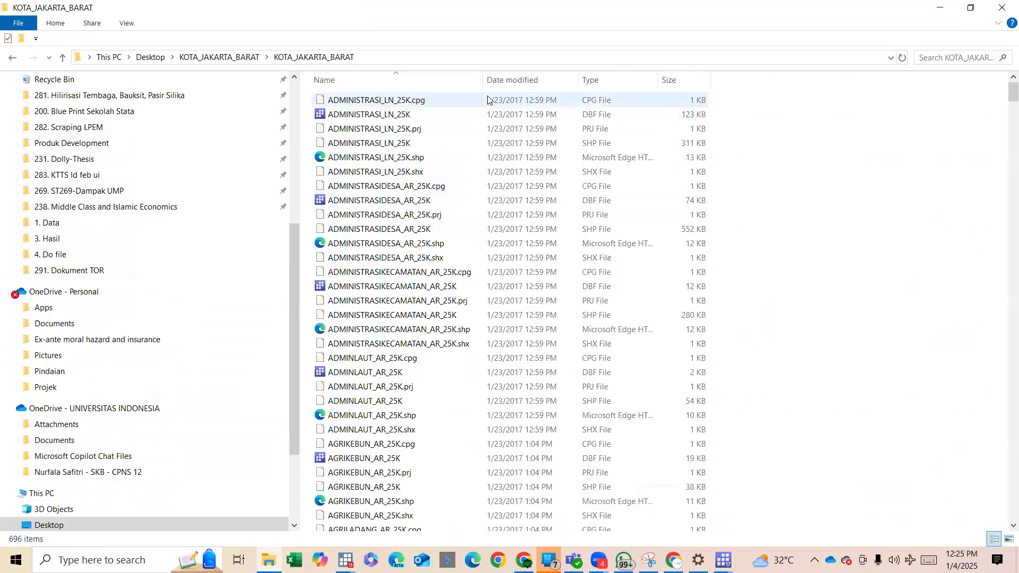
# Find the ADMINISTRASIDESA_AR_25K SHP file in the folder and copy its file name.
pyautogui.click(457, 80)
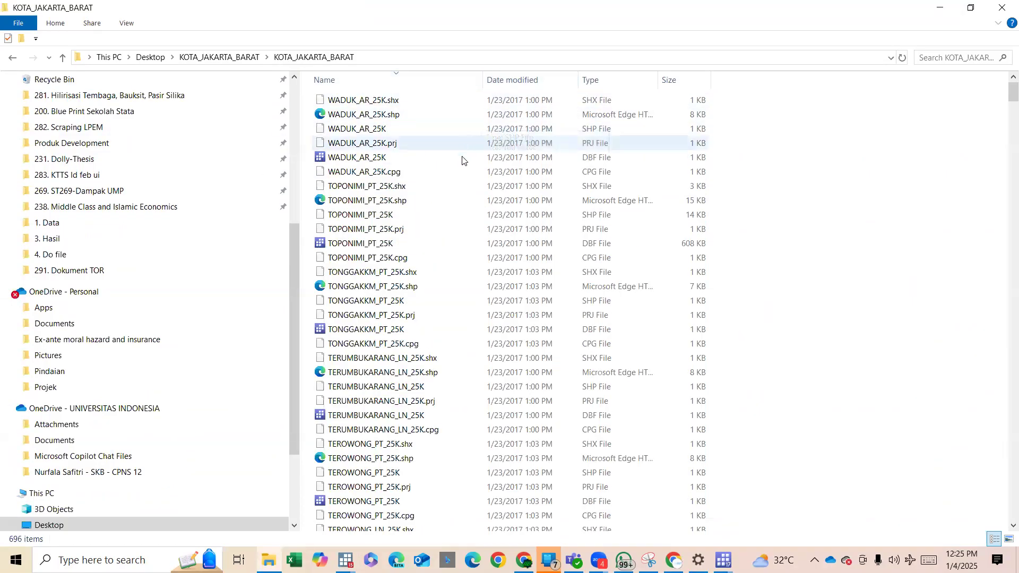
pyautogui.click(436, 82)
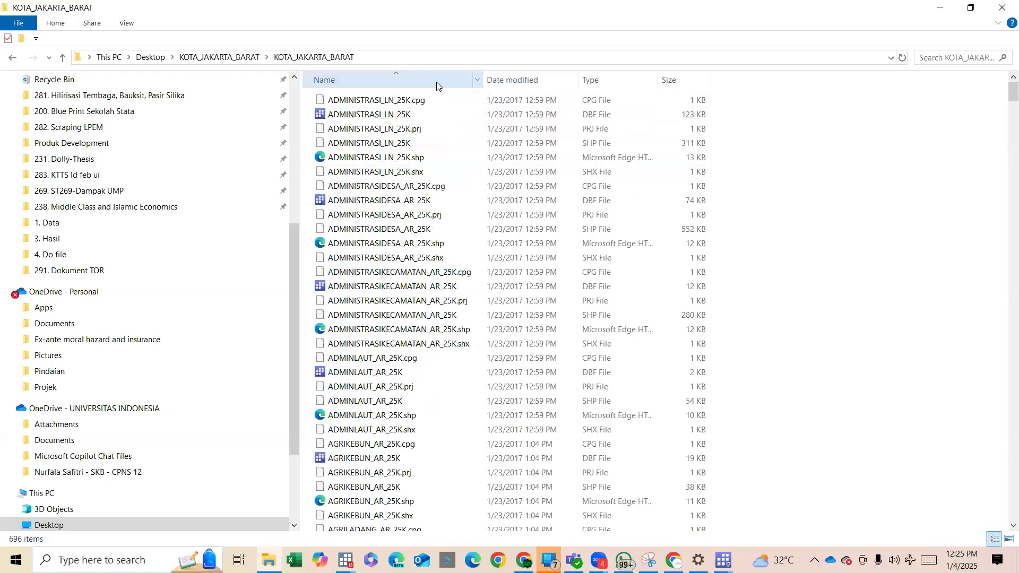
pyautogui.click(414, 159)
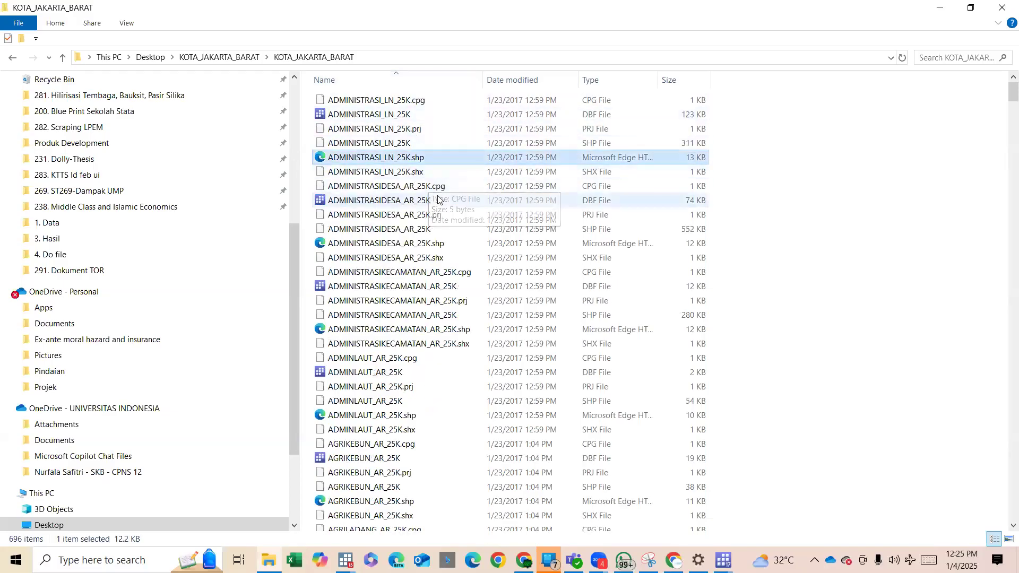
pyautogui.click(547, 233)
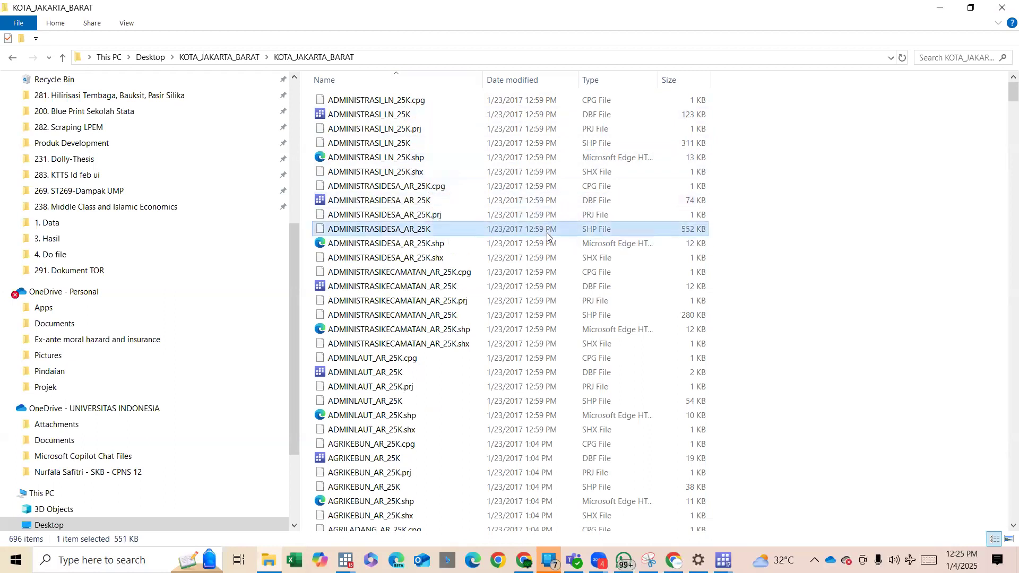
pyautogui.press('F2')
pyautogui.hotkey('ctrl', 'c')
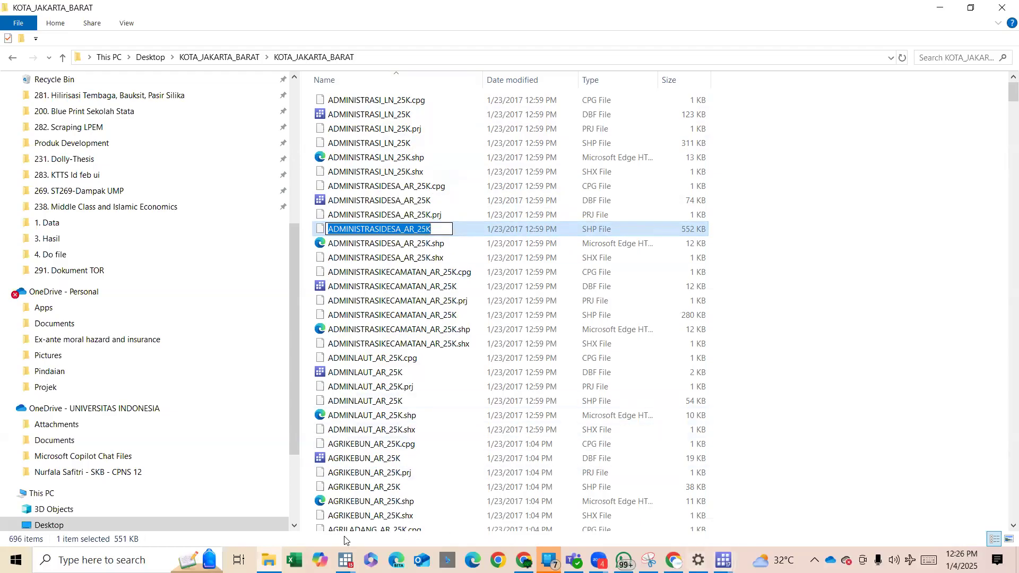
# In the main Stata window, try to run spshape2dta "ADMINISTRASIDESA_AR_25K.shp", replace using the copied file name.
pyautogui.click(345, 560)
pyautogui.click(180, 478)
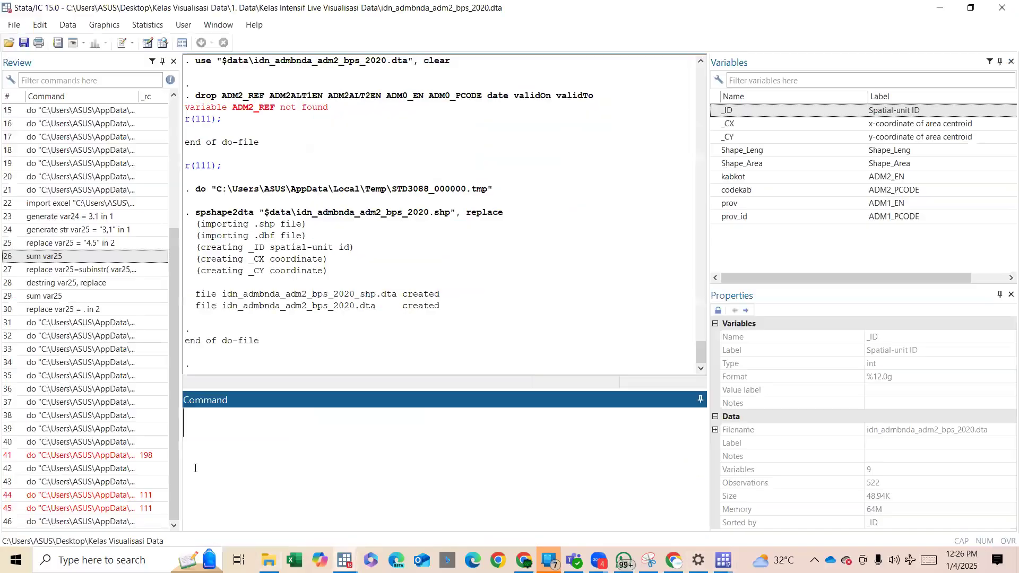
pyautogui.write('spshape')
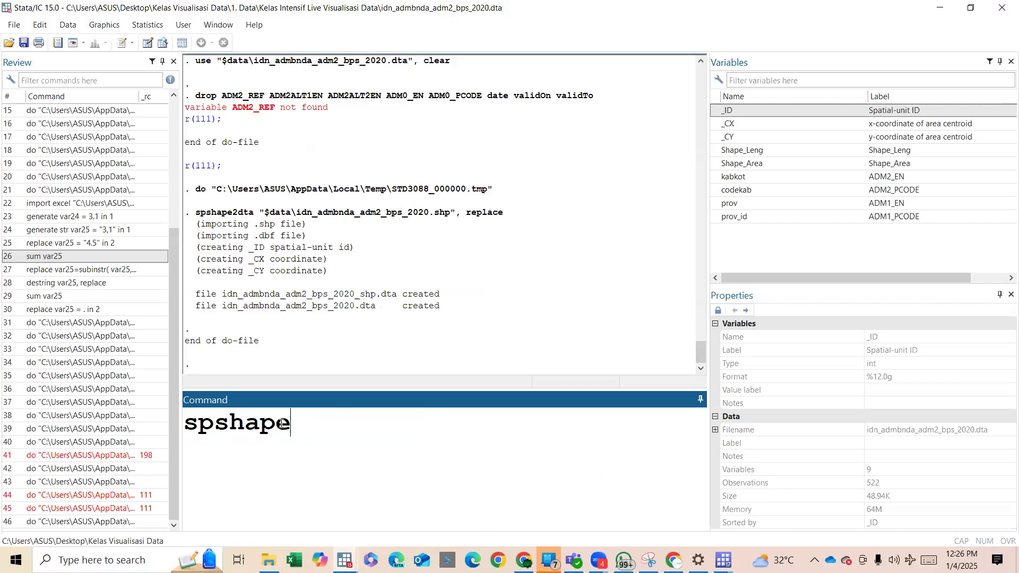
pyautogui.write('2sta')
pyautogui.press('BackSpace')
pyautogui.press('BackSpace')
pyautogui.press('BackSpace')
pyautogui.write('dta "')
pyautogui.hotkey('ctrl', 'v')
pyautogui.write('"')
pyautogui.press('Left')
pyautogui.write('.shp')
pyautogui.press('Right')
pyautogui.write(', replace')
pyautogui.press('Return')
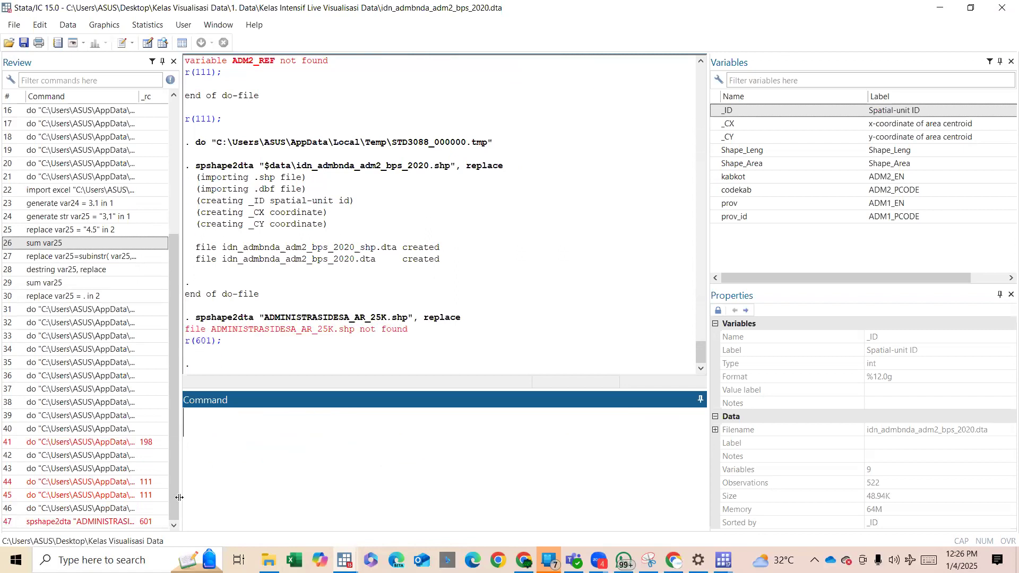
# Recall the spshape2dta command, insert the path C:\Users\ASUS\Desktop\KOTA_JAKARTA_BARAT\KOTA_JAKARTA_BARAT\ before the ADMINISTRASIDESA_AR_25K.shp file name, and rerun it.
pyautogui.click(147, 523)
pyautogui.click(393, 416)
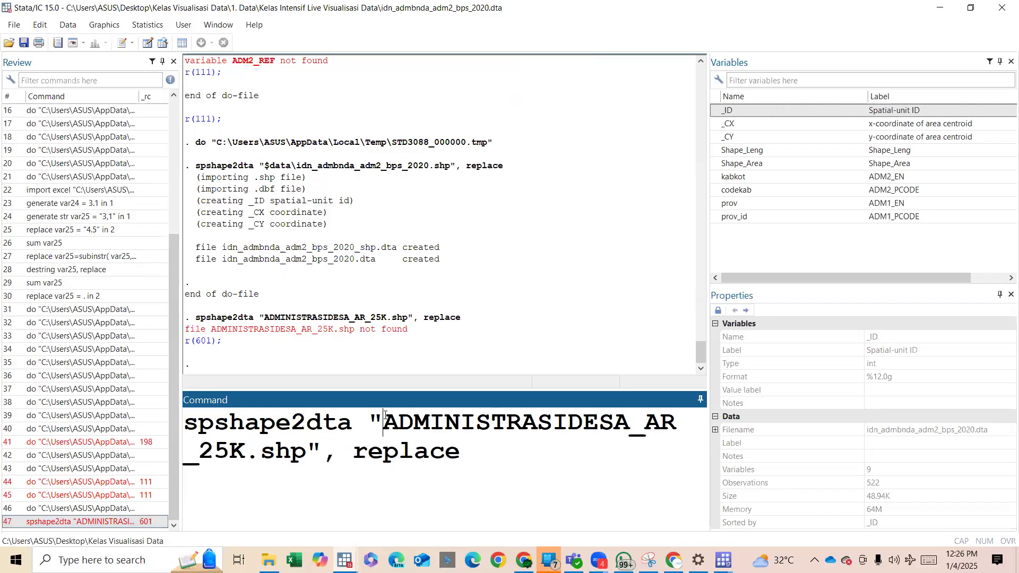
pyautogui.click(269, 560)
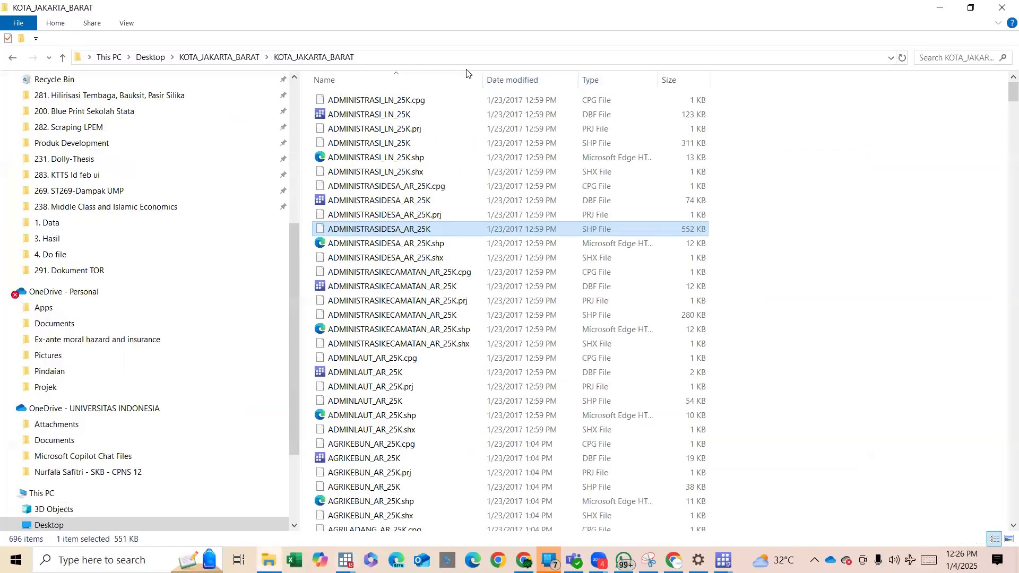
pyautogui.click(454, 55)
pyautogui.hotkey('ctrl', 'c')
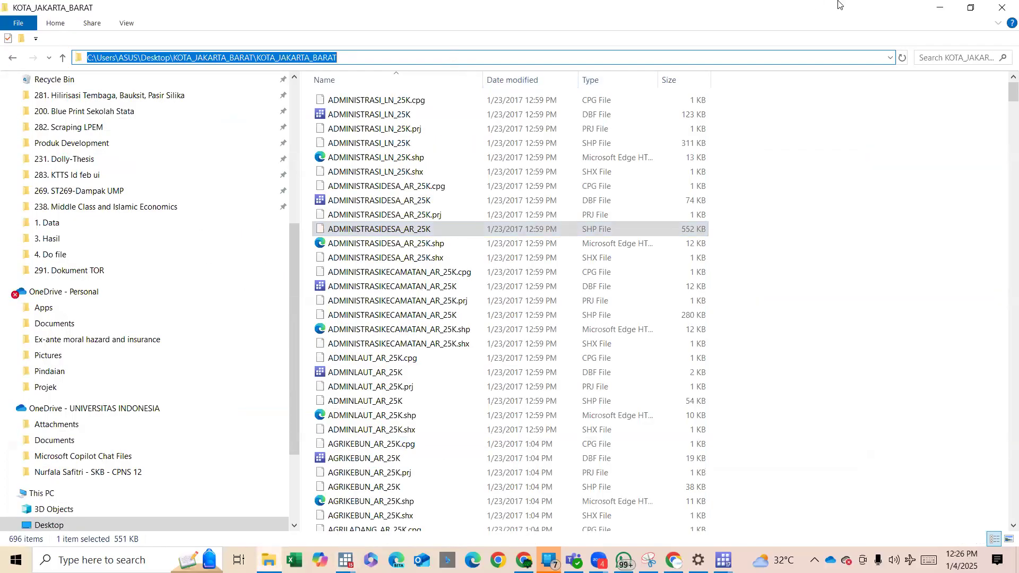
pyautogui.click(939, 7)
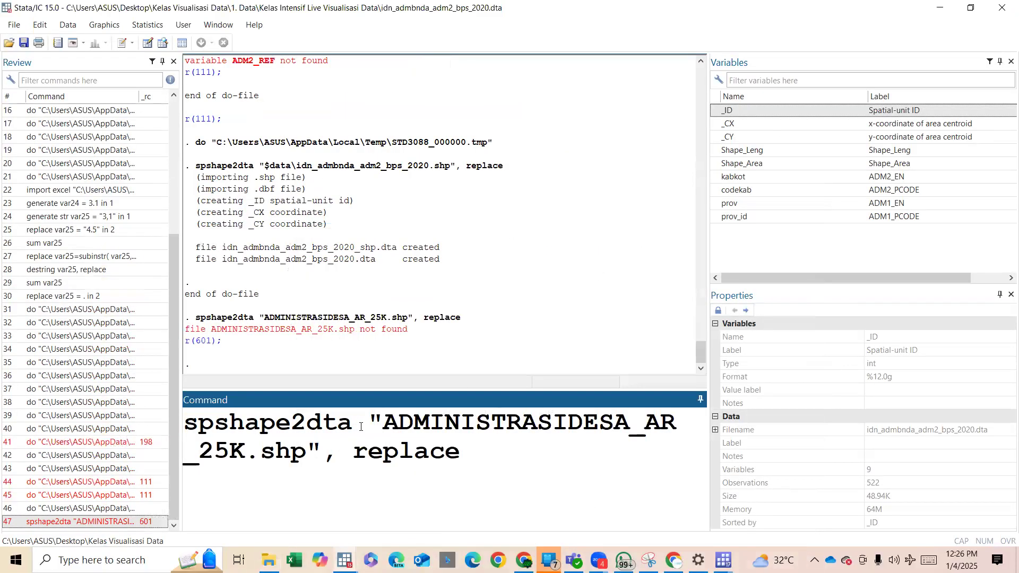
pyautogui.hotkey('ctrl', 'v')
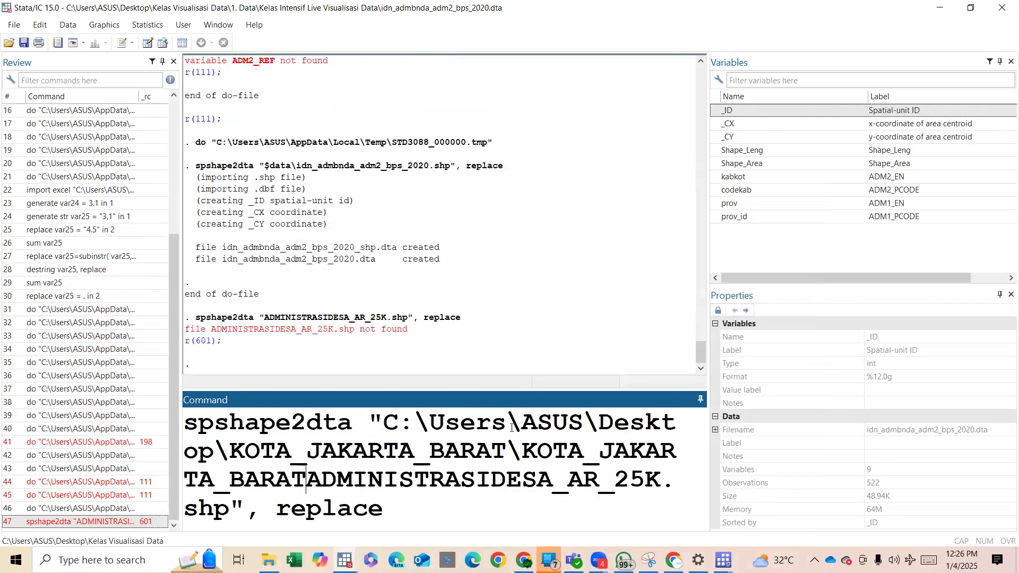
pyautogui.write('\\')
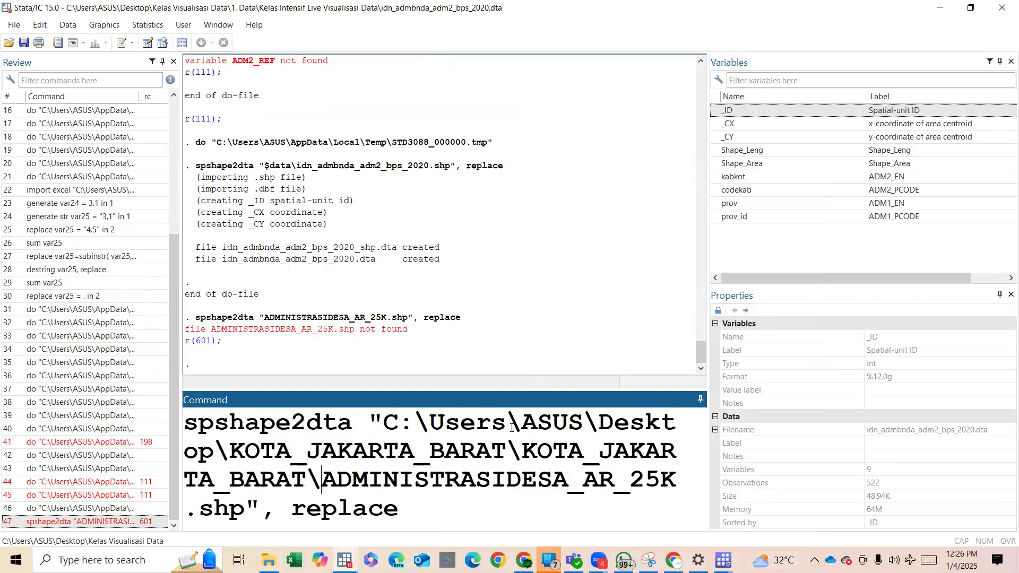
pyautogui.press('Return')
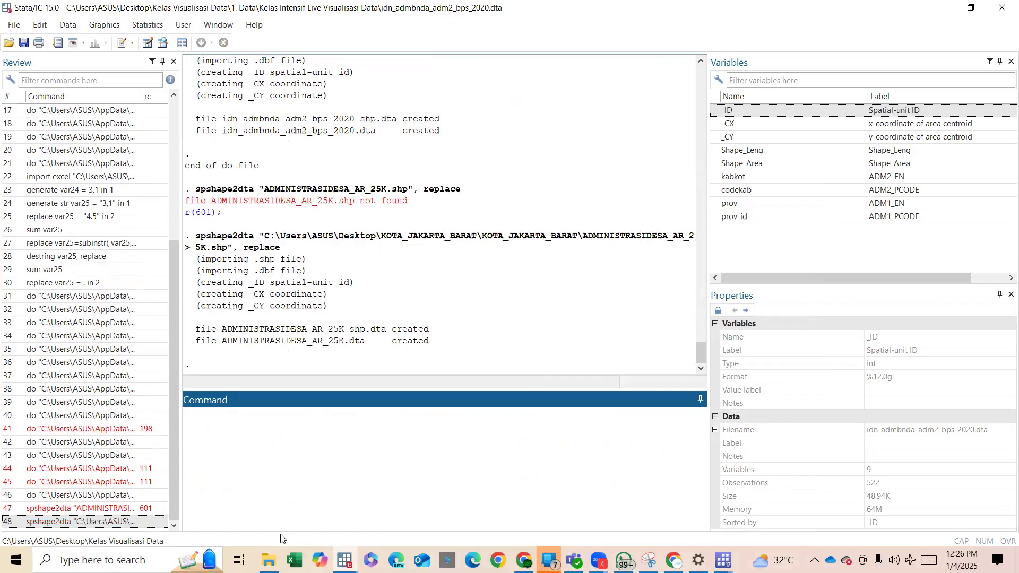
# In File Explorer, go back to the Kelas Visualisasi Data folder and open the converted ADMINISTRASIDESA_AR_25K DTA file in Stata.
pyautogui.click(269, 560)
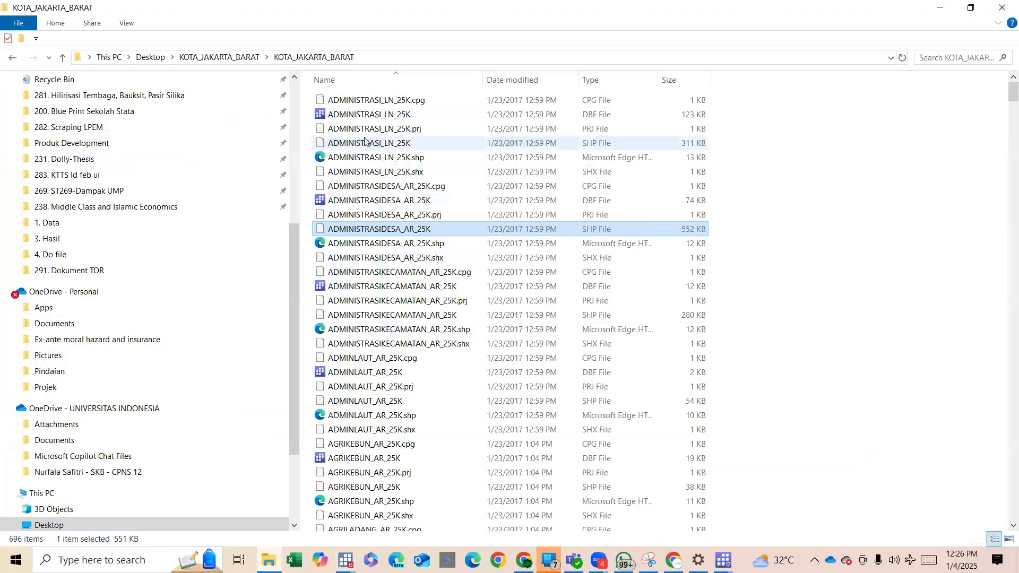
pyautogui.click(220, 56)
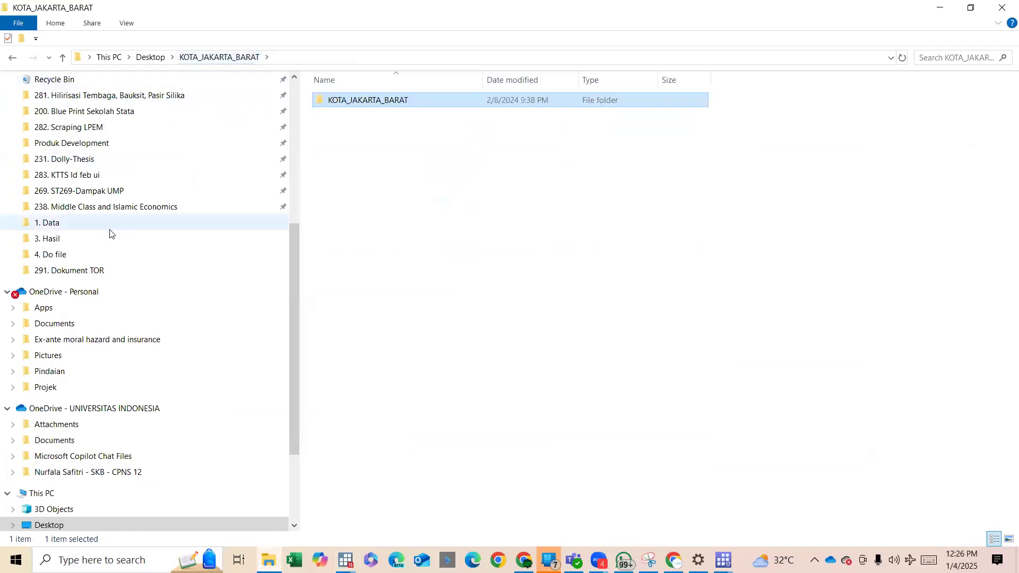
pyautogui.scroll(4, 141, 133)
pyautogui.click(134, 186)
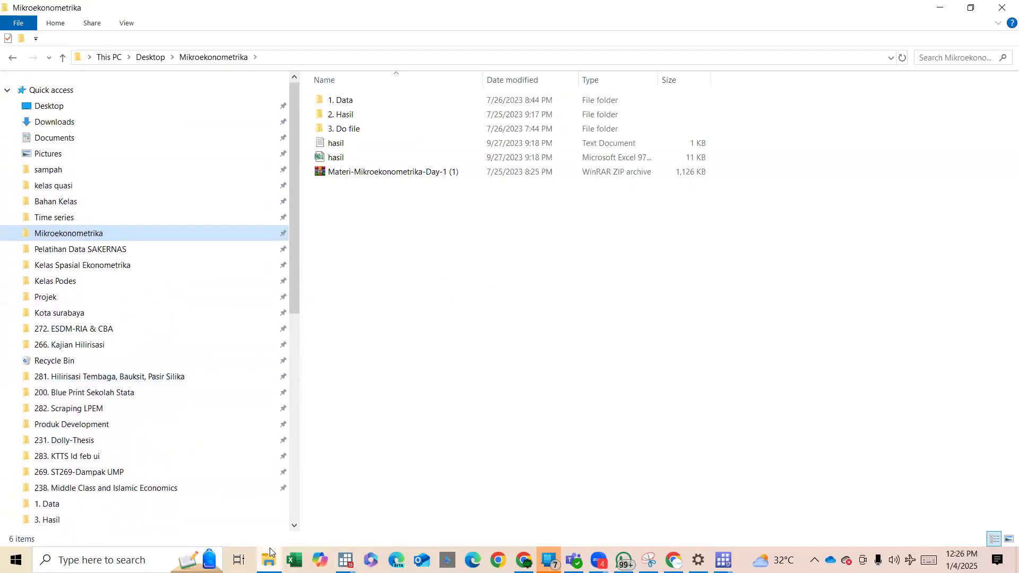
pyautogui.click(12, 57)
pyautogui.click(16, 63)
pyautogui.click(16, 63)
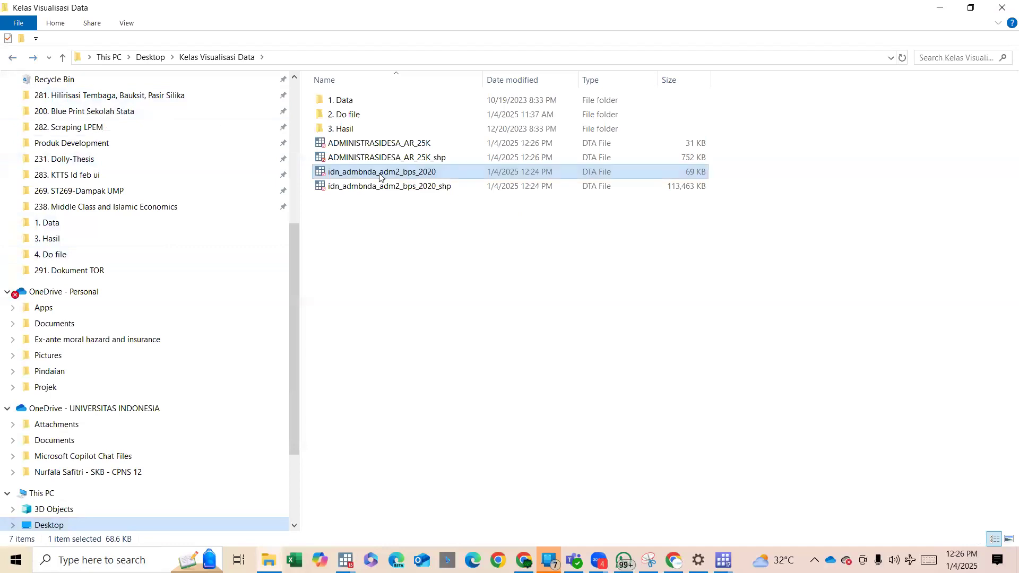
pyautogui.doubleClick(395, 142)
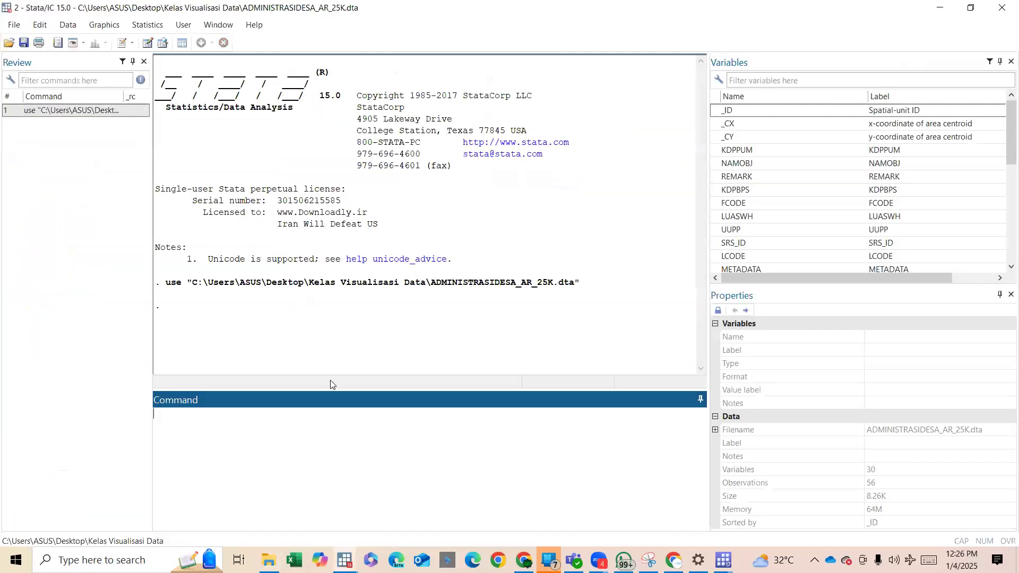
# Run grmap on the ADMINISTRASIDESA_AR_25K dataset and maximize the graph window showing the village map.
pyautogui.write('ga')
pyautogui.press('BackSpace')
pyautogui.write('rmap')
pyautogui.press('Return')
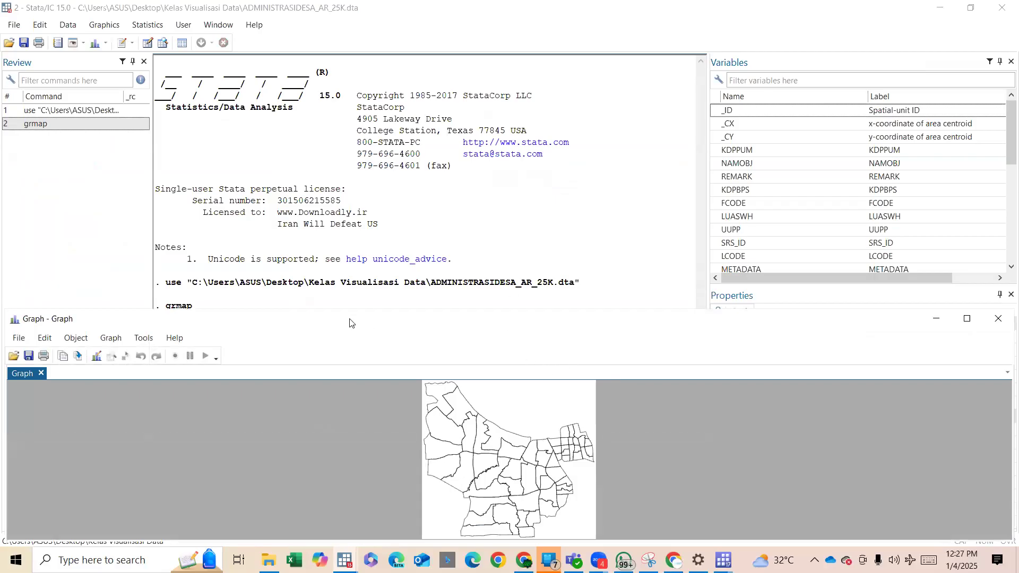
pyautogui.moveTo(335, 328); pyautogui.dragTo(441, 155)
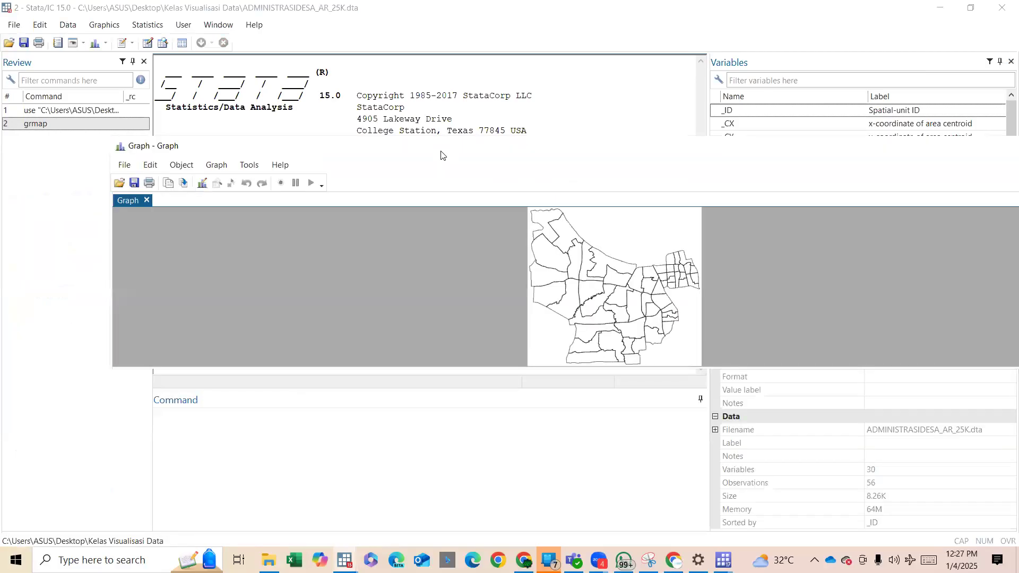
pyautogui.click(557, 447)
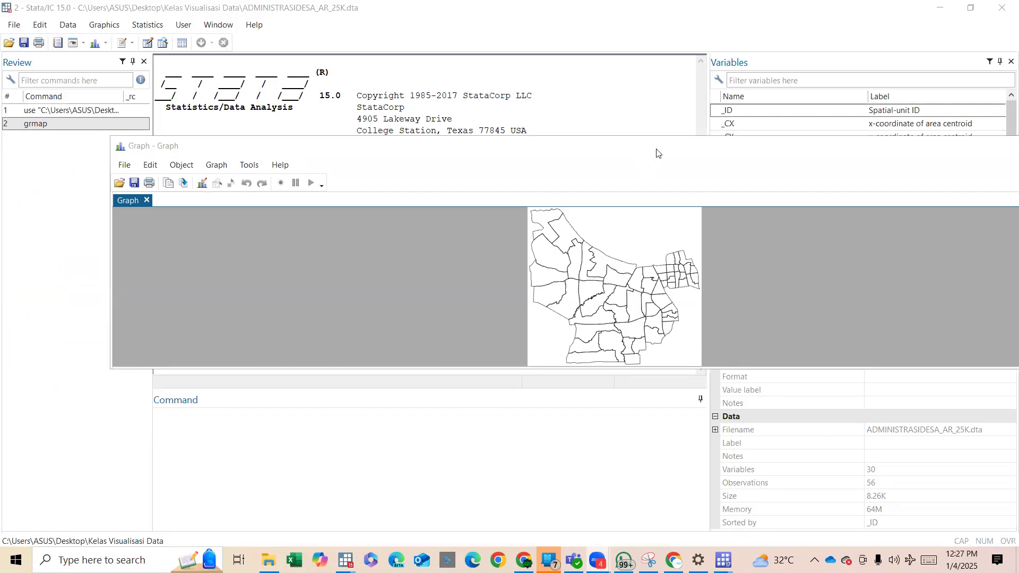
pyautogui.doubleClick(671, 146)
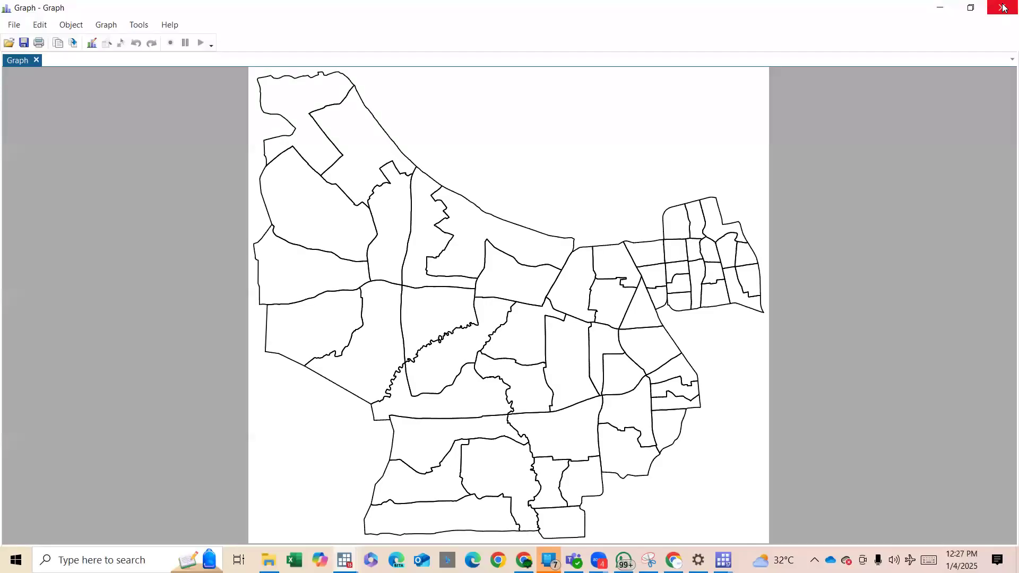
# Close the village map graph and its Stata window, and return to the Day 1 do-file in the Do-file Editor.
pyautogui.click(1003, 8)
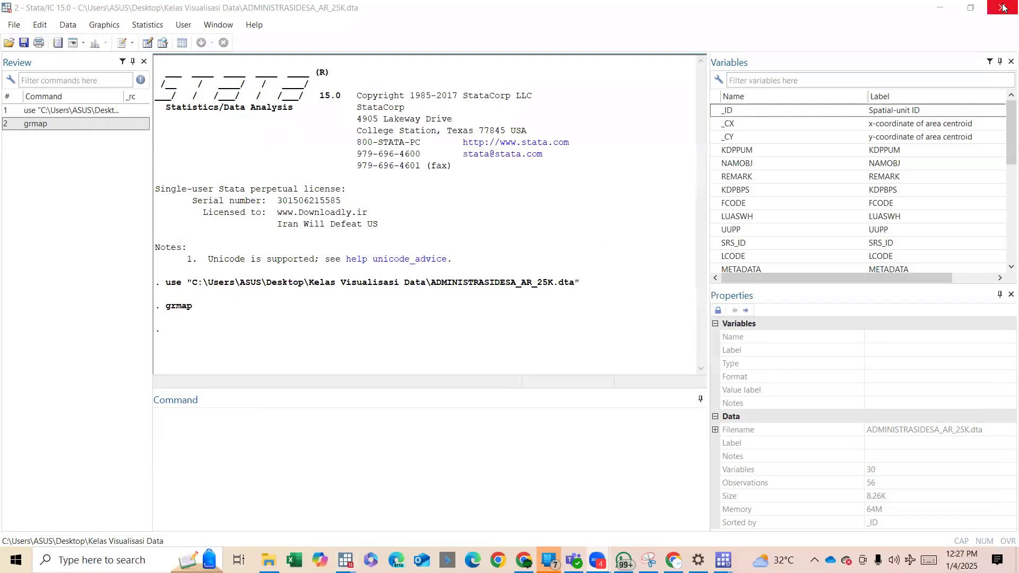
pyautogui.click(1003, 7)
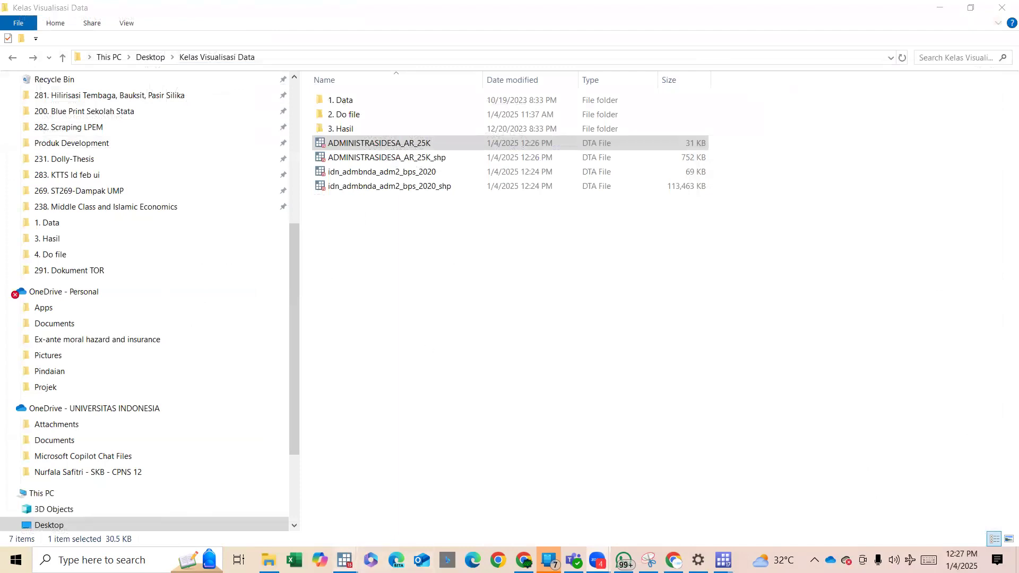
pyautogui.moveTo(345, 561)
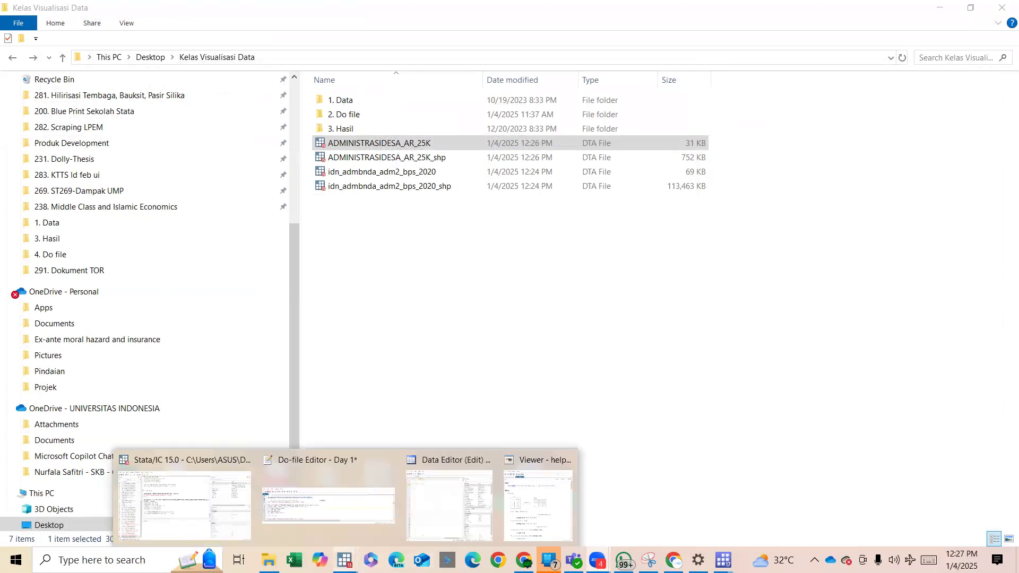
pyautogui.click(326, 502)
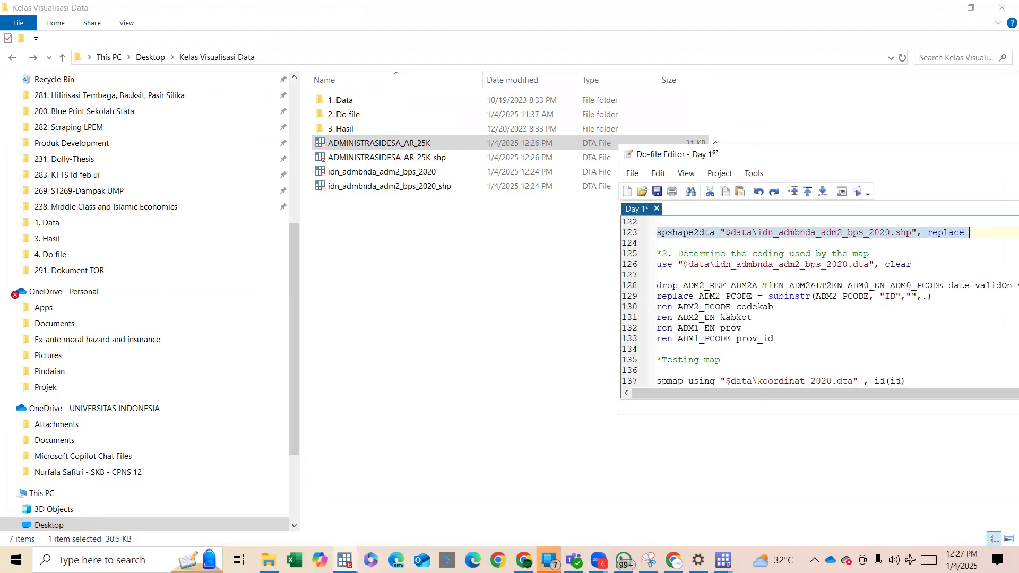
# In the Day 1 do-file, run the line that loads "$data\dataindodapoer_unemplyment" with the replace option.
pyautogui.moveTo(719, 153); pyautogui.dragTo(573, 80)
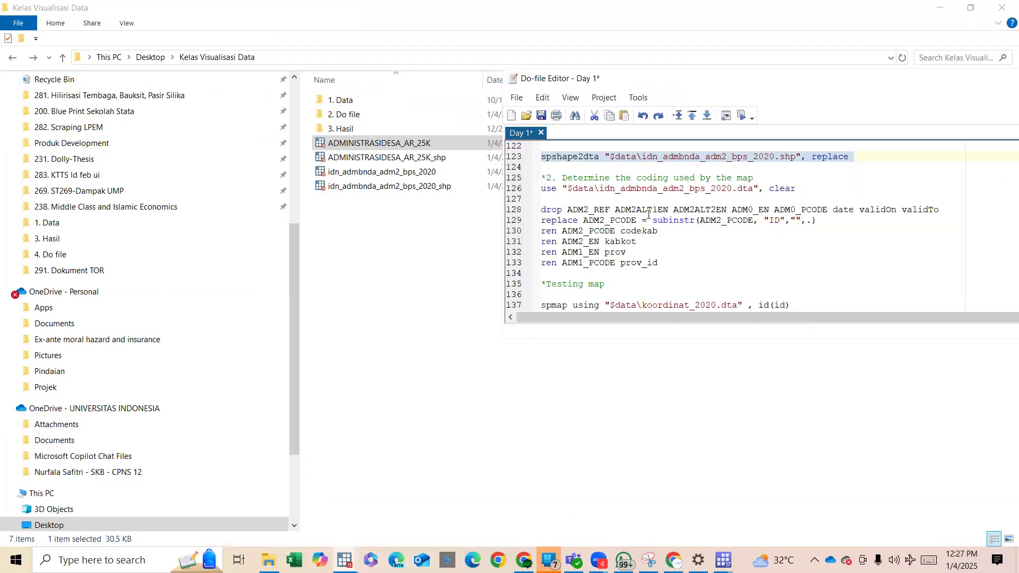
pyautogui.scroll(-4, 648, 214)
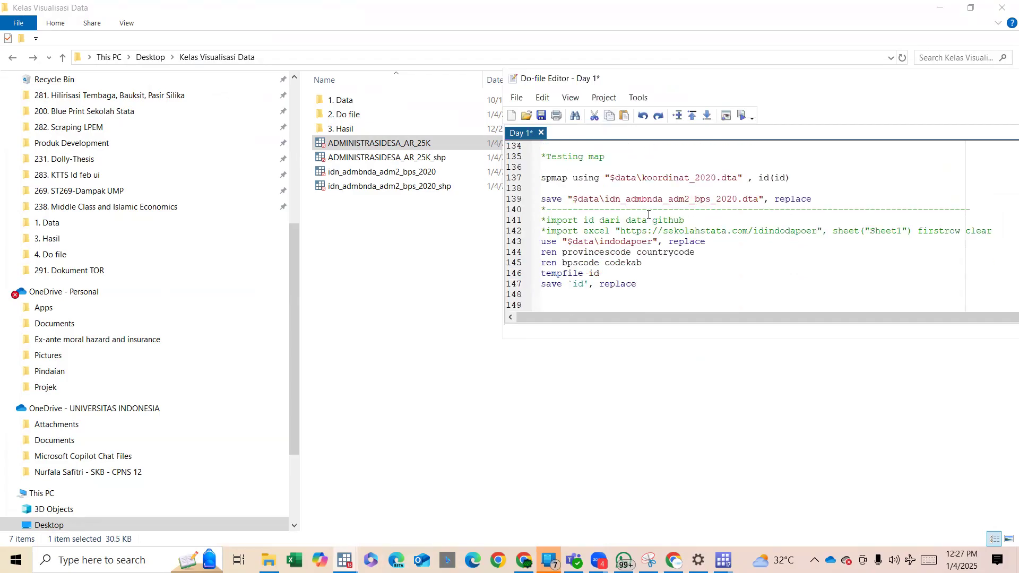
pyautogui.scroll(-4, 649, 215)
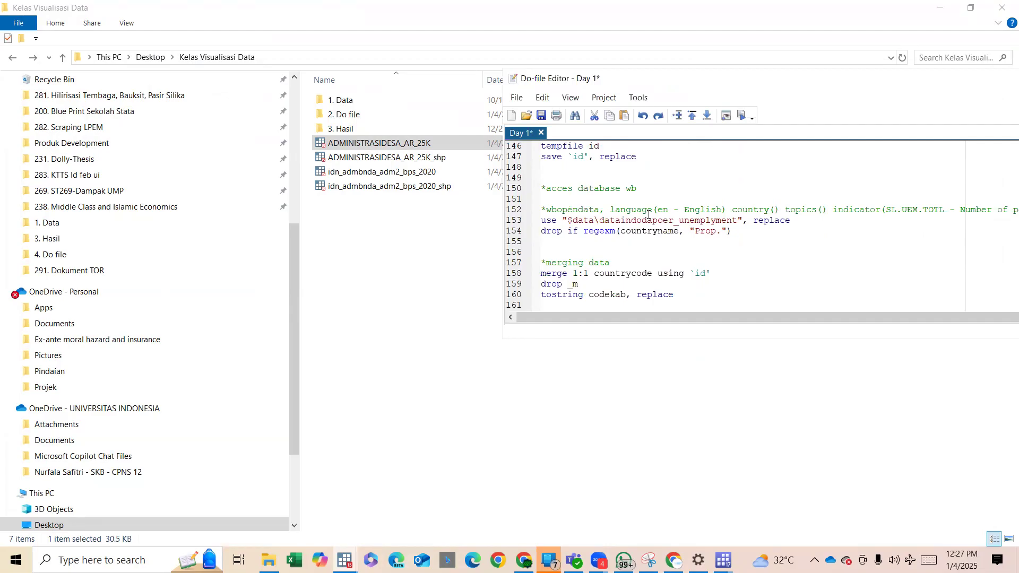
pyautogui.moveTo(599, 220); pyautogui.dragTo(711, 223)
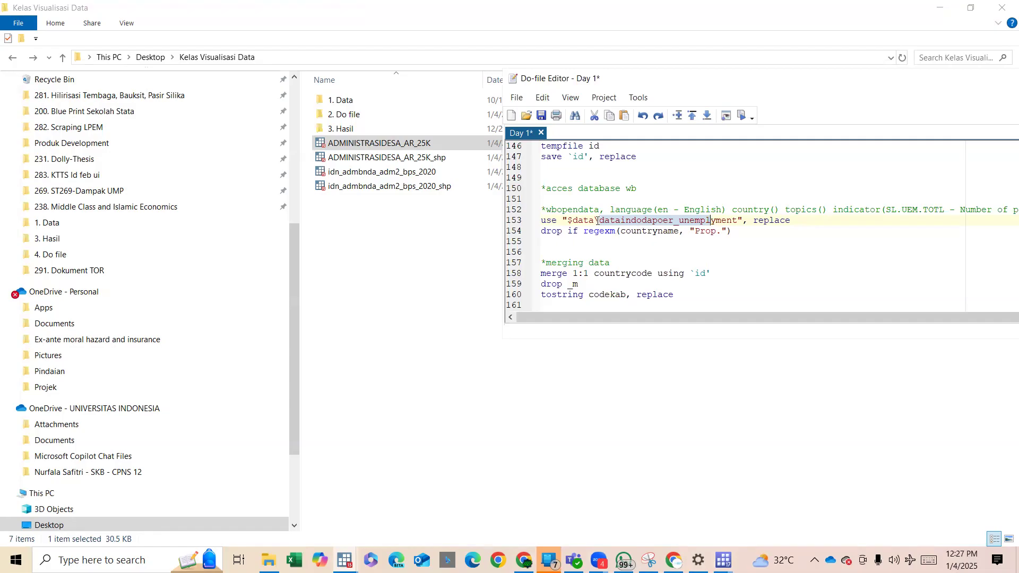
pyautogui.moveTo(553, 220); pyautogui.dragTo(601, 221)
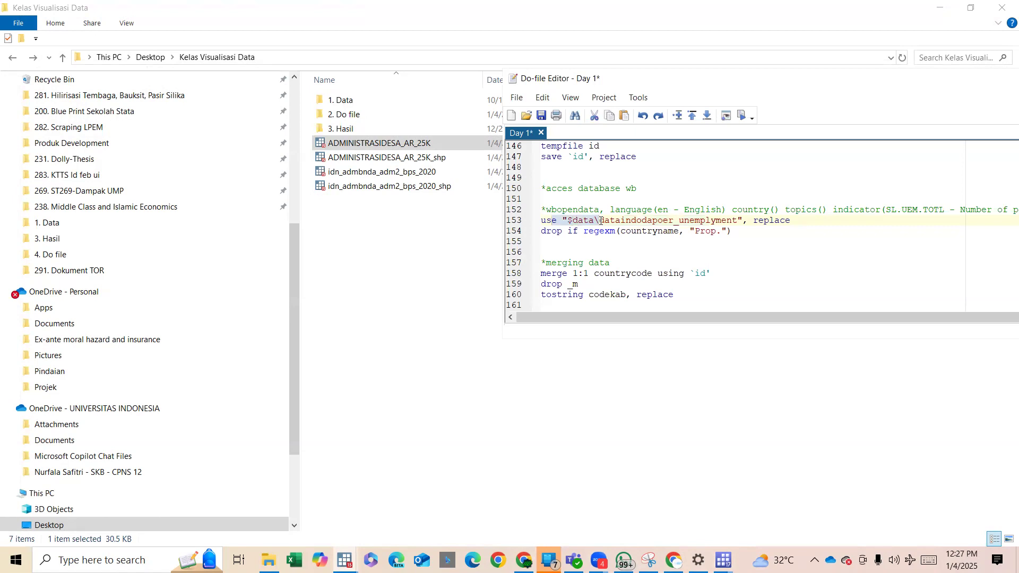
pyautogui.tripleClick(601, 221)
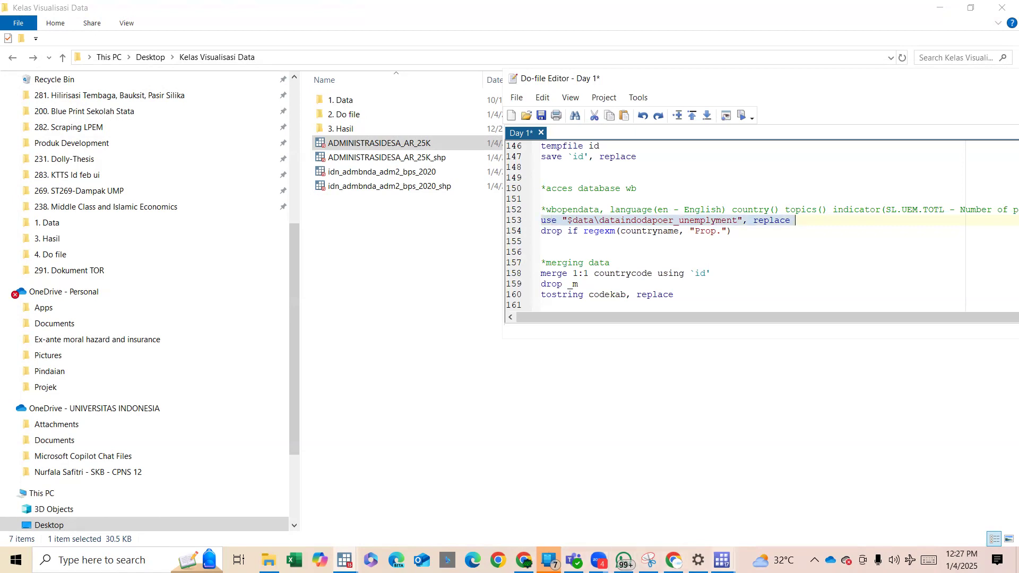
# Examine the dataindodapoer_unemplyment dataset in the Data Editor, looking through the region identifiers in the countrycode column.
pyautogui.click(345, 560)
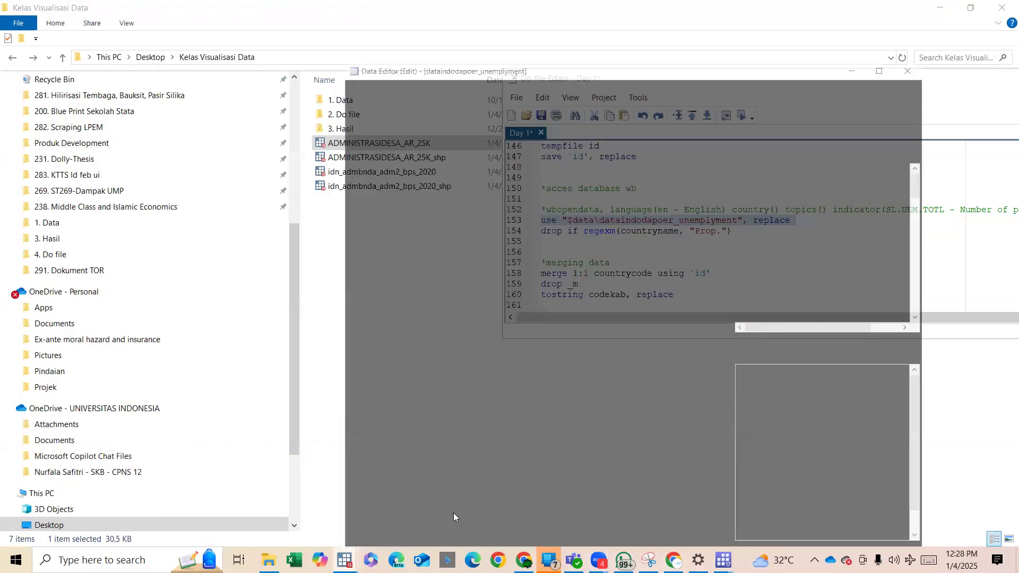
pyautogui.click(454, 513)
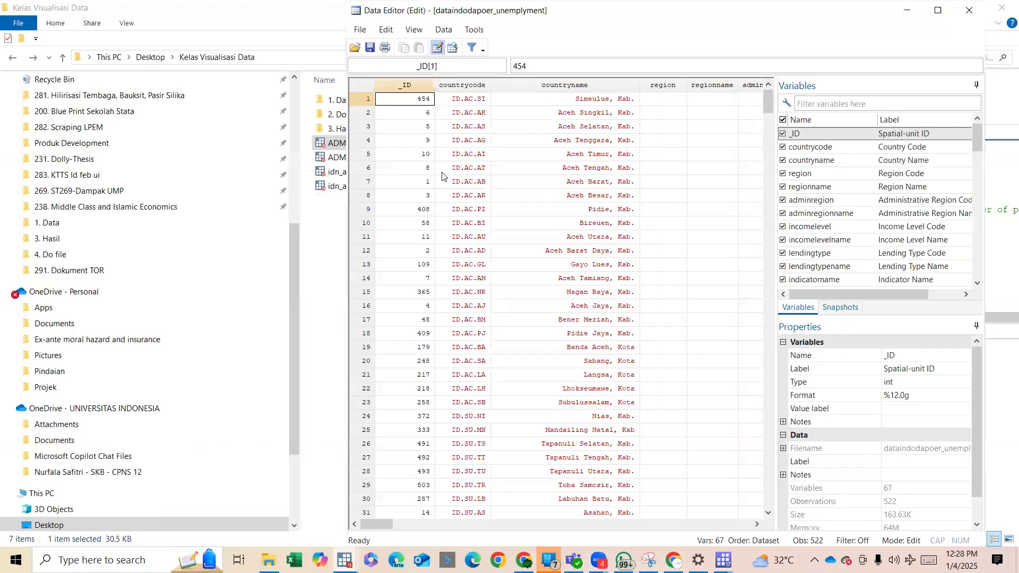
pyautogui.scroll(-12, 442, 175)
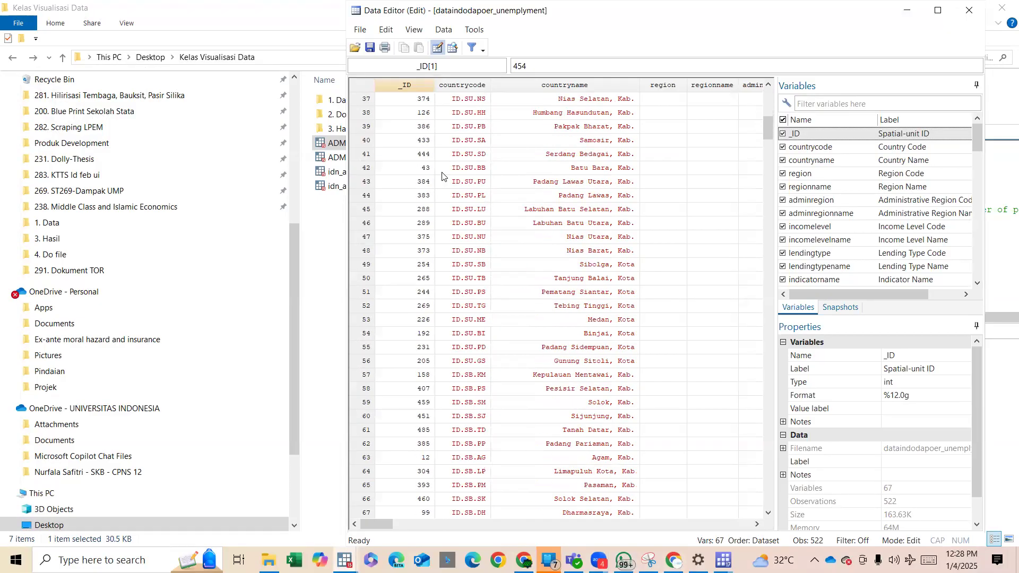
pyautogui.click(467, 85)
pyautogui.press('Right')
pyautogui.press('Right')
pyautogui.press('Right')
pyautogui.press('Right')
pyautogui.press('Right')
pyautogui.press('Right')
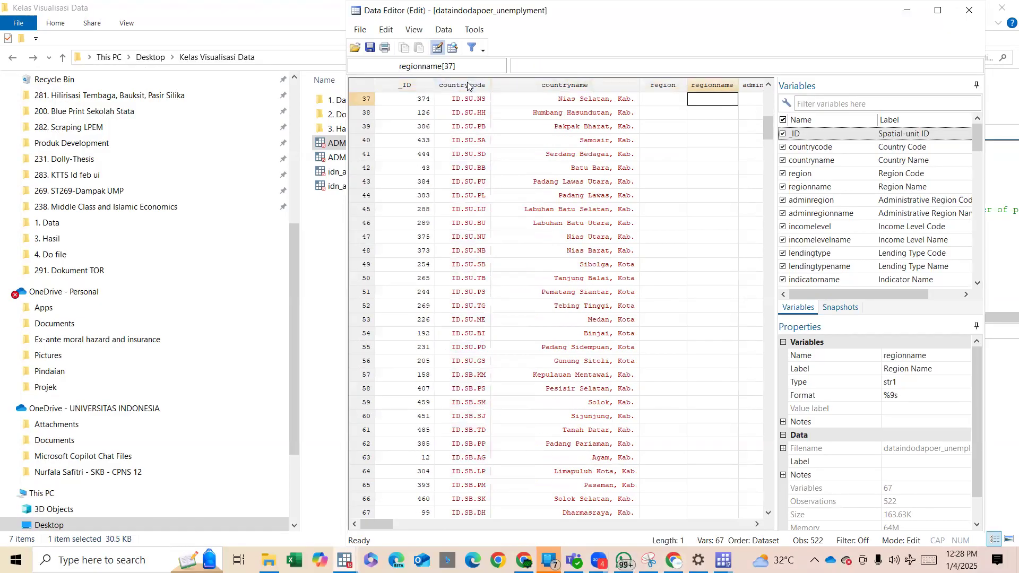
pyautogui.press('Home')
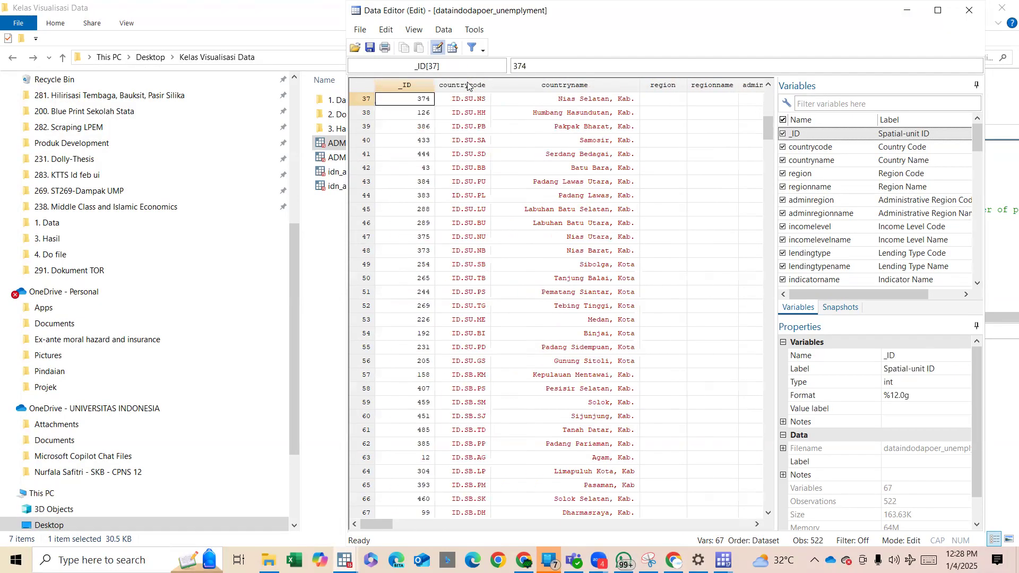
pyautogui.click(467, 85)
pyautogui.scroll(-20, 449, 244)
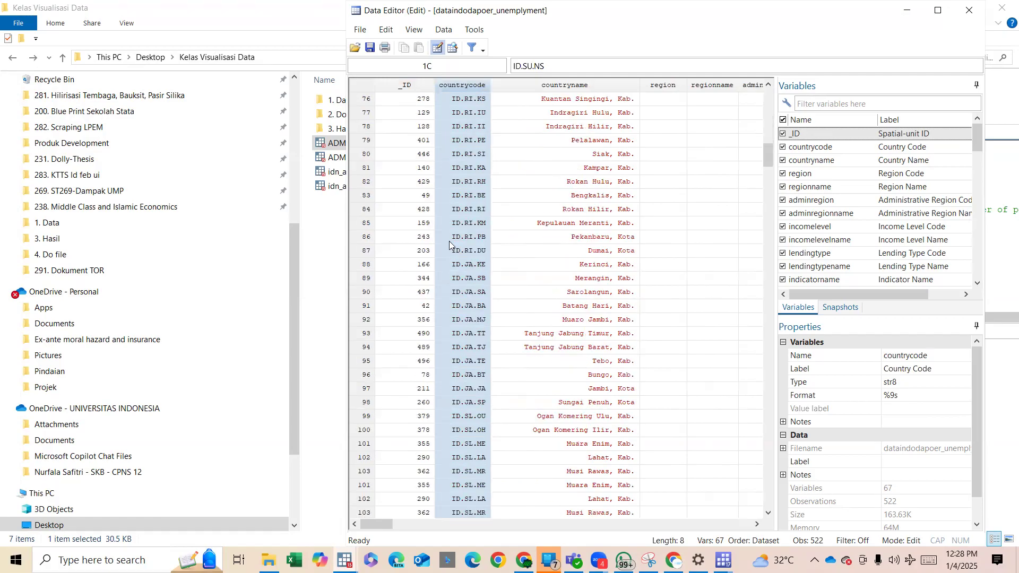
pyautogui.scroll(-20, 449, 245)
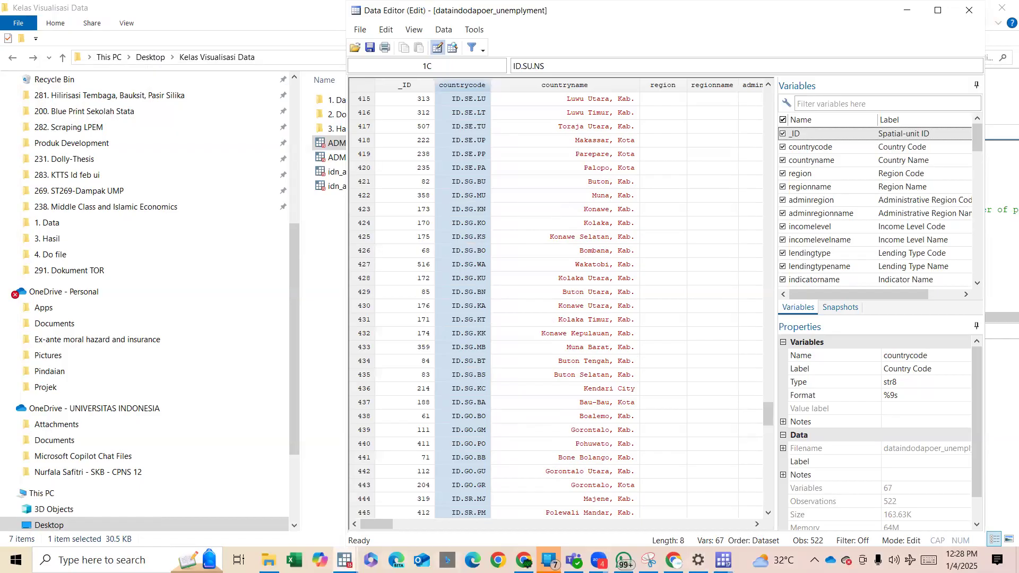
# Run the do-file block that loads indodapoer, renames provincescode to countrycode and bpscode to codekab, and saves the tempfile id.
pyautogui.click(345, 560)
pyautogui.click(159, 494)
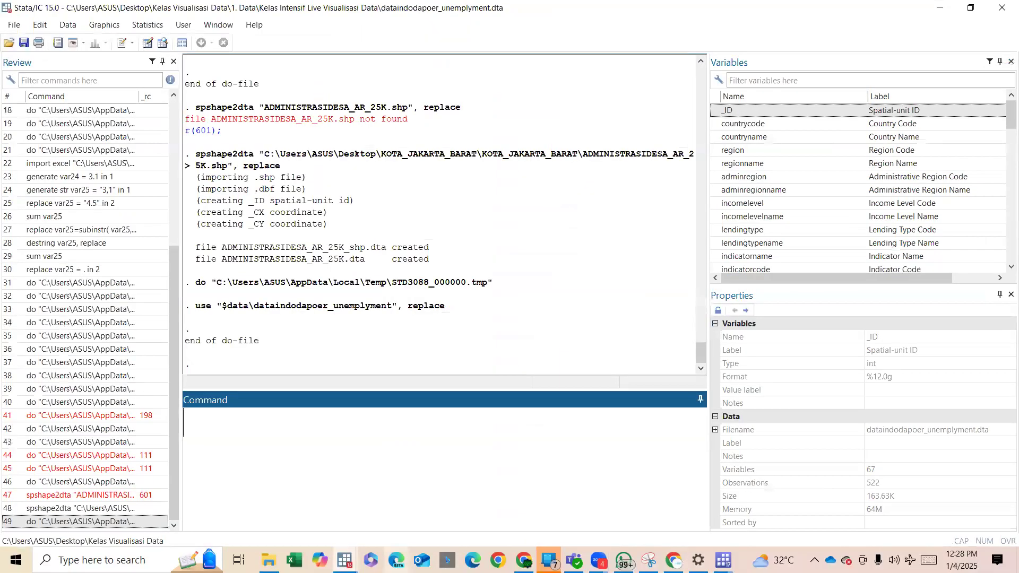
pyautogui.moveTo(345, 560)
pyautogui.click(355, 516)
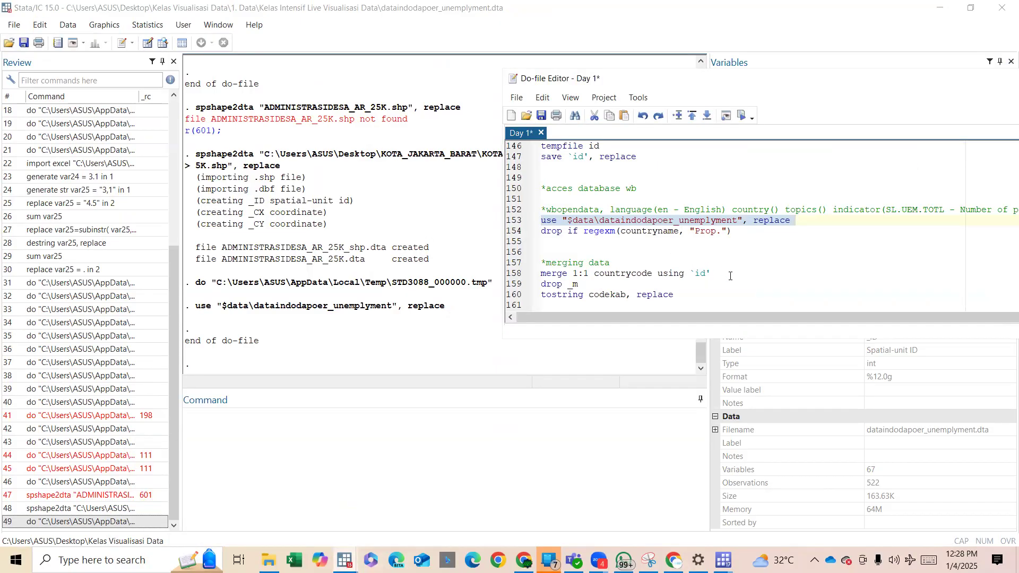
pyautogui.moveTo(730, 276); pyautogui.dragTo(676, 276)
pyautogui.scroll(2, 675, 229)
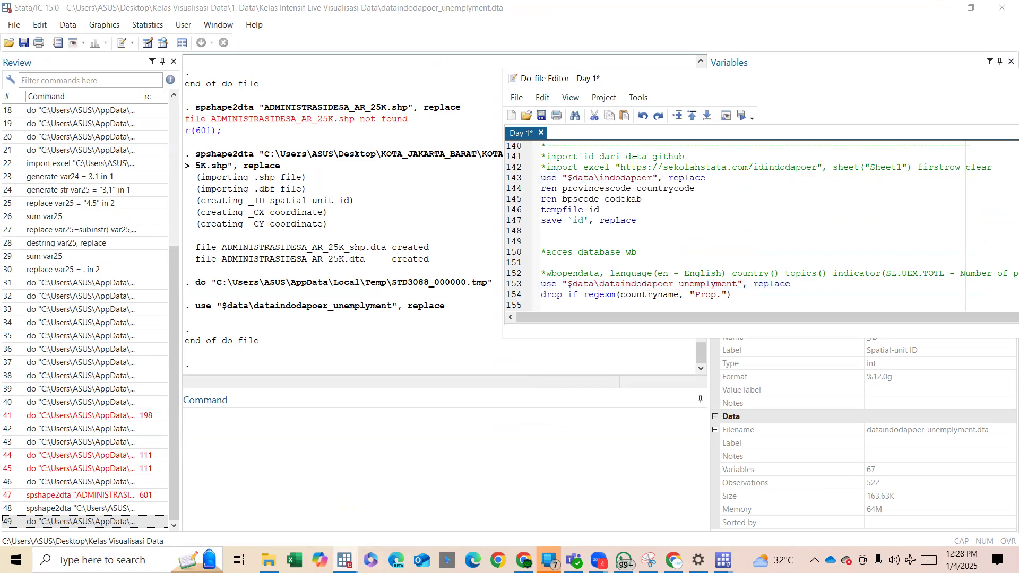
pyautogui.moveTo(618, 178); pyautogui.dragTo(689, 217)
pyautogui.hotkey('ctrl', 'd')
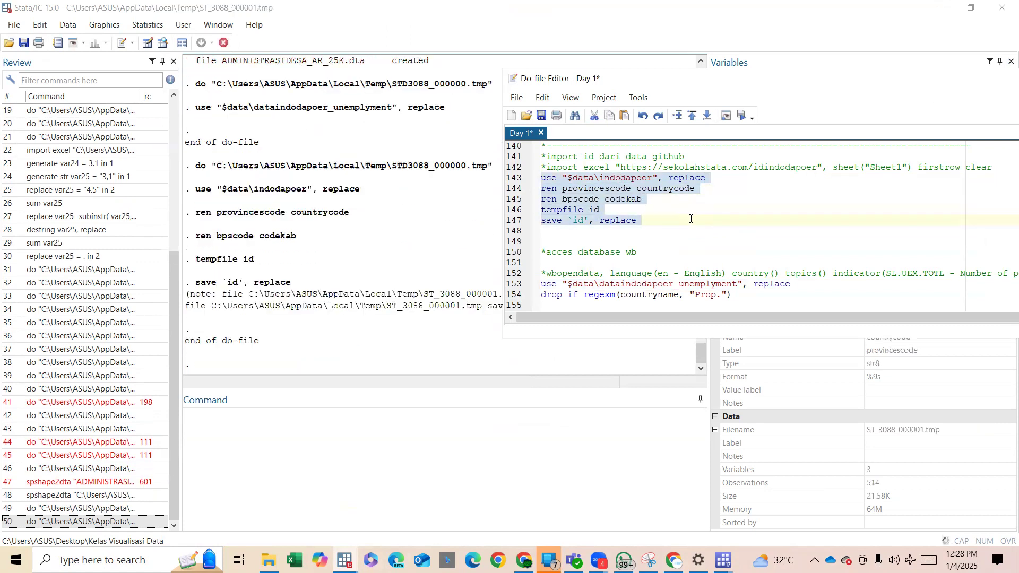
# Open the resulting id dataset in the Data Editor and compare its countrycode and codekab columns.
pyautogui.click(152, 46)
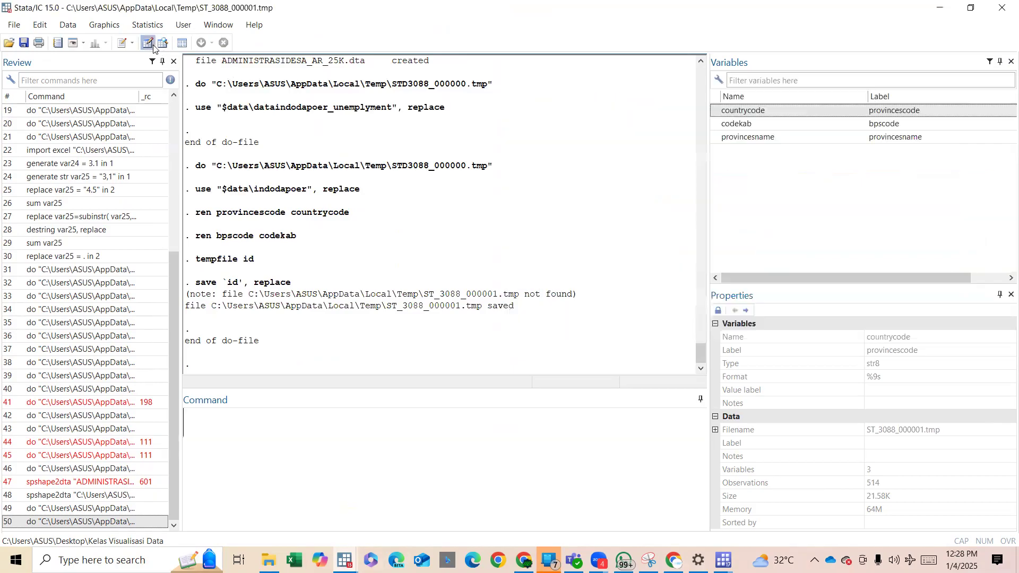
pyautogui.click(459, 87)
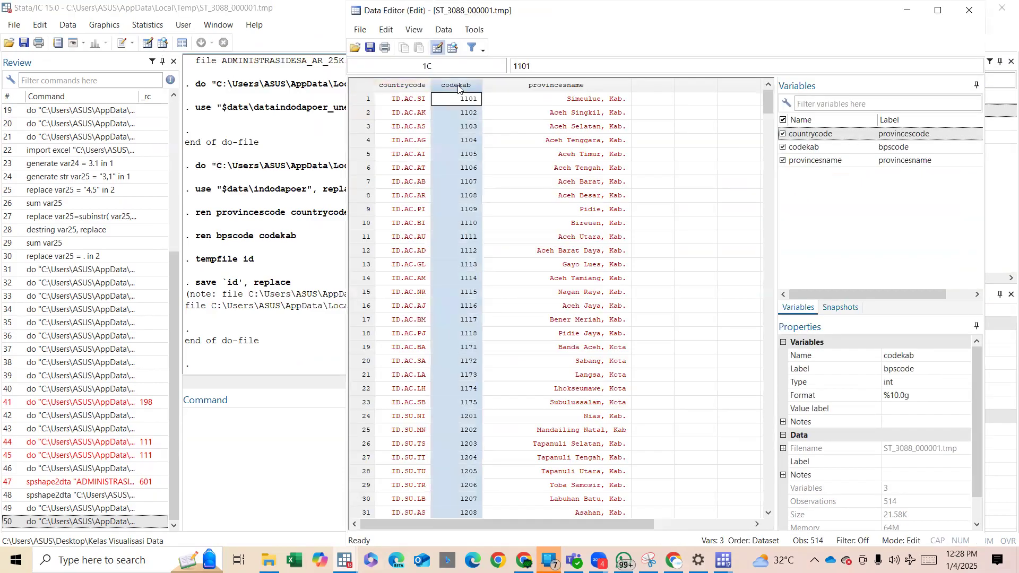
pyautogui.click(423, 87)
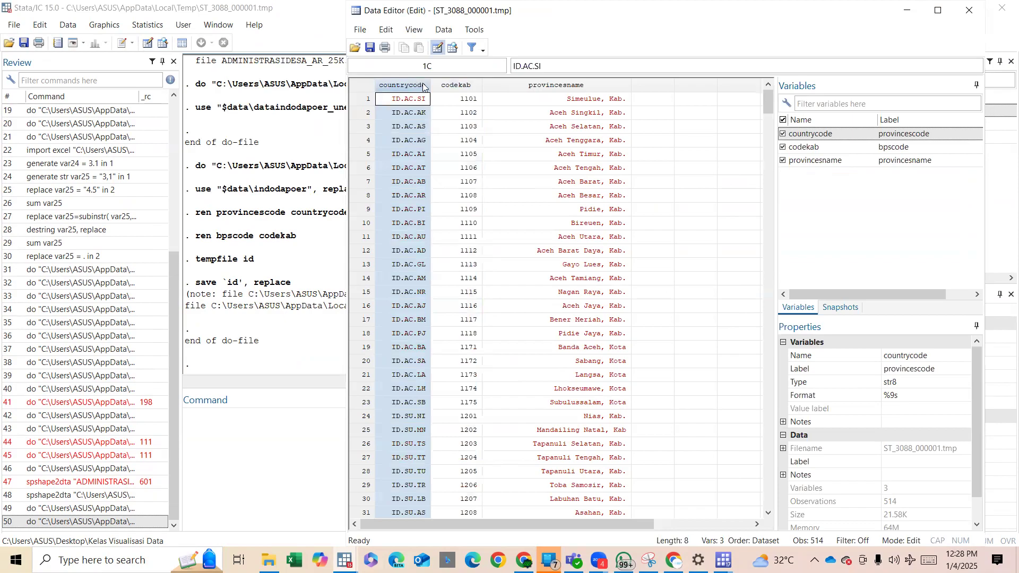
pyautogui.click(457, 86)
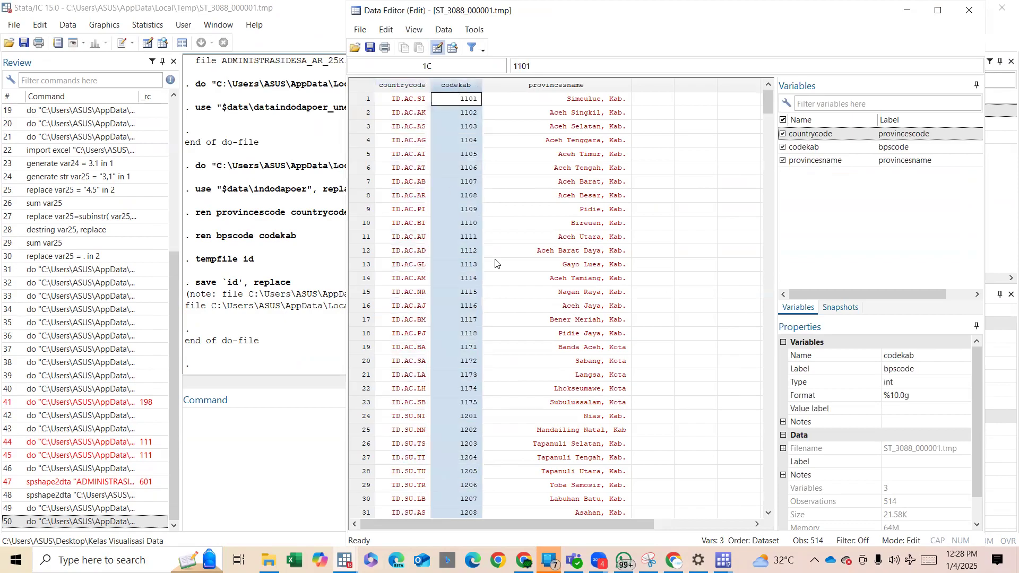
# Review the do-file's merge commands, including the 1:1 codekab merge with idn_admbnda_adm2_bps_2020 and the section that prepares that file.
pyautogui.moveTo(344, 560)
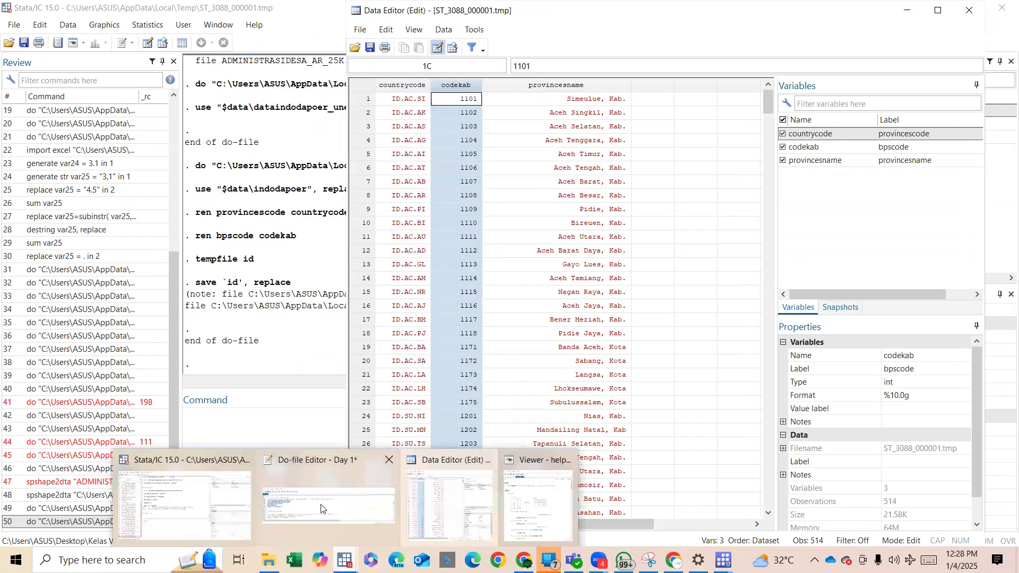
pyautogui.click(336, 491)
pyautogui.scroll(1, 637, 267)
pyautogui.scroll(-3, 637, 266)
pyautogui.scroll(-1, 618, 288)
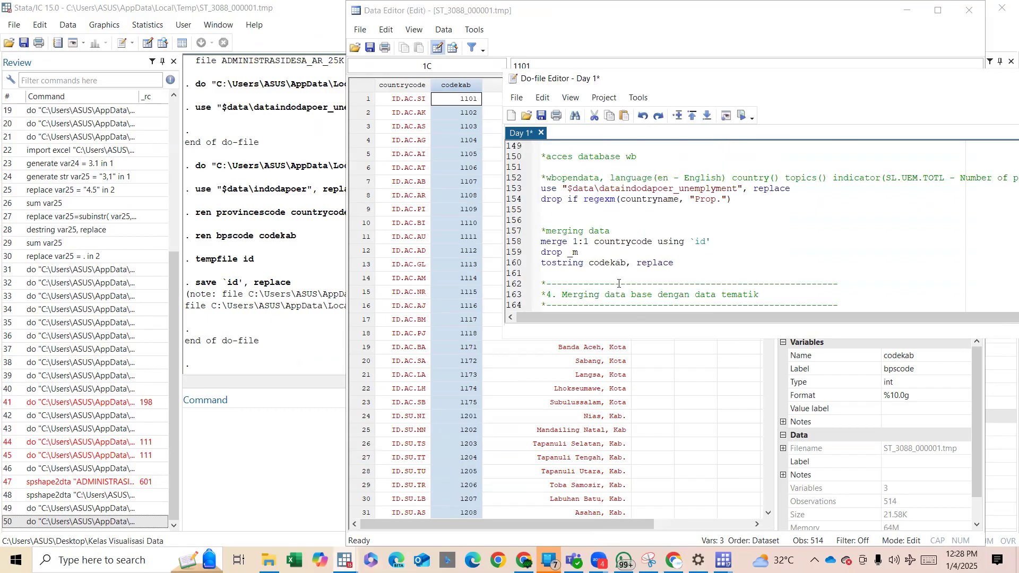
pyautogui.click(617, 239)
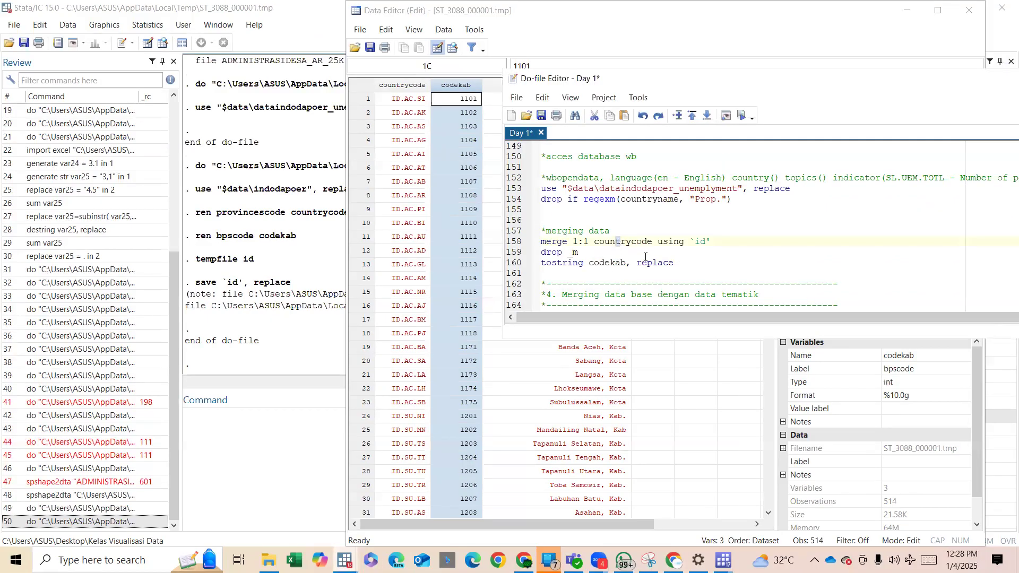
pyautogui.scroll(-3, 647, 249)
pyautogui.moveTo(690, 231); pyautogui.dragTo(773, 237)
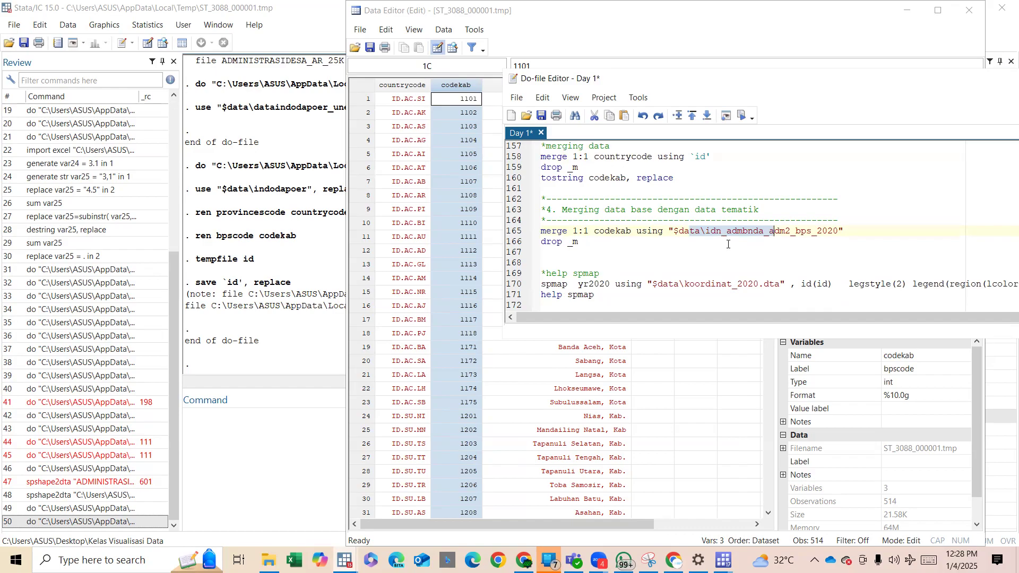
pyautogui.scroll(3, 728, 244)
pyautogui.scroll(4, 729, 243)
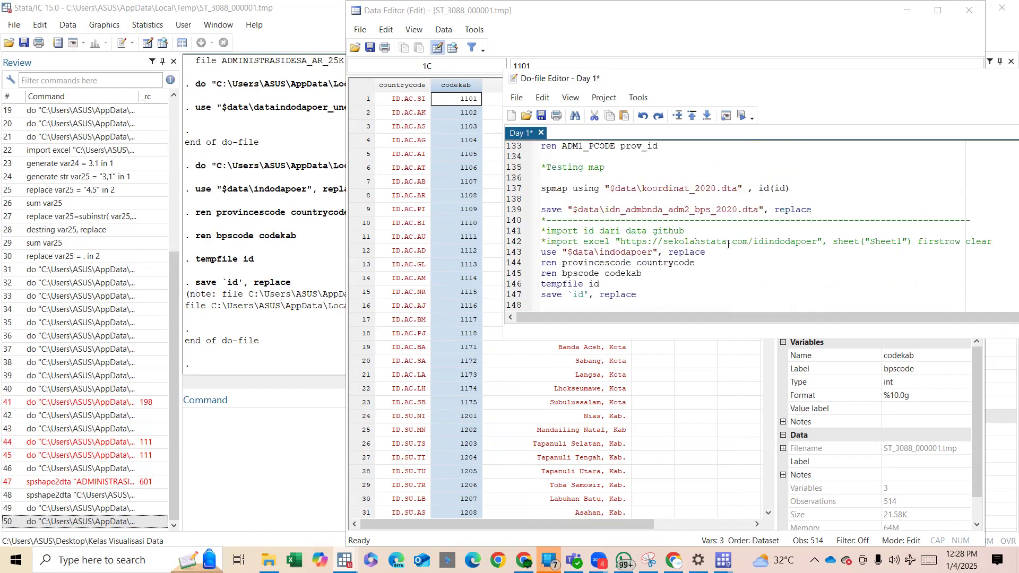
# Try to run the do-file block that saves tempfile id, loads the unemployment data, and merges on countrycode and then codekab, ending at drop _m.
pyautogui.keyDown('shift'); pyautogui.click(680, 210); pyautogui.keyUp('shift')
pyautogui.scroll(-3, 740, 223)
pyautogui.scroll(1, 741, 223)
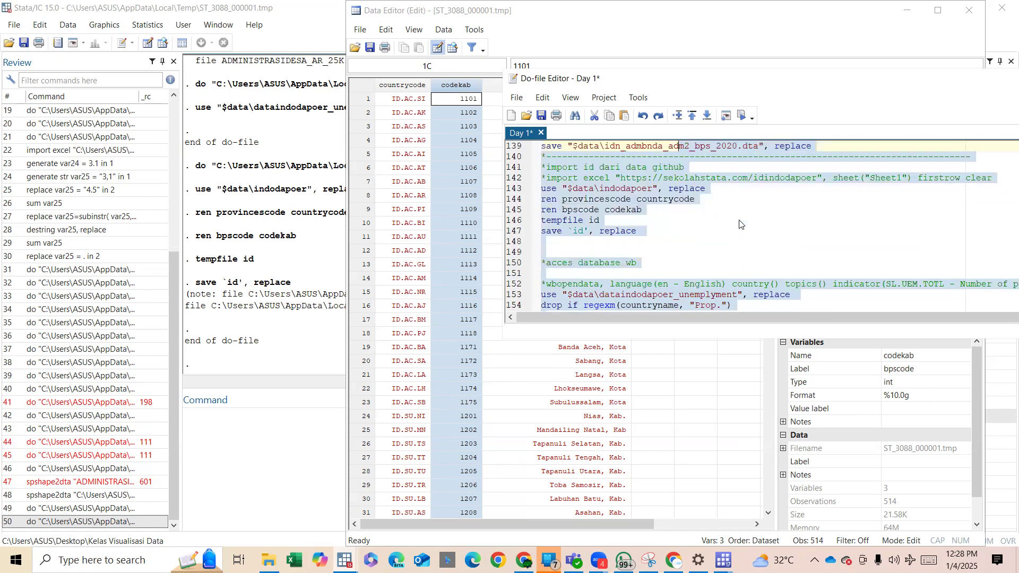
pyautogui.scroll(2, 741, 223)
pyautogui.click(650, 219)
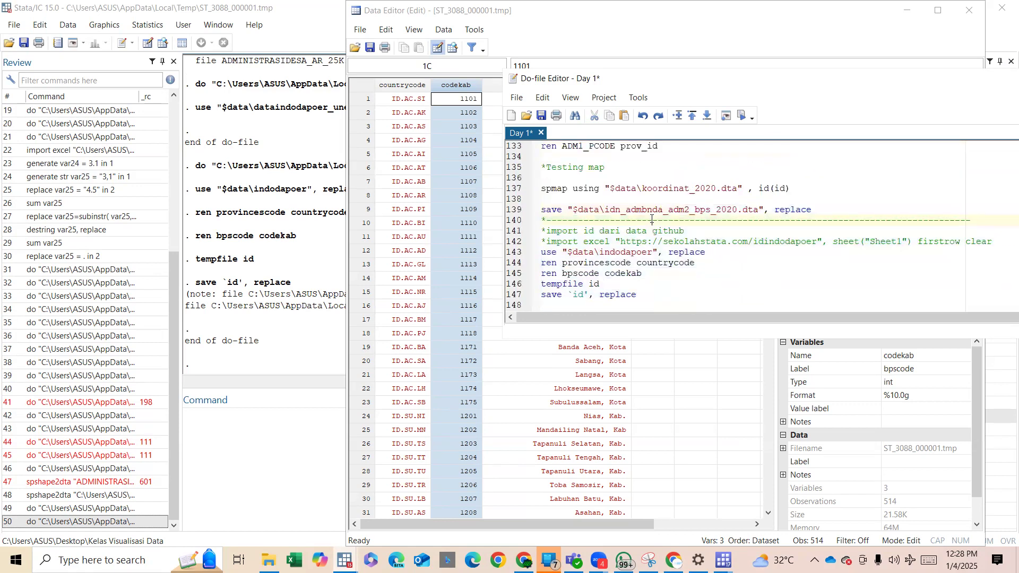
pyautogui.scroll(-4, 626, 239)
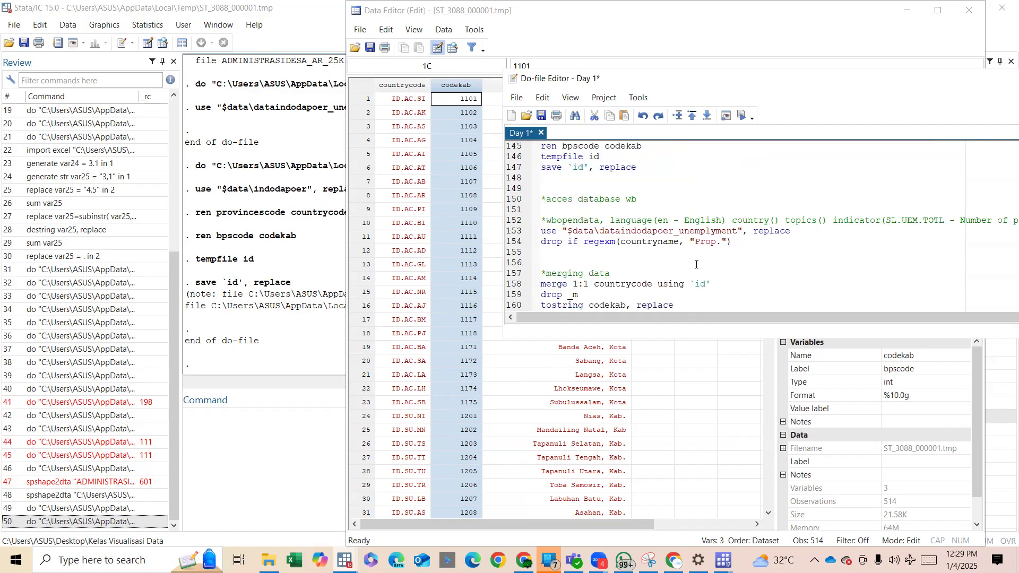
pyautogui.scroll(-1, 727, 193)
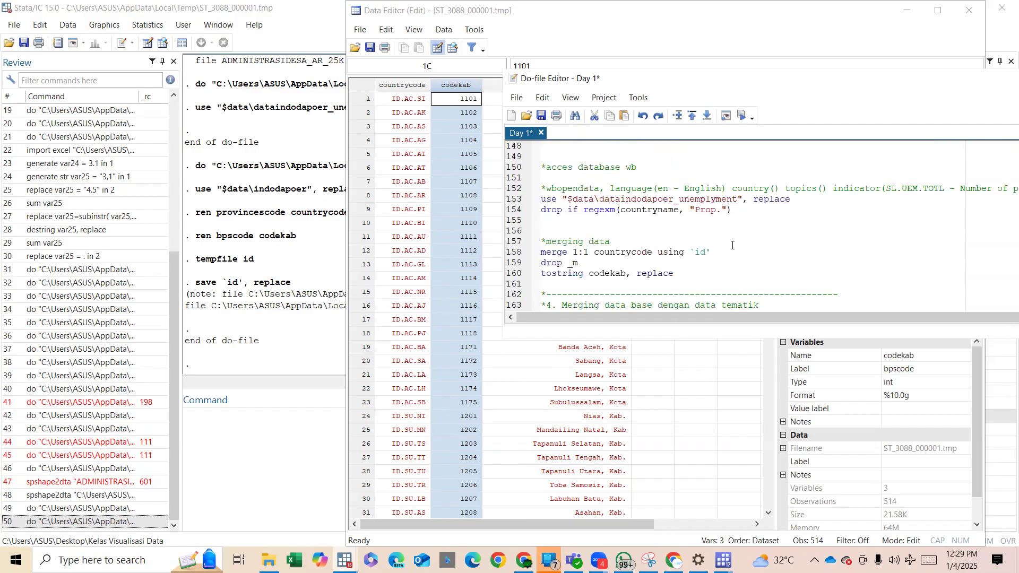
pyautogui.keyDown('shift'); pyautogui.click(736, 275); pyautogui.keyUp('shift')
pyautogui.scroll(-3, 736, 275)
pyautogui.keyDown('shift'); pyautogui.click(759, 232); pyautogui.keyUp('shift')
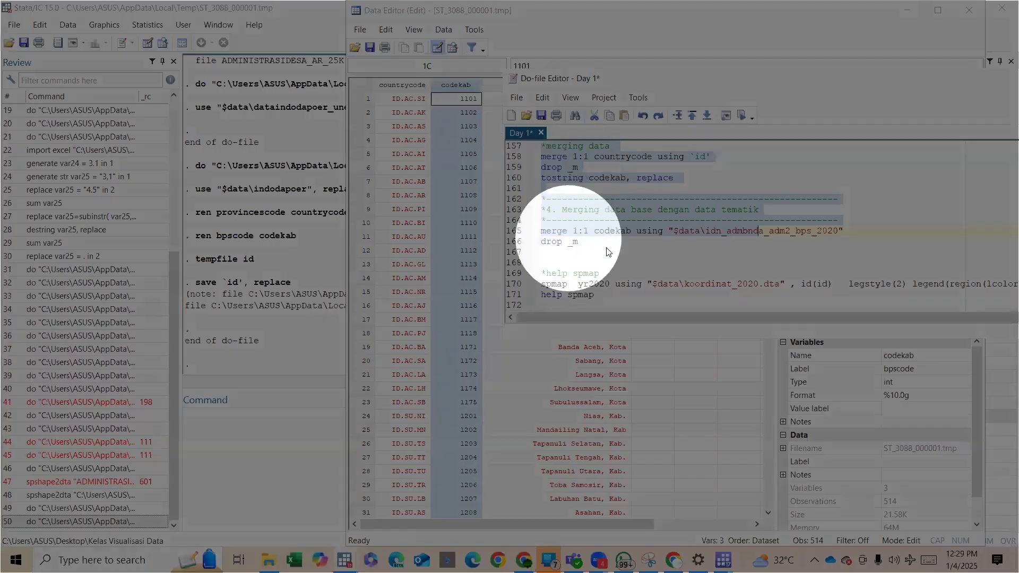
pyautogui.keyDown('shift'); pyautogui.click(609, 250); pyautogui.keyUp('shift')
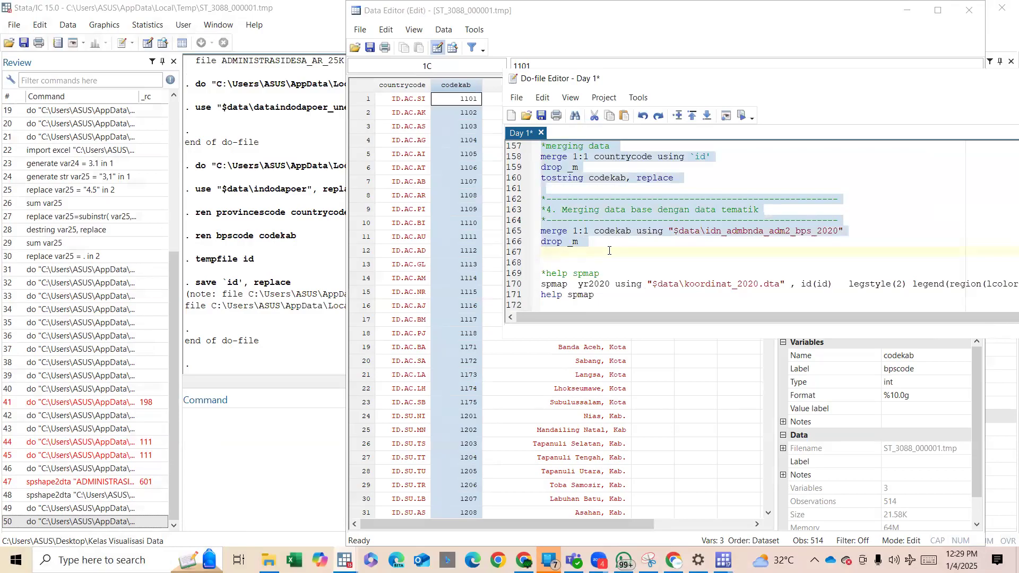
pyautogui.hotkey('shift', 'Left')
pyautogui.hotkey('ctrl', 'd')
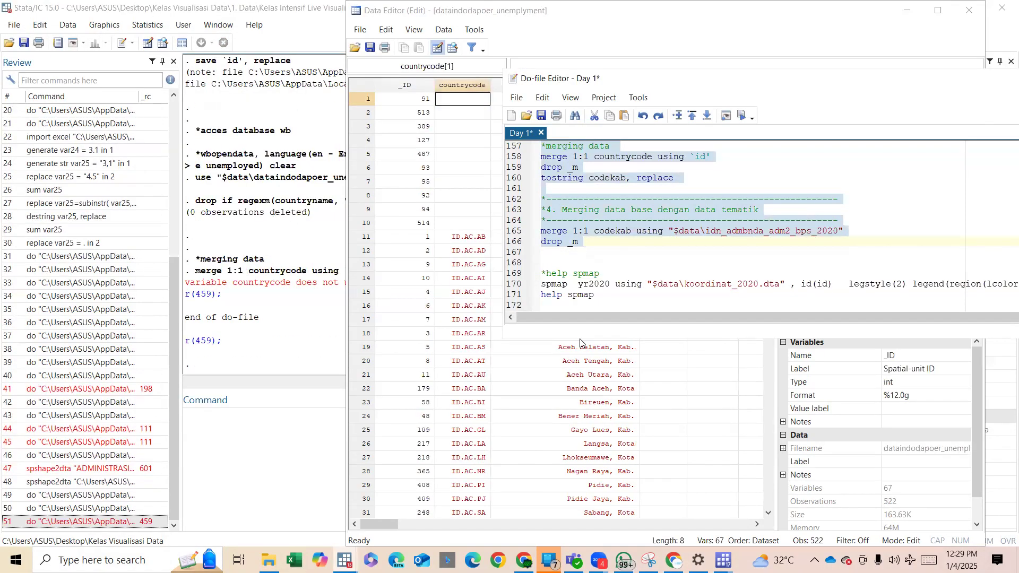
# Add the line keep if year==2020 to the do-file directly above the merging data comment.
pyautogui.scroll(1, 630, 255)
pyautogui.scroll(2, 630, 255)
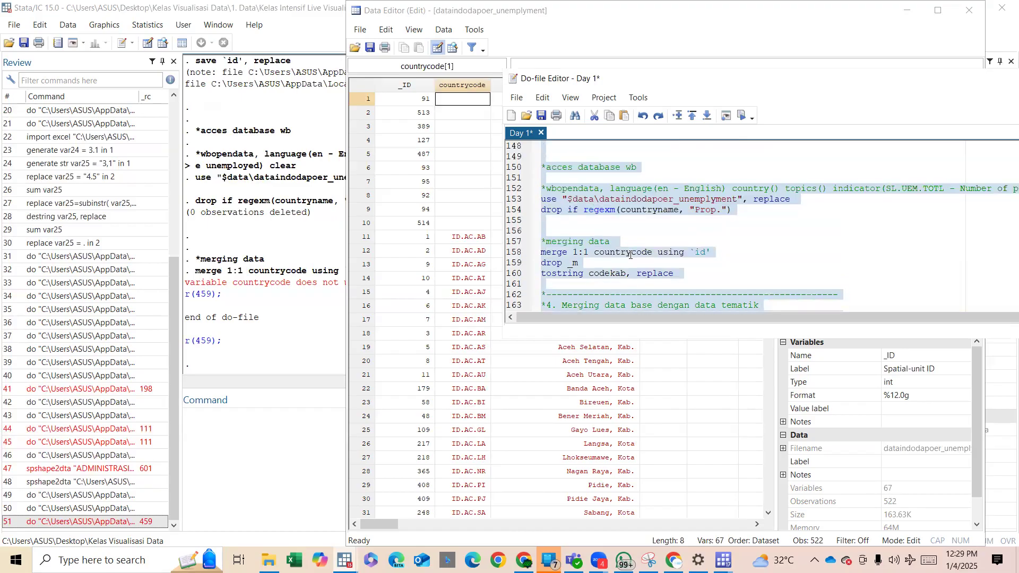
pyautogui.click(597, 232)
pyautogui.scroll(-2, 598, 233)
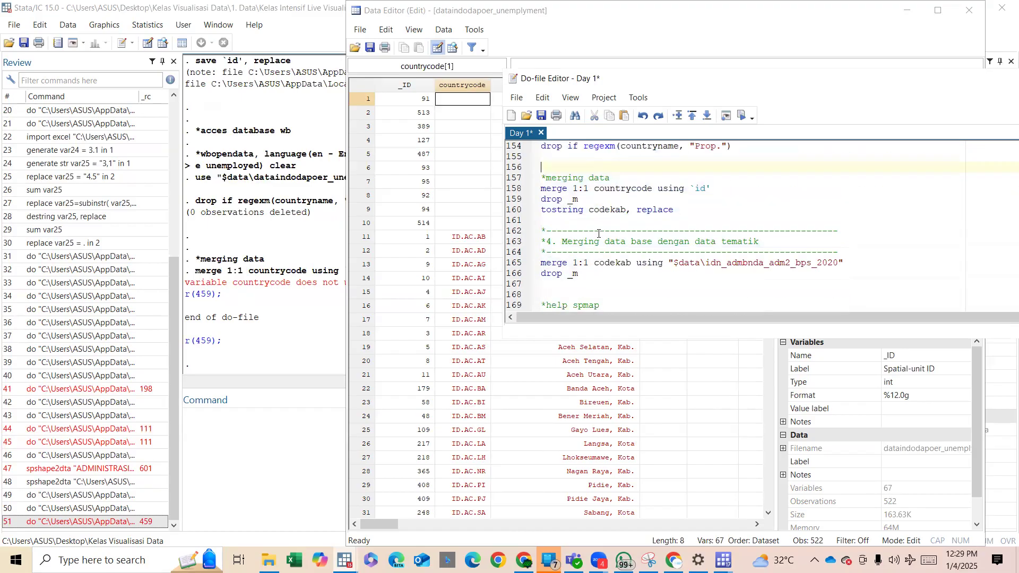
pyautogui.scroll(1, 599, 234)
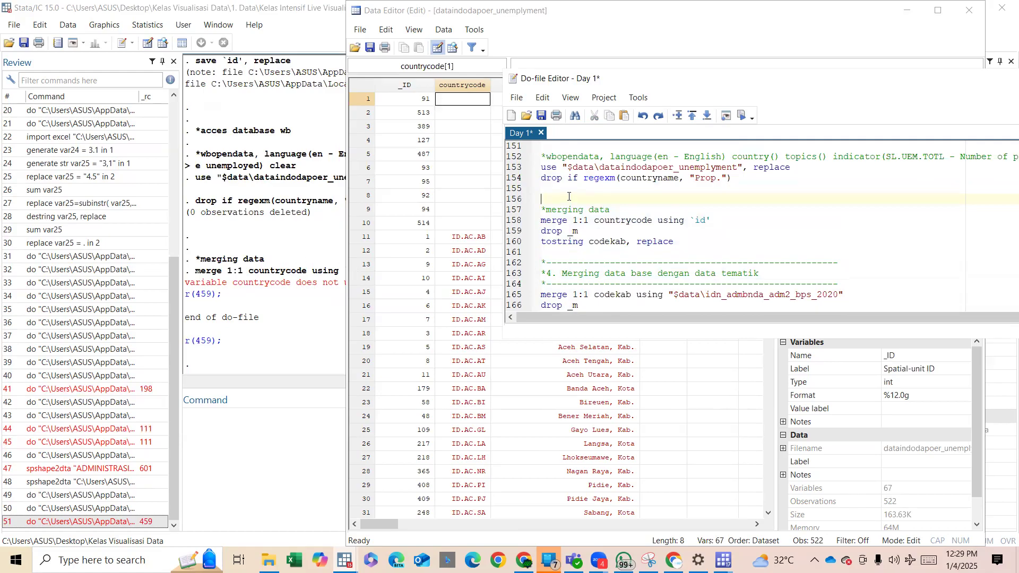
pyautogui.write('keep if year==2020')
# Try to run the do-file block from the indodapoer import through the year filter and the codekab merge, ending at drop _m.
pyautogui.scroll(3, 583, 165)
pyautogui.scroll(-1, 584, 164)
pyautogui.moveTo(578, 230); pyautogui.dragTo(637, 262)
pyautogui.scroll(-4, 664, 266)
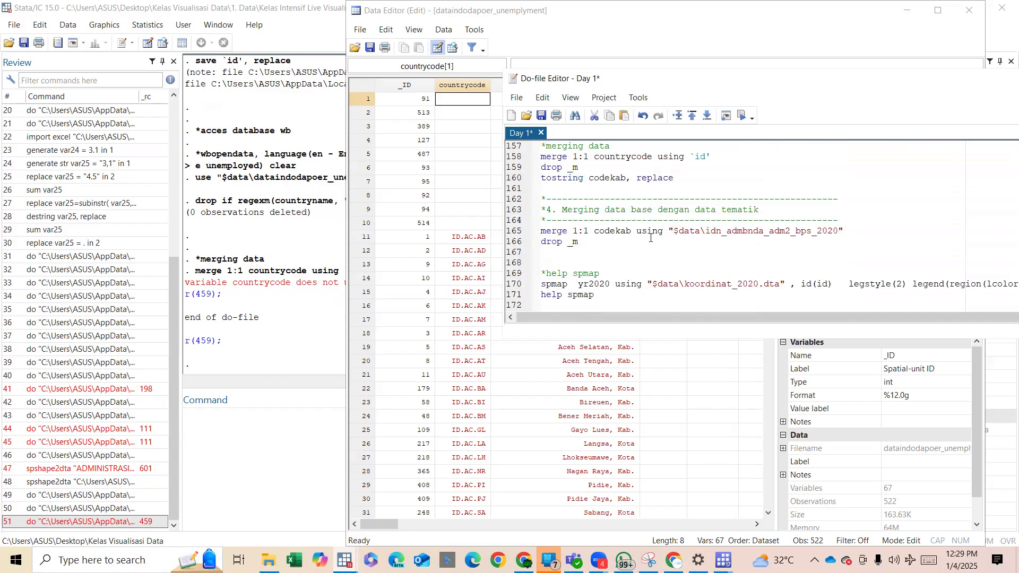
pyautogui.scroll(6, 651, 238)
pyautogui.moveTo(598, 173); pyautogui.dragTo(710, 222)
pyautogui.scroll(-5, 710, 222)
pyautogui.scroll(-1, 710, 222)
pyautogui.keyDown('shift'); pyautogui.click(718, 240); pyautogui.keyUp('shift')
pyautogui.hotkey('ctrl', 'd')
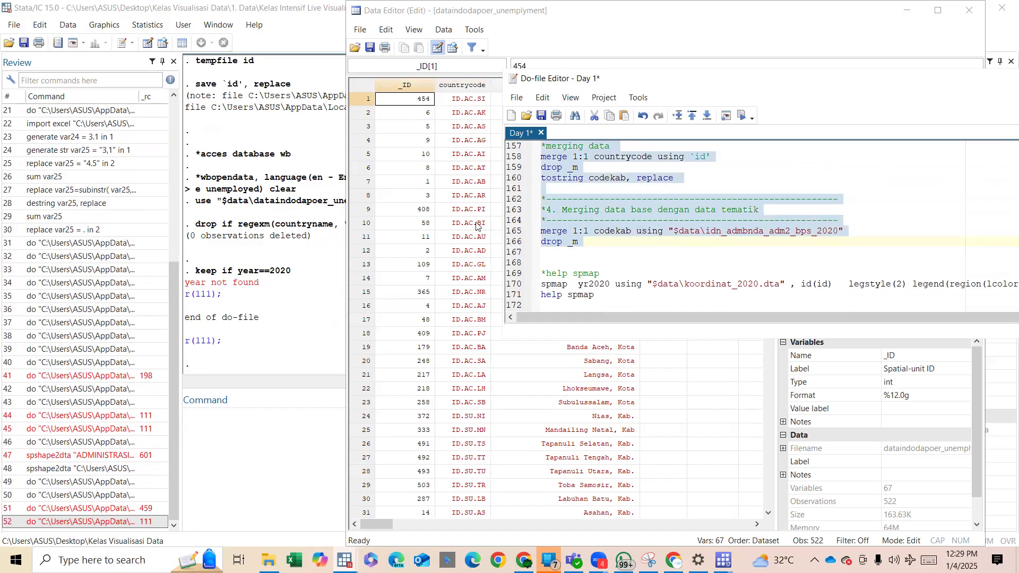
# Examine the unemployment dataset in the Data Editor to see how its region and year variables are laid out.
pyautogui.click(460, 208)
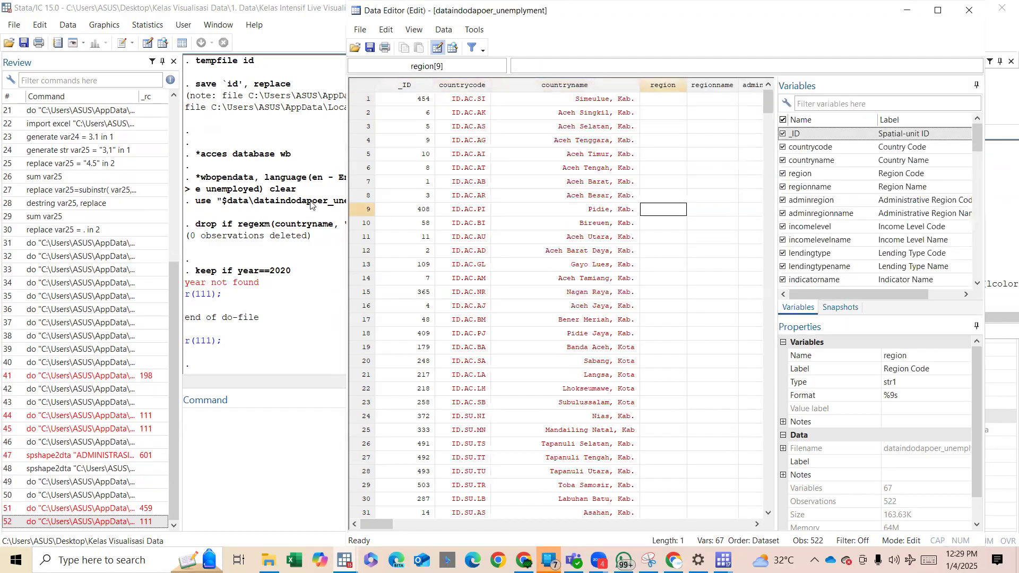
pyautogui.click(225, 191)
pyautogui.scroll(1, 225, 191)
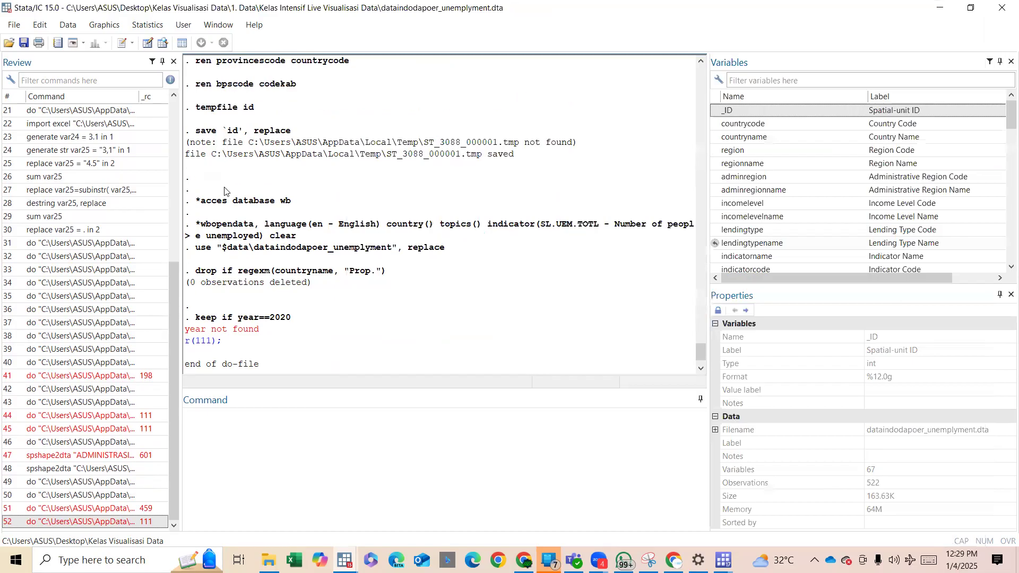
pyautogui.click(149, 43)
pyautogui.click(562, 200)
pyautogui.press('Right')
pyautogui.press('Right')
pyautogui.press('Right')
pyautogui.press('Right')
pyautogui.press('Right')
pyautogui.press('Right')
pyautogui.press('Right')
pyautogui.press('Right')
pyautogui.press('Right')
pyautogui.press('Right')
pyautogui.press('Right')
pyautogui.press('Right')
pyautogui.press('Right')
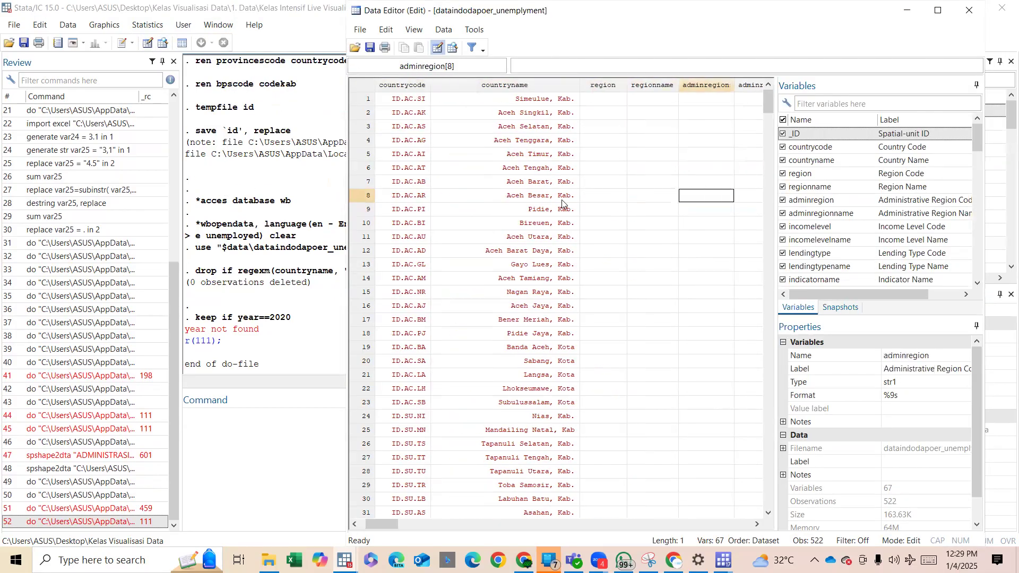
pyautogui.press('Right')
pyautogui.press('Right')
pyautogui.press('Right')
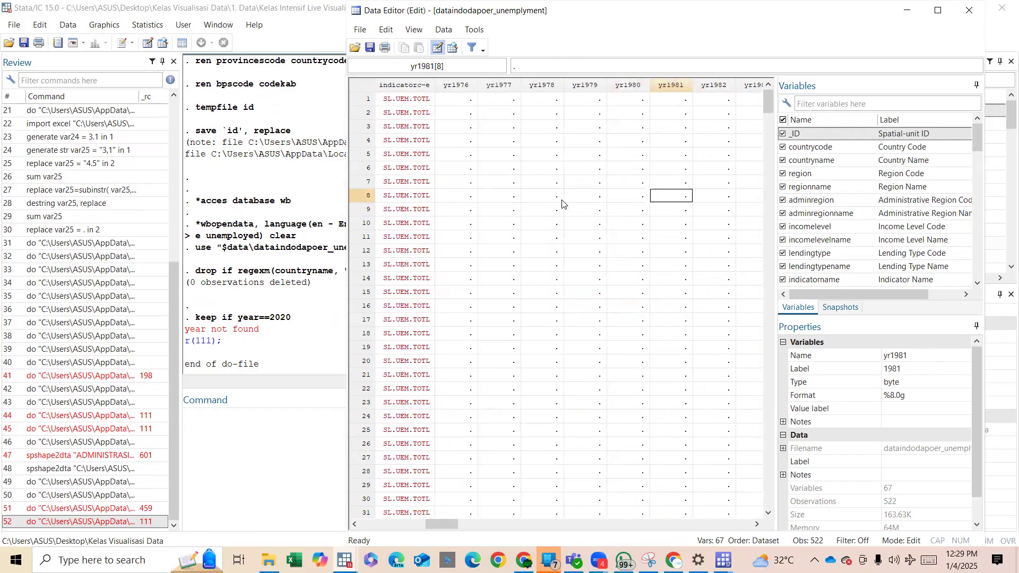
# Remove the keep if year==2020 line from the do-file.
pyautogui.moveTo(344, 560)
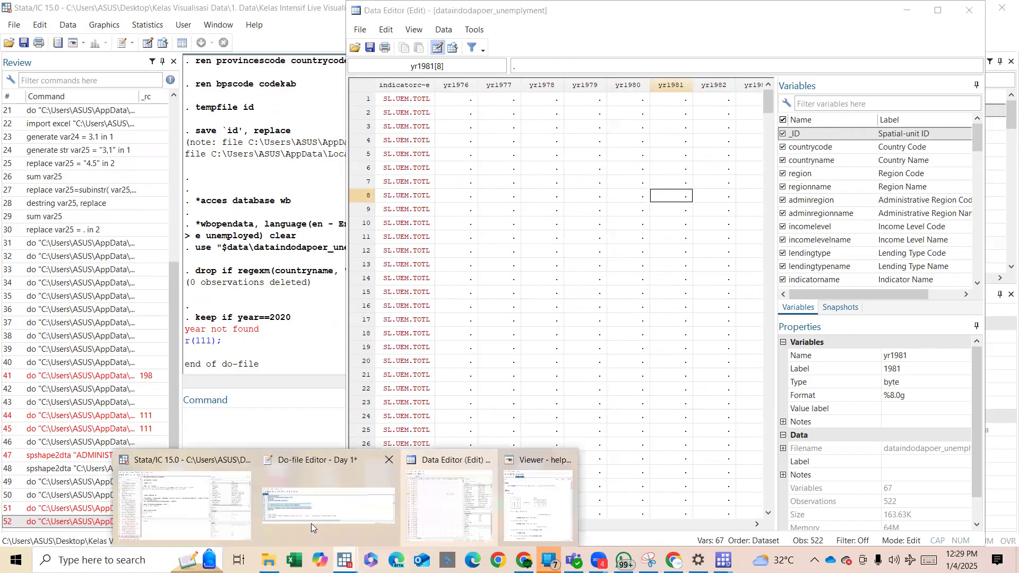
pyautogui.click(309, 521)
pyautogui.click(605, 223)
pyautogui.scroll(2, 605, 223)
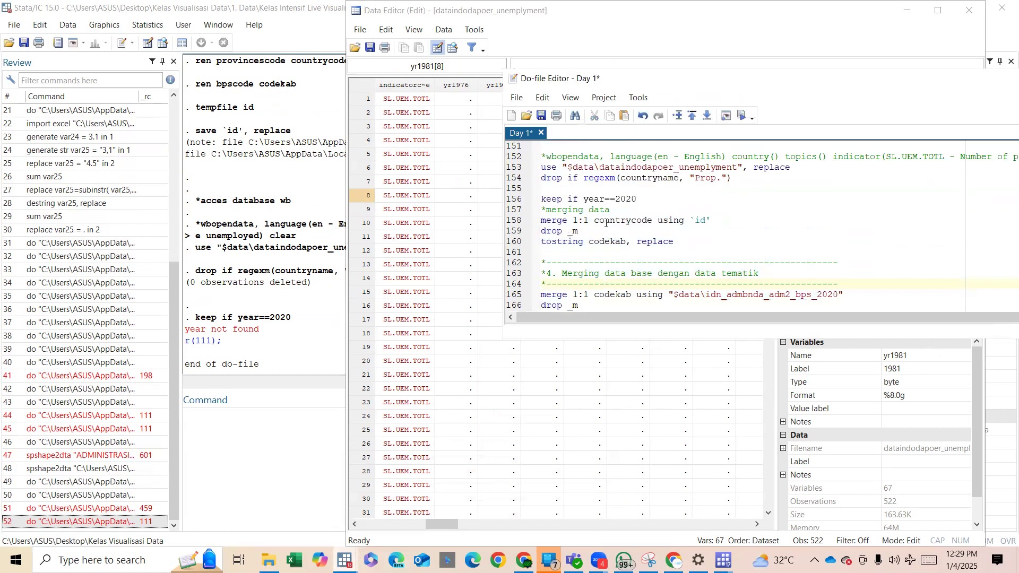
pyautogui.moveTo(638, 199); pyautogui.dragTo(541, 199)
pyautogui.press('BackSpace')
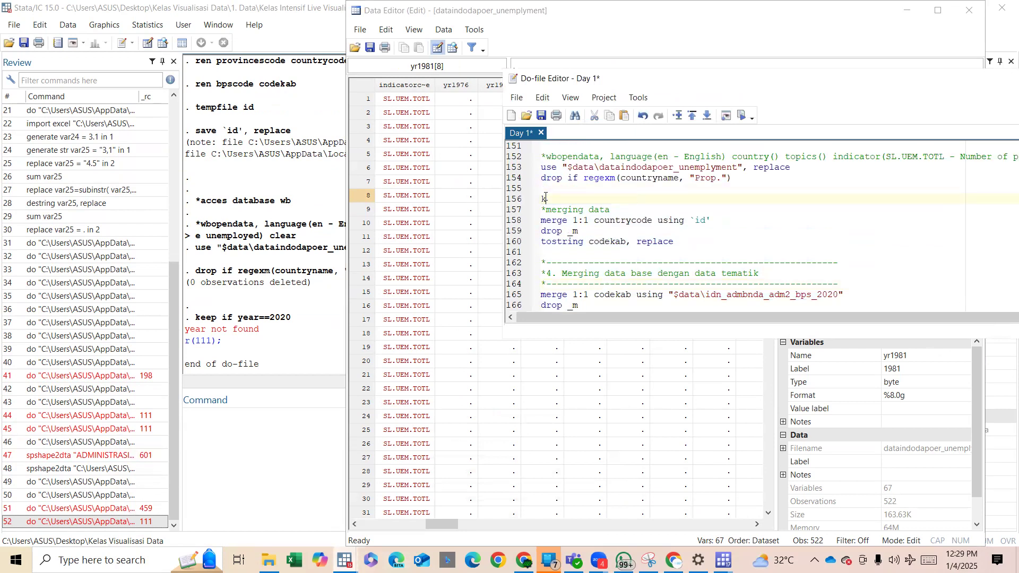
pyautogui.press('BackSpace')
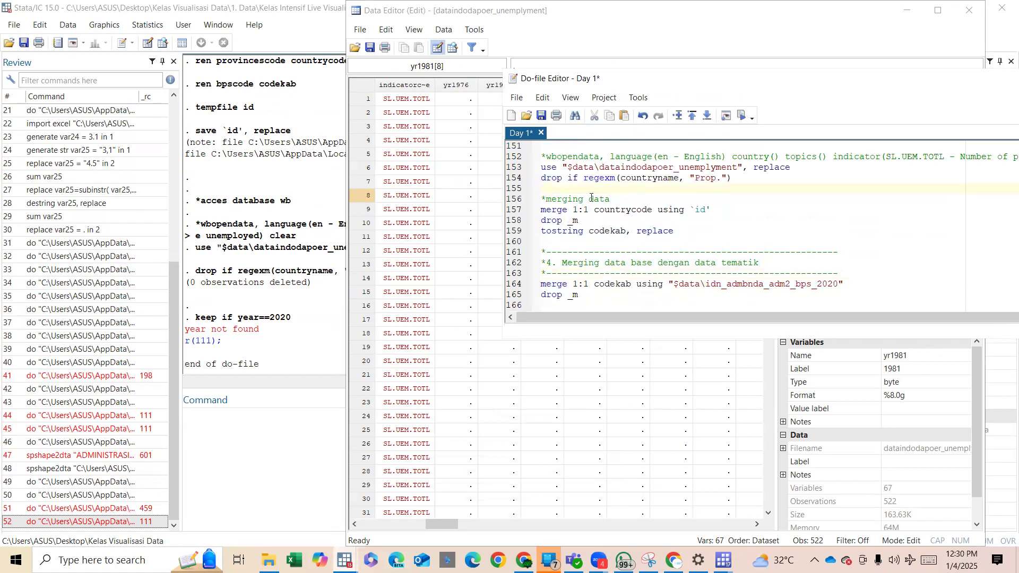
# Try to run the do-file block without the year filter through the codekab merge and drop _m, and check the output.
pyautogui.scroll(5, 591, 198)
pyautogui.moveTo(579, 221); pyautogui.dragTo(653, 276)
pyautogui.scroll(-3, 653, 277)
pyautogui.keyDown('shift'); pyautogui.click(672, 274); pyautogui.keyUp('shift')
pyautogui.scroll(-3, 673, 281)
pyautogui.keyDown('shift'); pyautogui.click(645, 258); pyautogui.keyUp('shift')
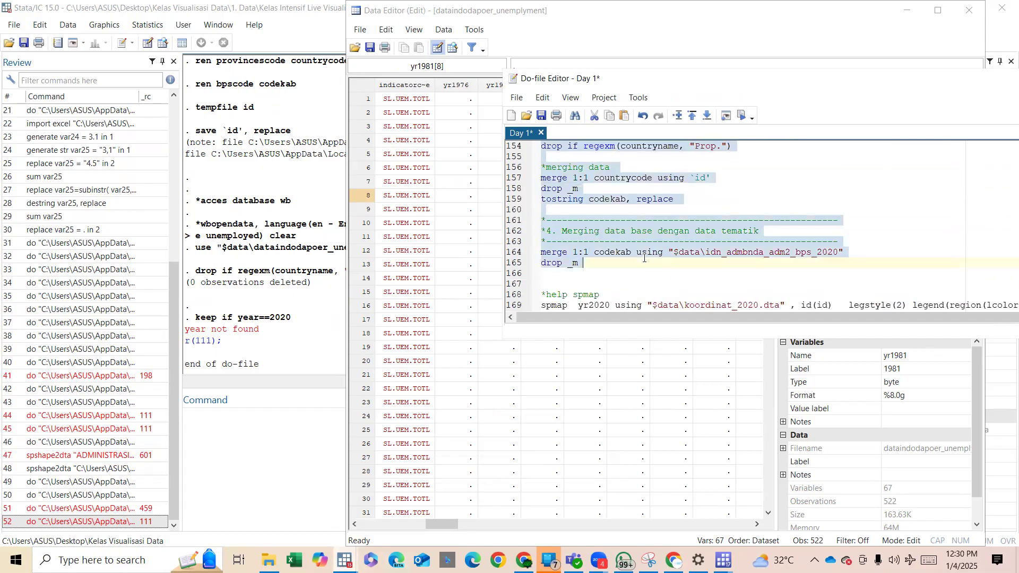
pyautogui.hotkey('ctrl', 'd')
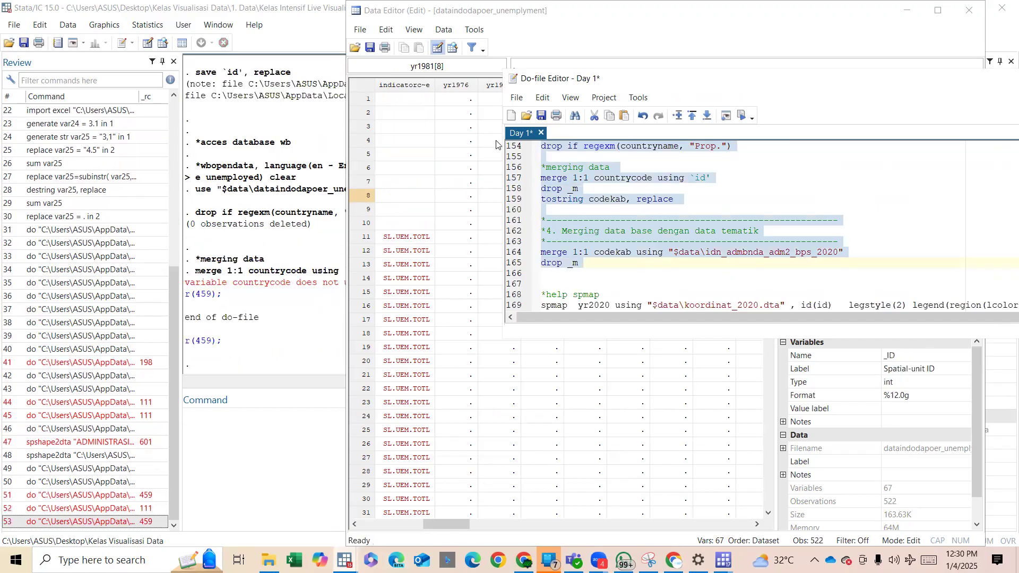
pyautogui.click(310, 282)
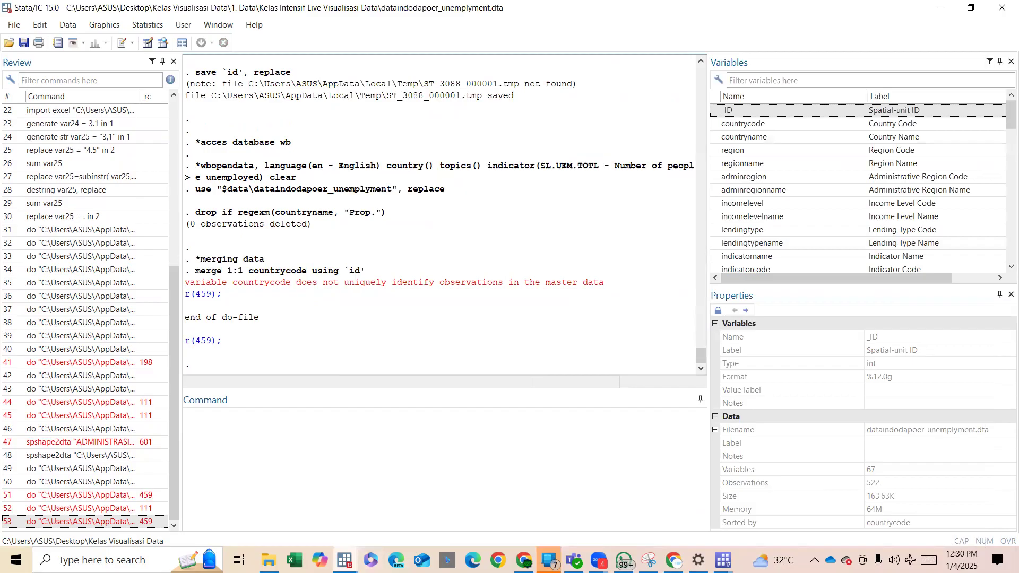
pyautogui.moveTo(344, 560)
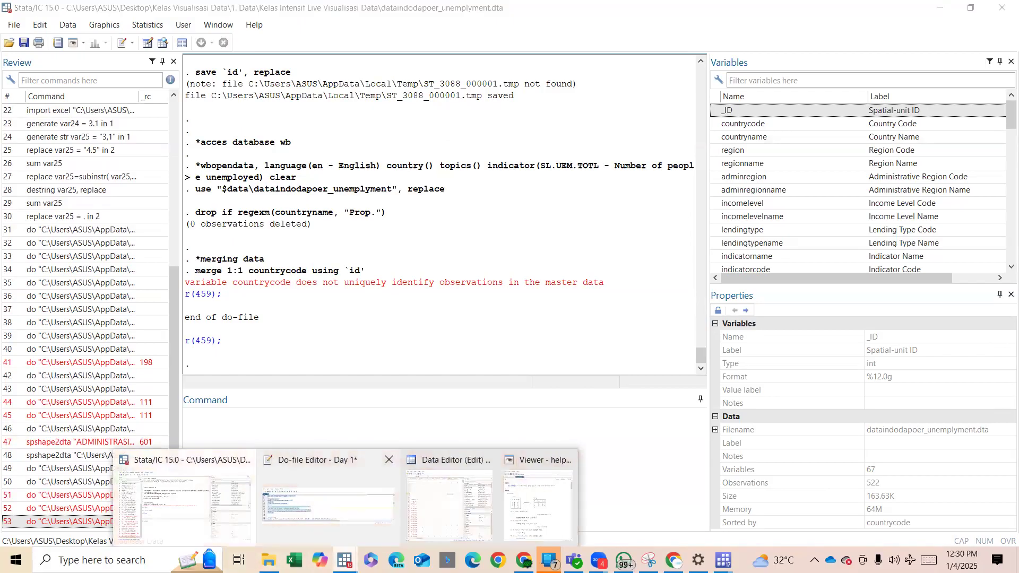
pyautogui.click(327, 504)
pyautogui.click(701, 208)
pyautogui.press('Return')
pyautogui.write('drop if')
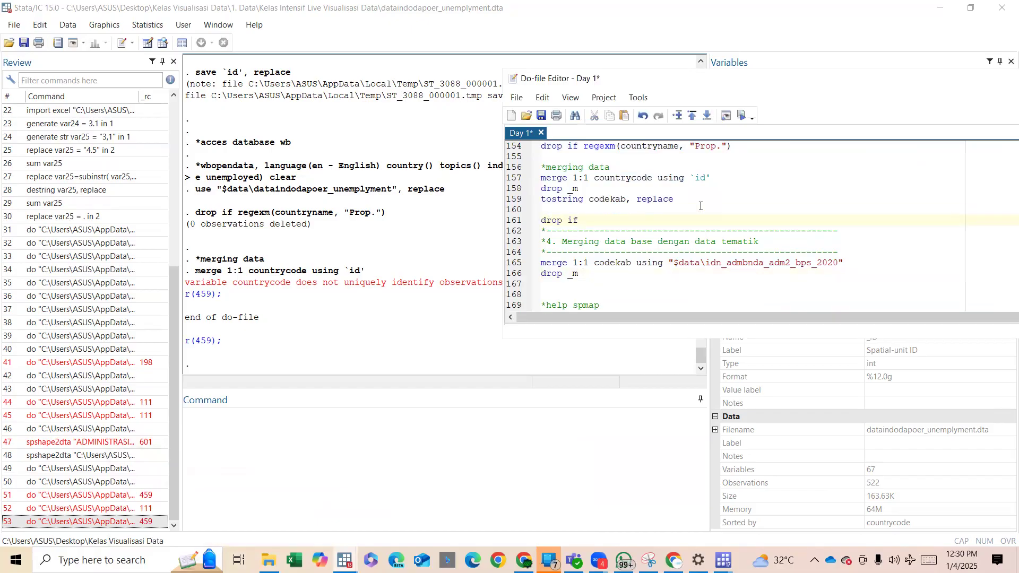
pyautogui.scroll(1, 663, 199)
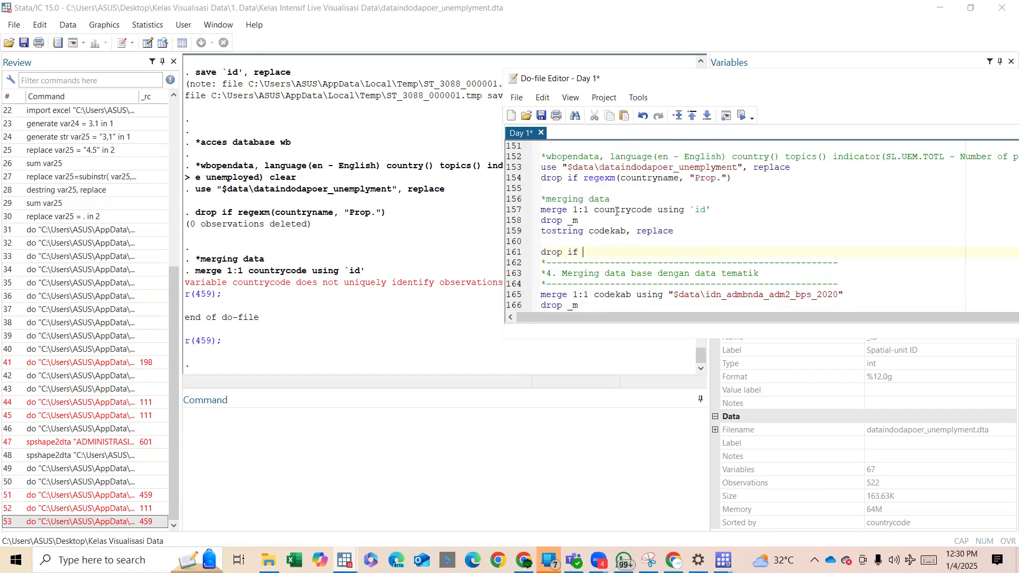
pyautogui.doubleClick(617, 210)
pyautogui.press('Down')
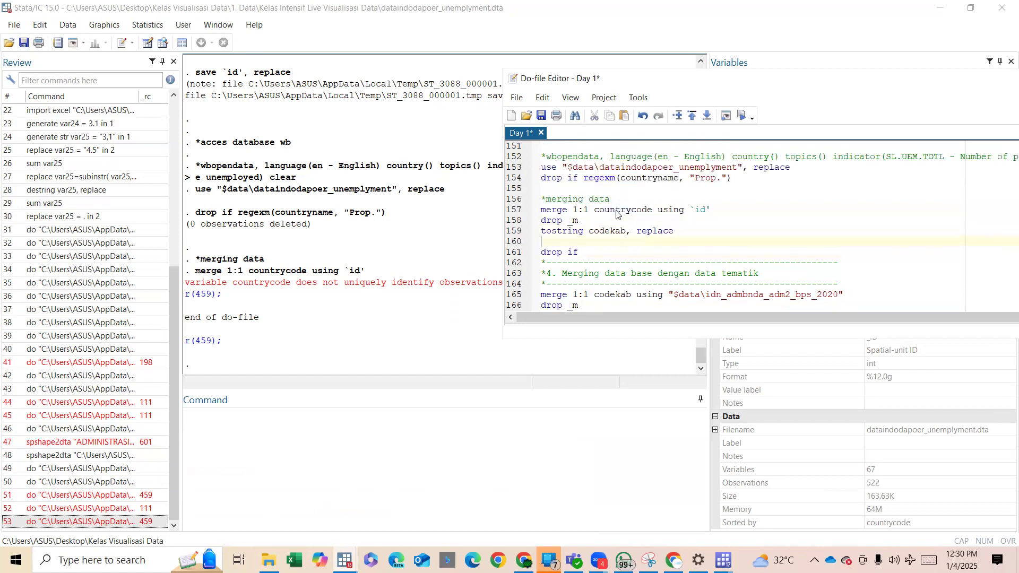
pyautogui.hotkey('ctrl', 'shift', 'Left')
pyautogui.hotkey('ctrl', 'shift', 'Left')
pyautogui.press('BackSpace')
# Try to run only the do-file lines from loading dataindodapoer_unemplyment through tostring codekab, replace.
pyautogui.click(626, 229)
pyautogui.moveTo(626, 229); pyautogui.dragTo(565, 169)
pyautogui.hotkey('ctrl', 'd')
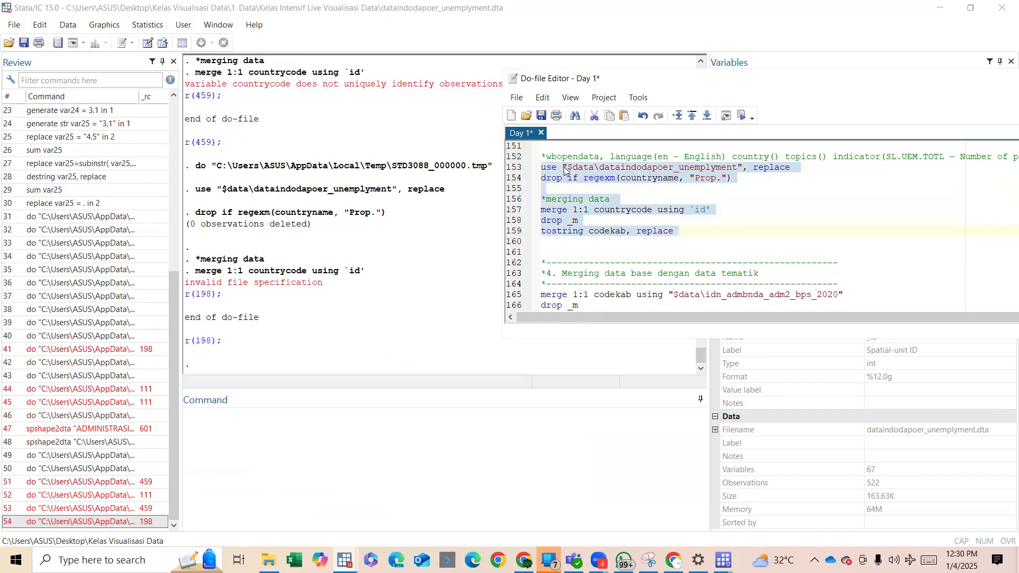
# Run the do-file lines that load indodapoer, rename provincescode and bpscode, and save the tempfile id.
pyautogui.scroll(7, 658, 219)
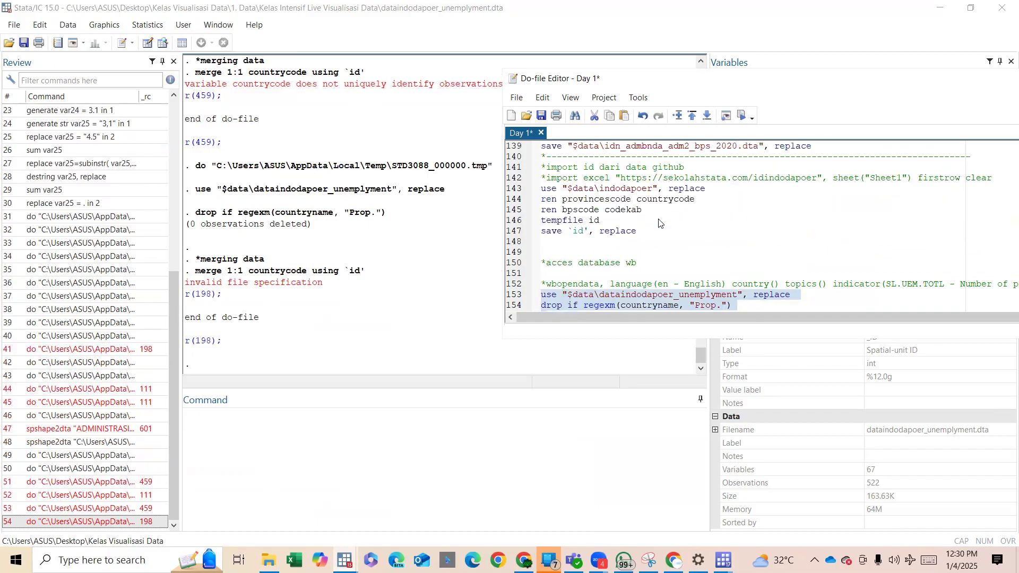
pyautogui.keyDown('shift'); pyautogui.click(623, 265); pyautogui.keyUp('shift')
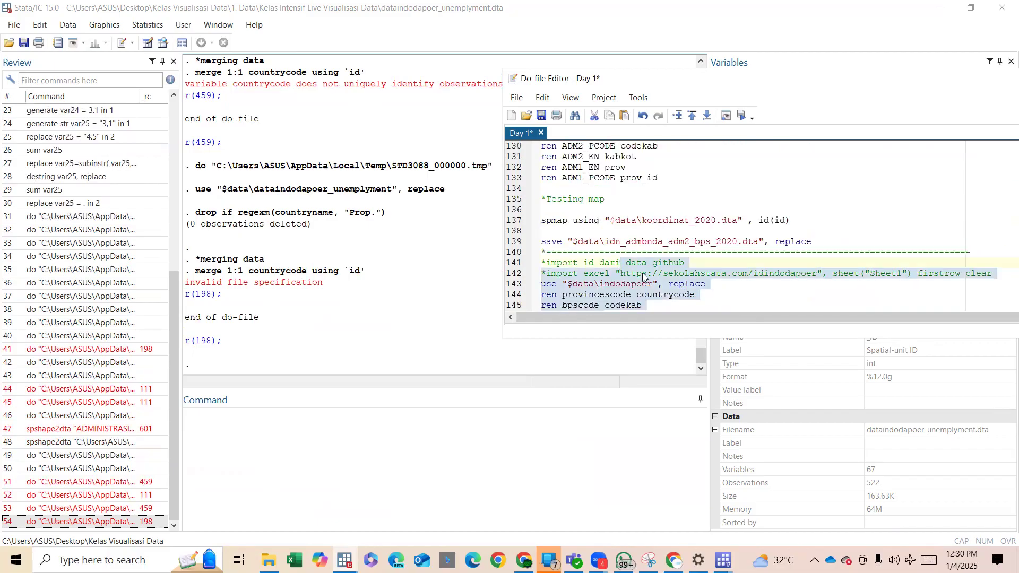
pyautogui.hotkey('ctrl', 'd')
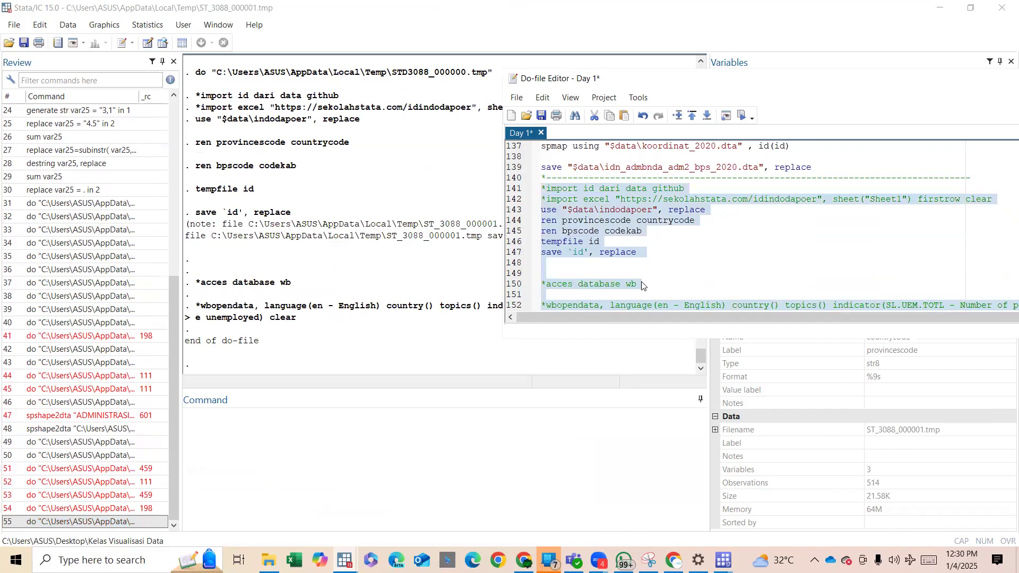
# Try to run the do-file from the indodapoer import through the 1:1 countrycode merge and its drop _m line in one selection.
pyautogui.scroll(-2, 641, 285)
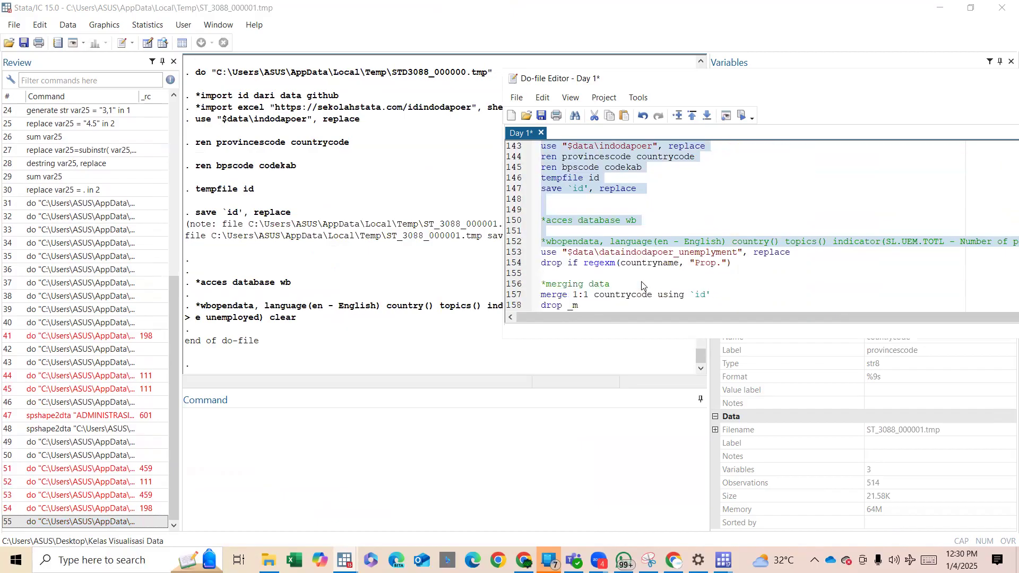
pyautogui.keyDown('shift'); pyautogui.click(670, 273); pyautogui.keyUp('shift')
pyautogui.keyDown('shift'); pyautogui.click(695, 302); pyautogui.keyUp('shift')
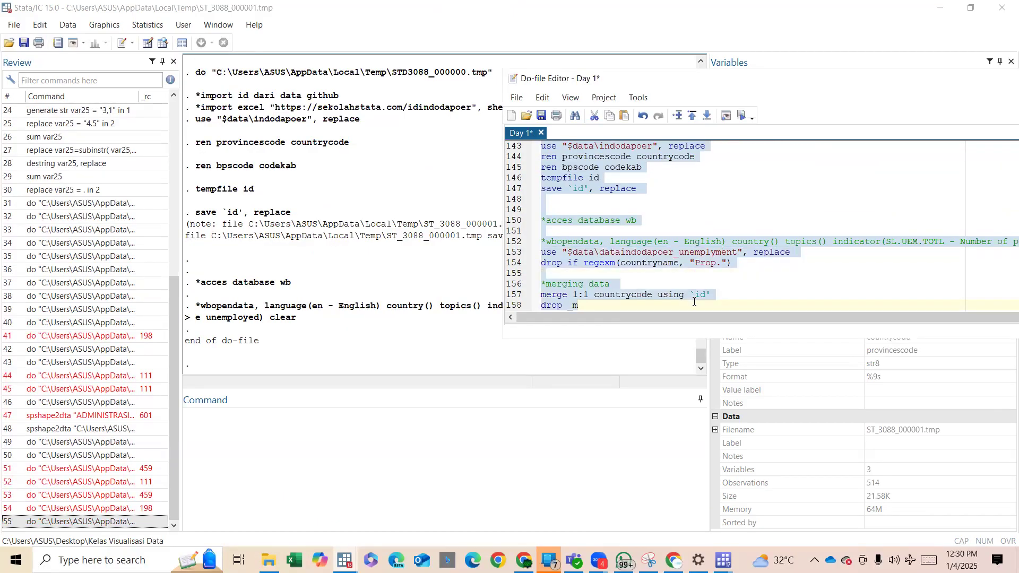
pyautogui.hotkey('ctrl', 'd')
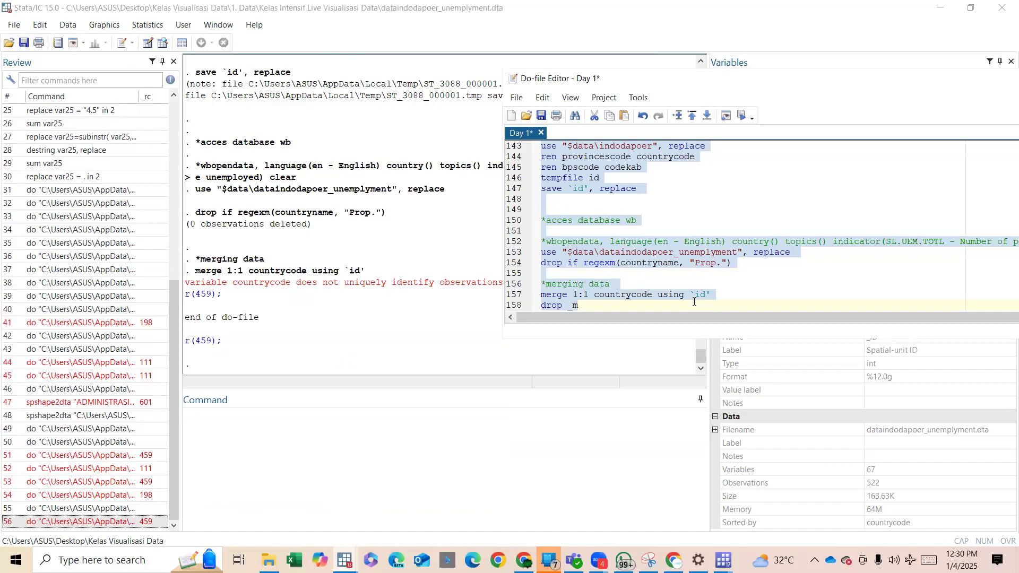
# Write a duplicates drop command in the do-file and place it directly above the merging data comment.
pyautogui.scroll(-3, 720, 289)
pyautogui.click(649, 231)
pyautogui.write('duplicates drop')
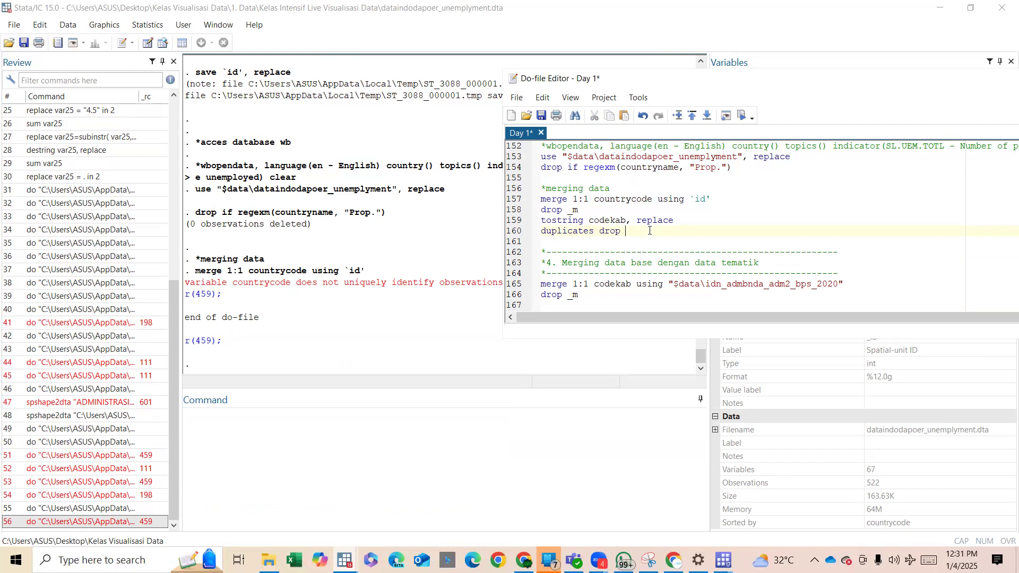
pyautogui.hotkey('shift', 'Home')
pyautogui.hotkey('ctrl', 'c')
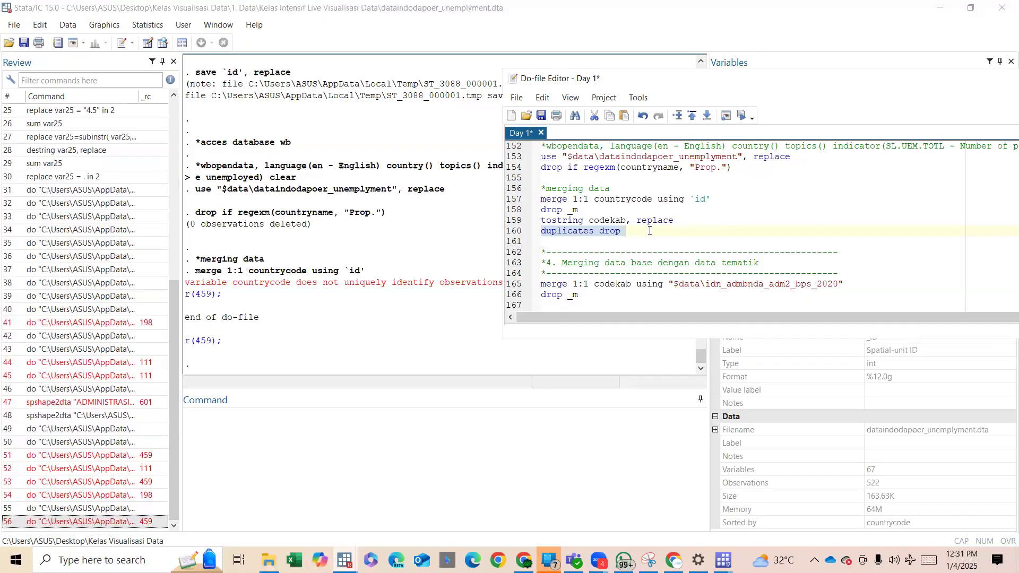
pyautogui.press('BackSpace')
pyautogui.hotkey('ctrl', 'v')
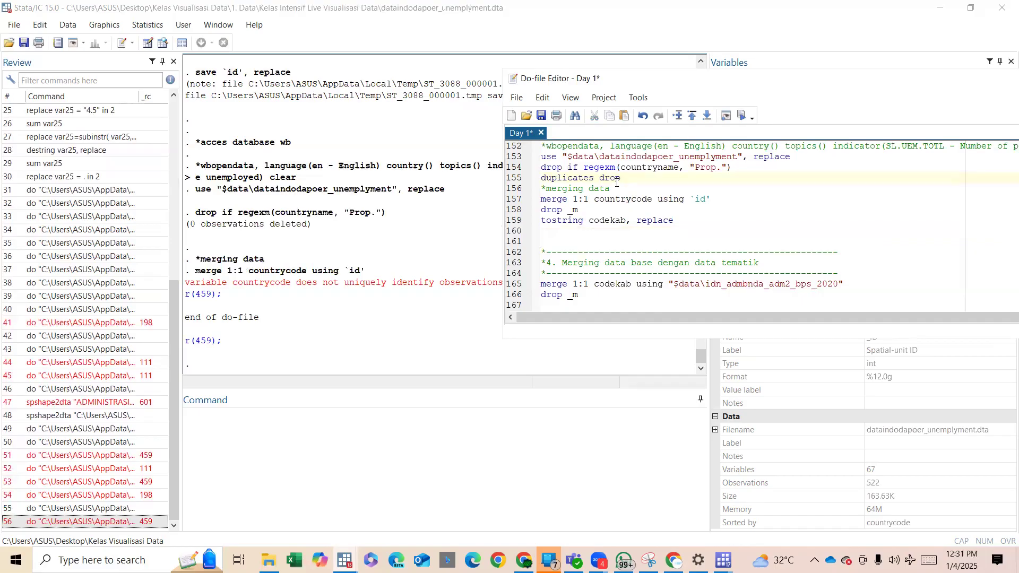
# Complete the new do-file command as duplicates drop countrycode, replace.
pyautogui.doubleClick(623, 201)
pyautogui.hotkey('ctrl', 'c')
pyautogui.press('Up')
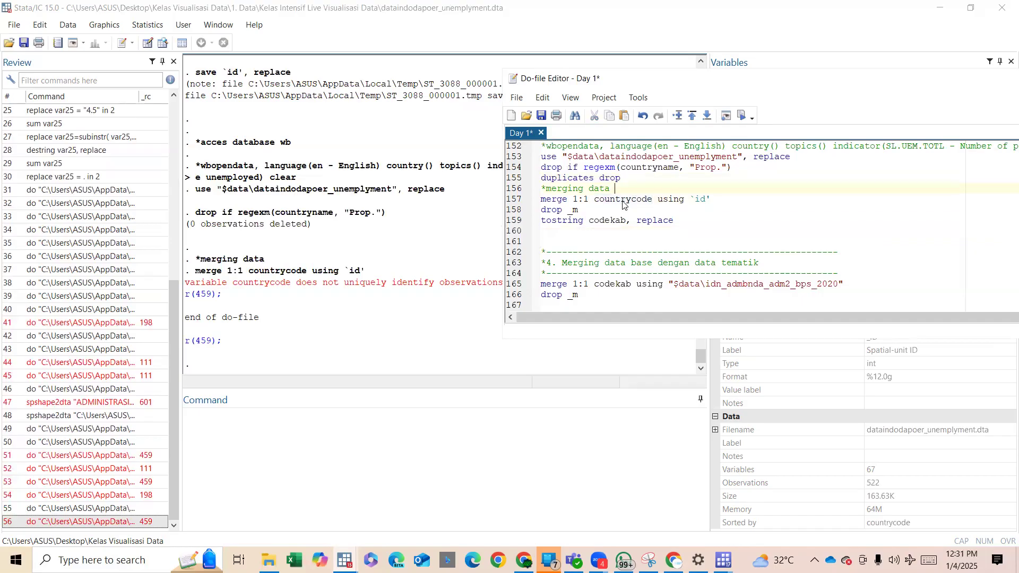
pyautogui.hotkey('ctrl', 'v')
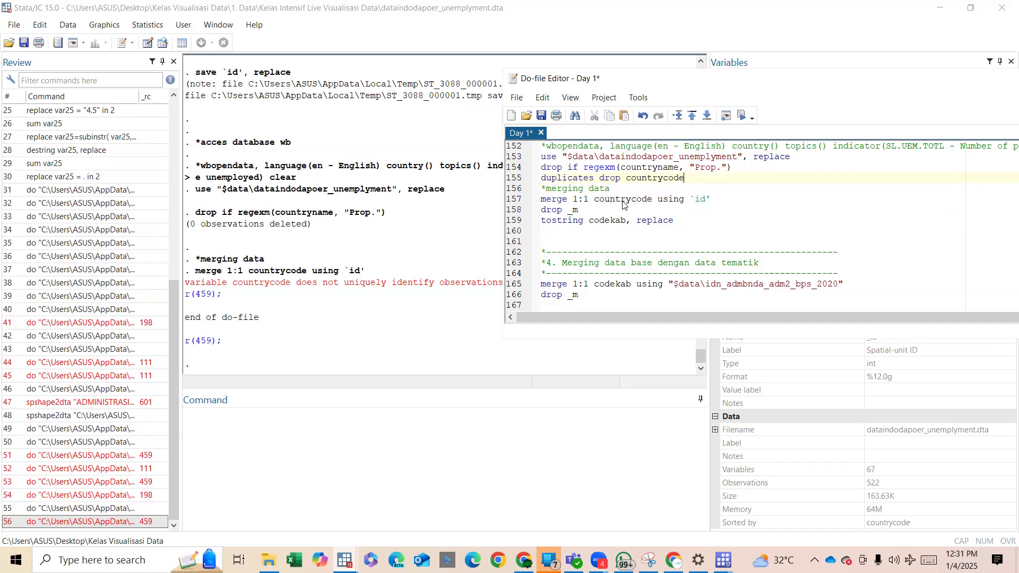
pyautogui.write(', replace')
pyautogui.press('Down')
pyautogui.press('Down')
pyautogui.hotkey('shift', 'Down')
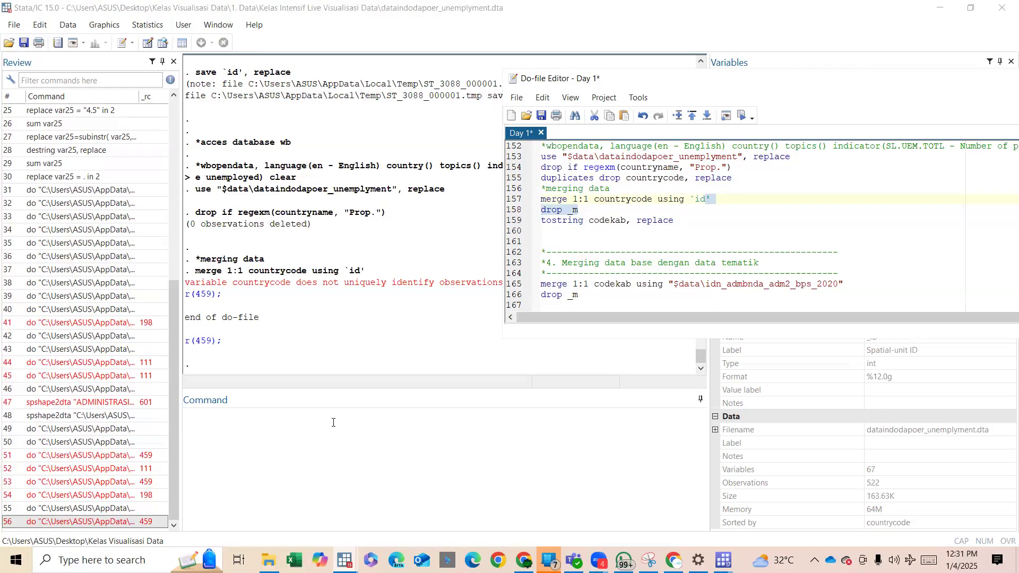
# Run duplicates report countrycode on the unemployment data and examine the copies table.
pyautogui.click(333, 422)
pyautogui.write('dupli')
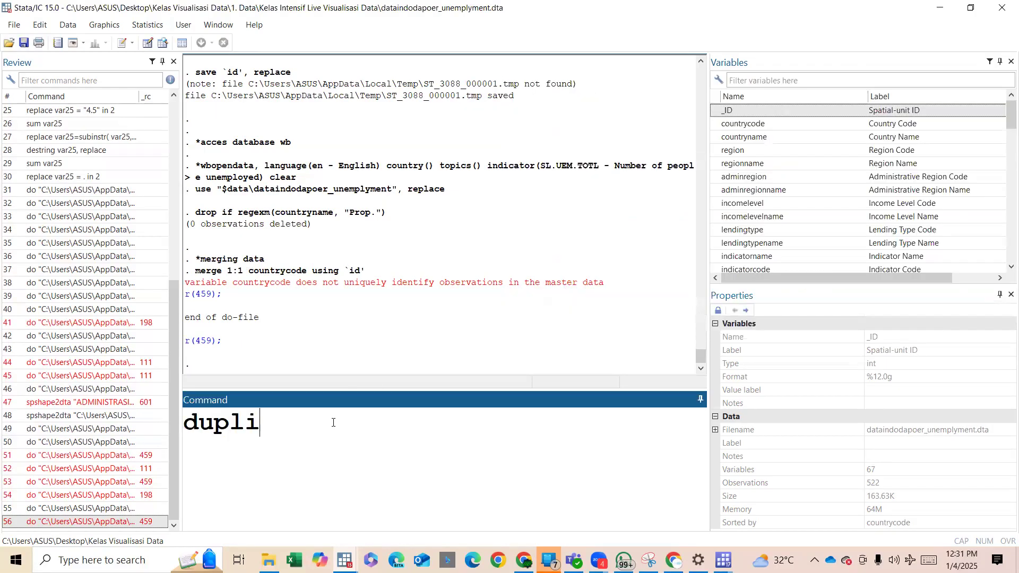
pyautogui.write('cates report')
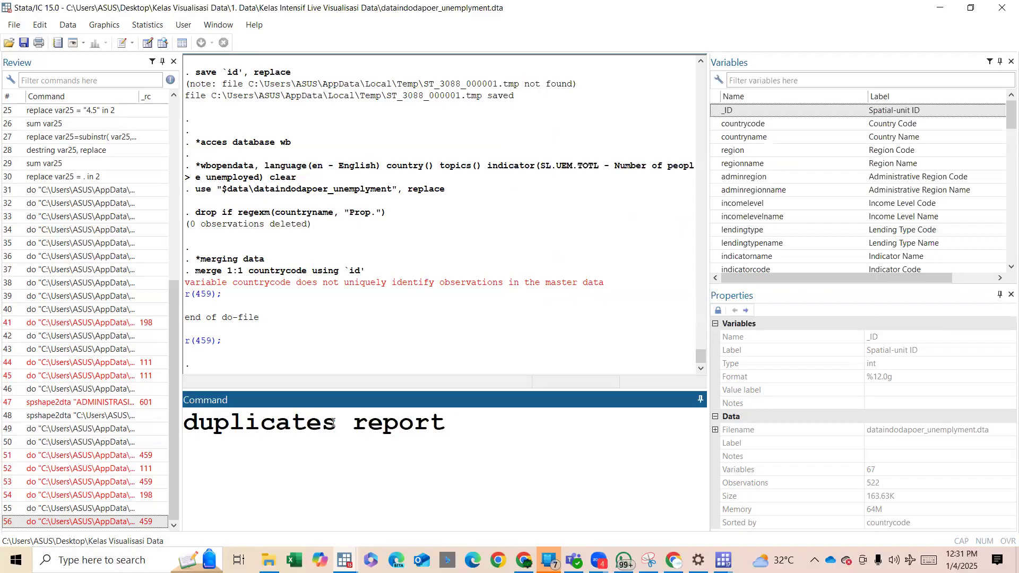
pyautogui.write(' countrycode')
pyautogui.press('Return')
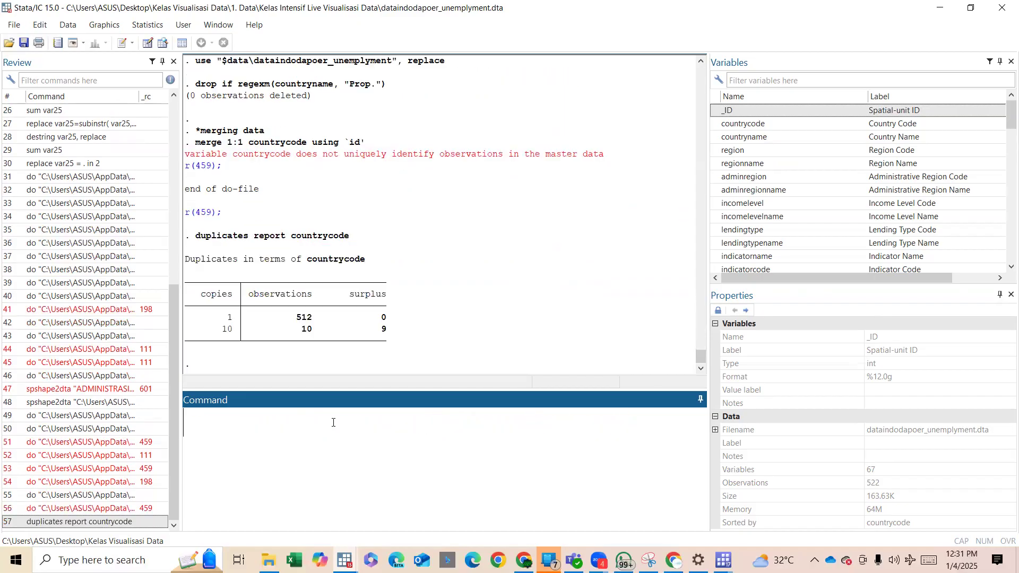
pyautogui.moveTo(213, 318); pyautogui.dragTo(253, 329)
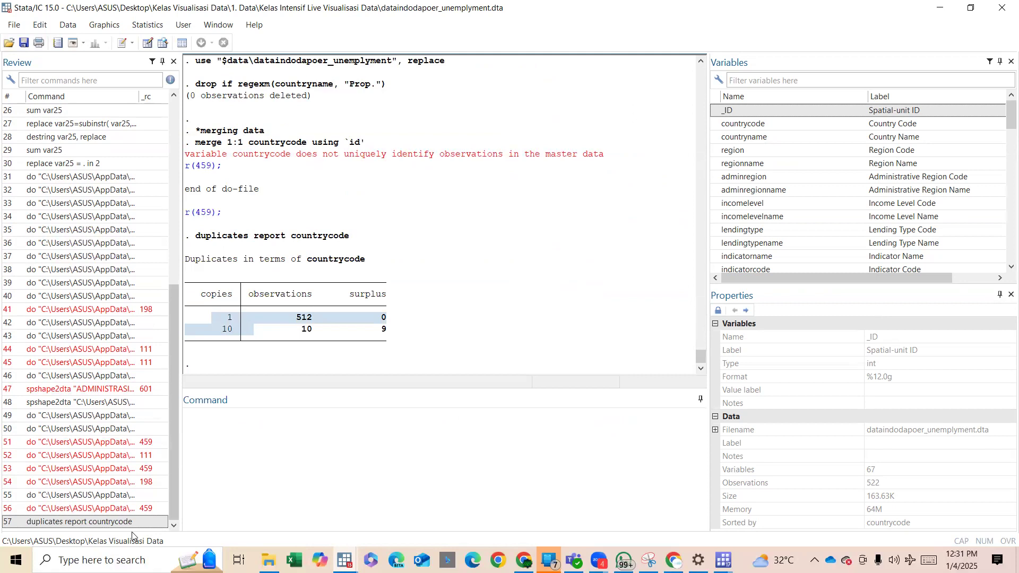
# Reuse the duplicates report command to run duplicates tag countrycode, gen(dup).
pyautogui.click(120, 525)
pyautogui.doubleClick(392, 425)
pyautogui.write('tag countrycode')
pyautogui.press('End')
pyautogui.write(', gen')
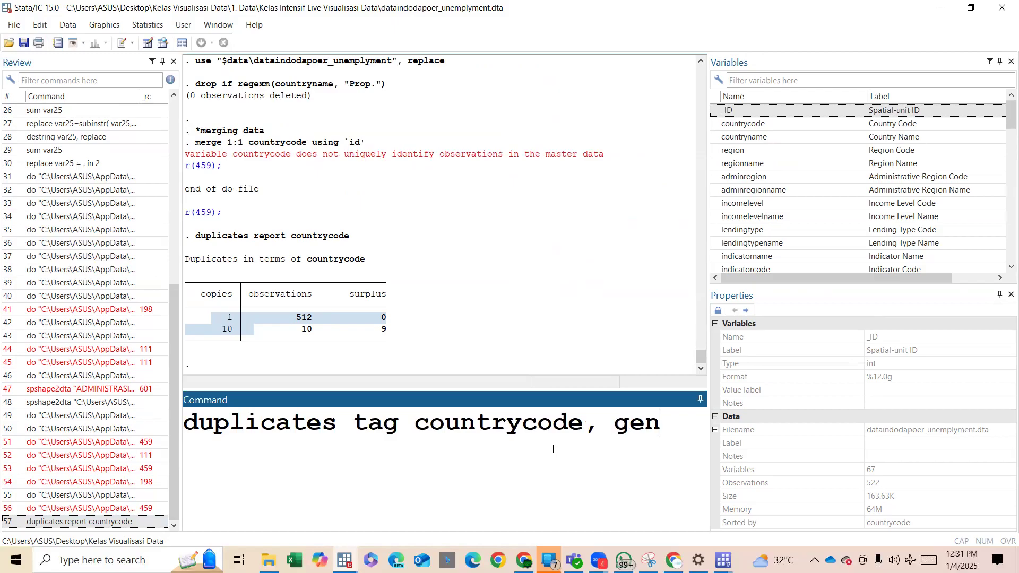
pyautogui.write('(duo')
pyautogui.press('BackSpace')
pyautogui.write('p)')
pyautogui.press('Return')
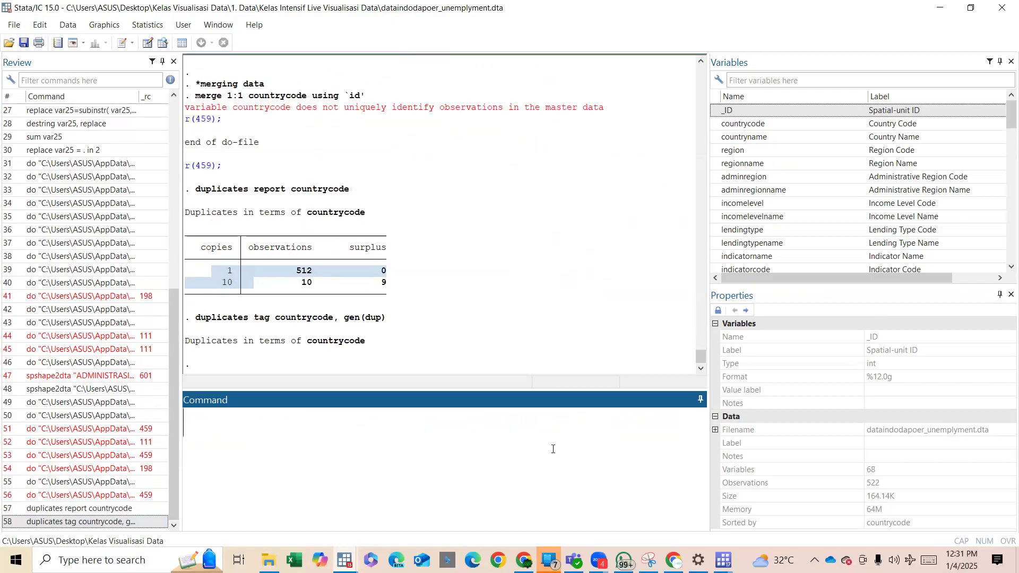
# Run edit if dup!=0 to open only the observations tagged as duplicates in the Data Editor.
pyautogui.write('edit')
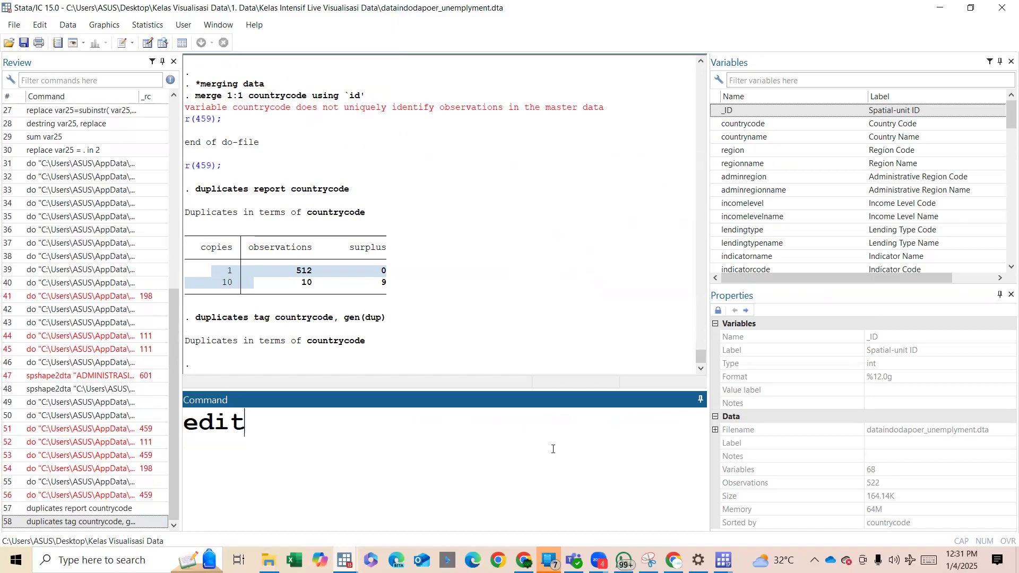
pyautogui.write(' if dup')
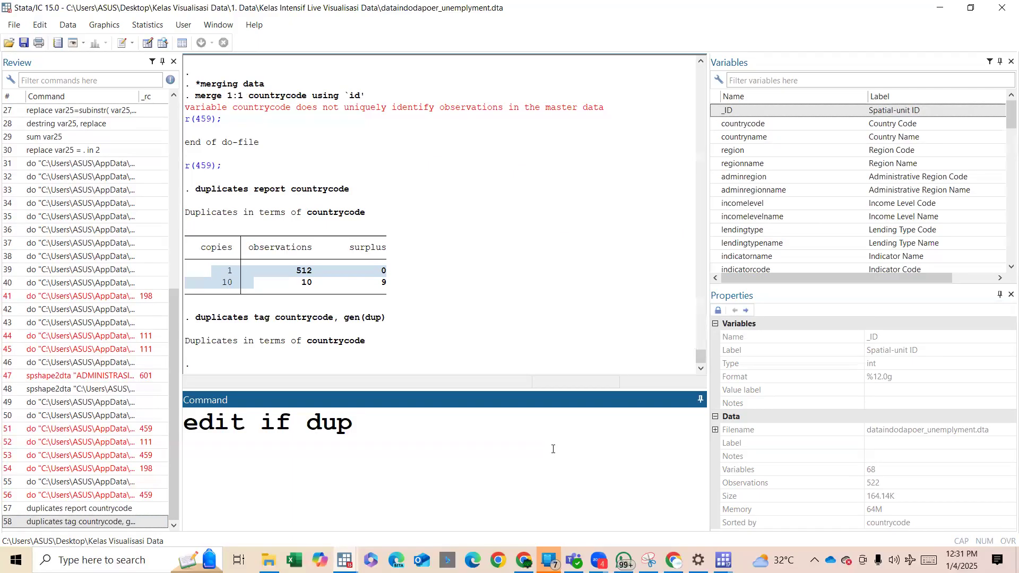
pyautogui.write('!=0')
pyautogui.press('Return')
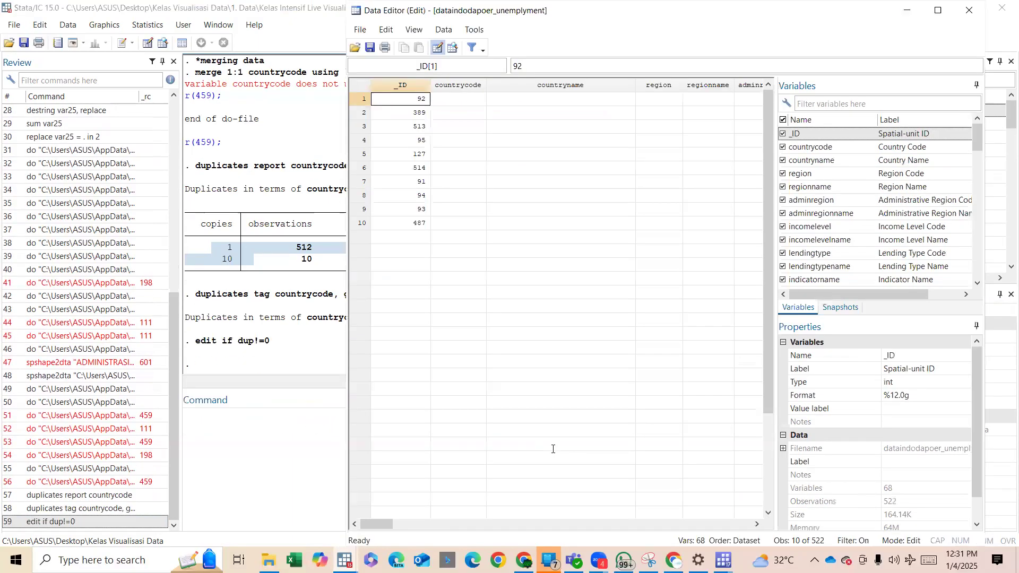
# Examine the tagged duplicate observations across their columns, from _ID through the yearly values to the prov column.
pyautogui.press('Right')
pyautogui.press('Right')
pyautogui.press('Right')
pyautogui.press('Right')
pyautogui.press('Right')
pyautogui.press('Right')
pyautogui.press('Right')
pyautogui.press('Right')
pyautogui.press('Right')
pyautogui.press('Right')
pyautogui.press('Right')
pyautogui.press('Right')
pyautogui.press('Right')
pyautogui.press('Right')
pyautogui.press('Right')
pyautogui.press('Right')
pyautogui.press('Right')
pyautogui.press('Right')
pyautogui.press('Right')
pyautogui.press('Right')
pyautogui.press('Right')
pyautogui.press('Right')
pyautogui.press('Right')
pyautogui.press('Right')
pyautogui.press('Right')
pyautogui.press('Right')
pyautogui.press('Right')
pyautogui.press('Right')
pyautogui.press('Right')
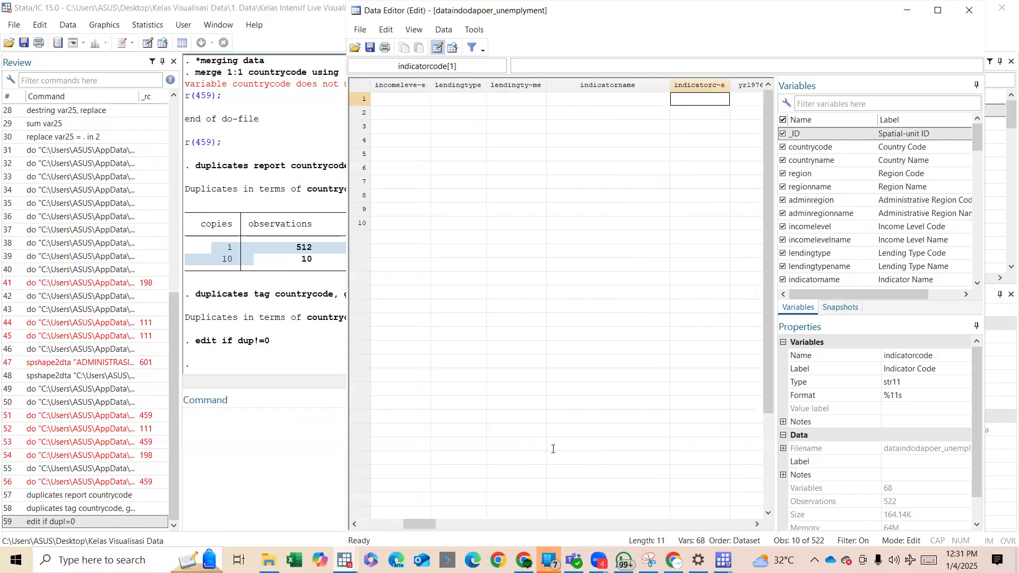
pyautogui.press('Right')
pyautogui.press('Right')
pyautogui.press('Right')
pyautogui.press('Right')
pyautogui.press('Right')
pyautogui.press('Right')
pyautogui.press('Right')
pyautogui.press('Right')
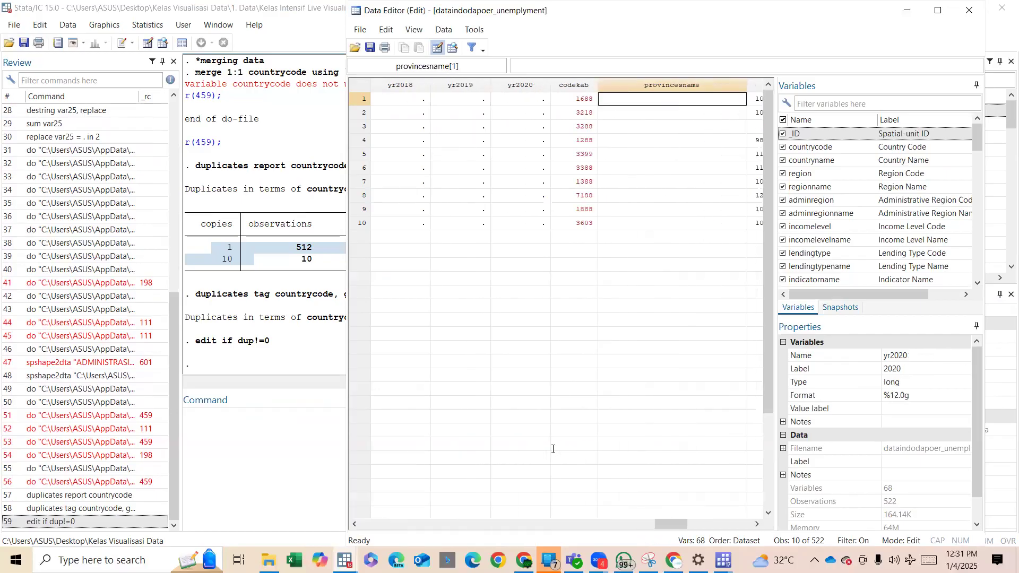
pyautogui.press('Left')
pyautogui.press('Left')
pyautogui.press('Left')
pyautogui.press('Left')
pyautogui.press('Left')
pyautogui.press('Left')
pyautogui.press('Left')
pyautogui.press('Left')
pyautogui.press('Right')
pyautogui.press('Right')
pyautogui.press('Right')
pyautogui.press('Right')
pyautogui.press('Right')
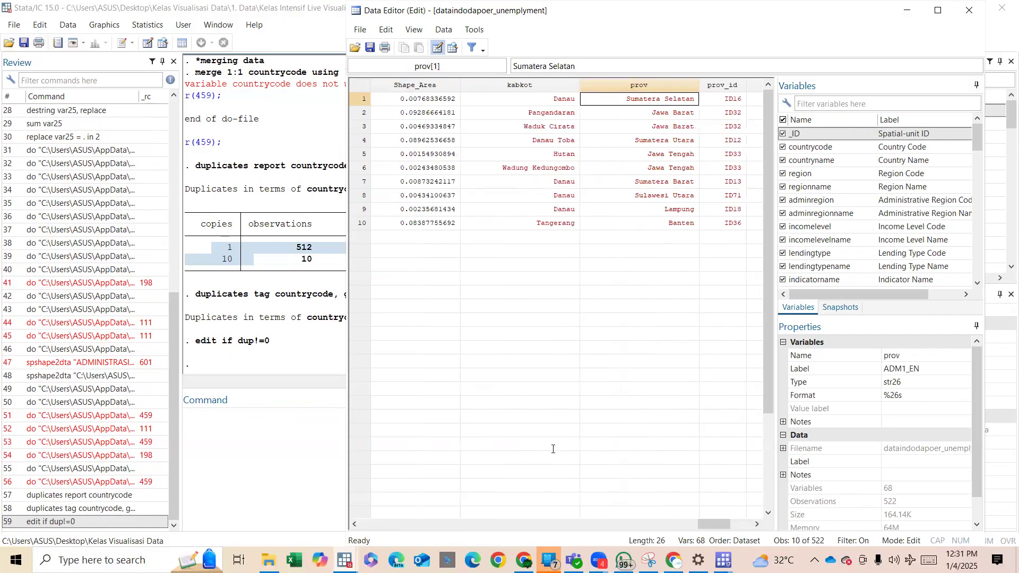
# Read the kabkot names of the tagged duplicate observations row by row.
pyautogui.press('Left')
pyautogui.press('Down')
pyautogui.press('Down')
pyautogui.press('Down')
pyautogui.press('Down')
pyautogui.press('Down')
pyautogui.press('Down')
pyautogui.press('Down')
pyautogui.press('Down')
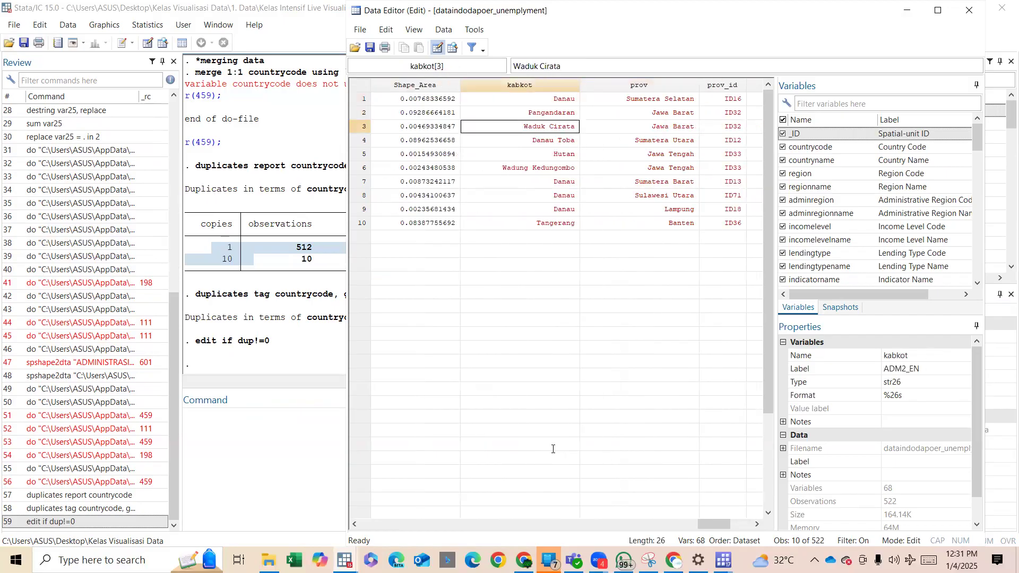
pyautogui.press('Down')
pyautogui.press('Down')
pyautogui.press('Up')
pyautogui.press('Up')
pyautogui.press('Up')
pyautogui.press('Up')
pyautogui.press('Up')
pyautogui.press('Up')
pyautogui.press('Up')
pyautogui.press('Up')
pyautogui.press('Up')
pyautogui.press('Up')
# Go back through the yearly columns to the first row's countrycode cell and examine the countrycode values.
pyautogui.press('Left')
pyautogui.press('Left')
pyautogui.press('Left')
pyautogui.press('Left')
pyautogui.press('Left')
pyautogui.press('Left')
pyautogui.press('Left')
pyautogui.press('Left')
pyautogui.press('Left')
pyautogui.press('Left')
pyautogui.press('Left')
pyautogui.press('Left')
pyautogui.press('Left')
pyautogui.press('Left')
pyautogui.press('Left')
pyautogui.press('Left')
pyautogui.press('Left')
pyautogui.press('Left')
pyautogui.press('Left')
pyautogui.press('Left')
pyautogui.press('Left')
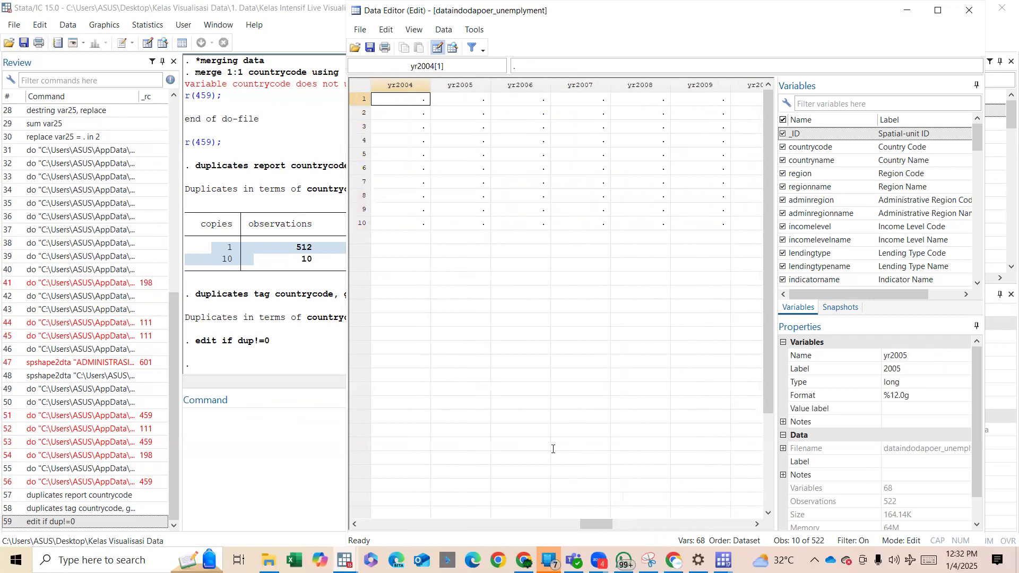
pyautogui.press('Left')
pyautogui.press('Left')
pyautogui.press('Left')
pyautogui.press('Left')
pyautogui.press('Left')
pyautogui.press('Left')
pyautogui.press('Left')
pyautogui.press('Left')
pyautogui.press('Left')
pyautogui.press('Left')
pyautogui.press('Left')
pyautogui.press('Left')
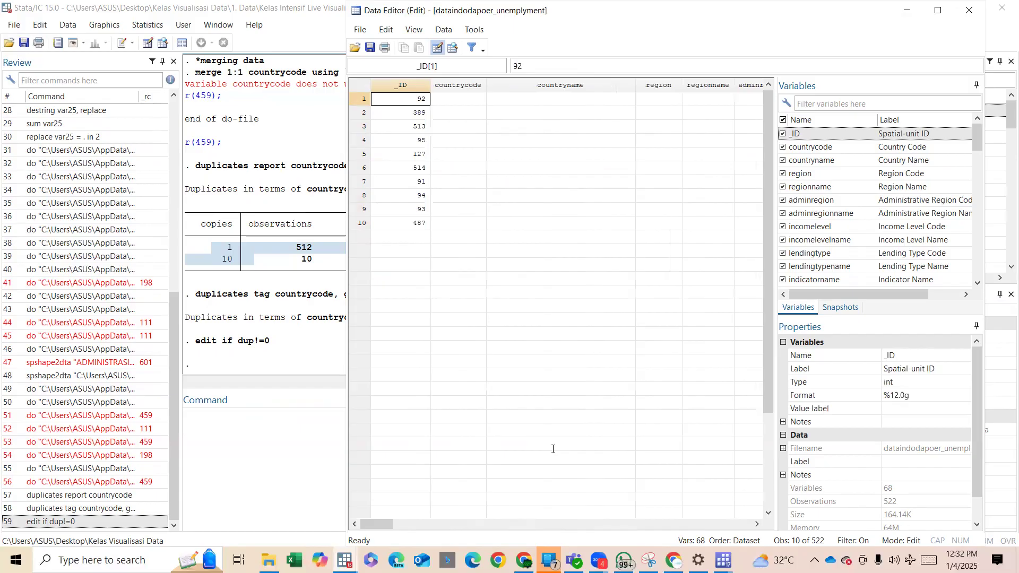
pyautogui.press('Right')
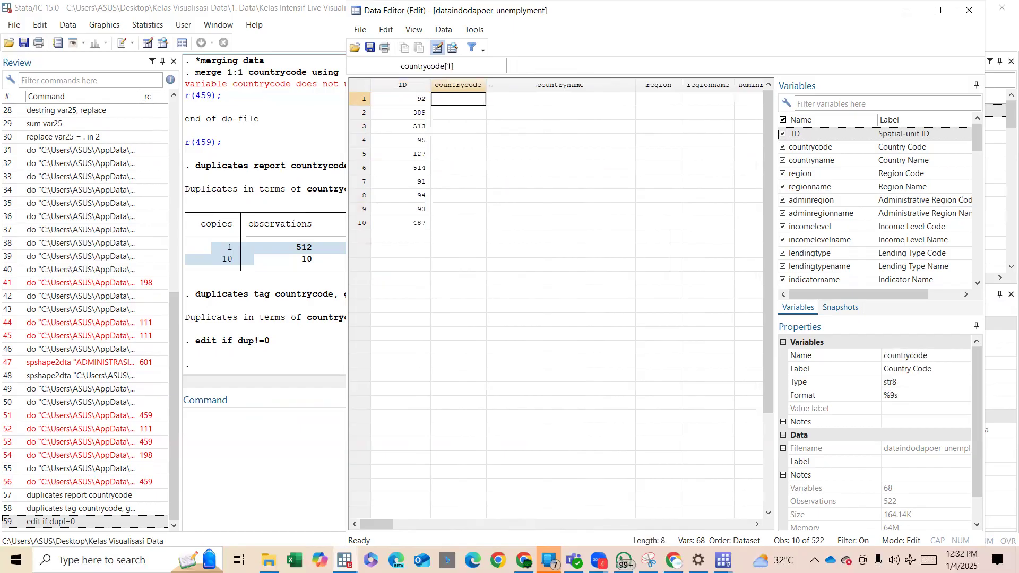
# Switch to the Day 1 do-file and remove the blank line below the merge 1:1 countrycode command.
pyautogui.moveTo(344, 558)
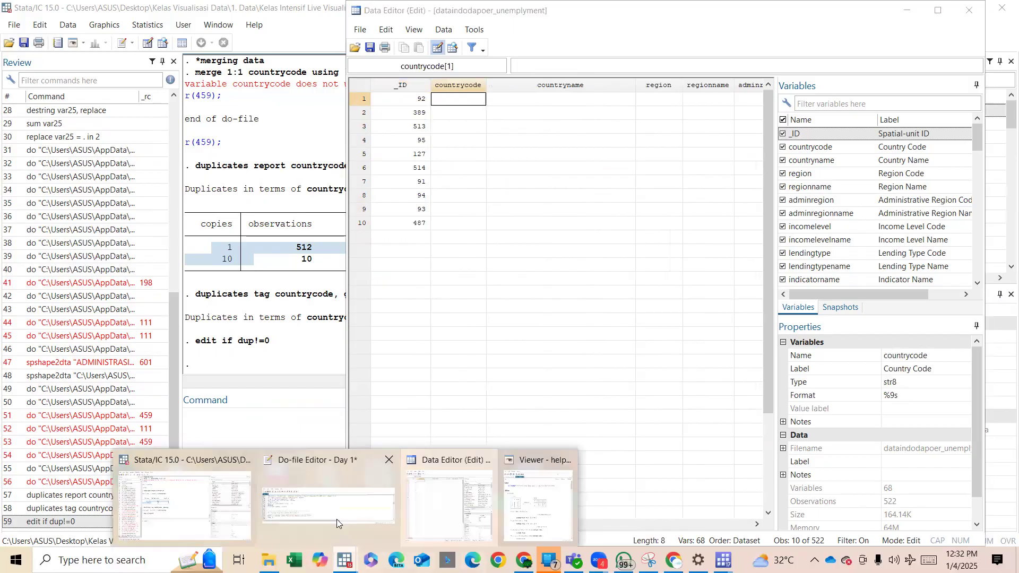
pyautogui.click(336, 519)
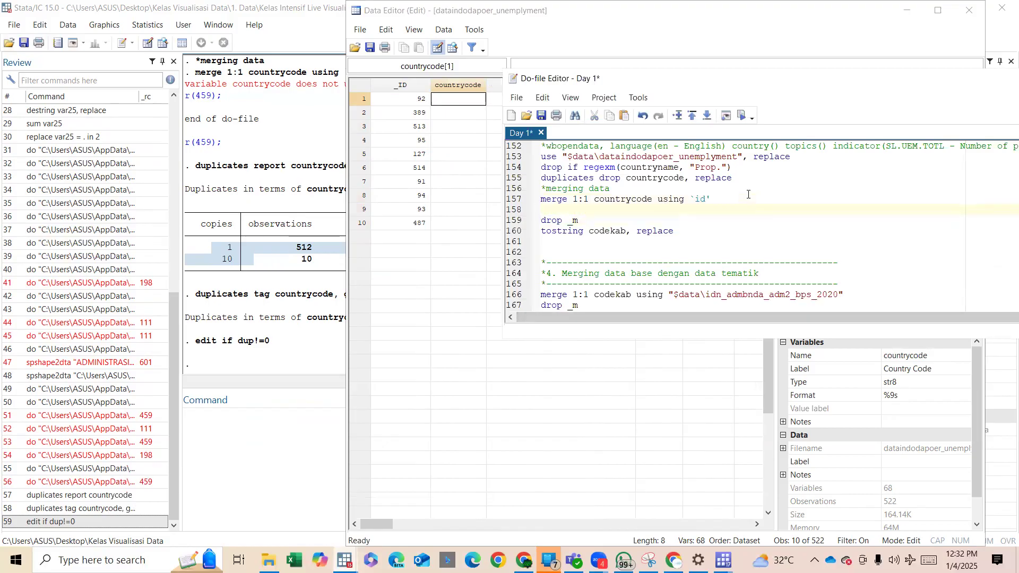
pyautogui.press('BackSpace')
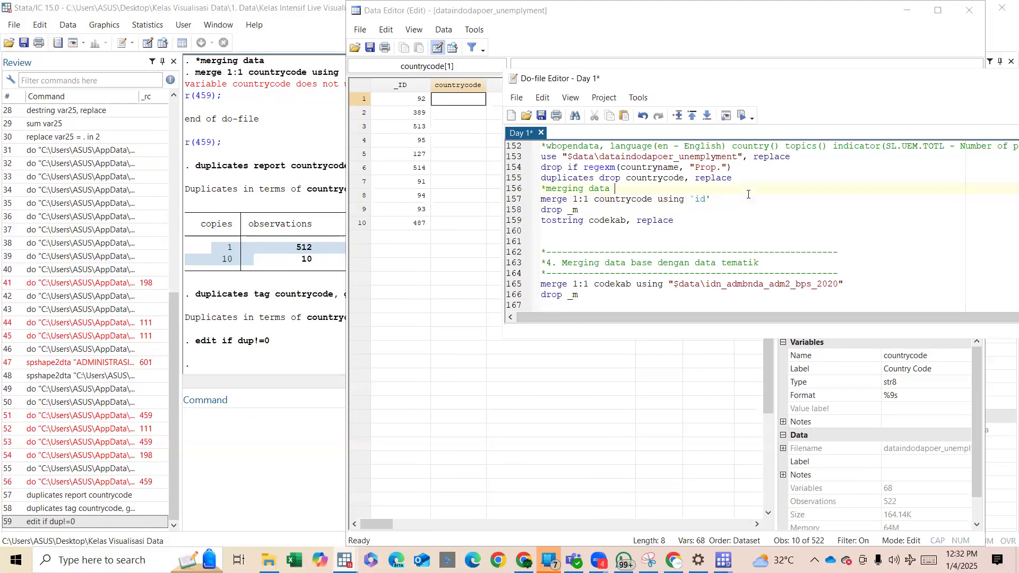
# Replace the duplicates drop countrycode command with drop if countrycode=="" above the merging data comment.
pyautogui.press('Return')
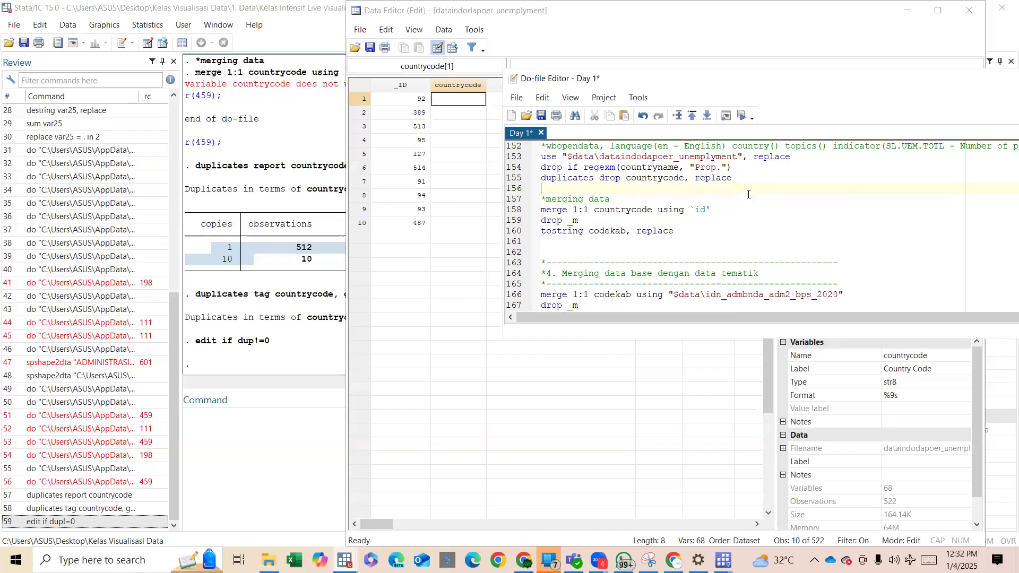
pyautogui.write('drop if countrycode==."')
pyautogui.moveTo(735, 178); pyautogui.dragTo(542, 179)
pyautogui.press('Delete')
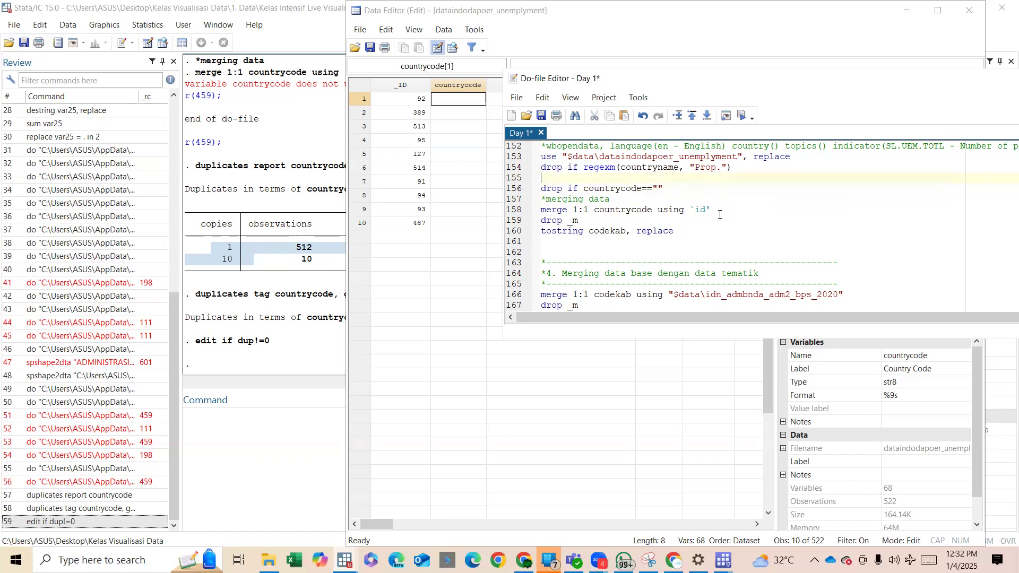
# Run the do-file block from use "$data\indodapoer" through the tostring codekab command after the countrycode merge.
pyautogui.moveTo(722, 230); pyautogui.dragTo(654, 171)
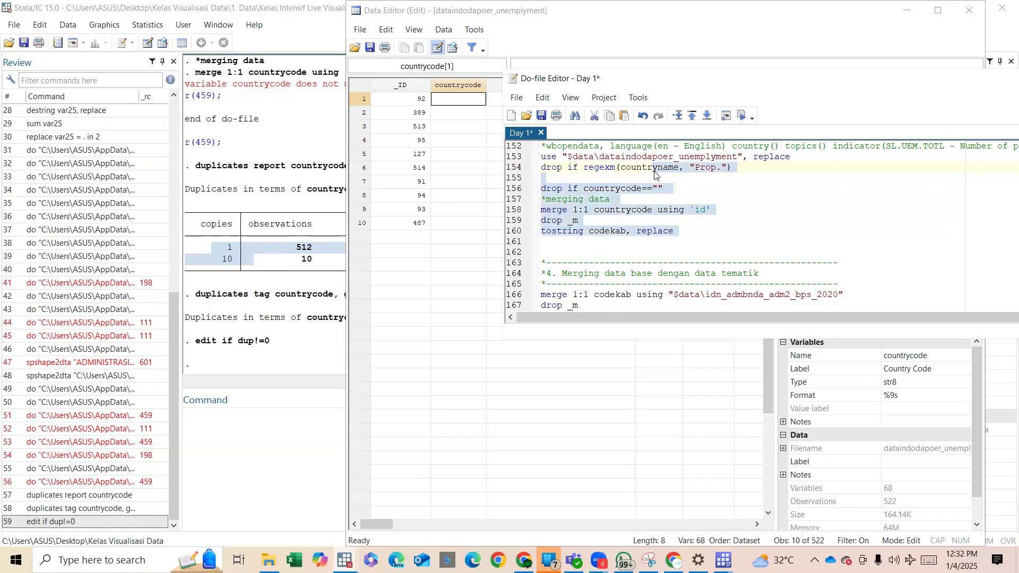
pyautogui.scroll(5, 654, 171)
pyautogui.keyDown('shift'); pyautogui.click(619, 210); pyautogui.keyUp('shift')
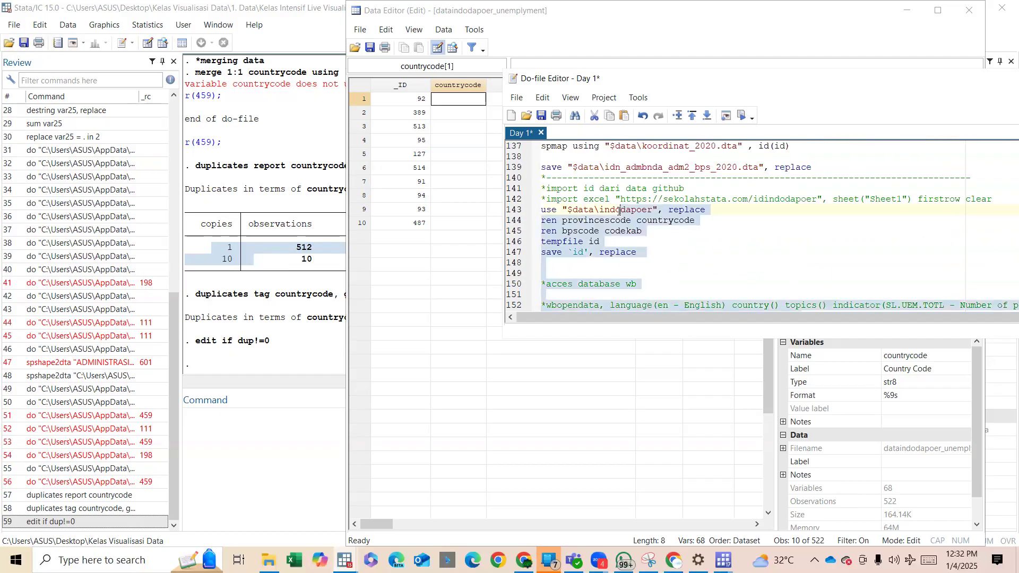
pyautogui.scroll(-2, 711, 247)
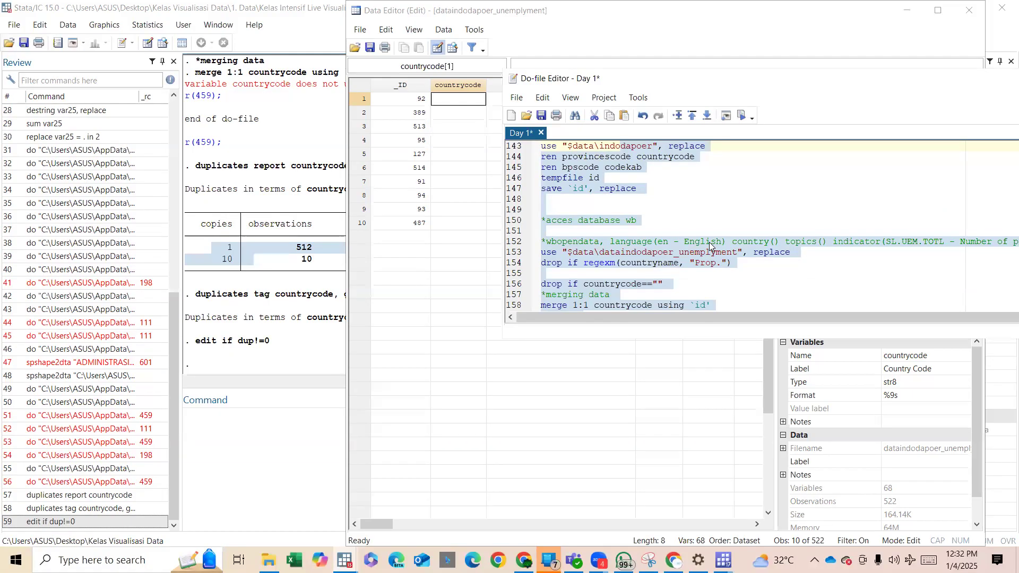
pyautogui.hotkey('ctrl', 'd')
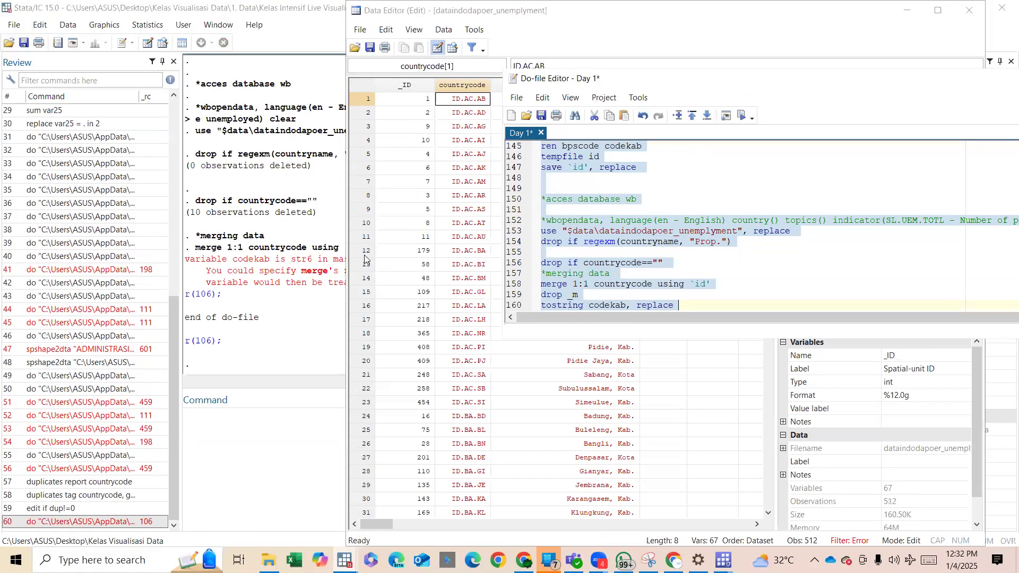
# Move the Data Editor window aside to read the merge output, and return to the do-file.
pyautogui.click(425, 15)
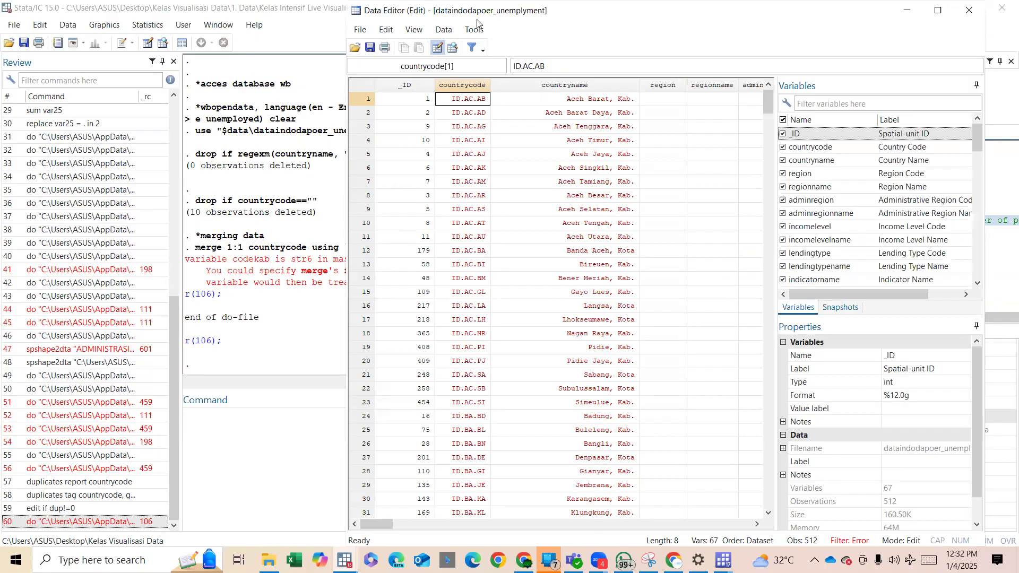
pyautogui.moveTo(477, 22); pyautogui.dragTo(761, 137)
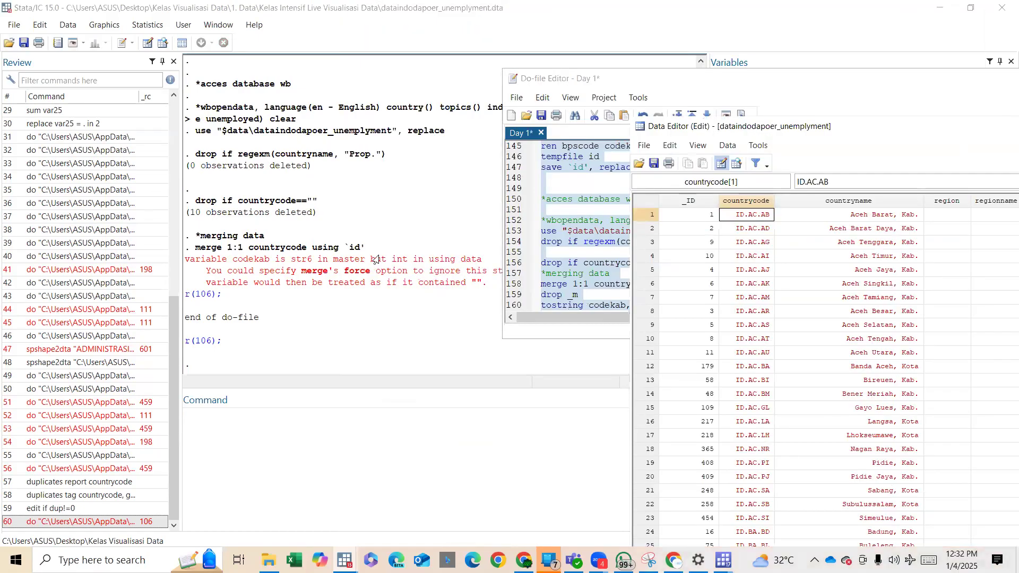
pyautogui.click(572, 247)
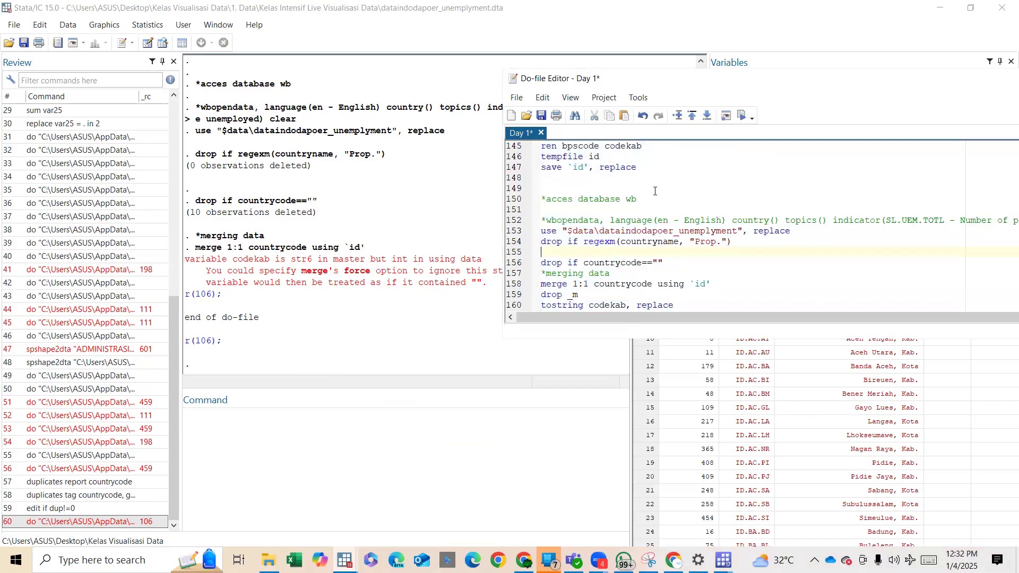
# Add a tostring codekab command directly below the ren bpscode codekab line in the do-file.
pyautogui.scroll(2, 655, 191)
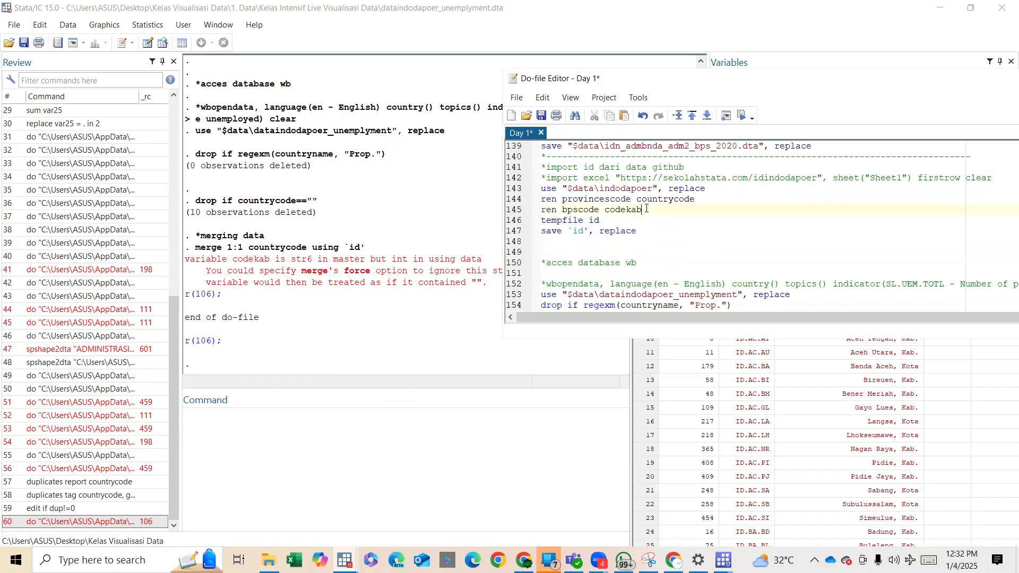
pyautogui.scroll(-2, 646, 208)
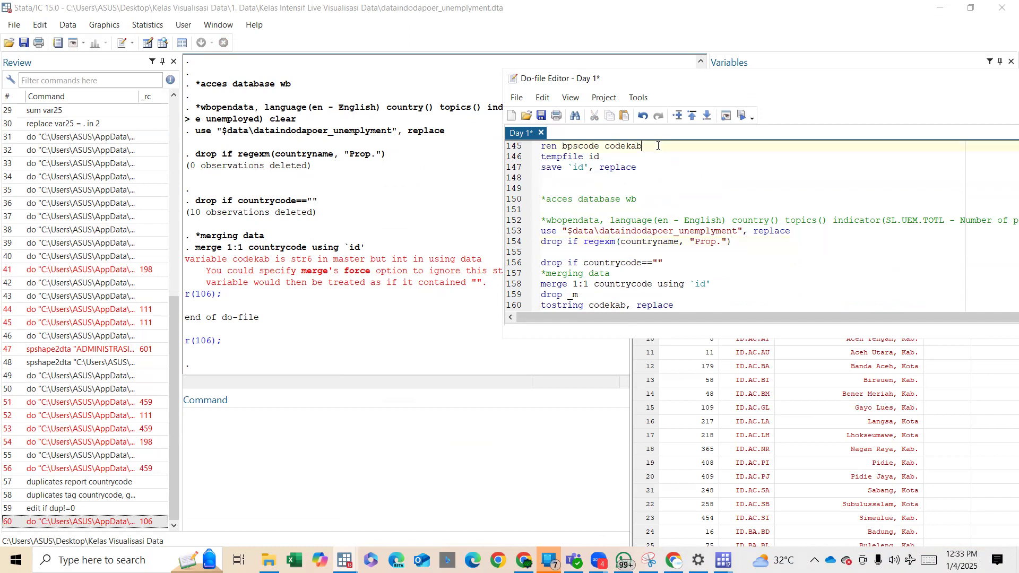
pyautogui.press('Return')
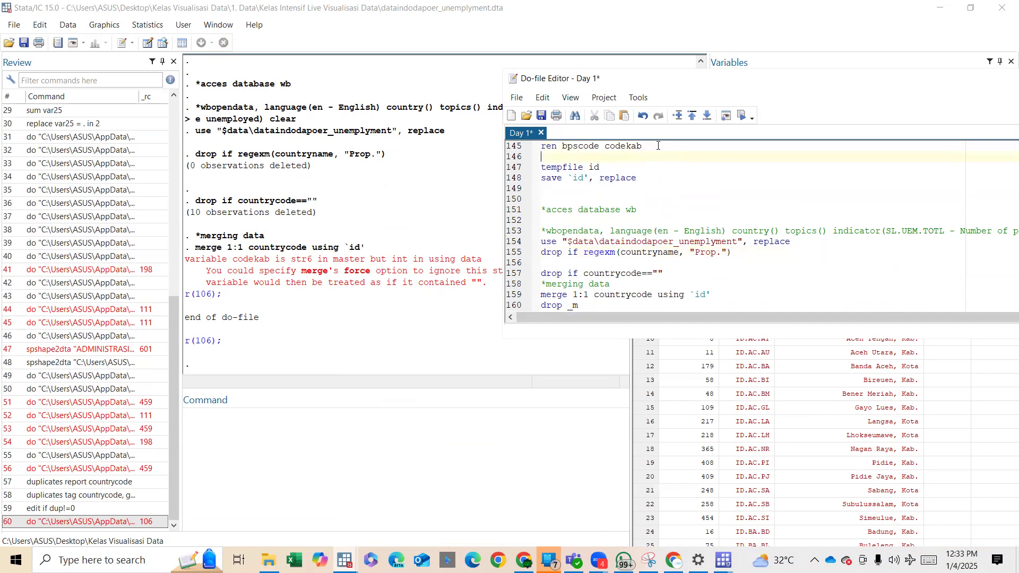
pyautogui.write('tostring codekab')
# Rerun the indodapoer import and countrycode merge block with the added tostring codekab line.
pyautogui.scroll(2, 652, 147)
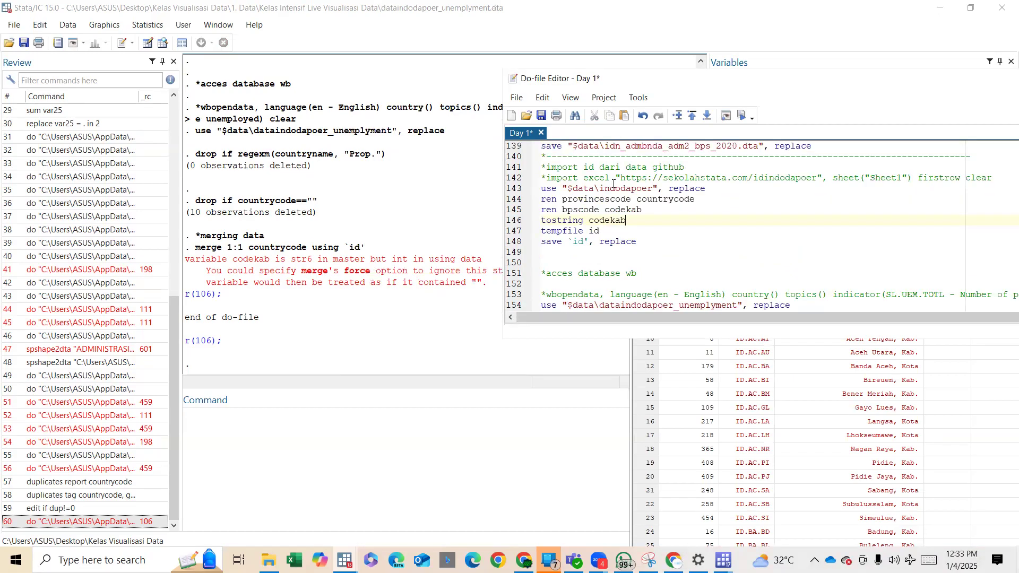
pyautogui.moveTo(611, 188); pyautogui.dragTo(681, 261)
pyautogui.scroll(-4, 681, 260)
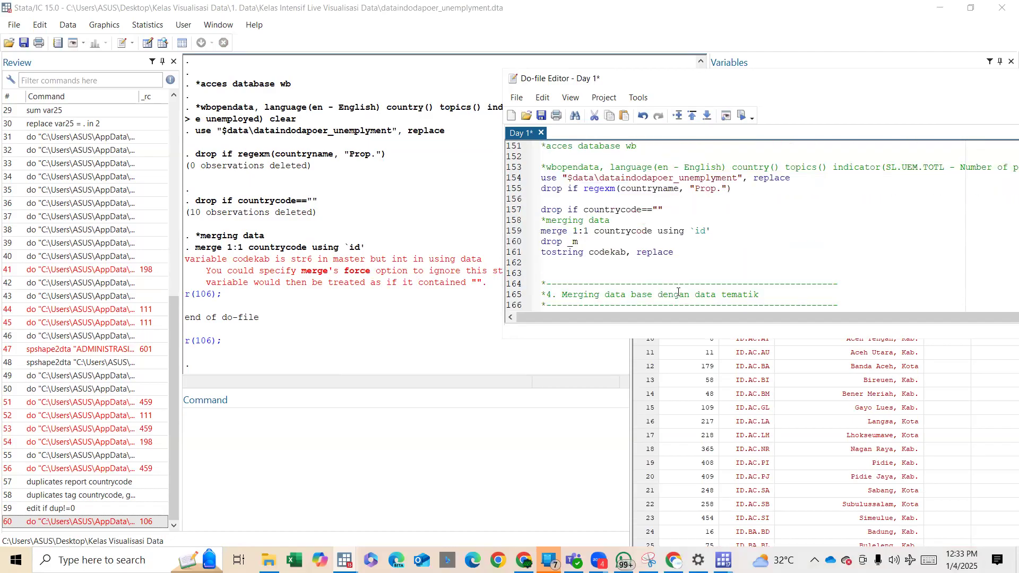
pyautogui.keyDown('shift'); pyautogui.click(679, 255); pyautogui.keyUp('shift')
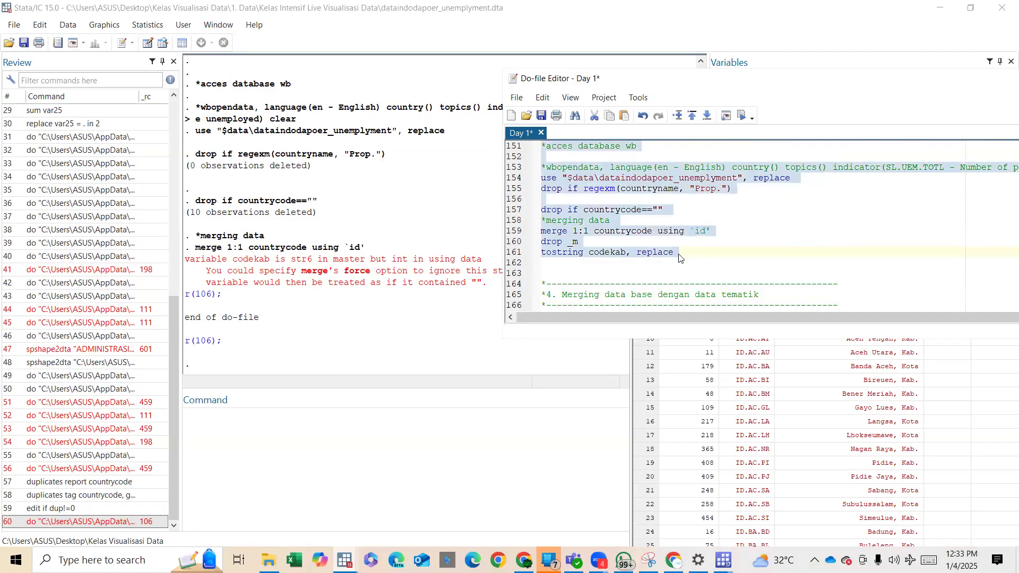
pyautogui.hotkey('ctrl', 'd')
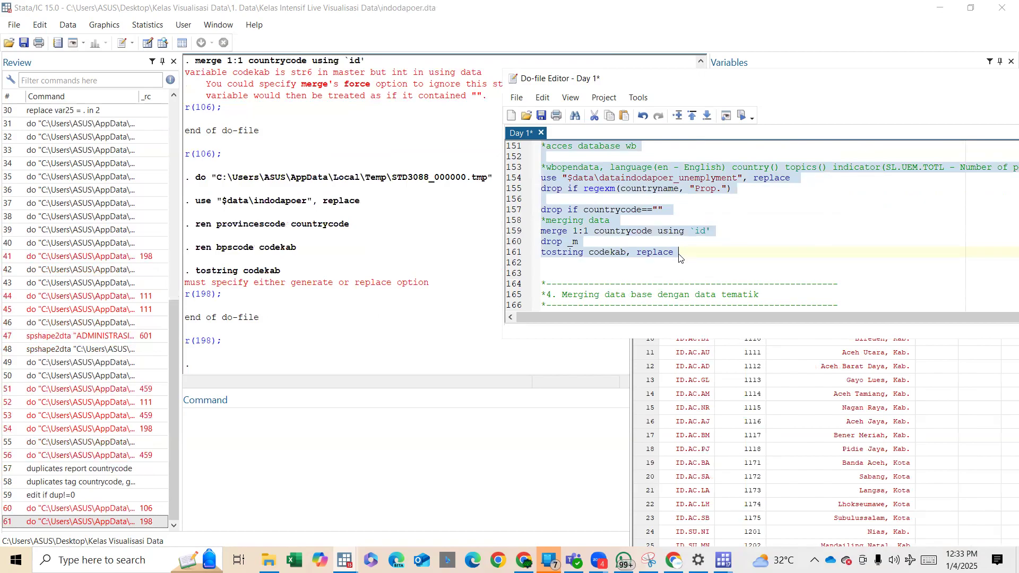
# Add the replace option to the tostring codekab command below the ren bpscode codekab line.
pyautogui.scroll(2, 649, 170)
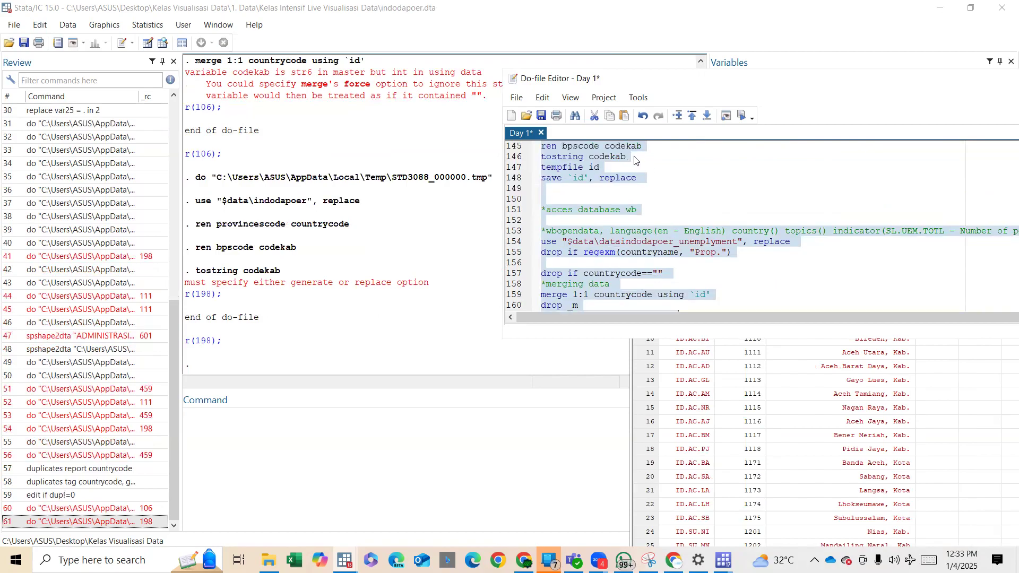
pyautogui.doubleClick(634, 157)
pyautogui.click(635, 157)
pyautogui.write(', rep')
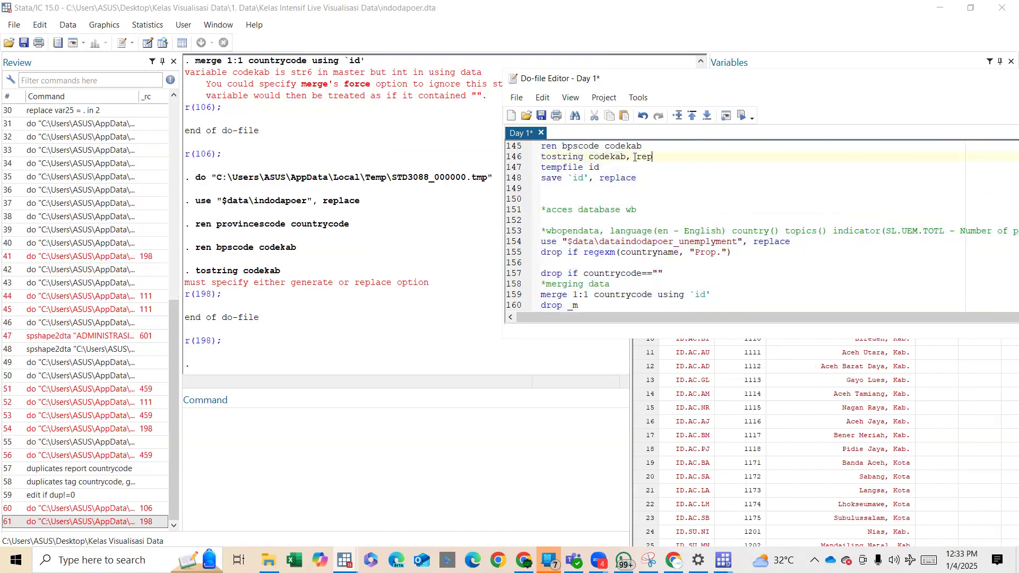
pyautogui.write('lace')
# Run the corrected do-file block from use "$data\indodapoer" through the last tostring codekab, replace before section 4.
pyautogui.scroll(2, 635, 157)
pyautogui.moveTo(589, 188); pyautogui.dragTo(666, 235)
pyautogui.scroll(-1, 666, 234)
pyautogui.scroll(-2, 666, 235)
pyautogui.keyDown('shift'); pyautogui.click(692, 281); pyautogui.keyUp('shift')
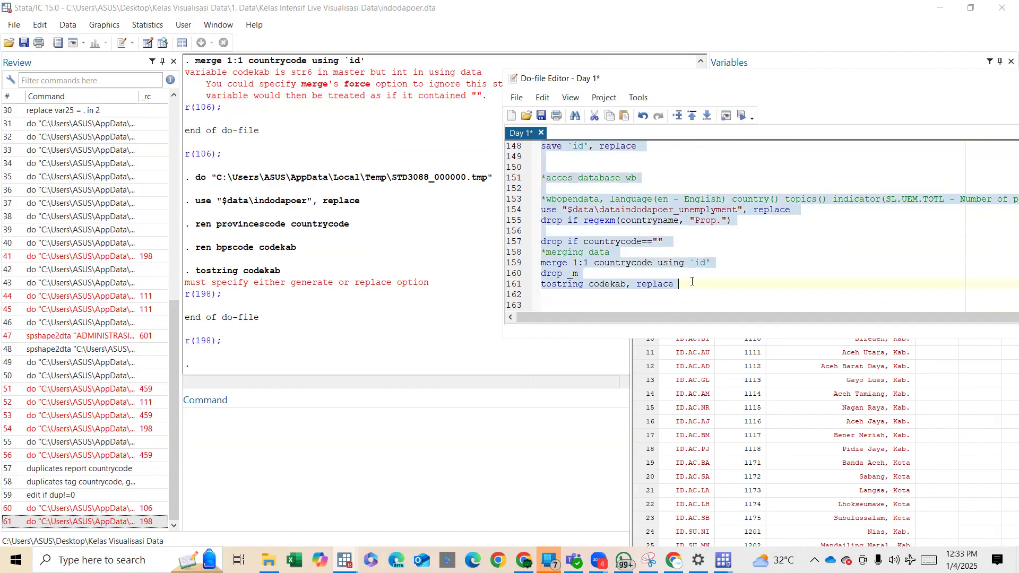
pyautogui.hotkey('ctrl', 'd')
# Run section 4's merge 1:1 codekab using "$data\idn_admbnda_adm2_bps_2020" together with its drop _m command.
pyautogui.scroll(-4, 692, 282)
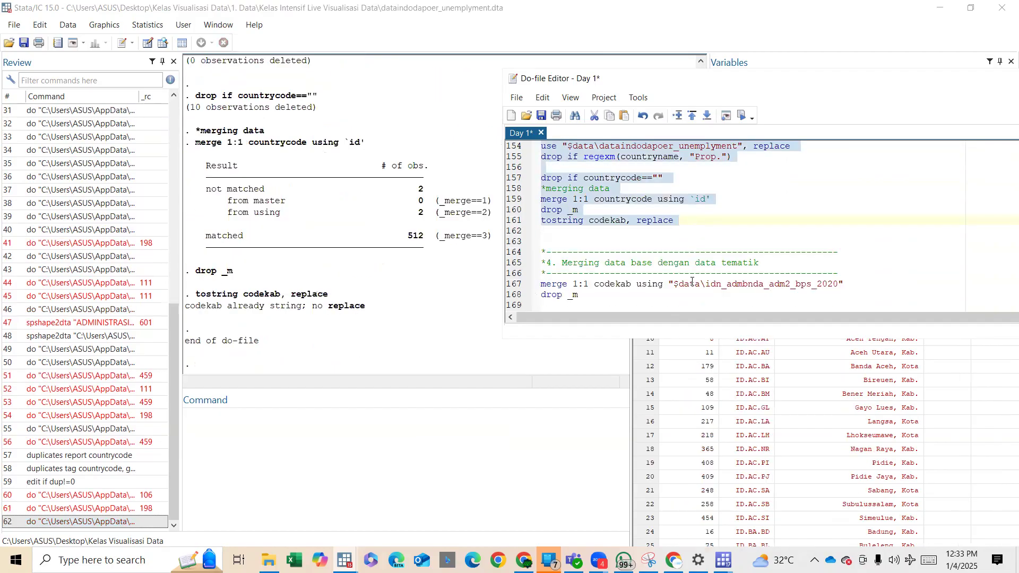
pyautogui.moveTo(632, 234); pyautogui.dragTo(730, 245)
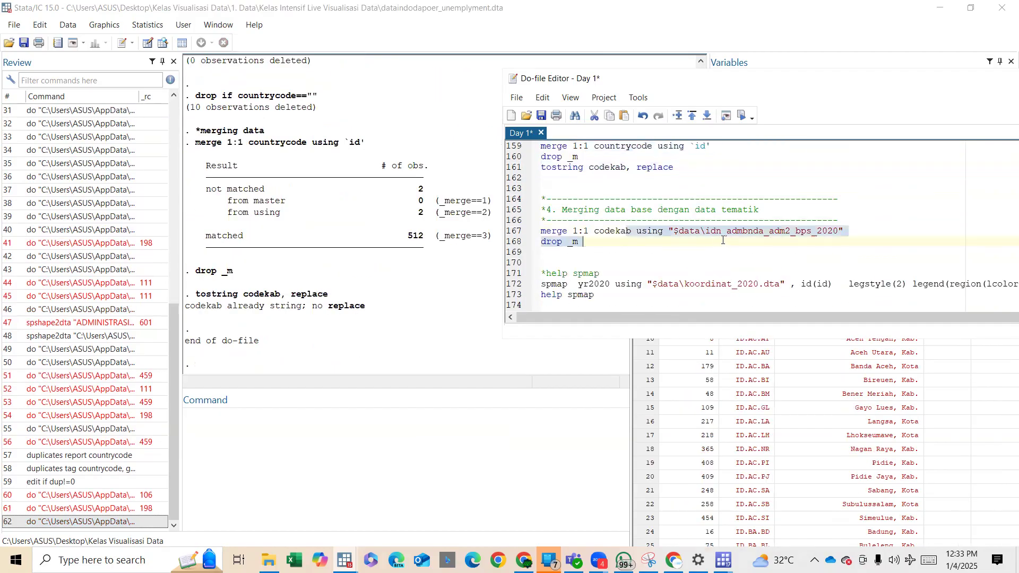
pyautogui.hotkey('ctrl', 'd')
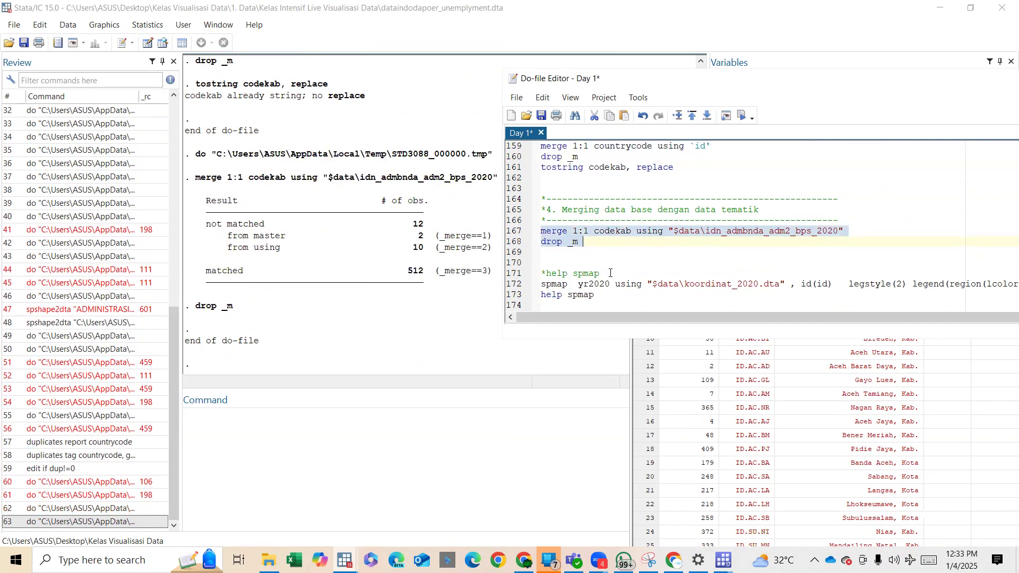
# Try to draw a thematic map of yr2020 by running grmap yr2020.
pyautogui.click(358, 440)
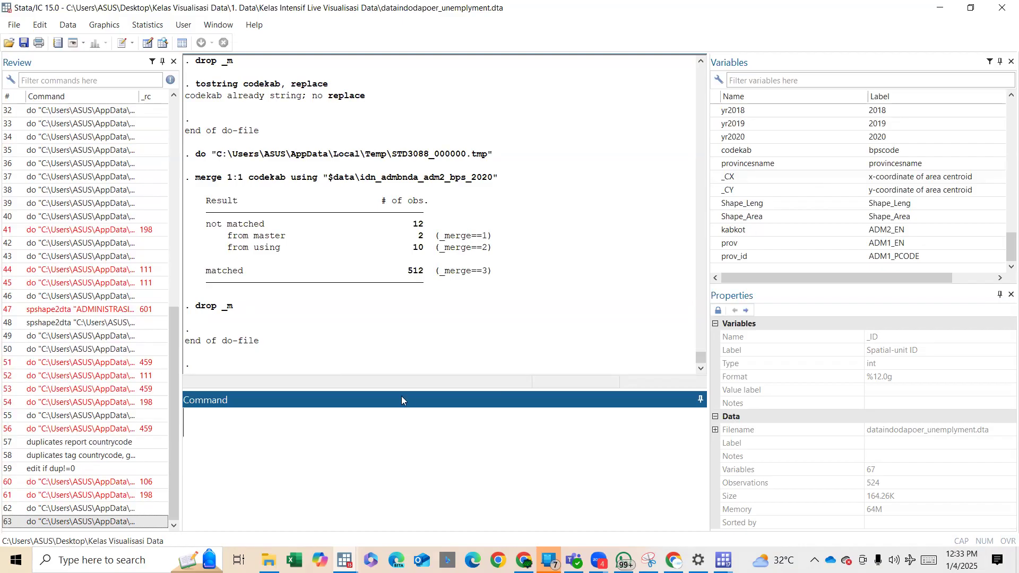
pyautogui.write('grmap')
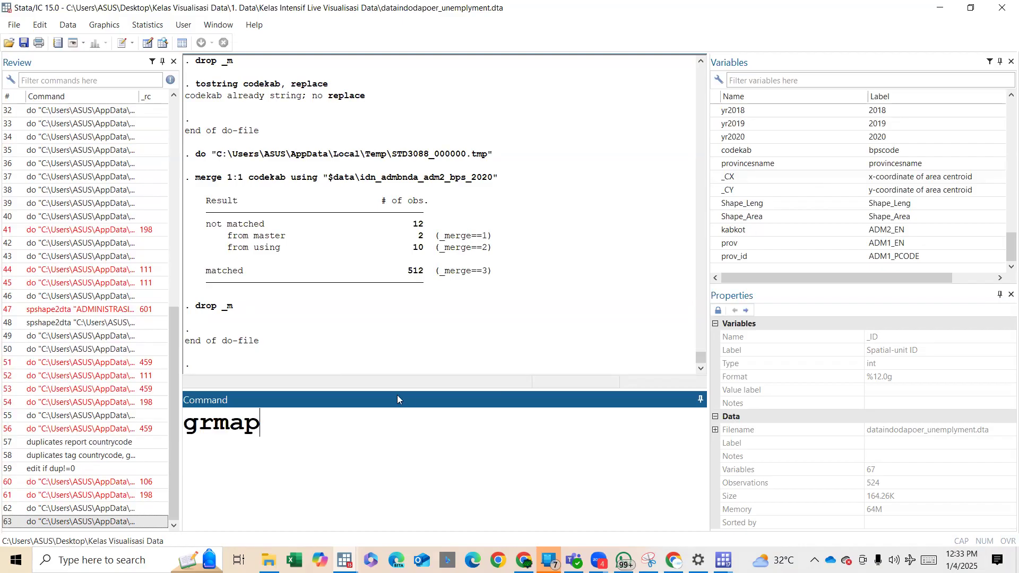
pyautogui.doubleClick(714, 138)
pyautogui.press('Return')
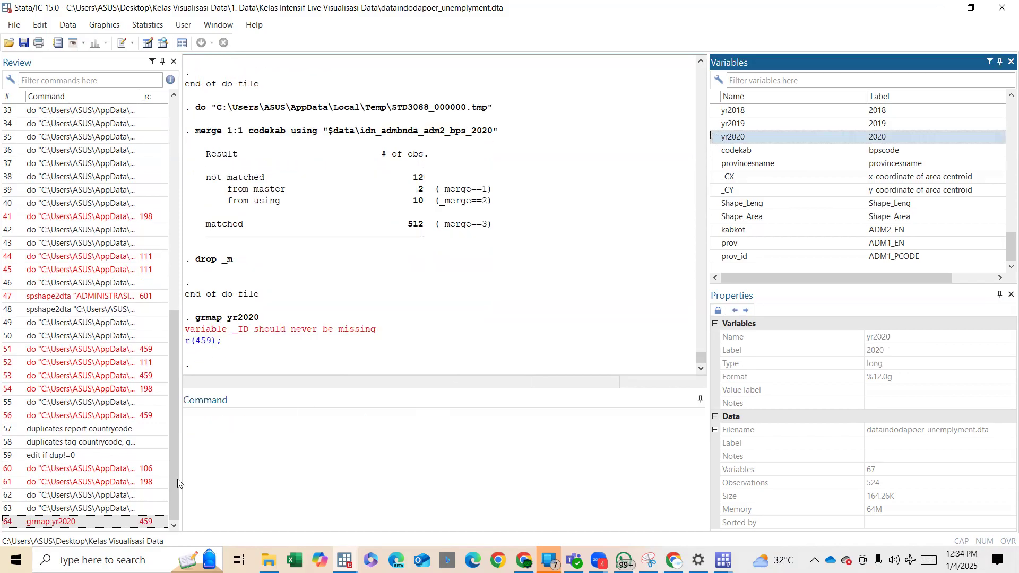
# Try to remove observations with an empty _ID by running drop if _ID=="".
pyautogui.click(323, 423)
pyautogui.write('drop if _ID==""')
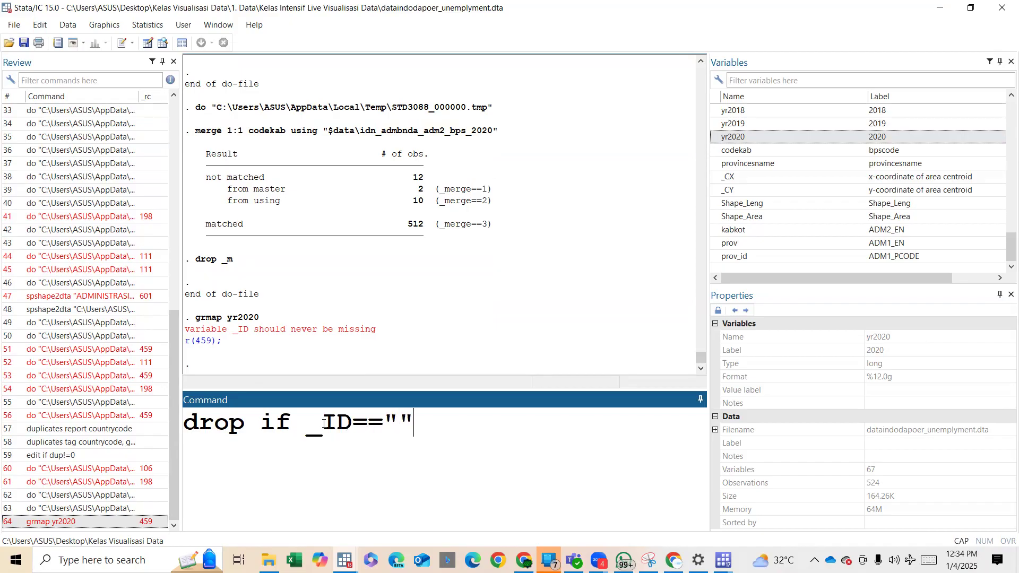
pyautogui.press('Return')
# Recall the last drop command and run it with a numeric missing condition, as drop if _ID==.
pyautogui.click(134, 522)
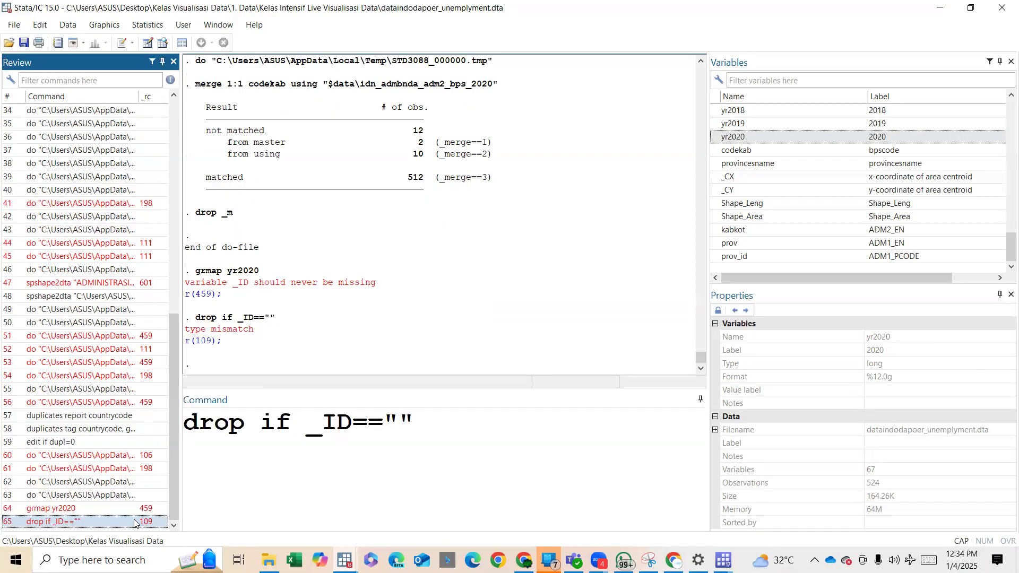
pyautogui.press('BackSpace')
pyautogui.press('BackSpace')
pyautogui.write('.')
pyautogui.press('Return')
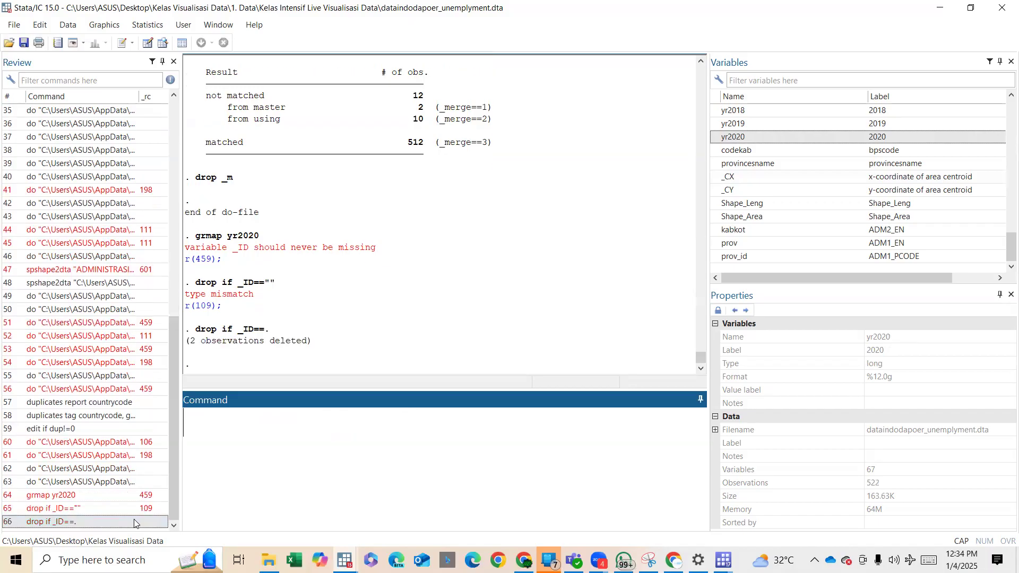
# Rerun the grmap yr2020 command to draw the national map, and minimize the resulting graph.
pyautogui.doubleClick(61, 498)
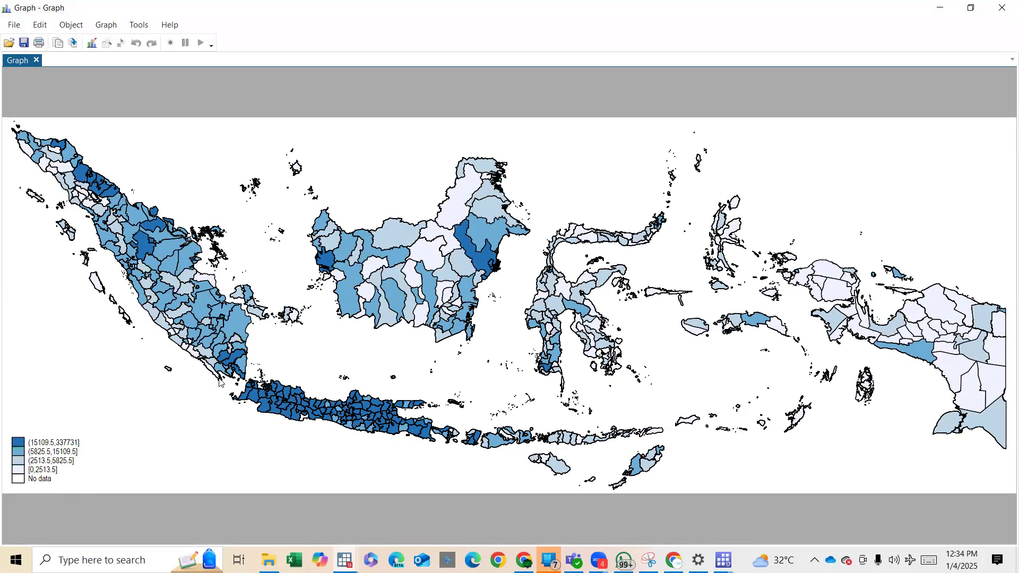
pyautogui.click(940, 7)
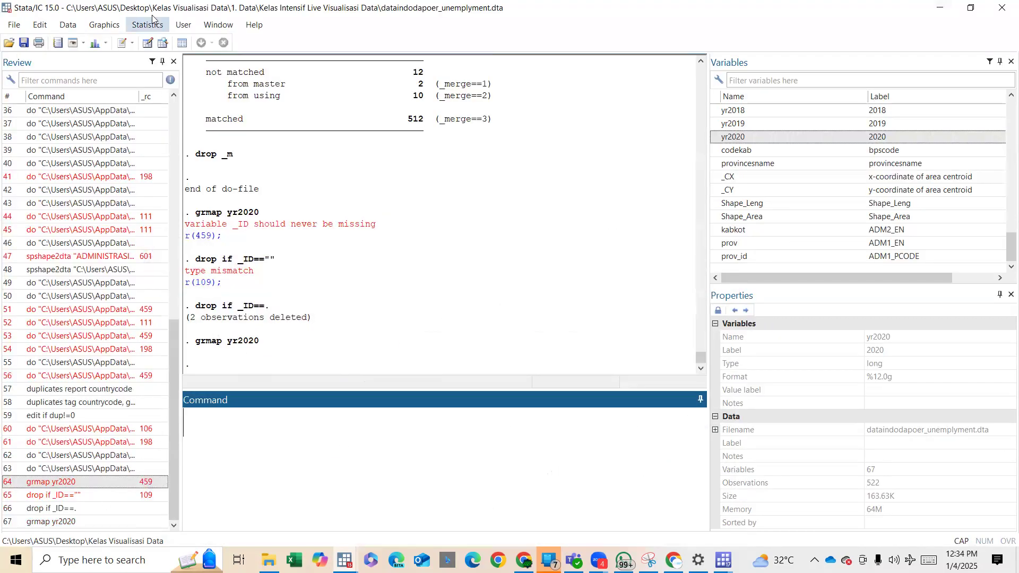
# Examine the merged dataset's last columns in the Data Editor to check how province names are stored in prov.
pyautogui.click(147, 42)
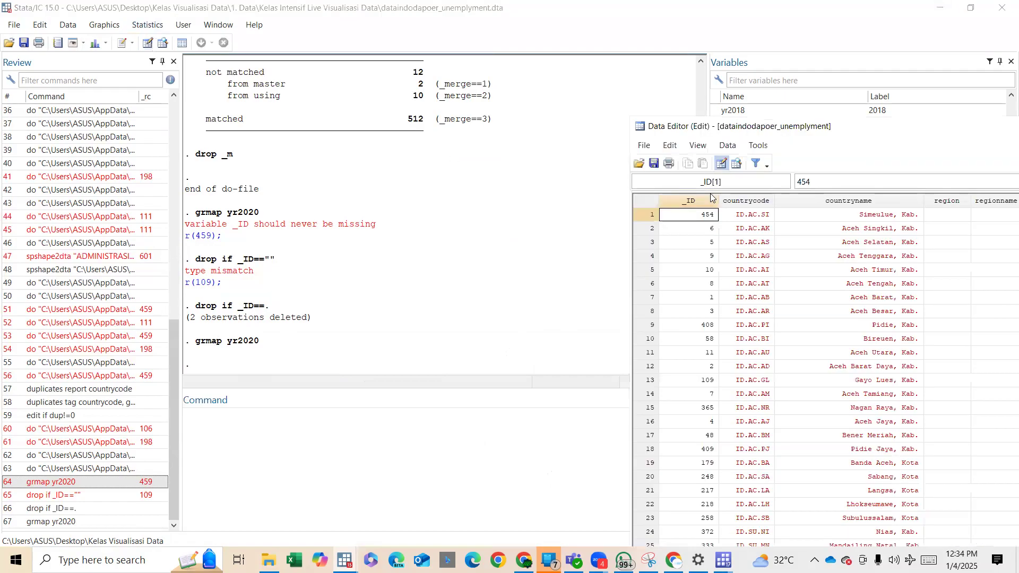
pyautogui.click(802, 216)
pyautogui.press('Right')
pyautogui.press('Right')
pyautogui.press('Right')
pyautogui.press('Right')
pyautogui.press('Right')
pyautogui.press('Right')
pyautogui.press('Right')
pyautogui.press('Right')
pyautogui.press('Right')
pyautogui.press('Right')
pyautogui.press('Right')
pyautogui.press('Right')
pyautogui.press('Right')
pyautogui.press('Right')
pyautogui.press('Right')
pyautogui.press('Right')
pyautogui.press('Right')
pyautogui.press('Right')
pyautogui.press('Right')
pyautogui.press('Right')
pyautogui.press('Right')
pyautogui.press('Right')
pyautogui.press('Right')
pyautogui.press('Right')
pyautogui.press('Right')
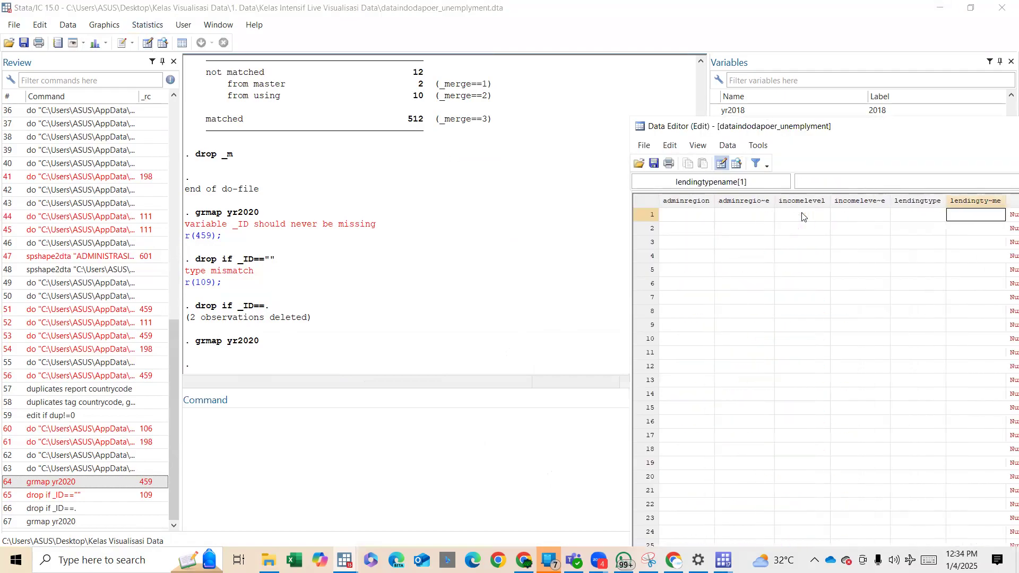
pyautogui.press('Right')
pyautogui.press('Right')
pyautogui.press('Right')
pyautogui.press('Right')
pyautogui.press('Right')
pyautogui.press('Right')
pyautogui.press('Right')
pyautogui.press('Right')
pyautogui.press('Right')
pyautogui.press('Right')
pyautogui.press('Right')
pyautogui.press('Right')
pyautogui.press('Right')
pyautogui.press('Right')
pyautogui.press('Right')
pyautogui.press('Right')
pyautogui.press('Right')
pyautogui.press('Right')
pyautogui.press('Right')
pyautogui.press('Right')
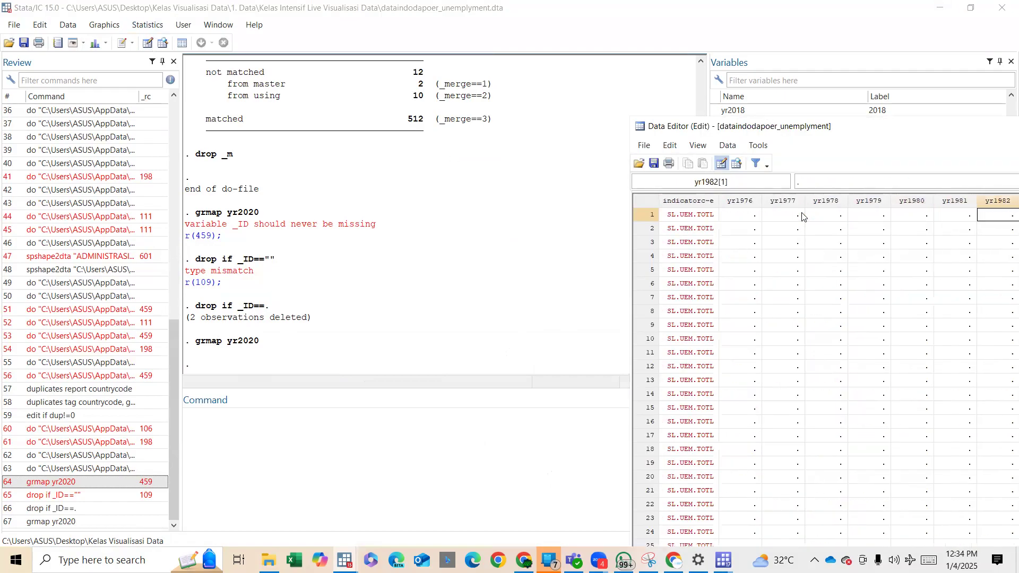
pyautogui.press('Right')
pyautogui.press('Right')
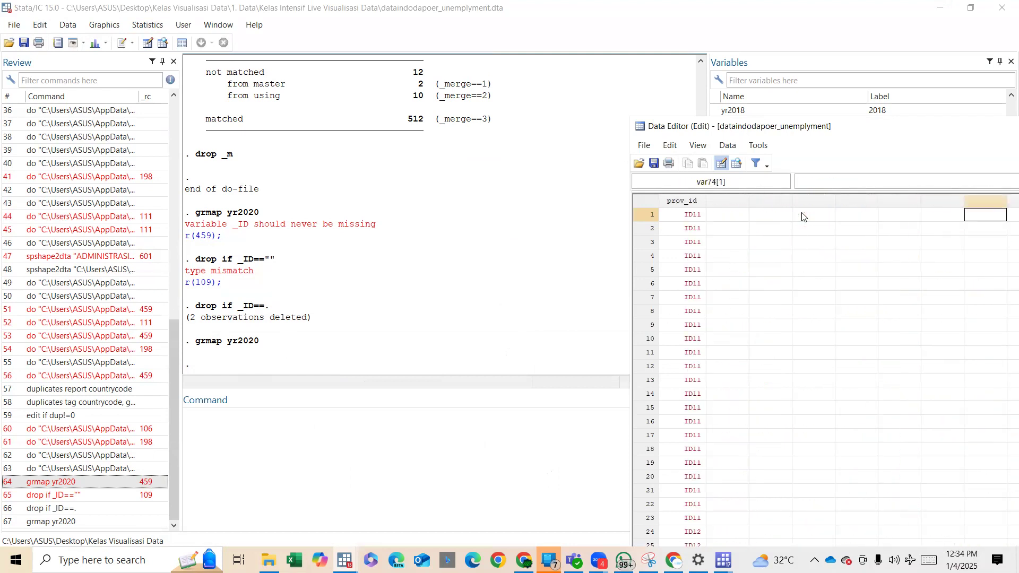
pyautogui.press('Left')
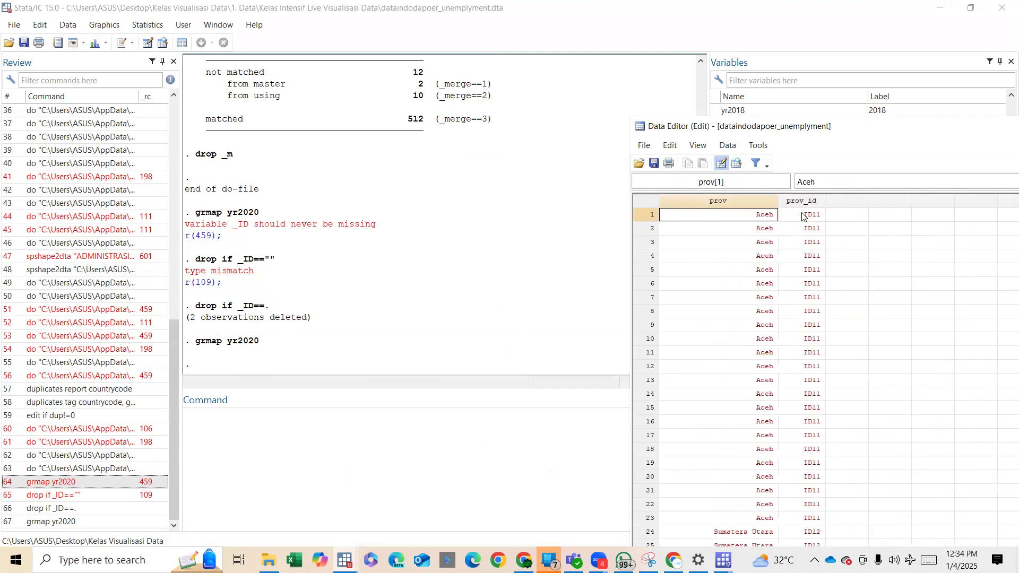
pyautogui.press('Down')
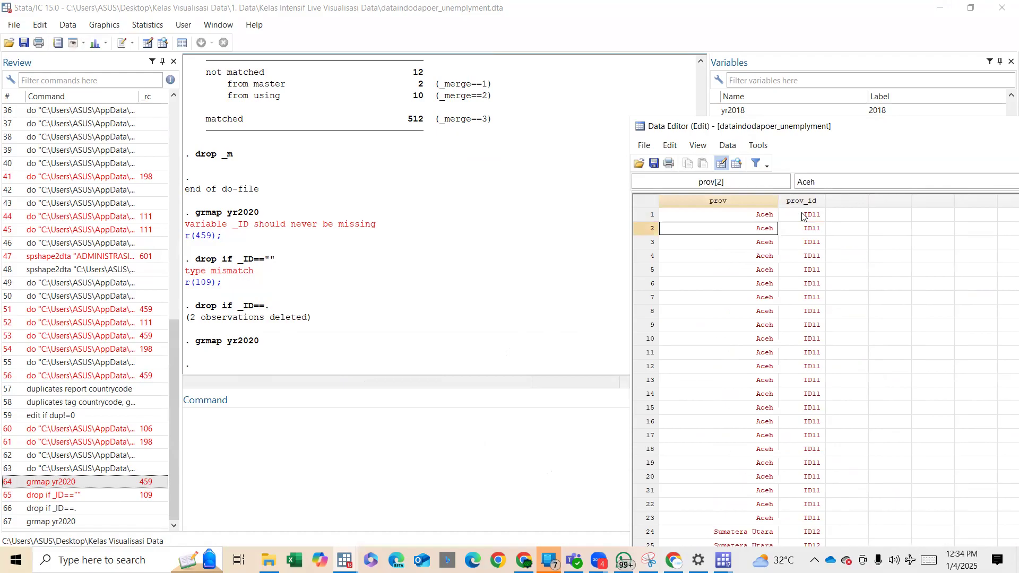
pyautogui.click(773, 313)
# Map yr2020 for Aceh only by running grmap yr2020 if prov=="Aceh", and restore the graph window to a smaller size.
pyautogui.click(537, 419)
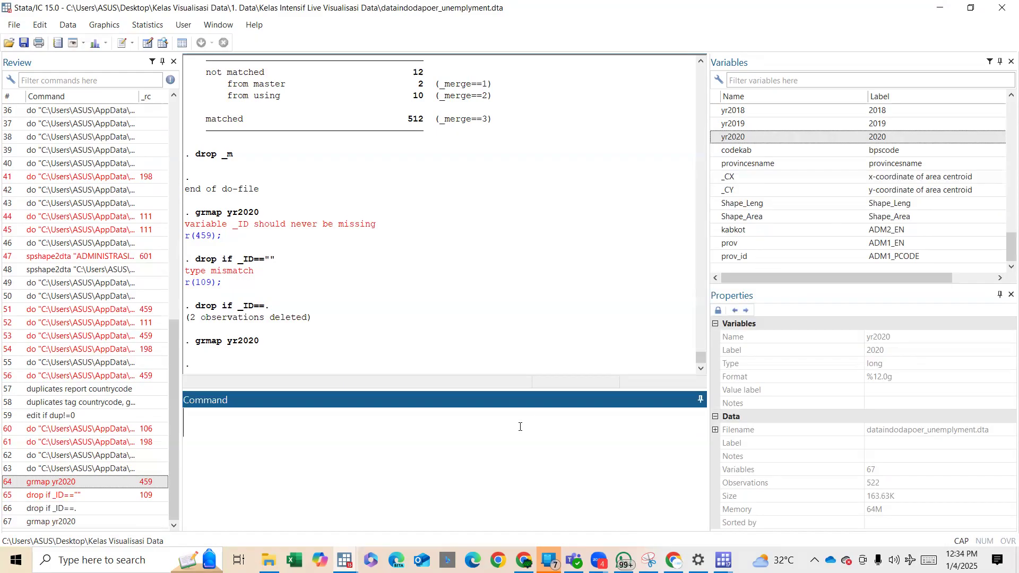
pyautogui.click(112, 522)
pyautogui.click(320, 464)
pyautogui.write('IF')
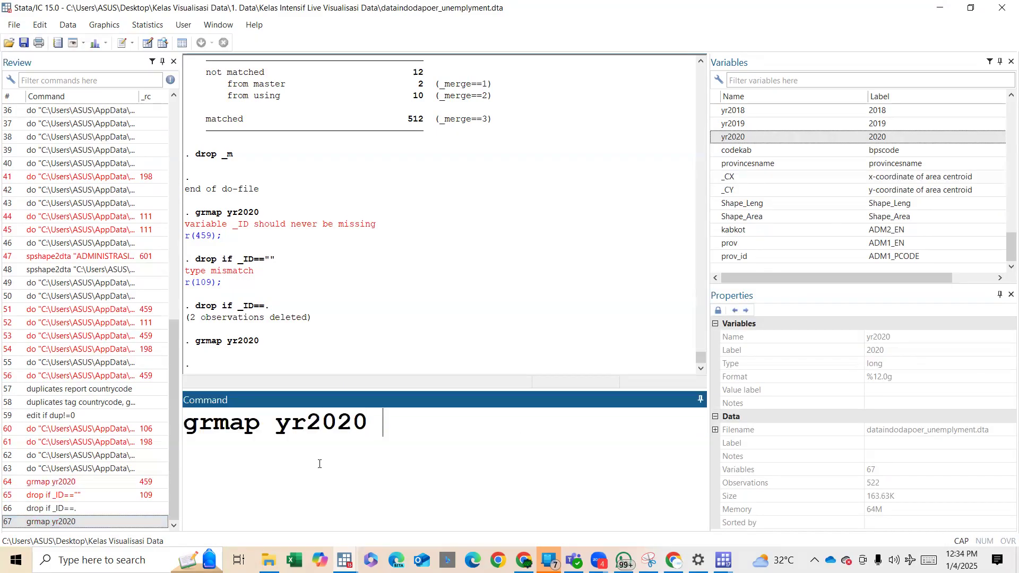
pyautogui.press('BackSpace')
pyautogui.press('BackSpace')
pyautogui.write('if prov')
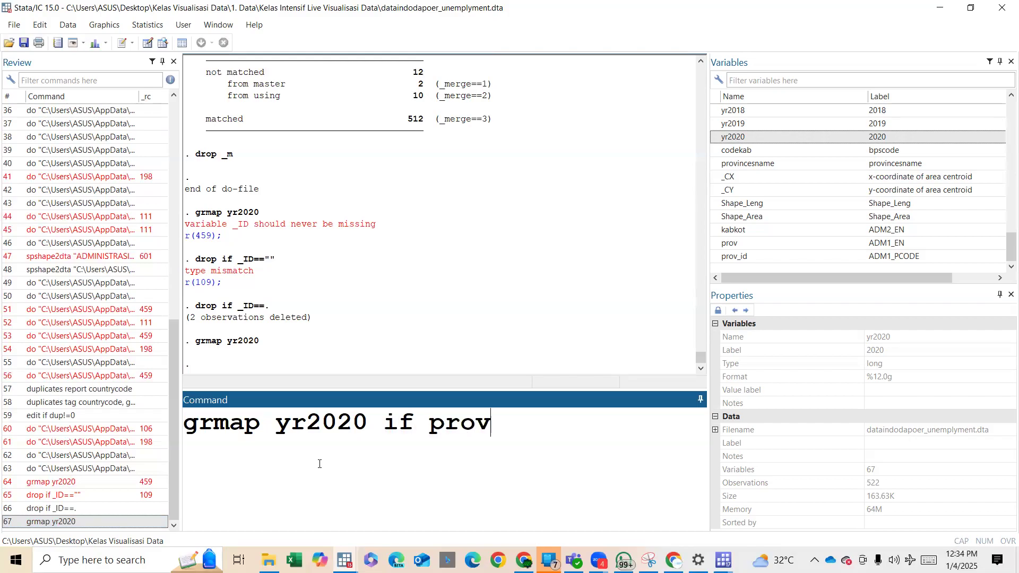
pyautogui.write('=="A')
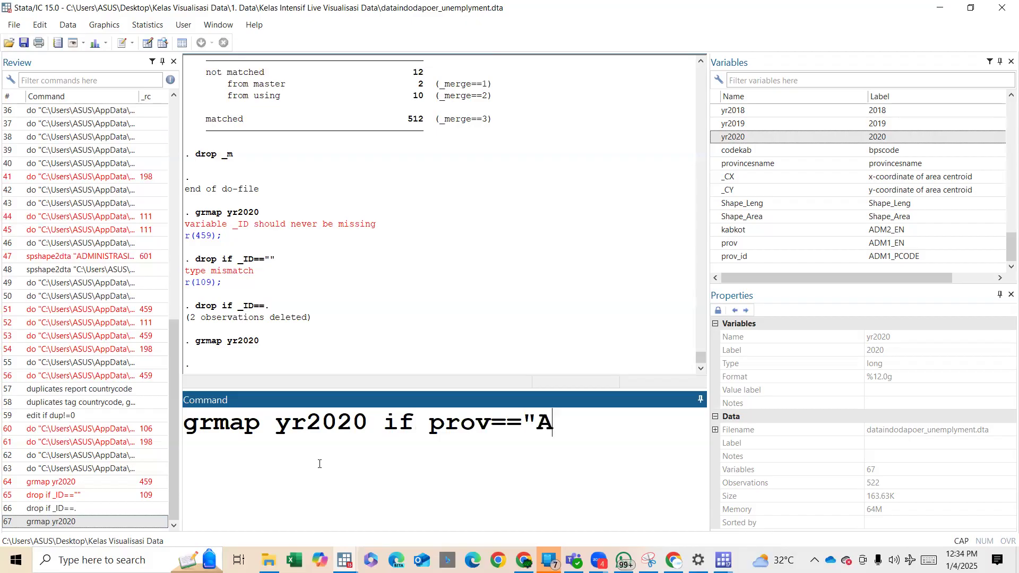
pyautogui.write('ceh"')
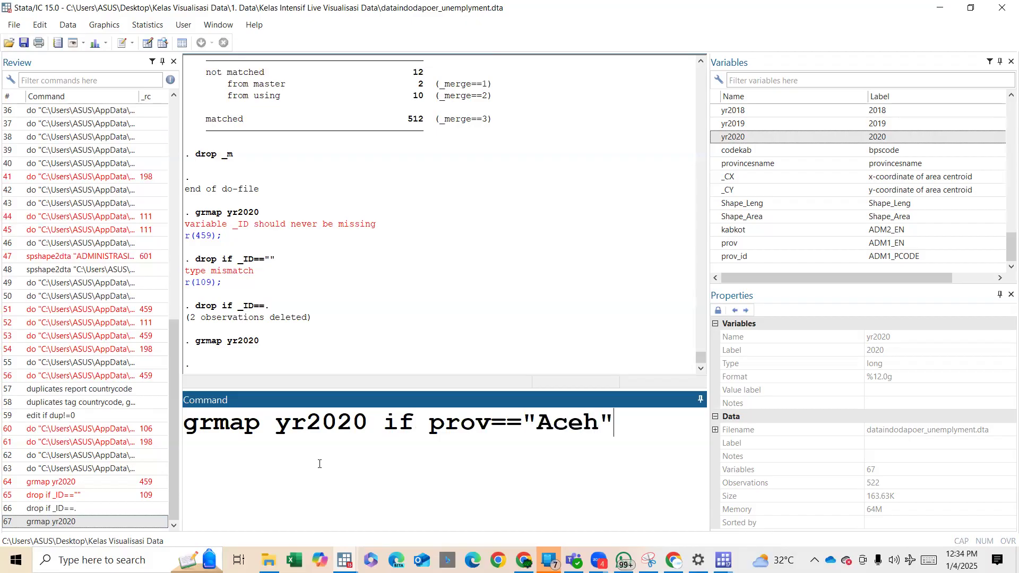
pyautogui.press('Return')
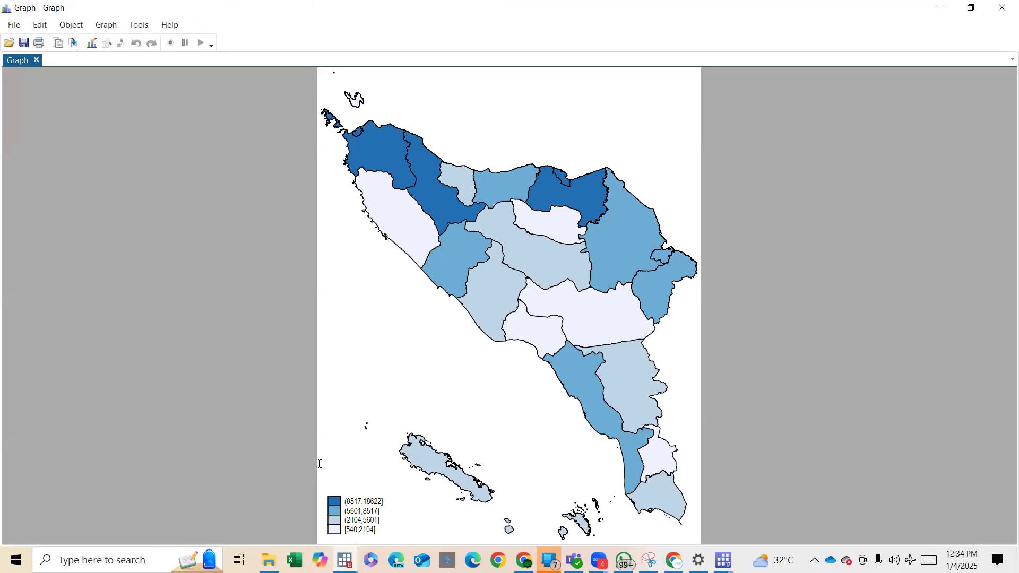
pyautogui.doubleClick(772, 8)
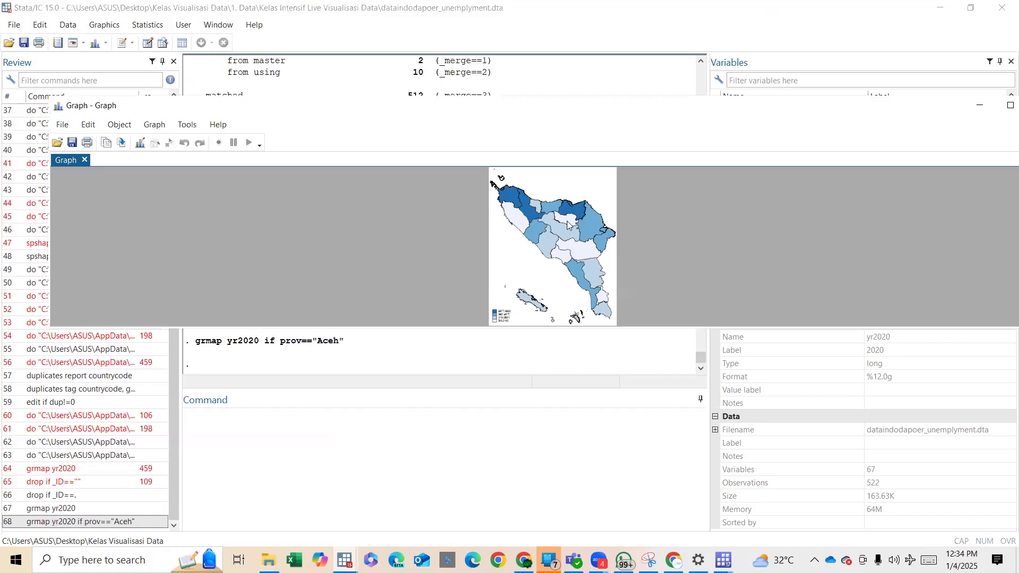